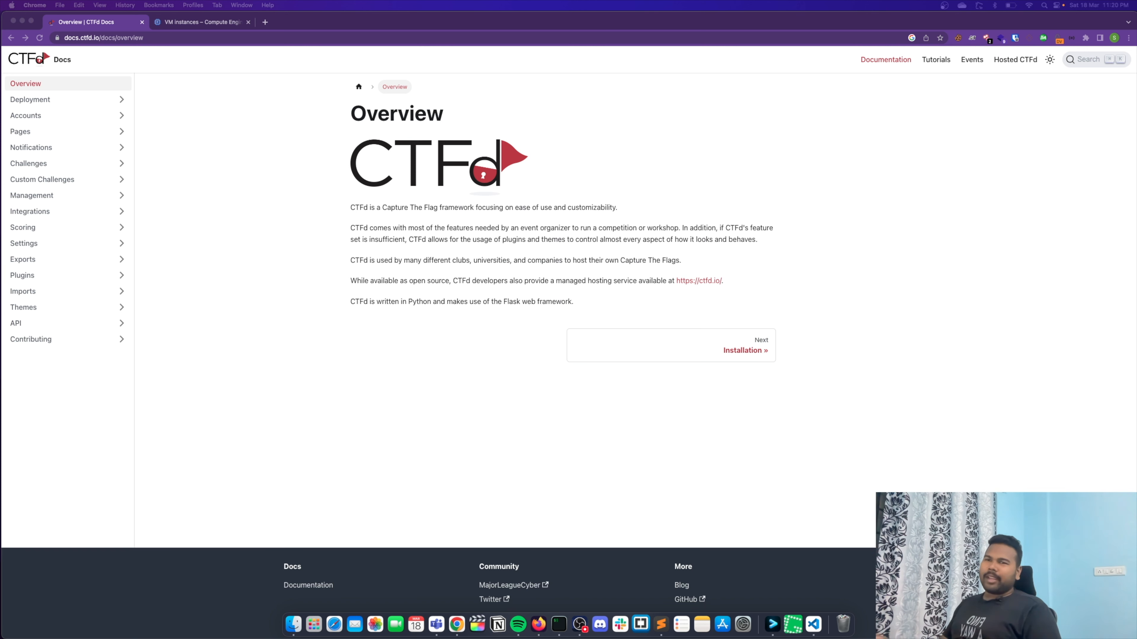
{"action": "left_click", "coordinate": [103, 42]}
{"action": "left_click", "coordinate": [93, 39]}
{"action": "left_click_drag", "start_coordinate": [122, 38], "coordinate": [65, 38]}
{"action": "left_click", "coordinate": [121, 38]}
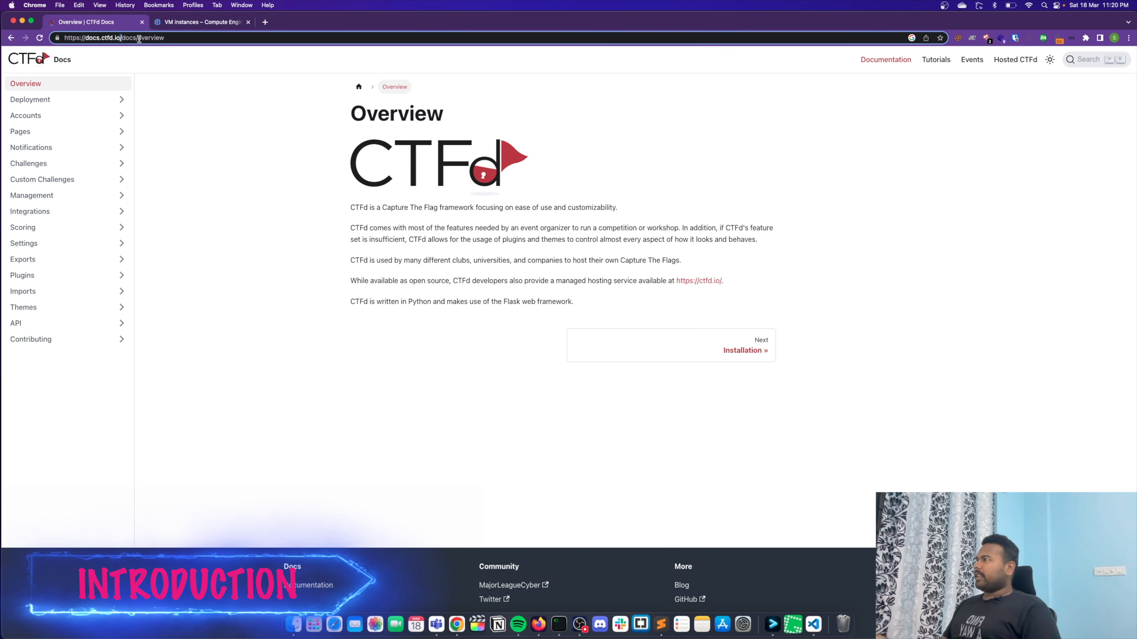
{"action": "left_click_drag", "start_coordinate": [195, 38], "coordinate": [21, 42]}
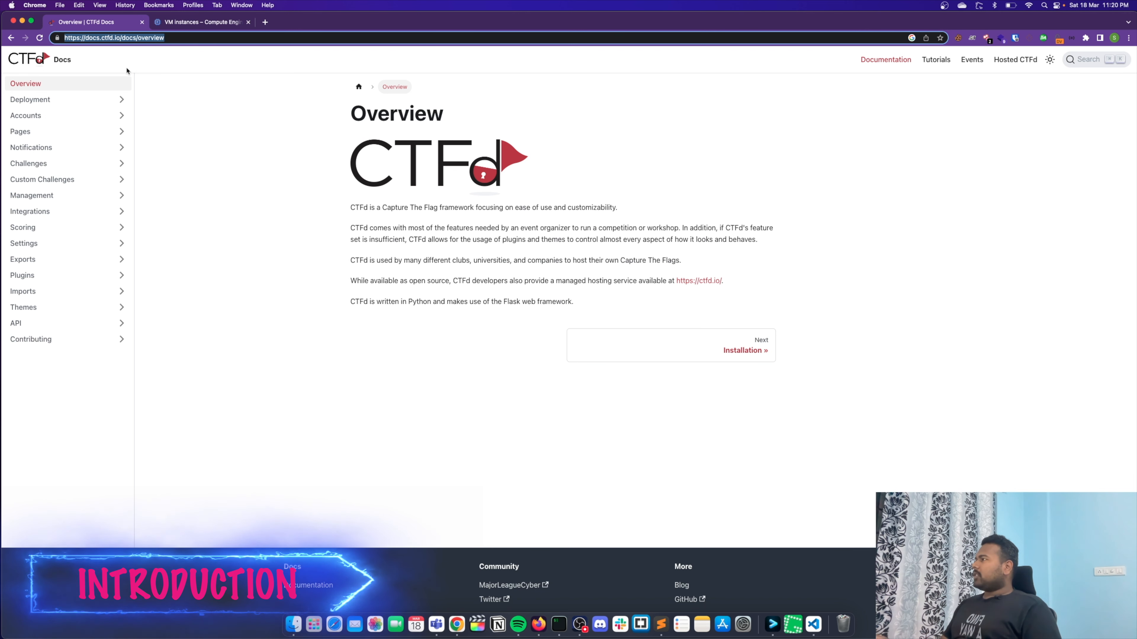
{"action": "left_click", "coordinate": [198, 119]}
- Look through the Deployment section's Installation, Updating and Configuration pages in the CTFd docs, and return to the Installation page
{"action": "left_click", "coordinate": [101, 100]}
{"action": "left_click", "coordinate": [105, 118]}
{"action": "scroll", "coordinate": [341, 283], "scroll_direction": "down", "scroll_amount": 9}
{"action": "scroll", "coordinate": [341, 284], "scroll_direction": "up", "scroll_amount": 9}
{"action": "left_click", "coordinate": [41, 131]}
{"action": "left_click", "coordinate": [63, 147]}
{"action": "scroll", "coordinate": [431, 255], "scroll_direction": "down", "scroll_amount": 2}
{"action": "scroll", "coordinate": [430, 255], "scroll_direction": "up", "scroll_amount": 2}
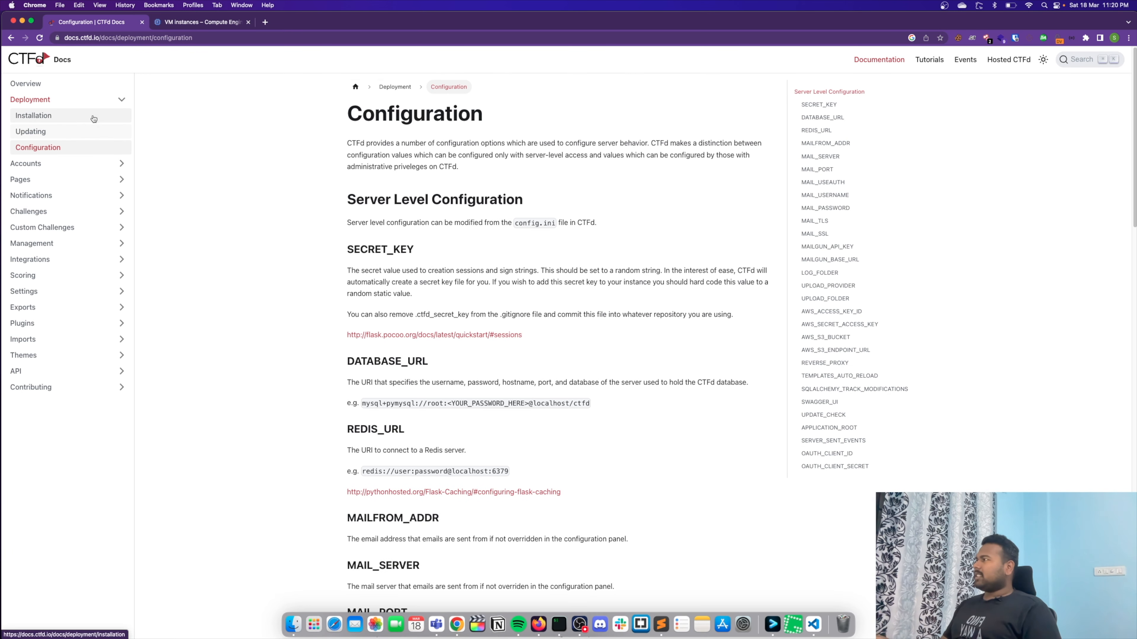
{"action": "left_click", "coordinate": [91, 117]}
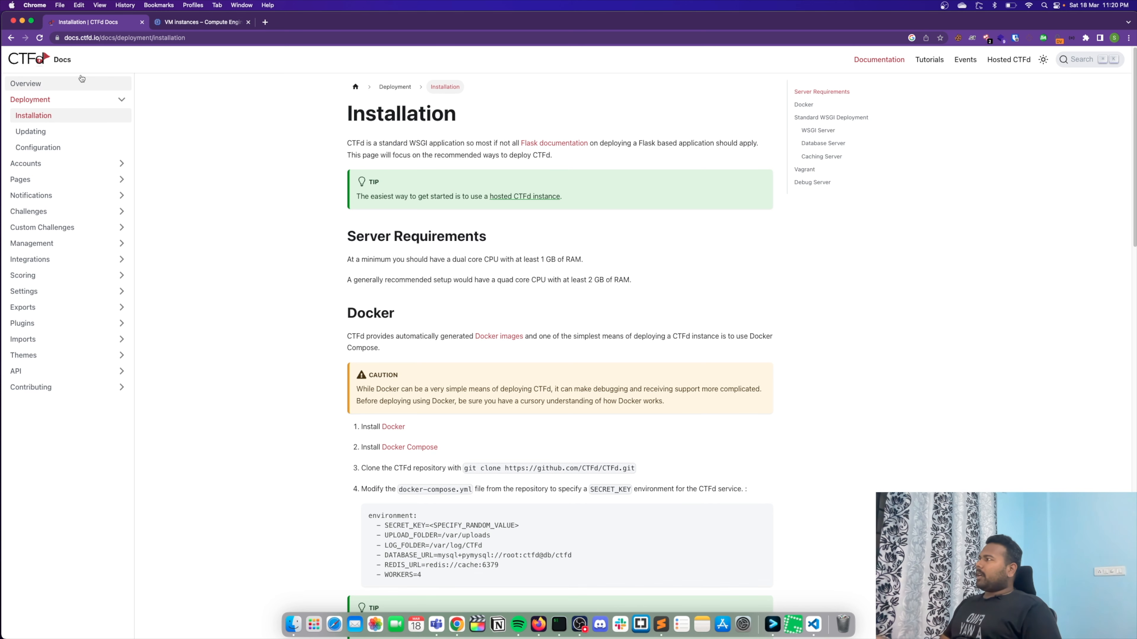
- Search the web for "ctfd github" in a new browser tab, and open the ctfd.io home page there
{"action": "left_click", "coordinate": [265, 22]}
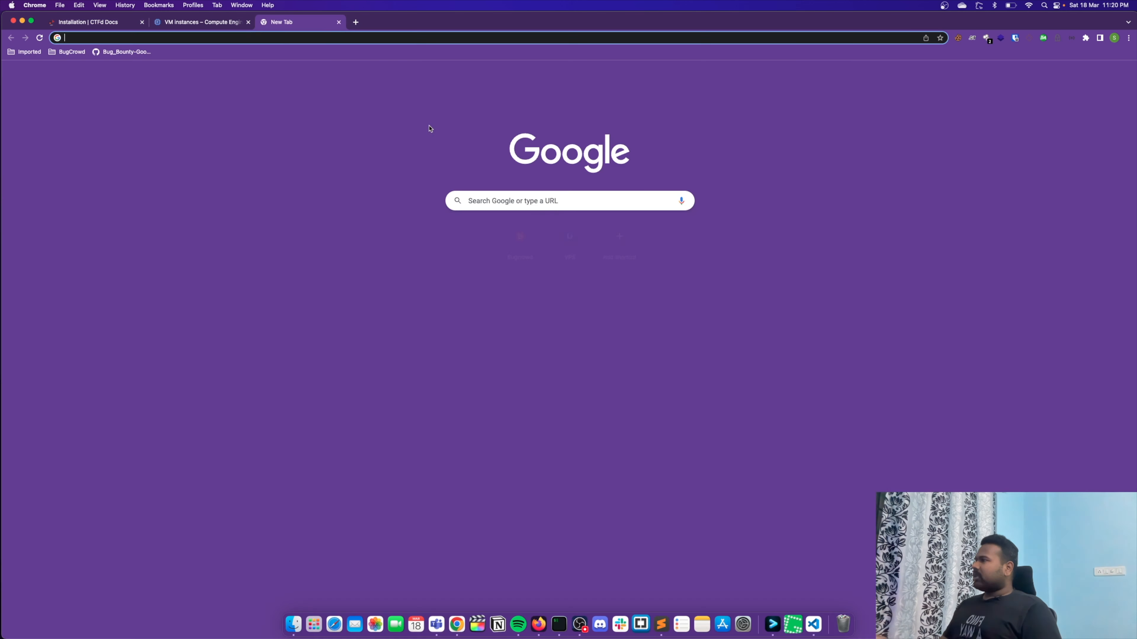
{"action": "type", "text": "ctfd"}
{"action": "key", "text": "Return"}
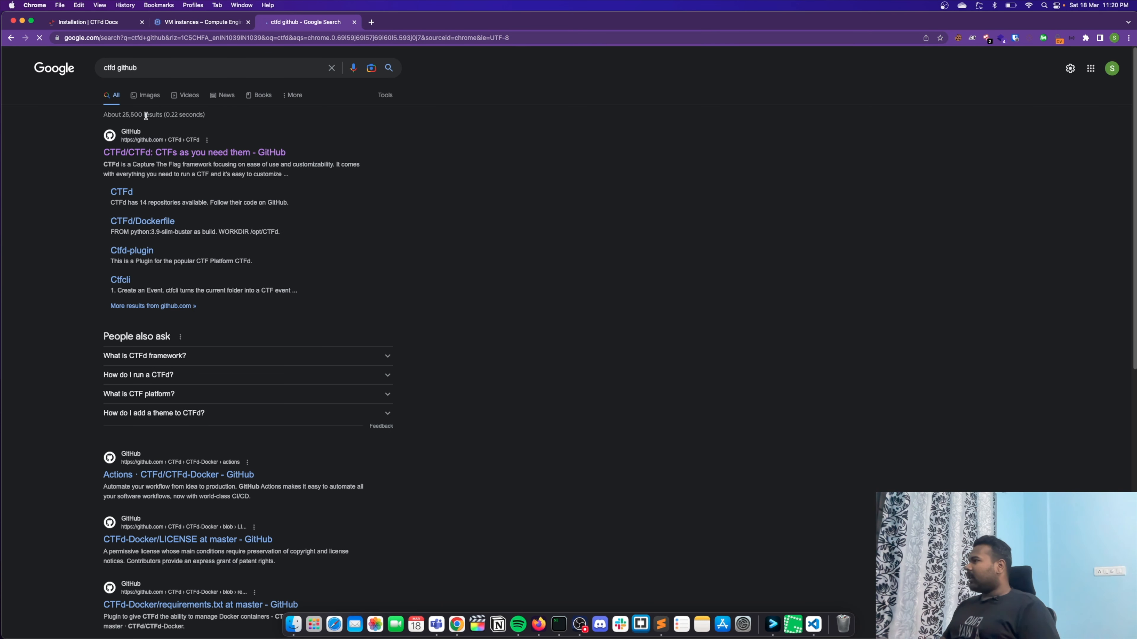
{"action": "key", "text": "BackSpace"}
{"action": "key", "text": "Return"}
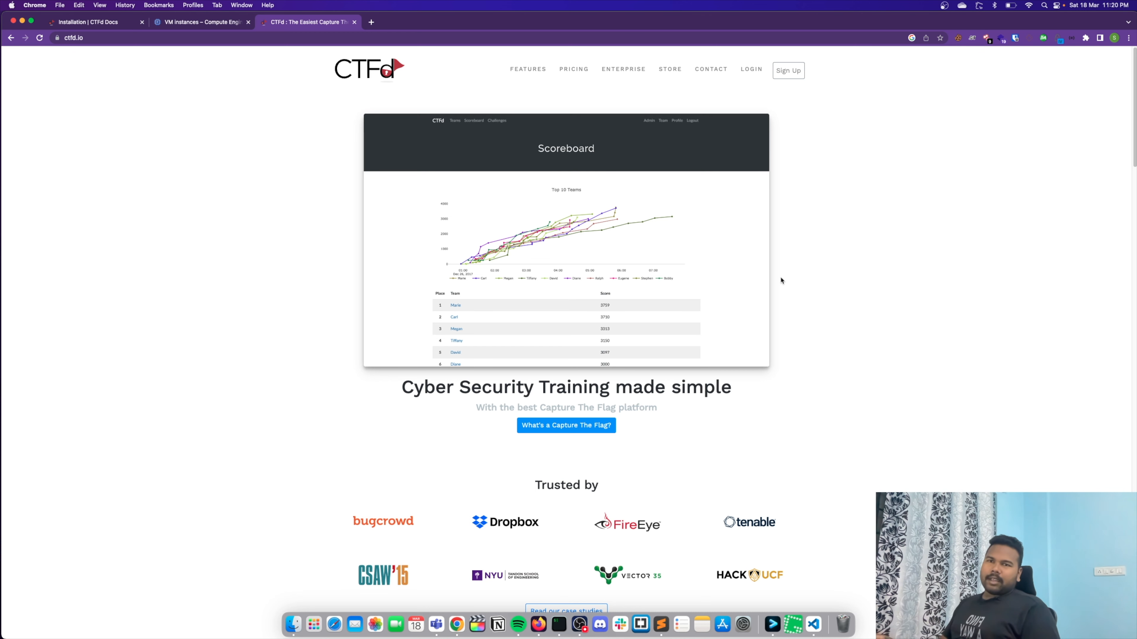
- Review the CTFd home page down to the managed hosting section, and return to its beginning
{"action": "scroll", "coordinate": [617, 288], "scroll_direction": "down", "scroll_amount": 8}
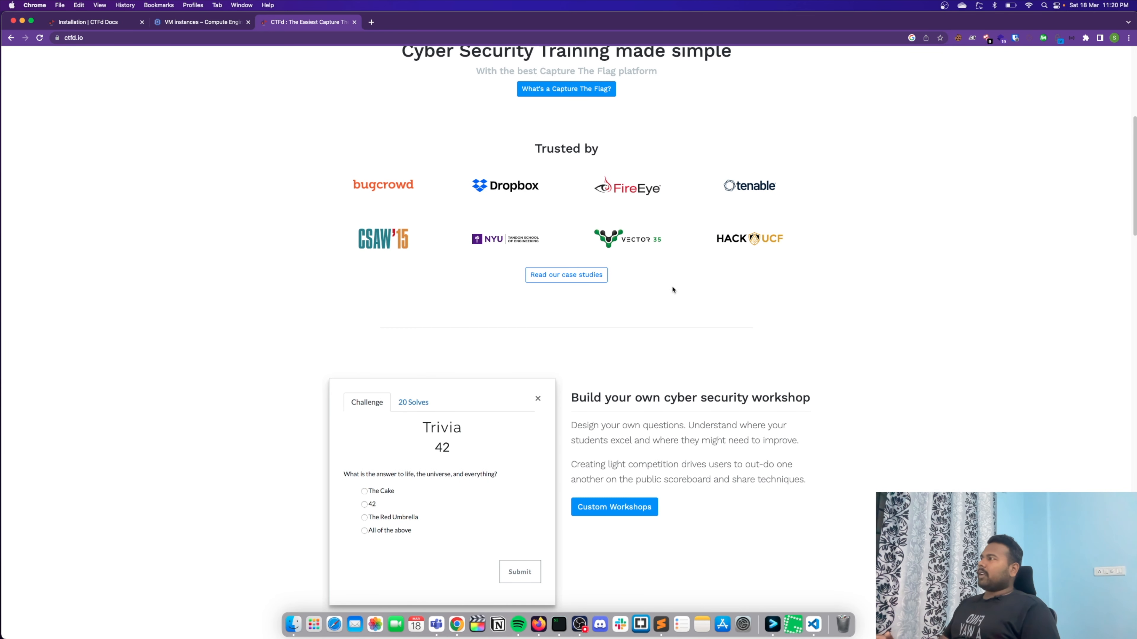
{"action": "scroll", "coordinate": [672, 289], "scroll_direction": "down", "scroll_amount": 6}
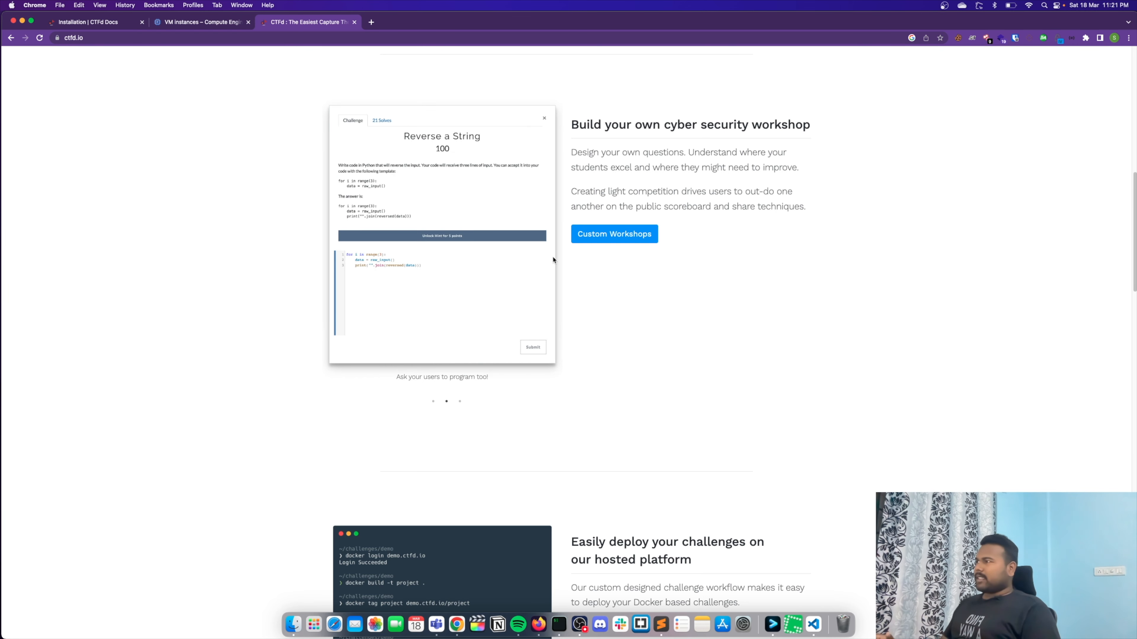
{"action": "scroll", "coordinate": [633, 290], "scroll_direction": "down", "scroll_amount": 16}
{"action": "scroll", "coordinate": [633, 290], "scroll_direction": "up", "scroll_amount": 7}
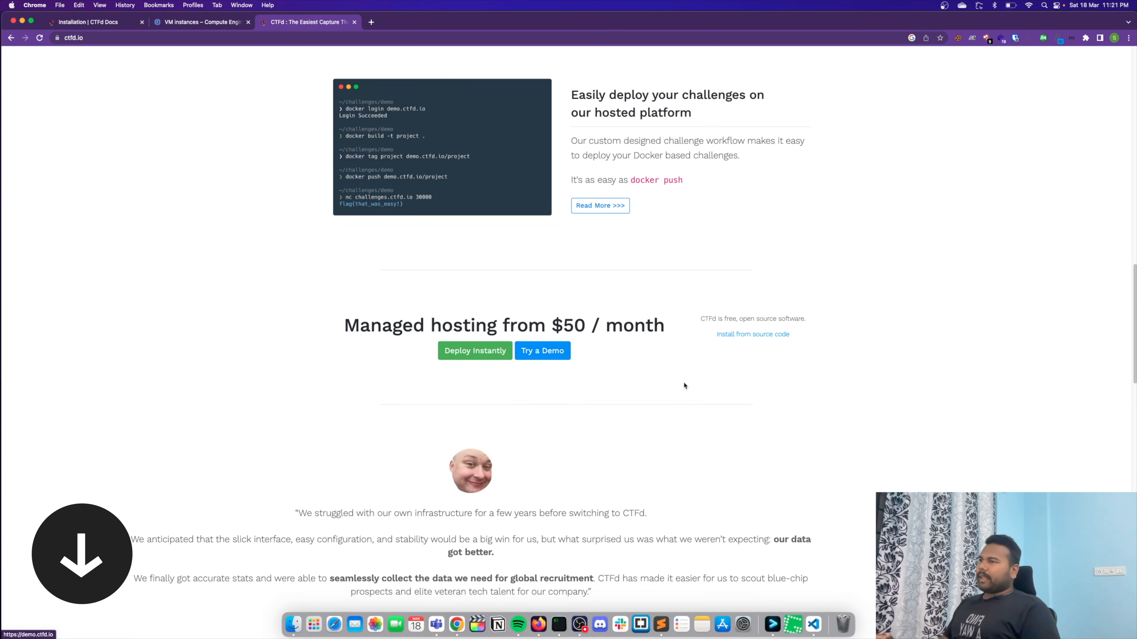
{"action": "scroll", "coordinate": [693, 370], "scroll_direction": "up", "scroll_amount": 9}
{"action": "scroll", "coordinate": [692, 368], "scroll_direction": "up", "scroll_amount": 14}
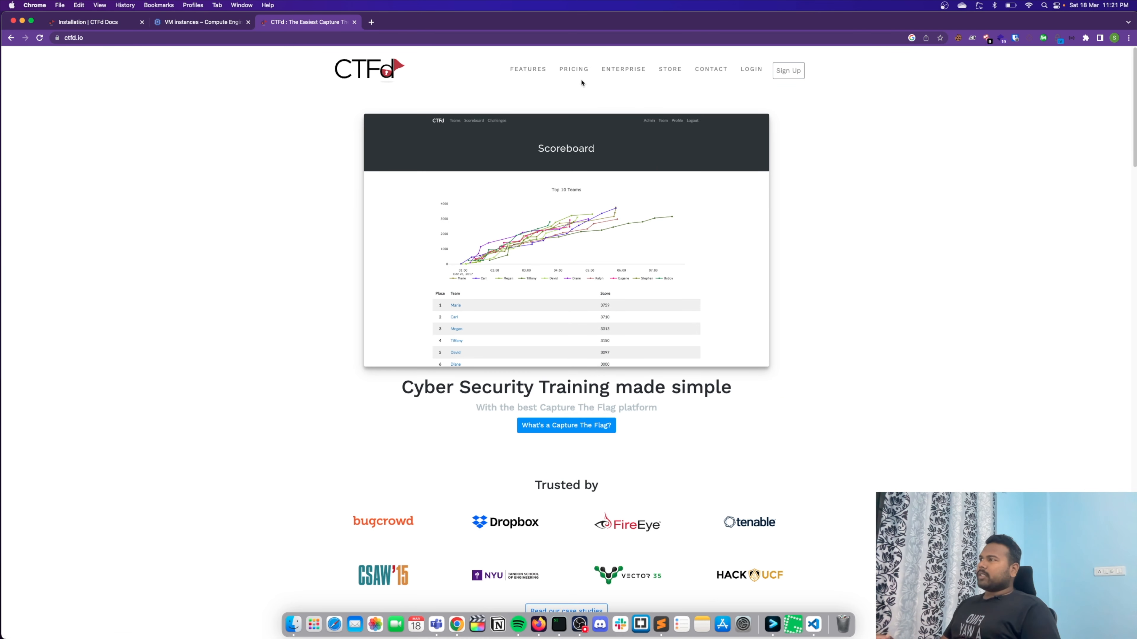
- Open the CTFd Store page and go through the preview images of the Learning Theme
{"action": "left_click", "coordinate": [668, 72]}
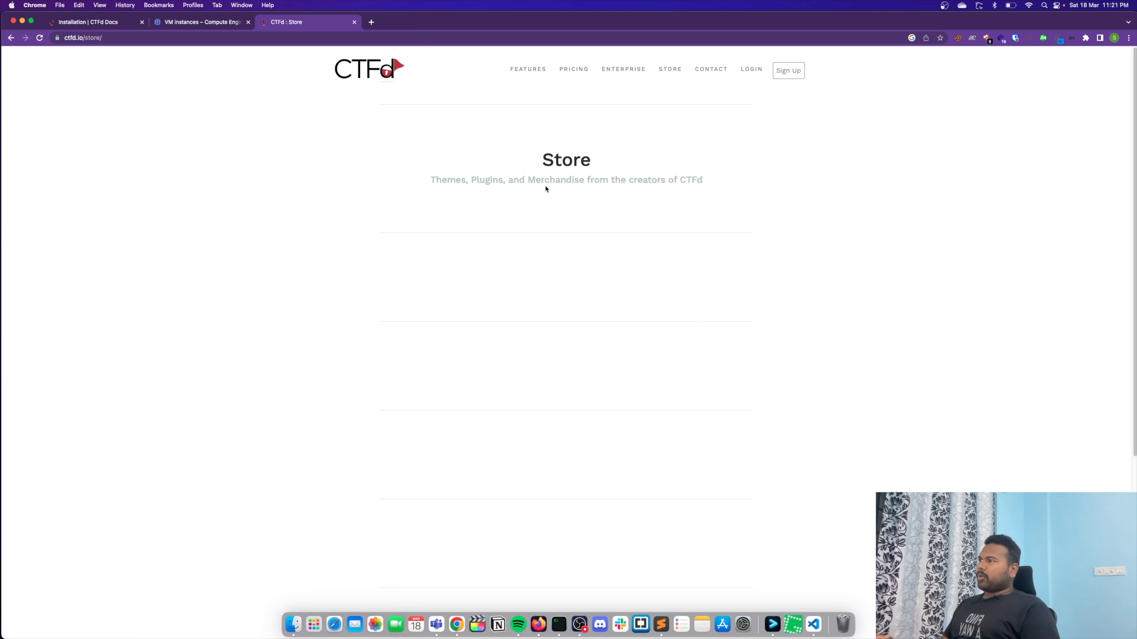
{"action": "scroll", "coordinate": [619, 297], "scroll_direction": "down", "scroll_amount": 3}
{"action": "scroll", "coordinate": [619, 297], "scroll_direction": "up", "scroll_amount": 3}
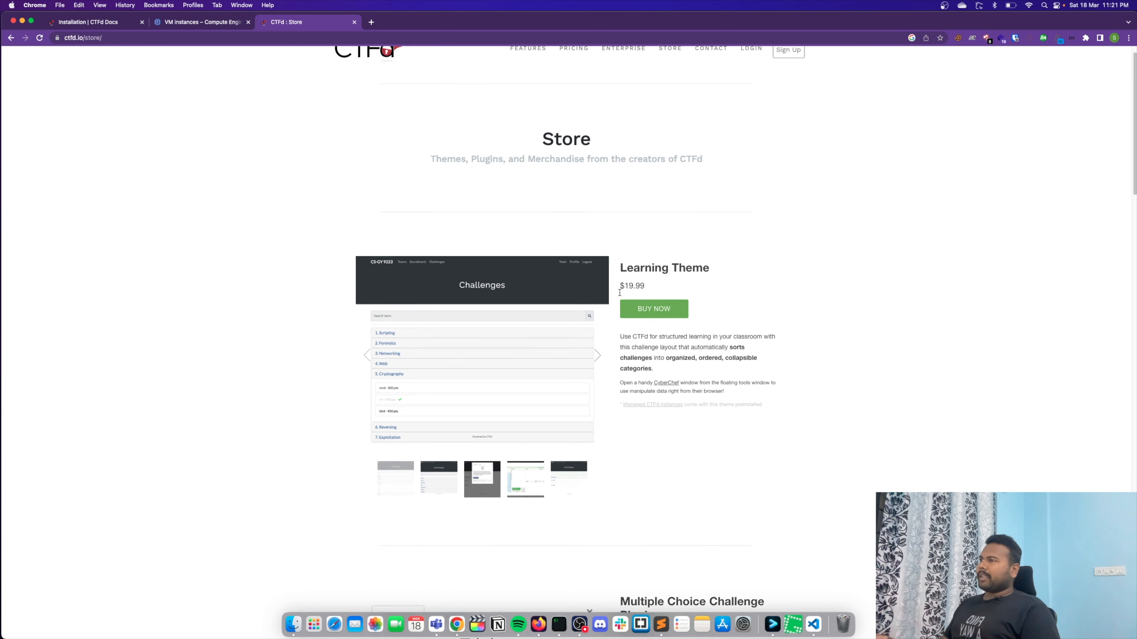
{"action": "scroll", "coordinate": [528, 336], "scroll_direction": "down", "scroll_amount": 1}
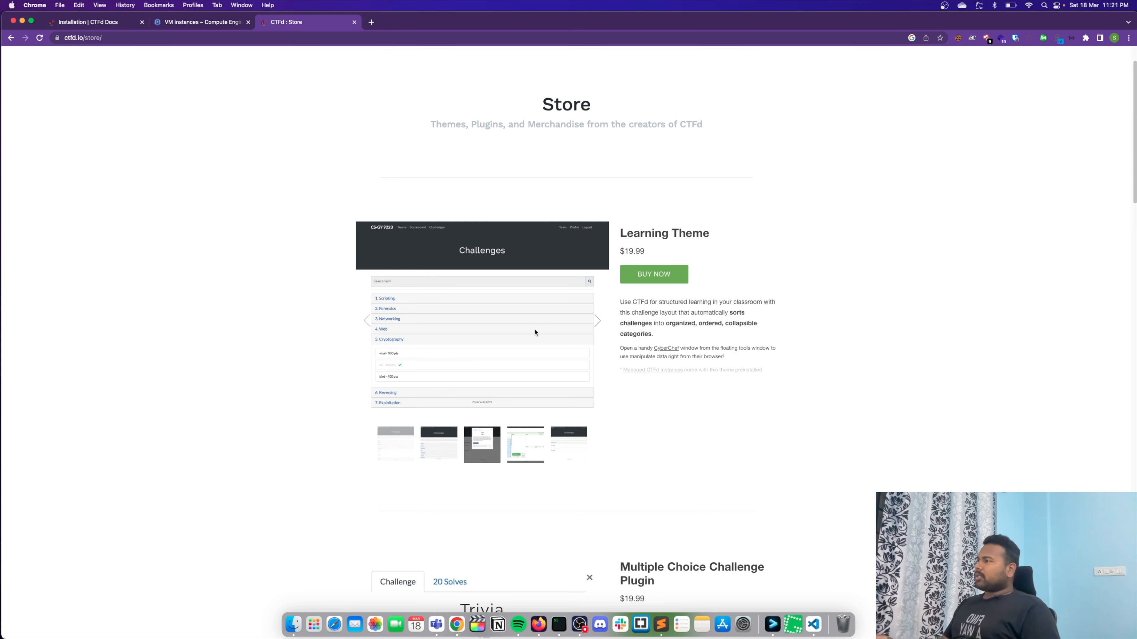
{"action": "scroll", "coordinate": [535, 333], "scroll_direction": "down", "scroll_amount": 2}
{"action": "left_click", "coordinate": [596, 255]}
{"action": "left_click", "coordinate": [601, 258]}
{"action": "left_click", "coordinate": [599, 255]}
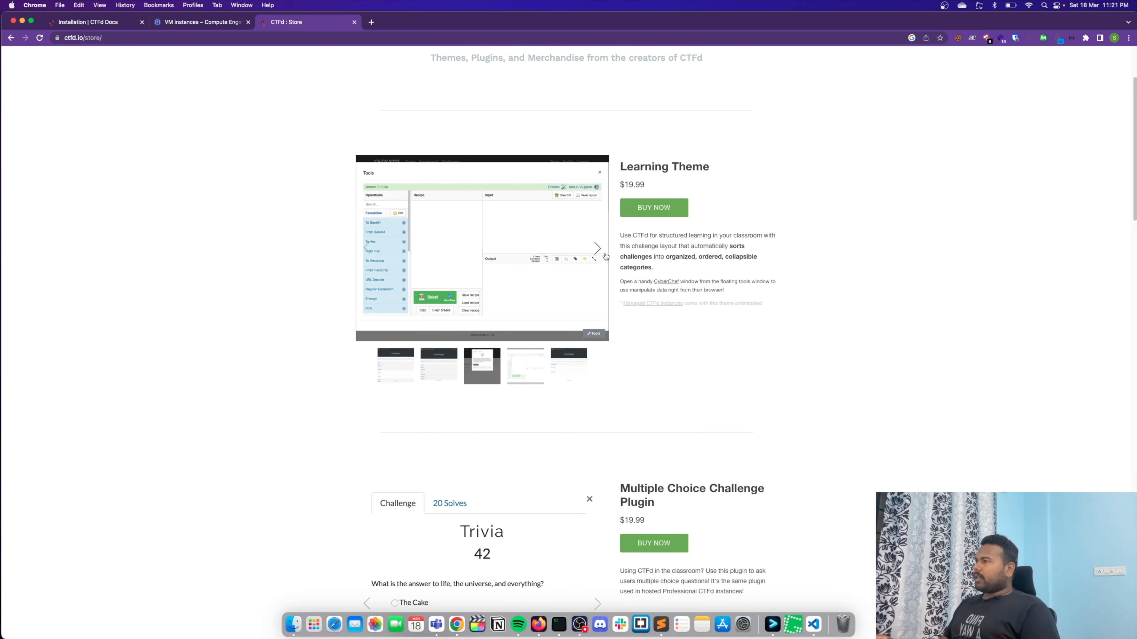
{"action": "left_click", "coordinate": [604, 256]}
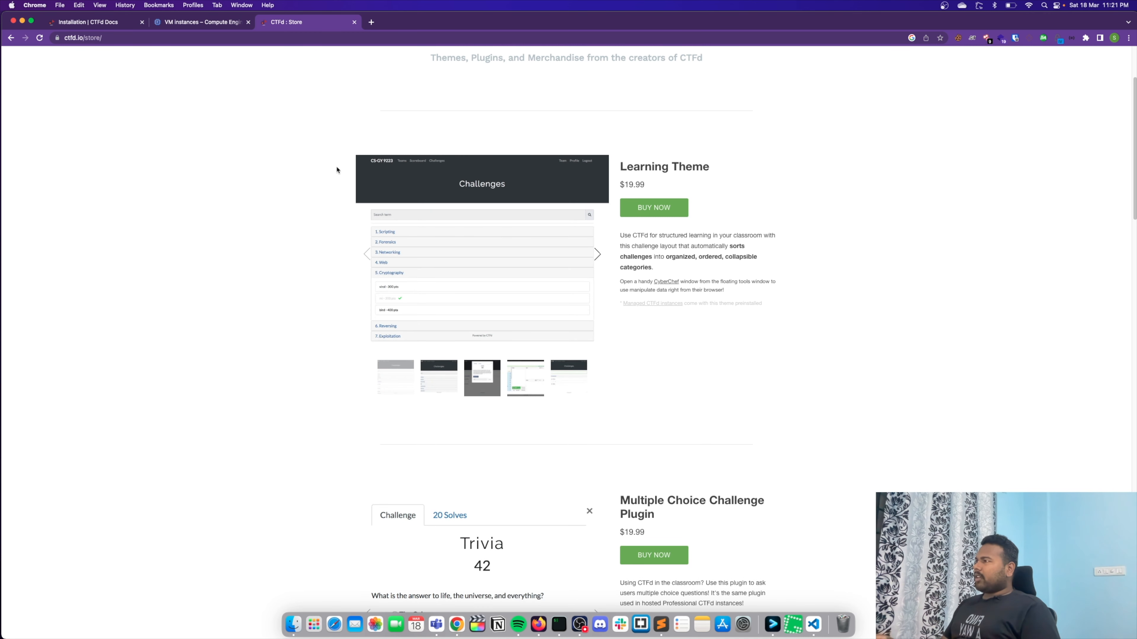
- Examine the store's Multiple Choice and Manual Verification challenge plugins and the Hacker Theme with its price, and return to the Store heading
{"action": "scroll", "coordinate": [496, 332], "scroll_direction": "down", "scroll_amount": 9}
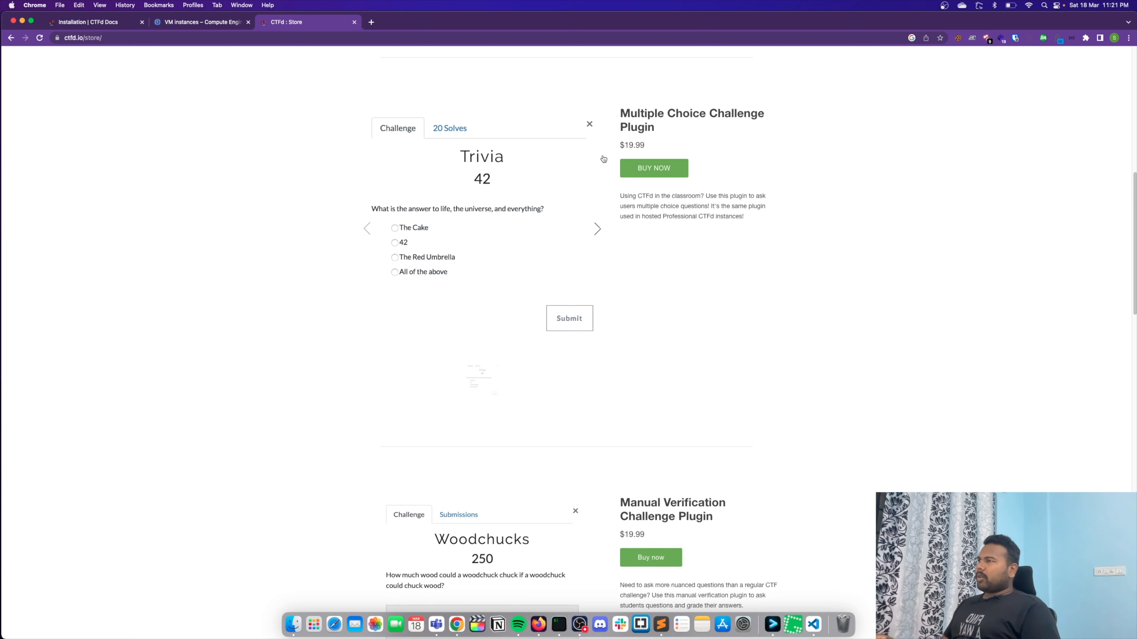
{"action": "left_click_drag", "start_coordinate": [622, 110], "coordinate": [779, 130]}
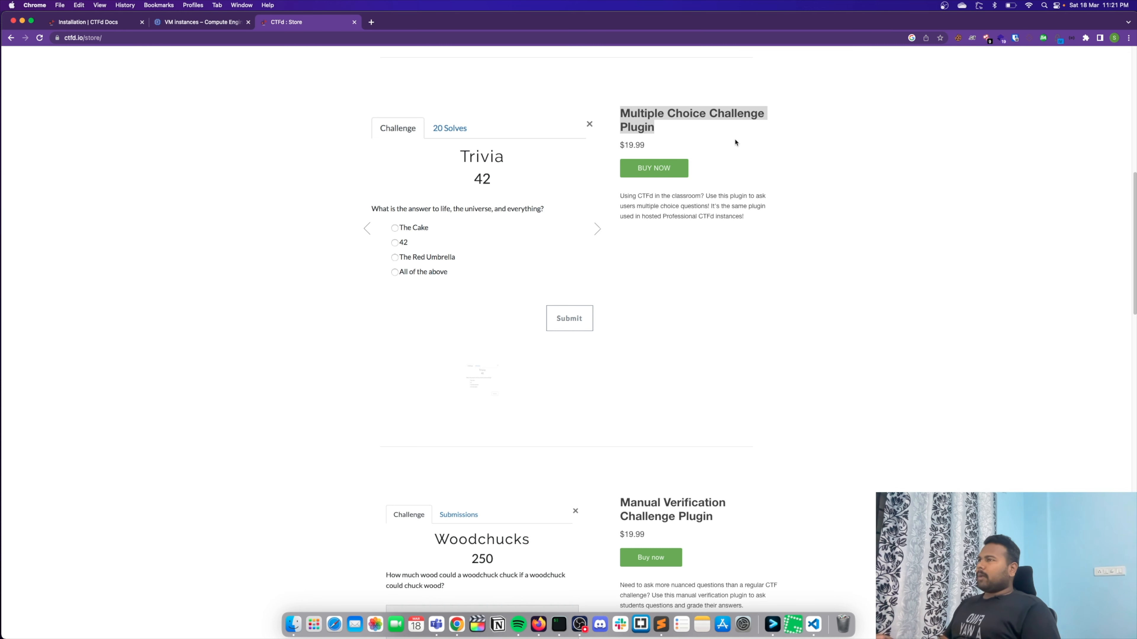
{"action": "scroll", "coordinate": [761, 206], "scroll_direction": "down", "scroll_amount": 8}
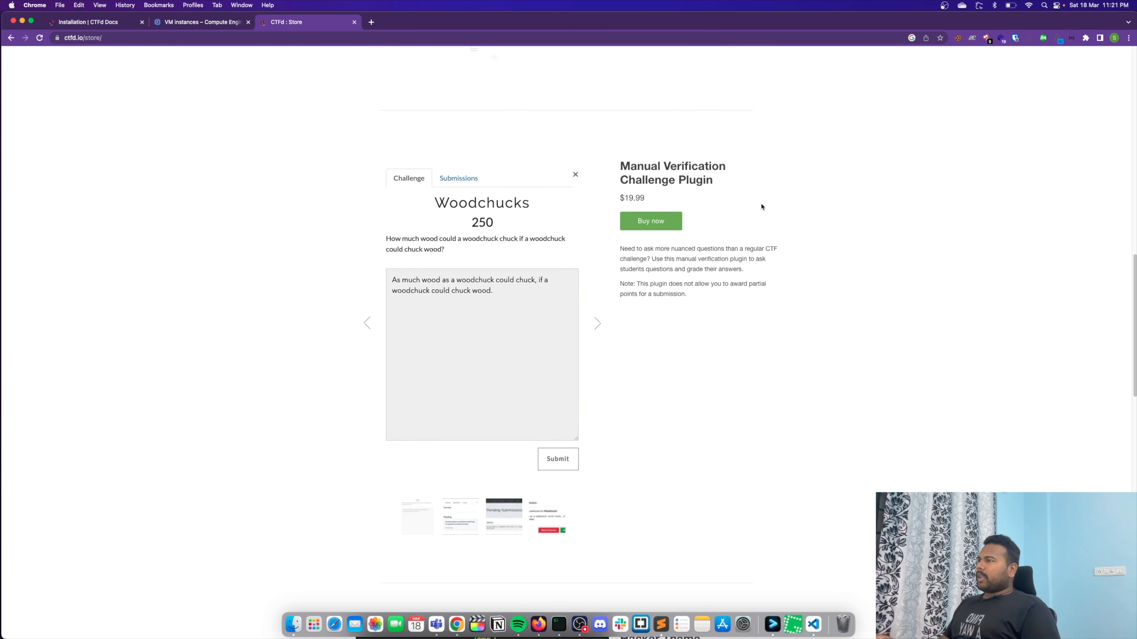
{"action": "scroll", "coordinate": [727, 235], "scroll_direction": "down", "scroll_amount": 2}
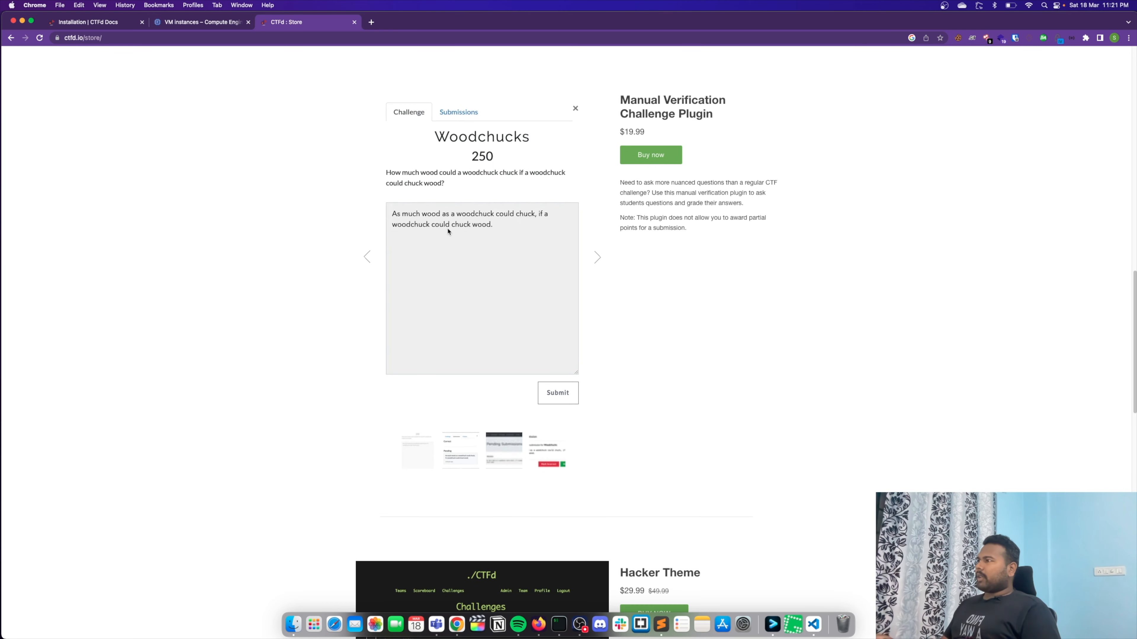
{"action": "scroll", "coordinate": [691, 253], "scroll_direction": "down", "scroll_amount": 6}
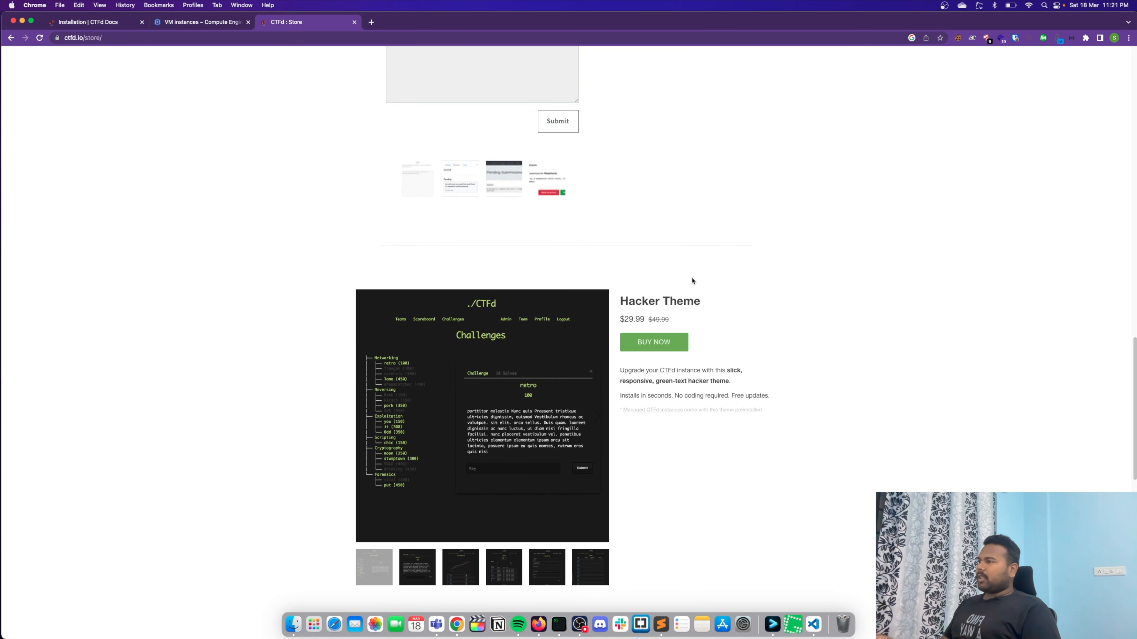
{"action": "left_click_drag", "start_coordinate": [626, 302], "coordinate": [757, 300]}
{"action": "left_click", "coordinate": [744, 305]}
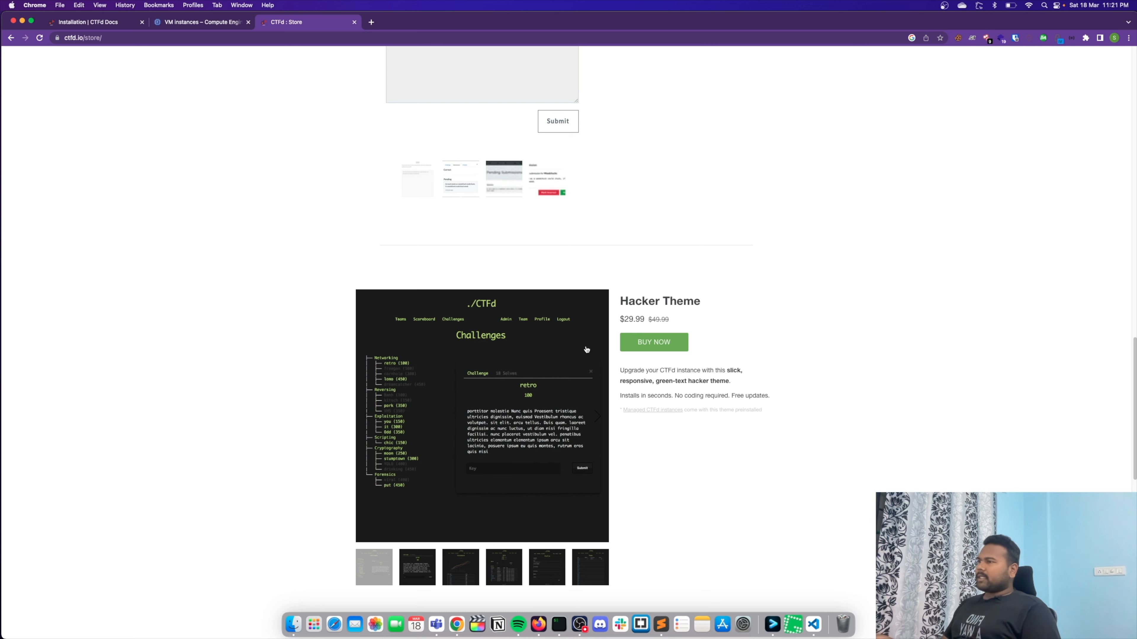
{"action": "left_click_drag", "start_coordinate": [625, 321], "coordinate": [642, 321]}
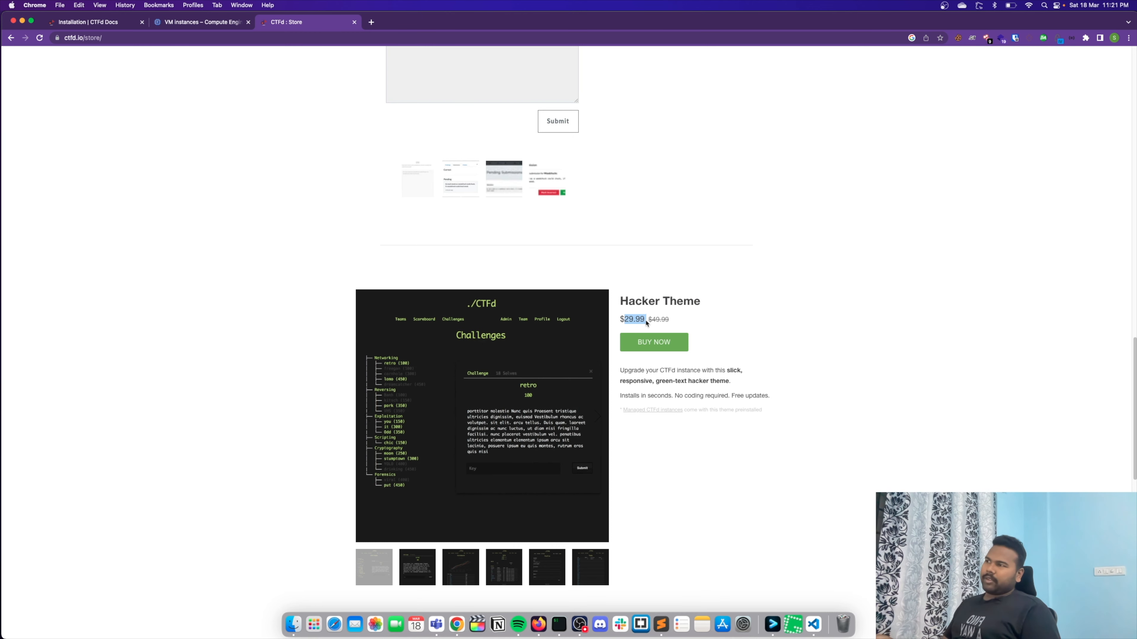
{"action": "scroll", "coordinate": [725, 329], "scroll_direction": "down", "scroll_amount": 10}
{"action": "scroll", "coordinate": [713, 326], "scroll_direction": "up", "scroll_amount": 18}
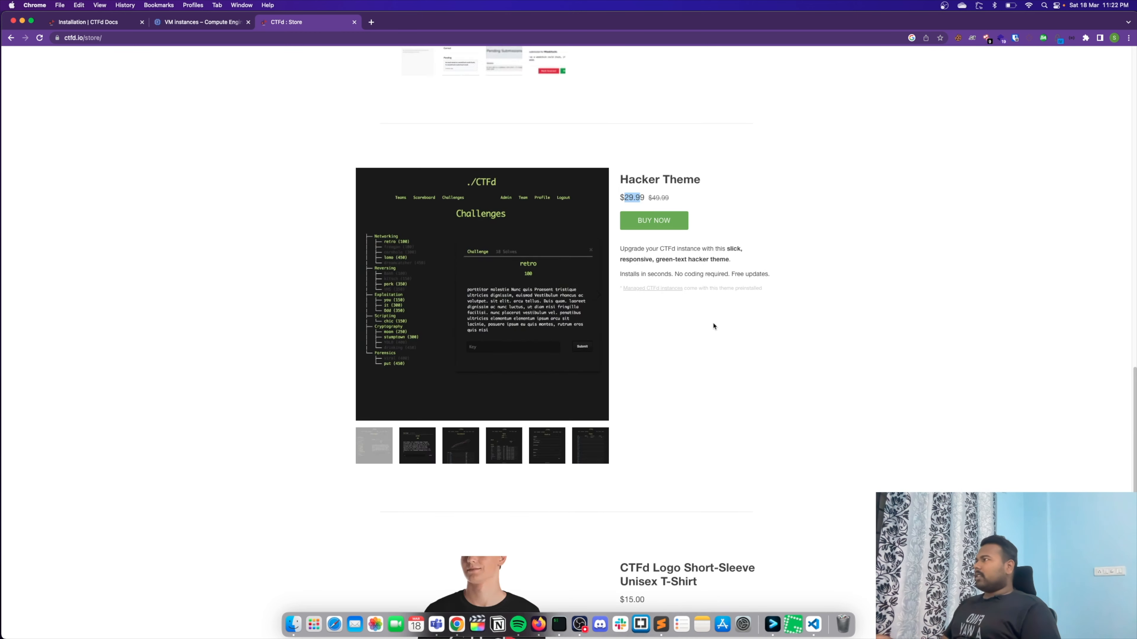
{"action": "scroll", "coordinate": [712, 326], "scroll_direction": "up", "scroll_amount": 15}
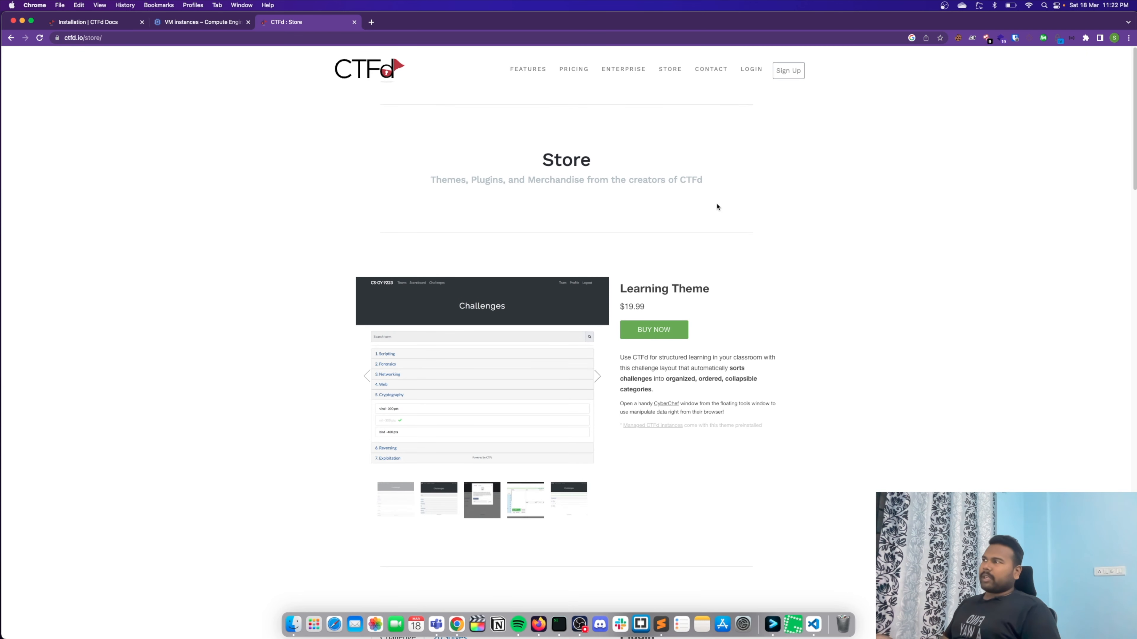
{"action": "left_click_drag", "start_coordinate": [524, 170], "coordinate": [673, 168]}
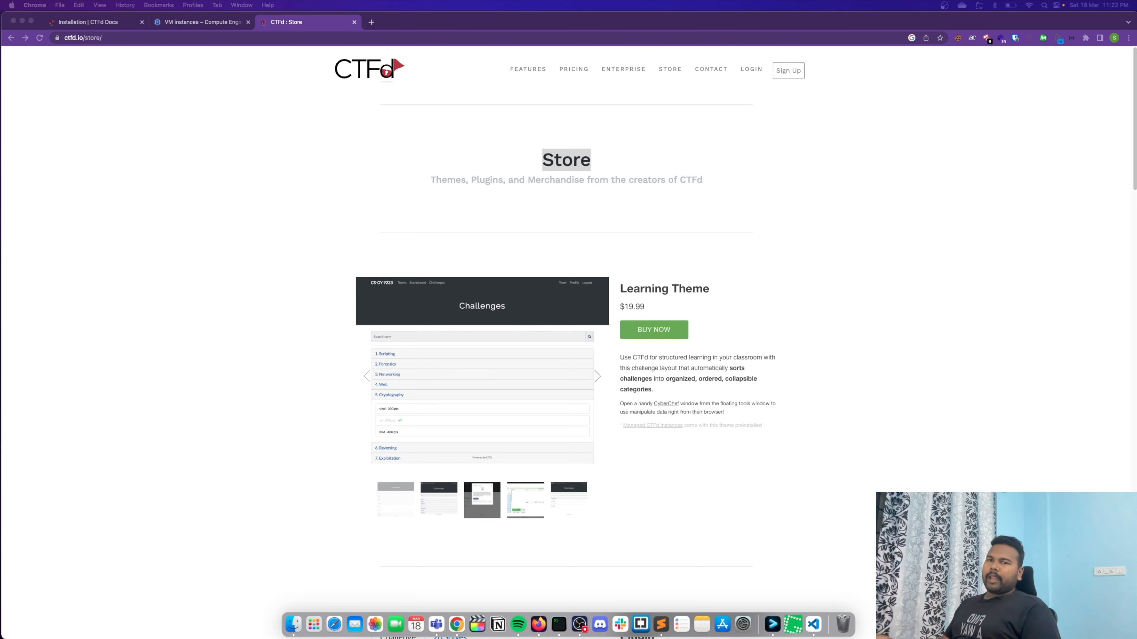
- Start creating a new VM instance in Google Cloud Compute Engine and name it ctfd-yt
{"action": "left_click", "coordinate": [200, 23]}
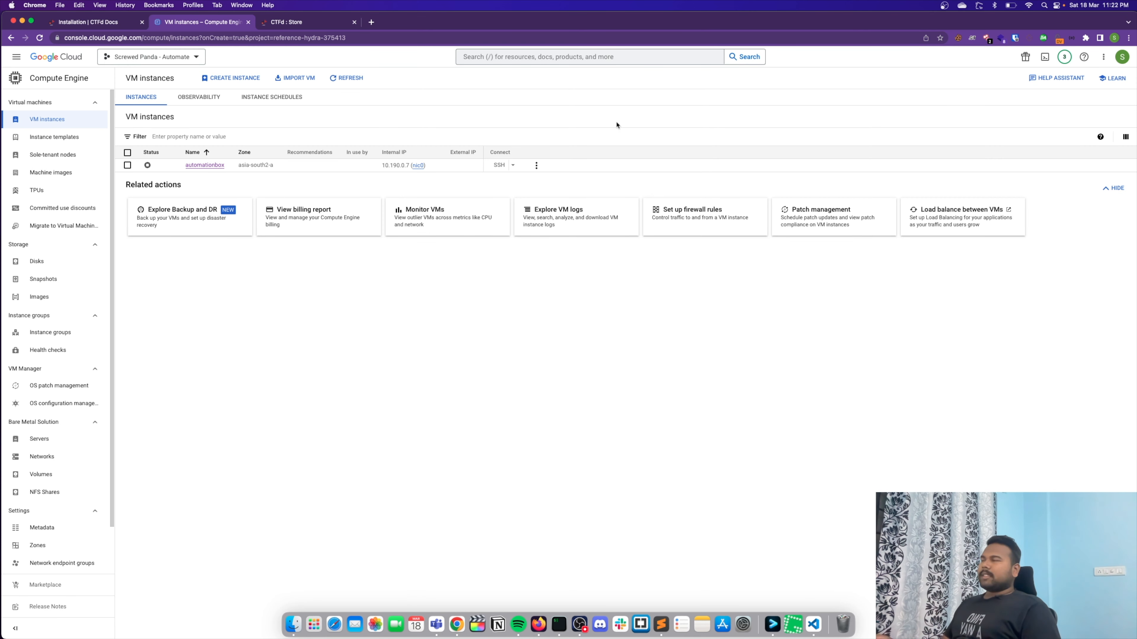
{"action": "left_click", "coordinate": [231, 78]}
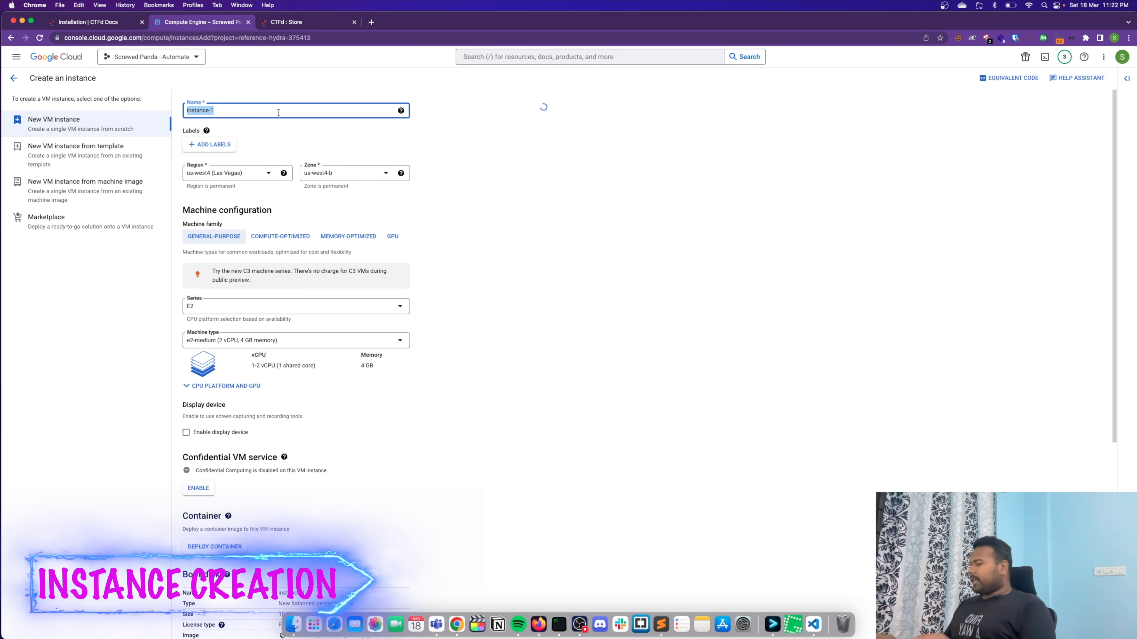
{"action": "type", "text": "ctfd-yt"}
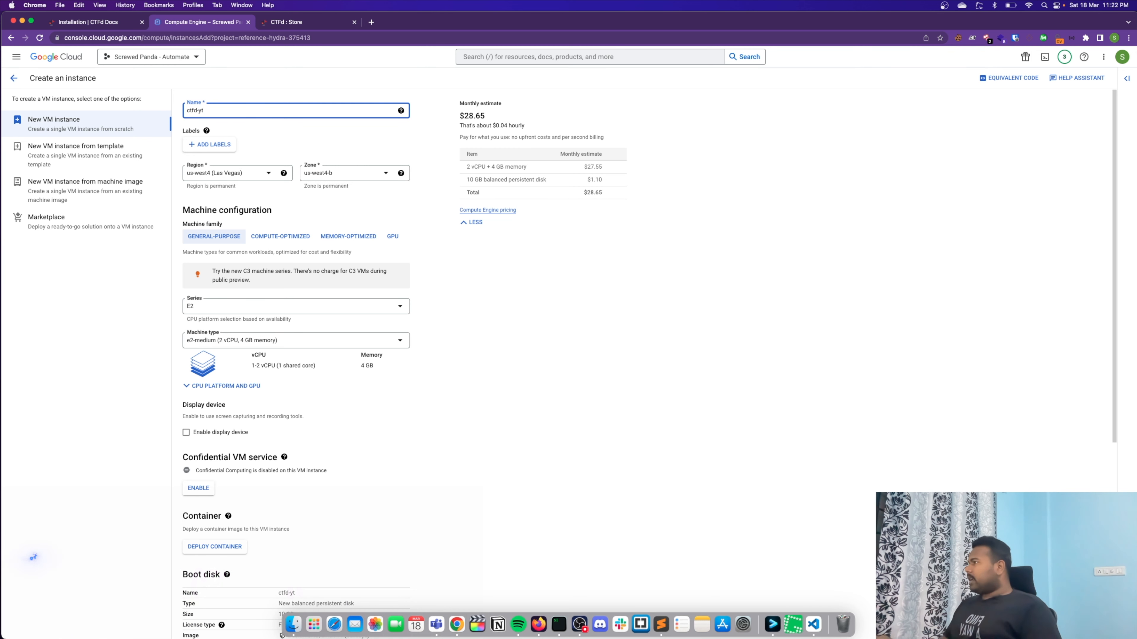
{"action": "left_click", "coordinate": [244, 145]}
- Set the new instance's region to asia-southeast1 (Singapore)
{"action": "left_click", "coordinate": [268, 172]}
{"action": "scroll", "coordinate": [251, 201], "scroll_direction": "down", "scroll_amount": 10}
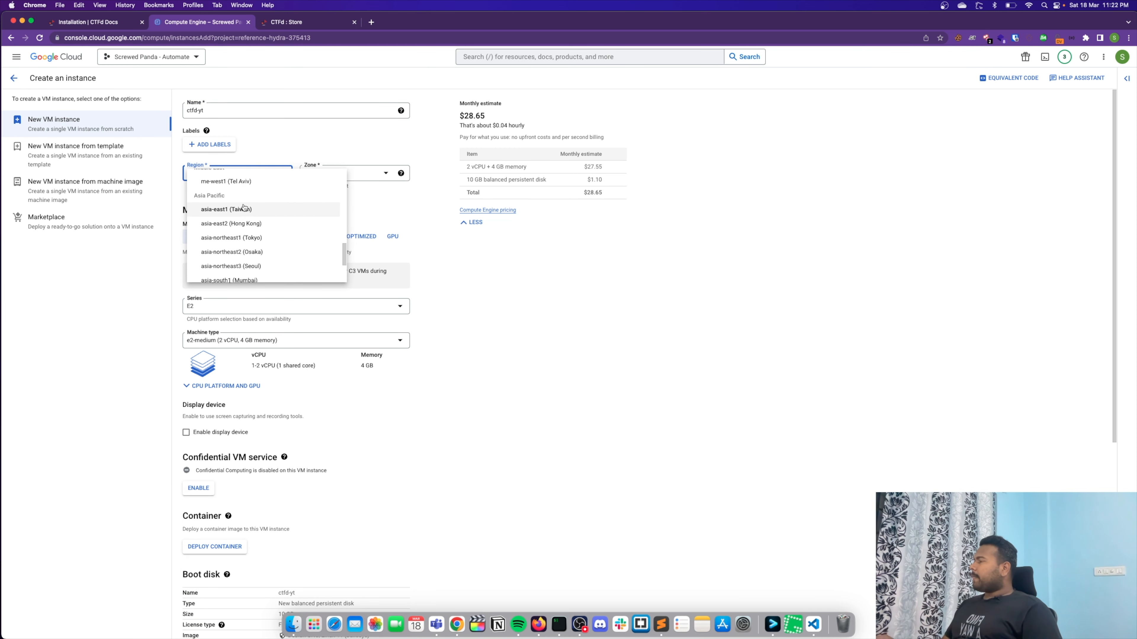
{"action": "scroll", "coordinate": [264, 241], "scroll_direction": "up", "scroll_amount": 2}
{"action": "scroll", "coordinate": [265, 242], "scroll_direction": "up", "scroll_amount": 1}
{"action": "scroll", "coordinate": [265, 242], "scroll_direction": "down", "scroll_amount": 3}
{"action": "left_click", "coordinate": [265, 244]}
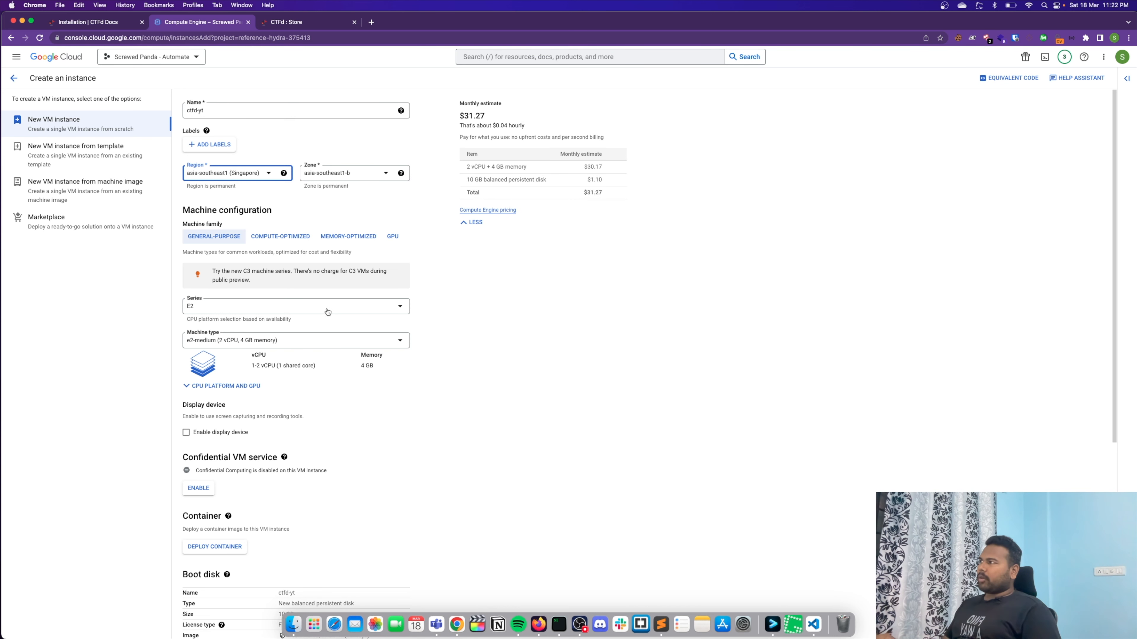
- Check the server requirements on the CTFd Installation page, and review the instance's machine types, keeping e2-medium
{"action": "left_click", "coordinate": [119, 22]}
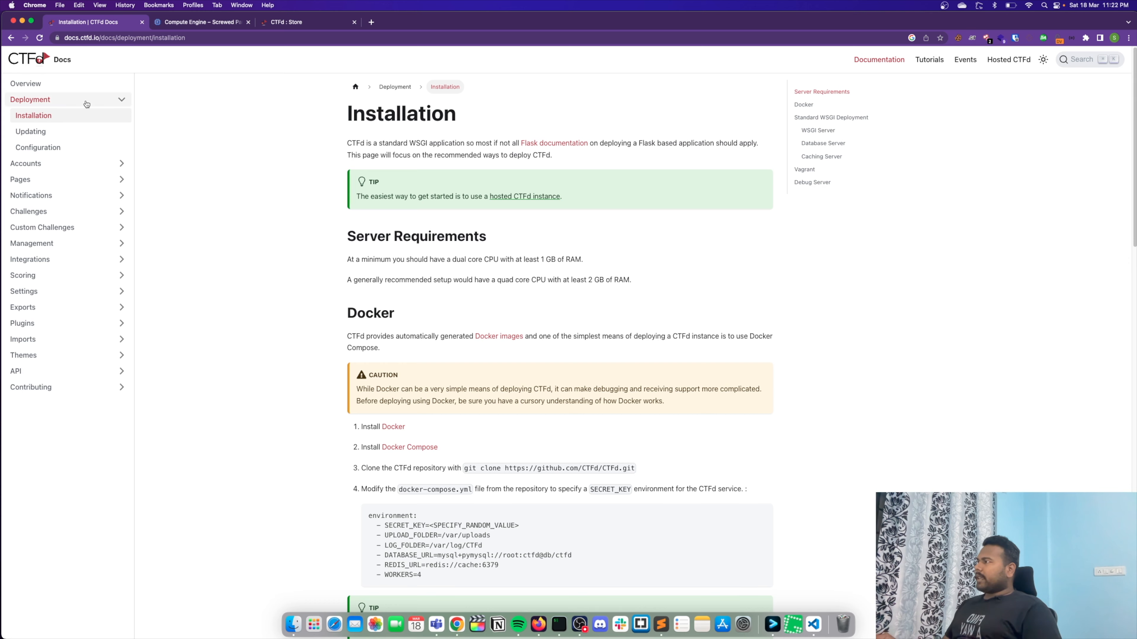
{"action": "left_click", "coordinate": [206, 23]}
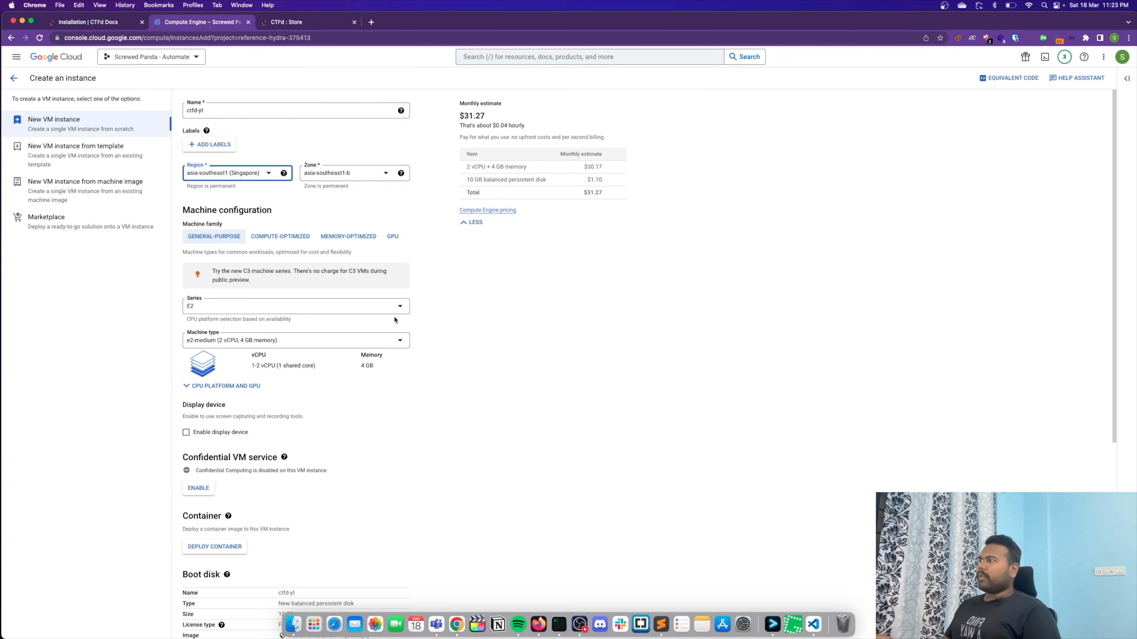
{"action": "left_click", "coordinate": [260, 342]}
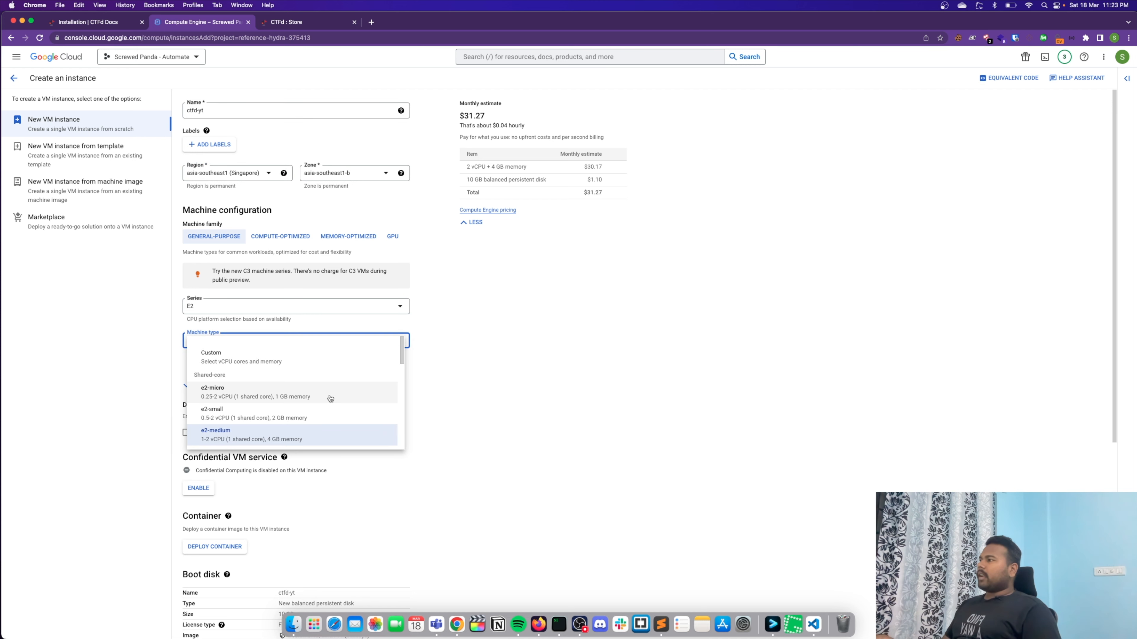
{"action": "left_click", "coordinate": [449, 437]}
{"action": "scroll", "coordinate": [449, 439], "scroll_direction": "down", "scroll_amount": 10}
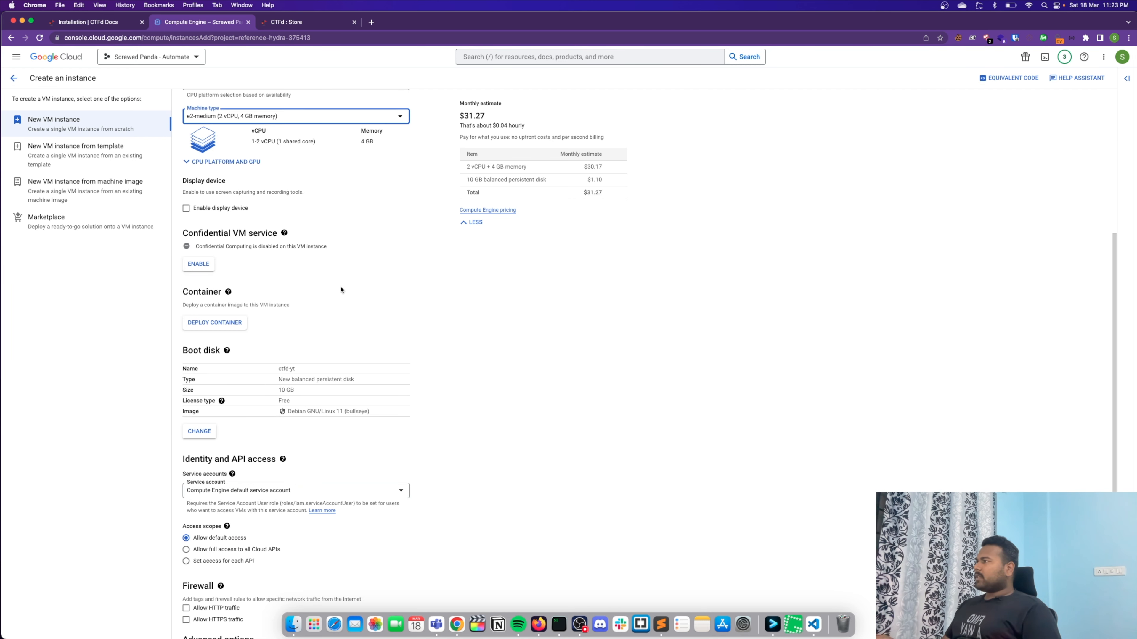
- Check the shared-core machine types again and select e2-medium with 4 GB memory for the instance
{"action": "scroll", "coordinate": [340, 290], "scroll_direction": "up", "scroll_amount": 8}
{"action": "left_click", "coordinate": [345, 291]}
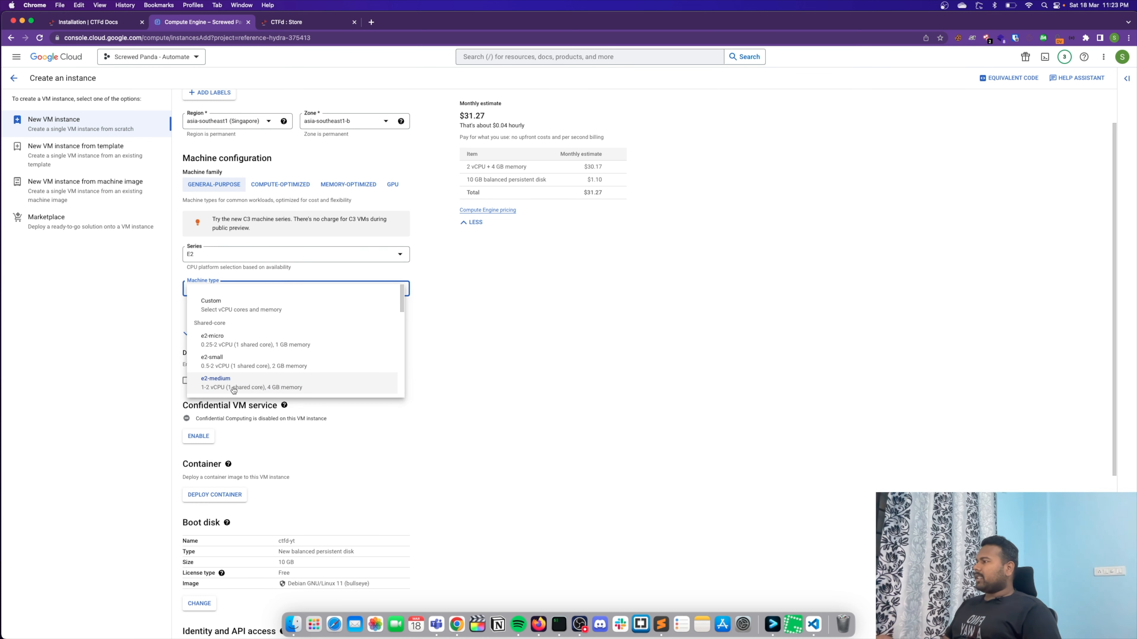
{"action": "left_click", "coordinate": [307, 388]}
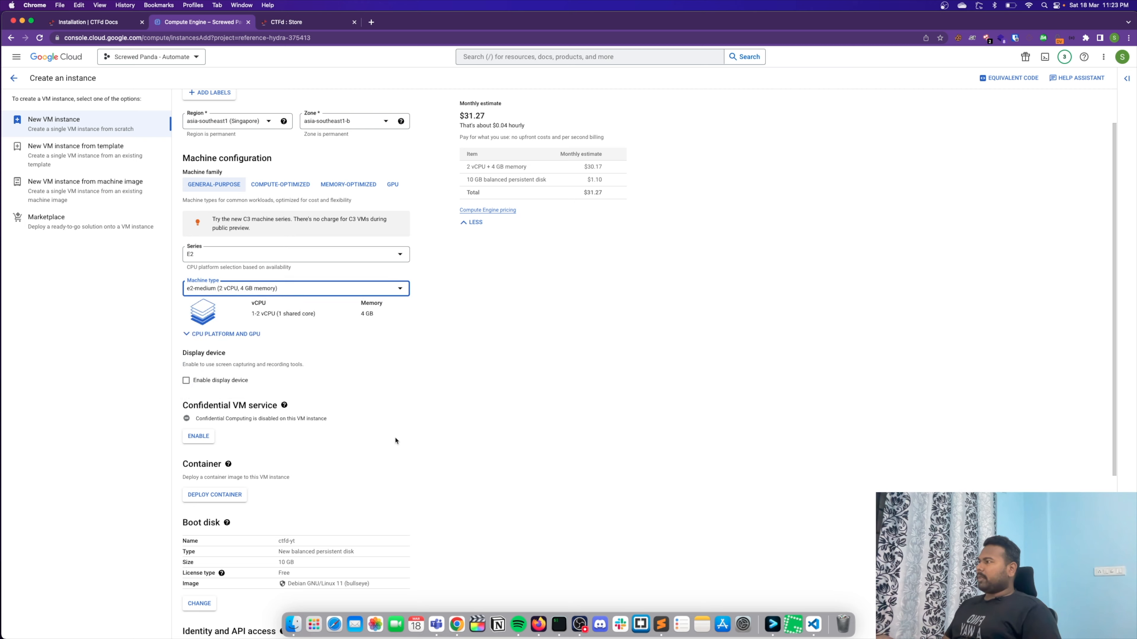
- Change the boot disk's public image to the Ubuntu operating system, version Ubuntu 18.04 LTS
{"action": "scroll", "coordinate": [393, 433], "scroll_direction": "down", "scroll_amount": 5}
{"action": "left_click", "coordinate": [199, 362]}
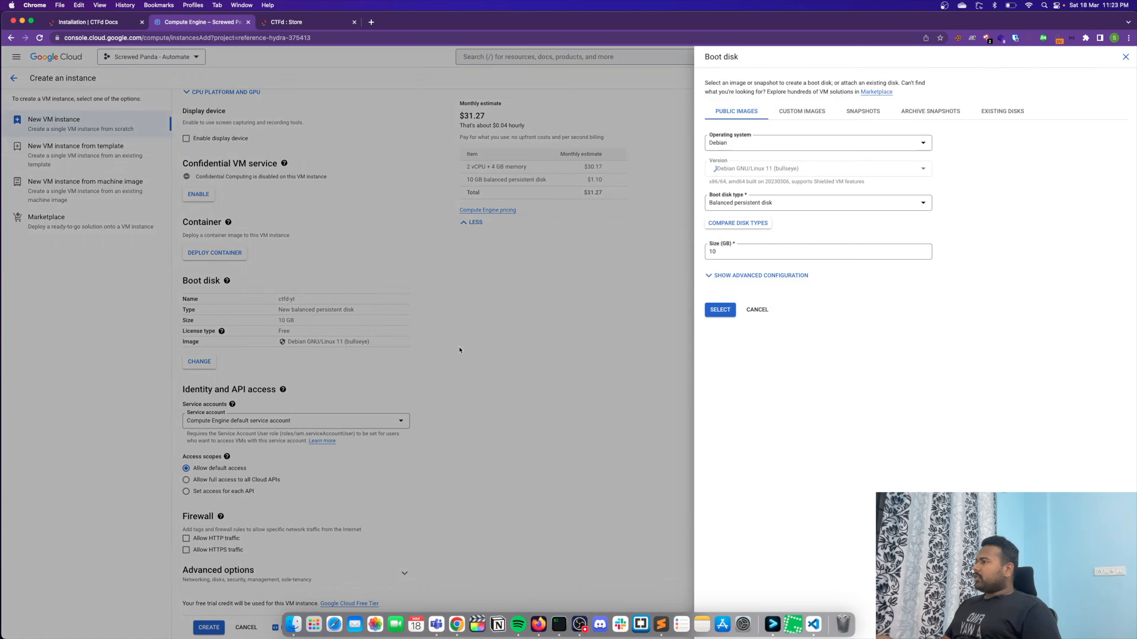
{"action": "left_click", "coordinate": [749, 146]}
{"action": "scroll", "coordinate": [761, 264], "scroll_direction": "down", "scroll_amount": 3}
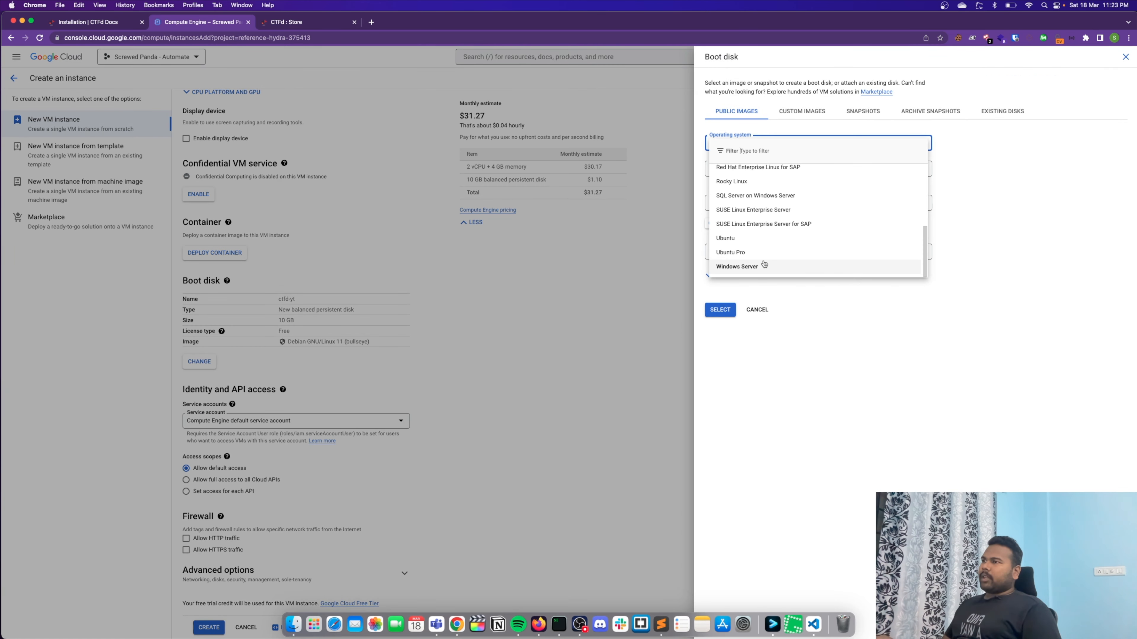
{"action": "left_click", "coordinate": [761, 239]}
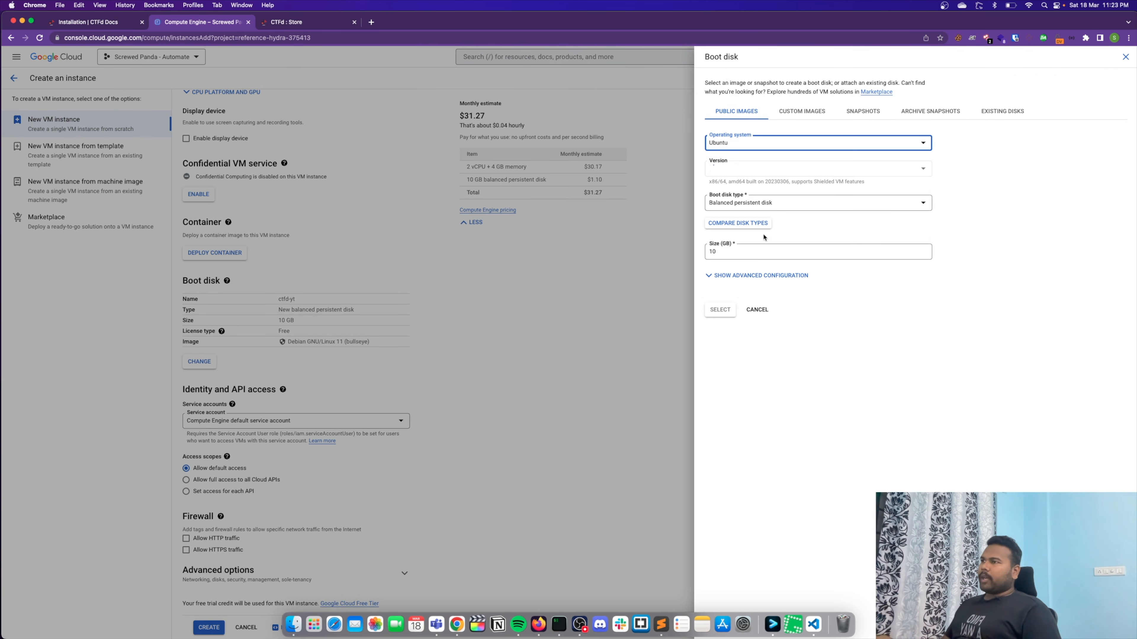
{"action": "left_click", "coordinate": [760, 170]}
{"action": "left_click", "coordinate": [888, 199]}
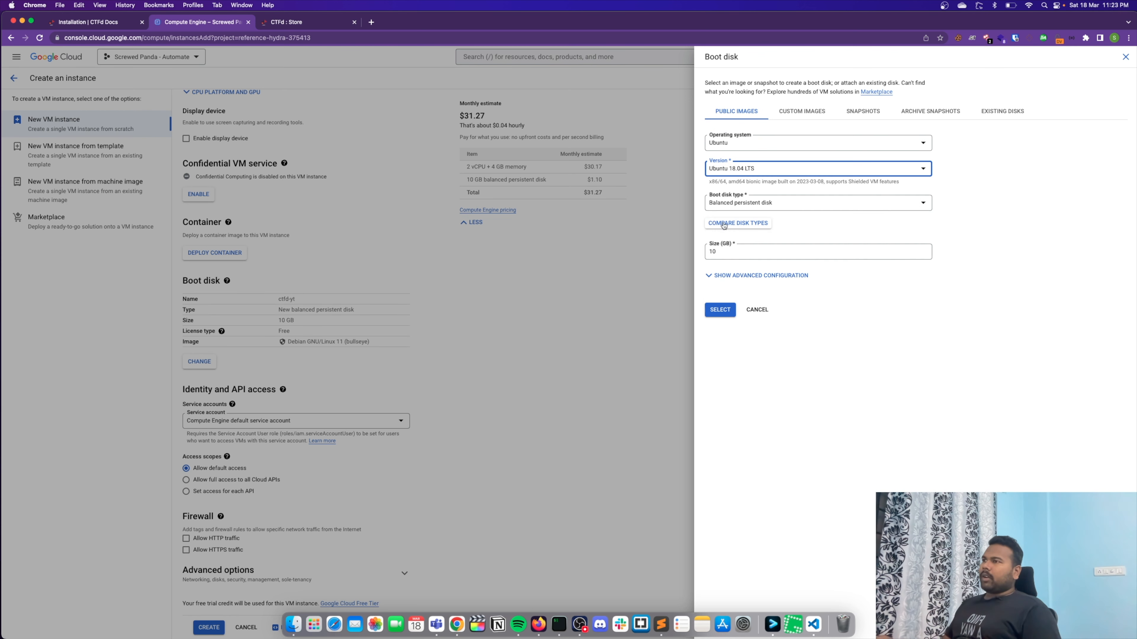
- Set the boot disk size to 25 GB and apply the boot disk settings
{"action": "left_click", "coordinate": [710, 251]}
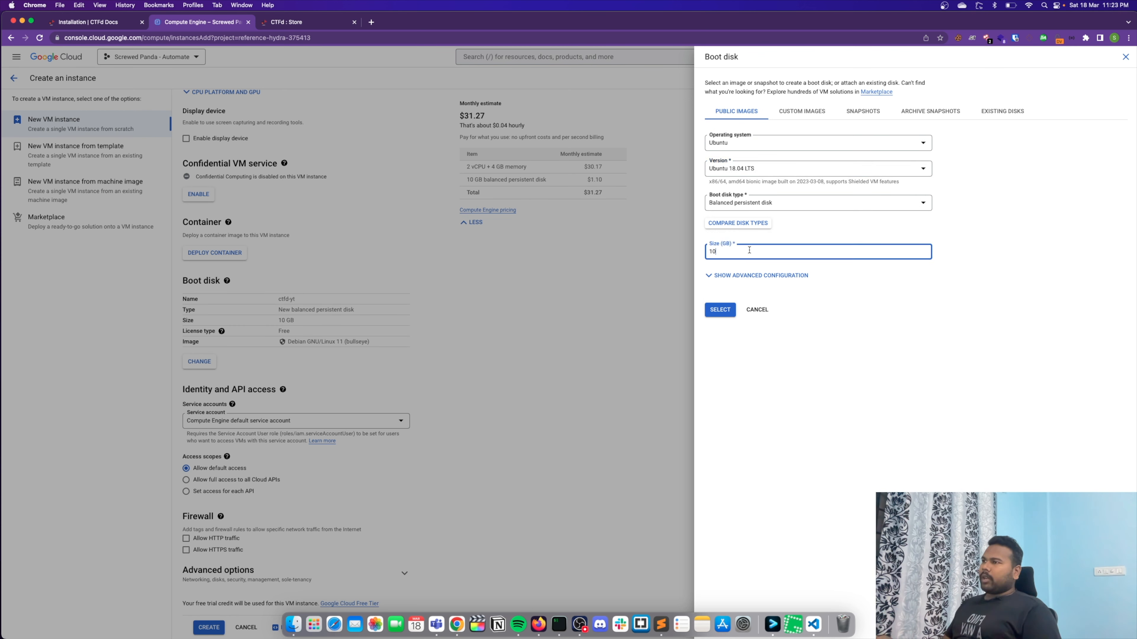
{"action": "type", "text": "25"}
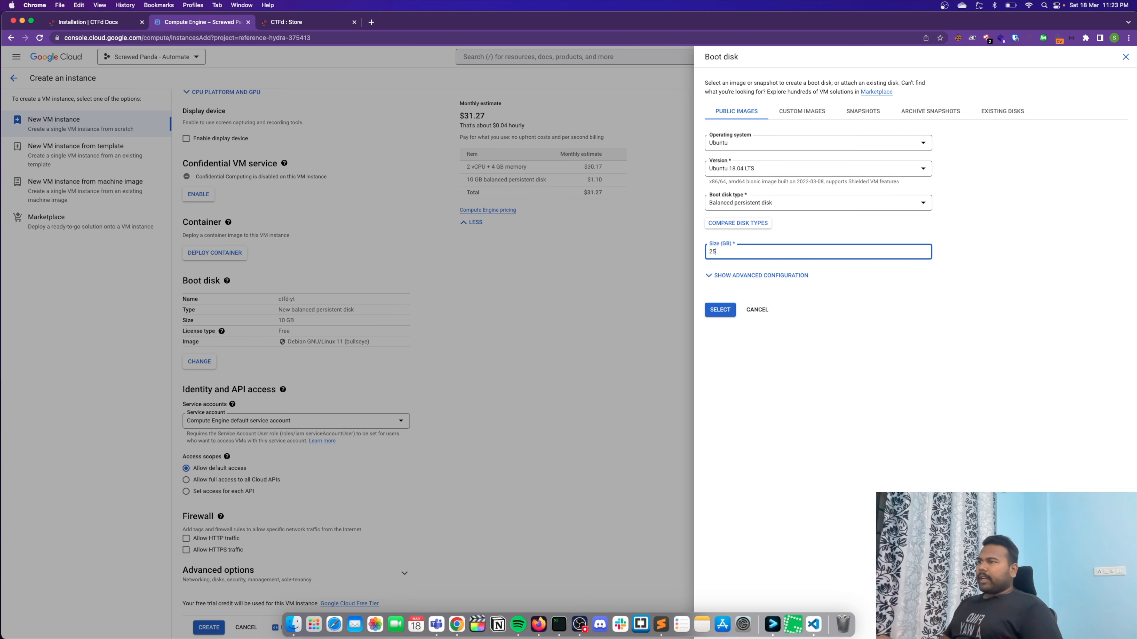
{"action": "left_click", "coordinate": [719, 309]}
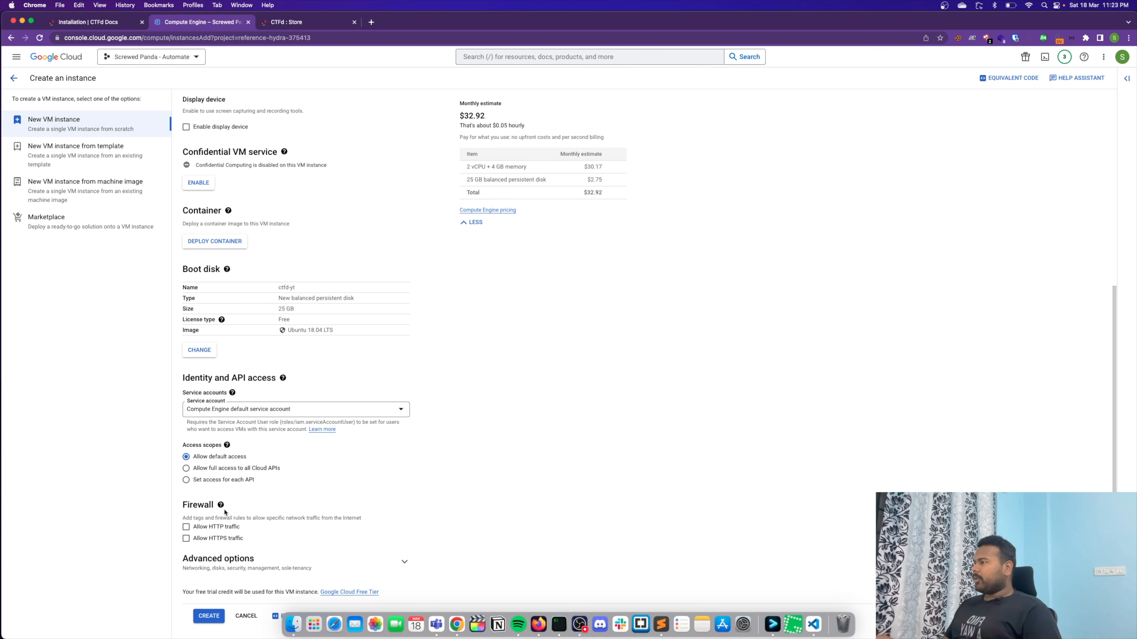
- Allow HTTP and HTTPS traffic through the firewall and create the instance
{"action": "left_click", "coordinate": [186, 527]}
{"action": "left_click", "coordinate": [186, 538]}
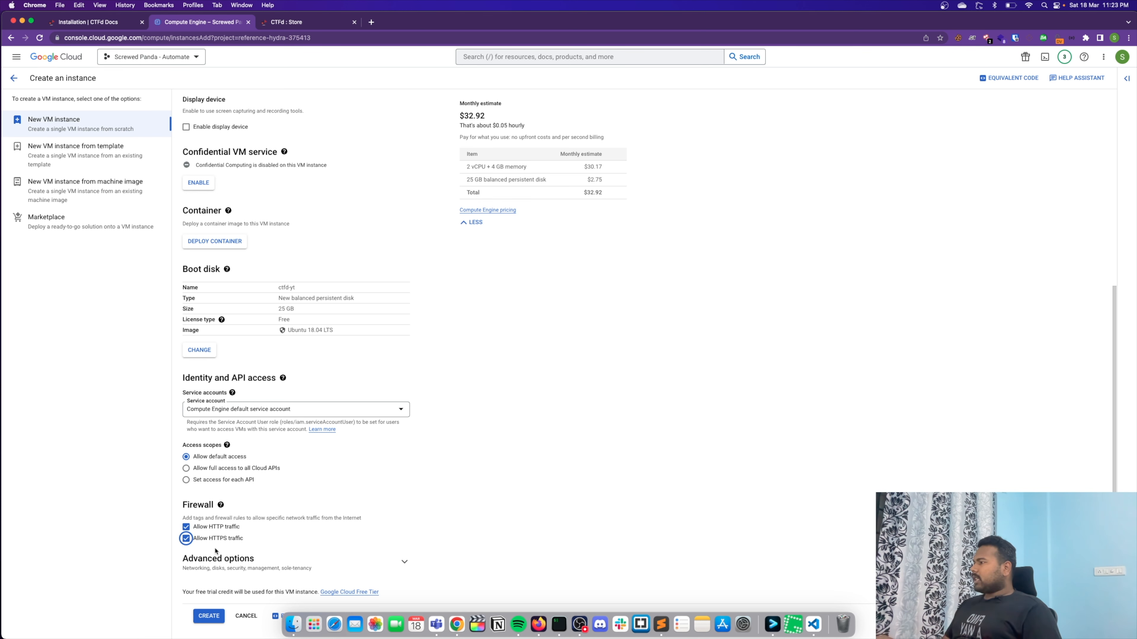
{"action": "left_click", "coordinate": [209, 616]}
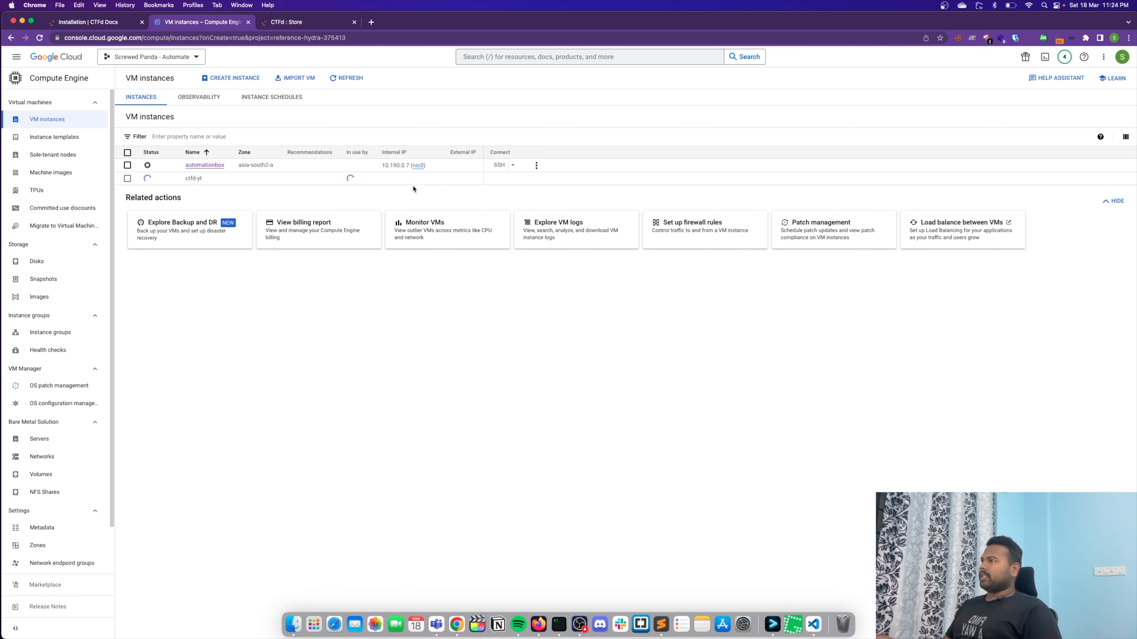
- Examine the Docker deployment steps in the CTFd Installation docs, including the git clone command and the docker-compose.yml environment settings
{"action": "left_click", "coordinate": [101, 22]}
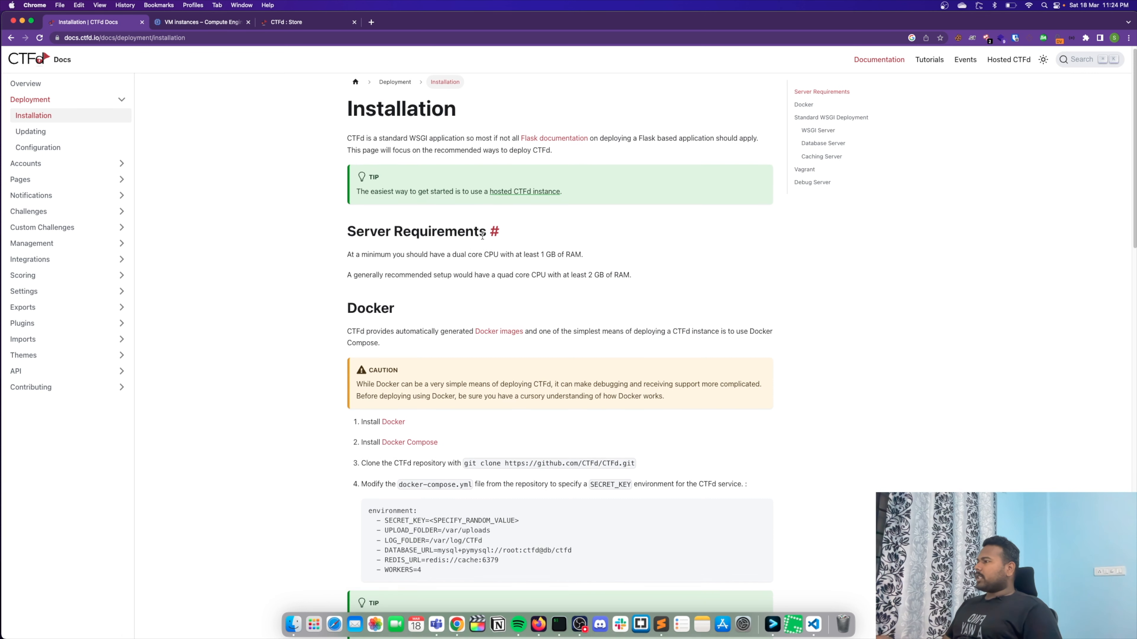
{"action": "scroll", "coordinate": [483, 233], "scroll_direction": "down", "scroll_amount": 3}
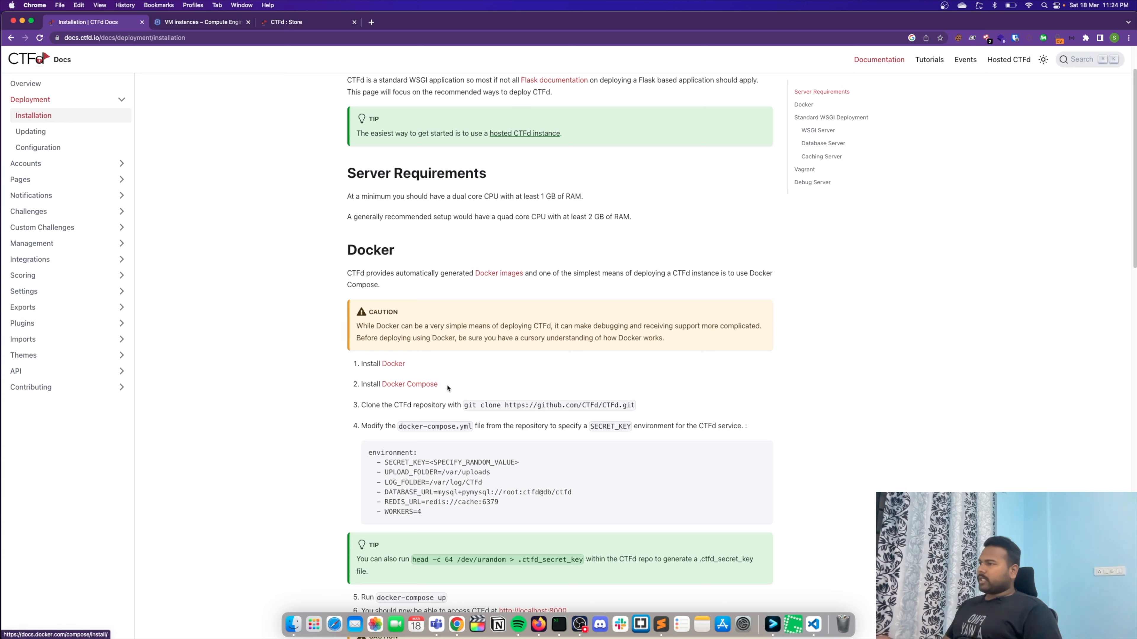
{"action": "left_click_drag", "start_coordinate": [464, 406], "coordinate": [654, 402]}
{"action": "left_click", "coordinate": [655, 405]}
{"action": "left_click_drag", "start_coordinate": [389, 461], "coordinate": [519, 462]}
{"action": "left_click", "coordinate": [519, 462]}
{"action": "left_click_drag", "start_coordinate": [369, 453], "coordinate": [496, 502]}
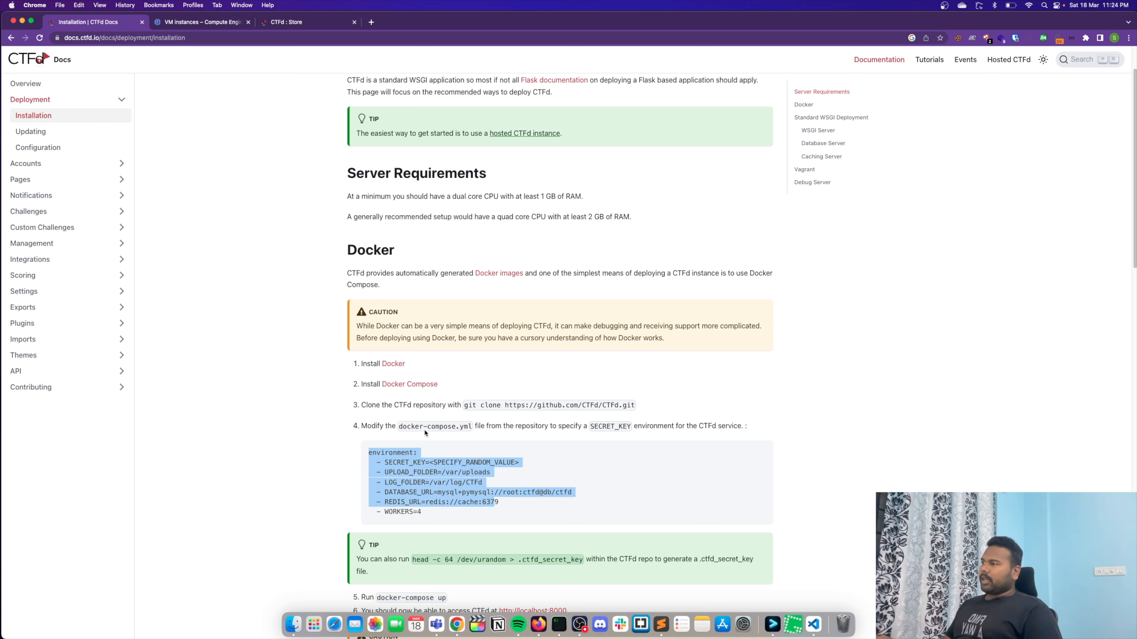
{"action": "left_click", "coordinate": [462, 427]}
{"action": "scroll", "coordinate": [494, 489], "scroll_direction": "down", "scroll_amount": 3}
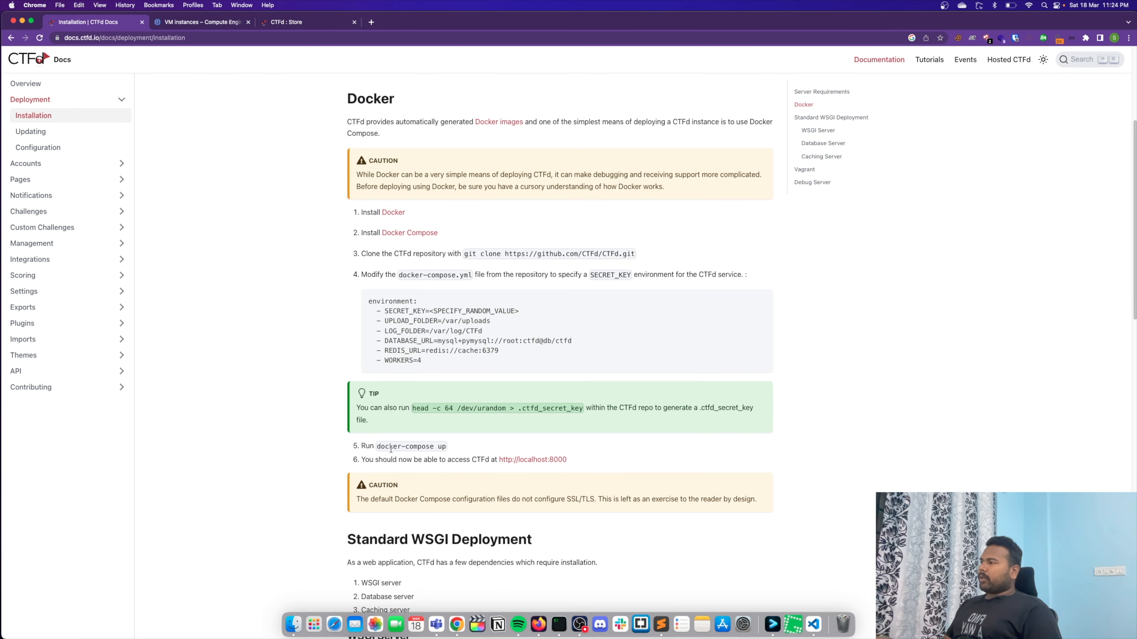
- Return to the VM instances, connect to ctfd-yt over browser SSH, switch to root with sudo su and go to the home directory
{"action": "left_click", "coordinate": [295, 23]}
{"action": "left_click", "coordinate": [199, 24]}
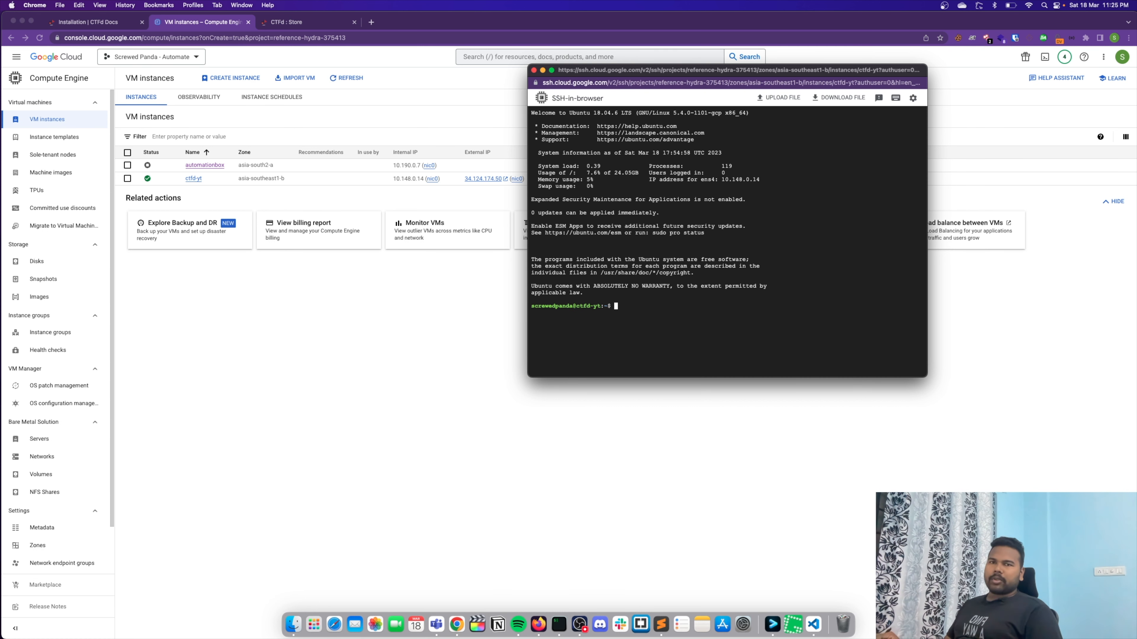
{"action": "left_click", "coordinate": [764, 156]}
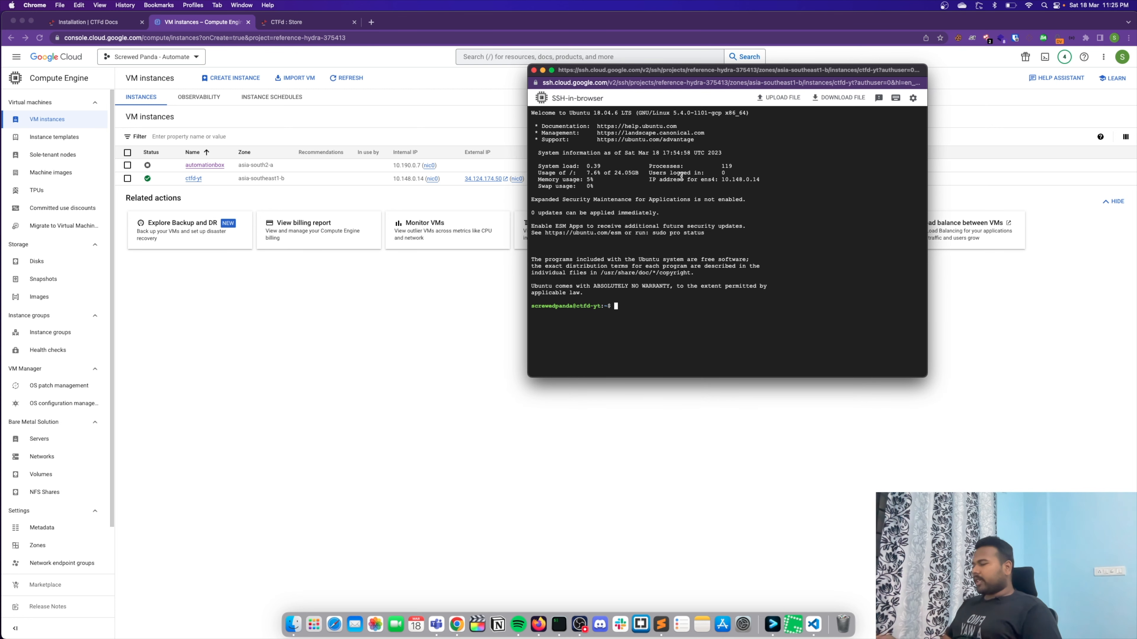
{"action": "type", "text": "sudo su"}
{"action": "key", "text": "Return"}
{"action": "type", "text": "cd"}
{"action": "key", "text": "Return"}
- Open /etc/ssh/sshd_config in nano
{"action": "type", "text": "nano /etc/ssh/ssh"}
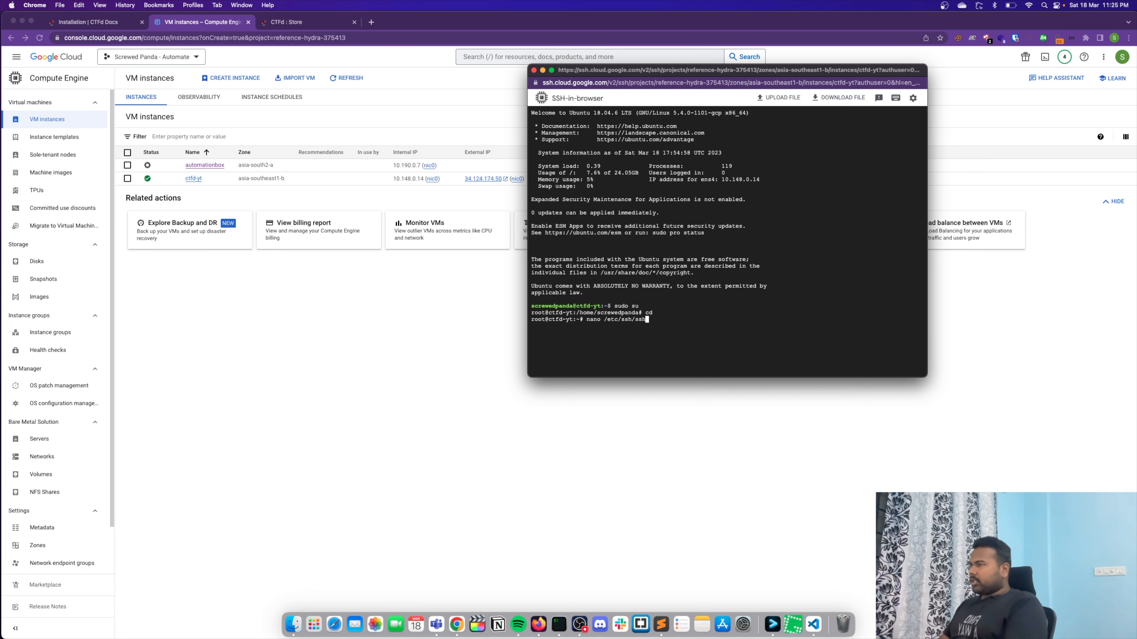
{"action": "type", "text": "d"}
{"action": "key", "text": "Tab"}
{"action": "key", "text": "Return"}
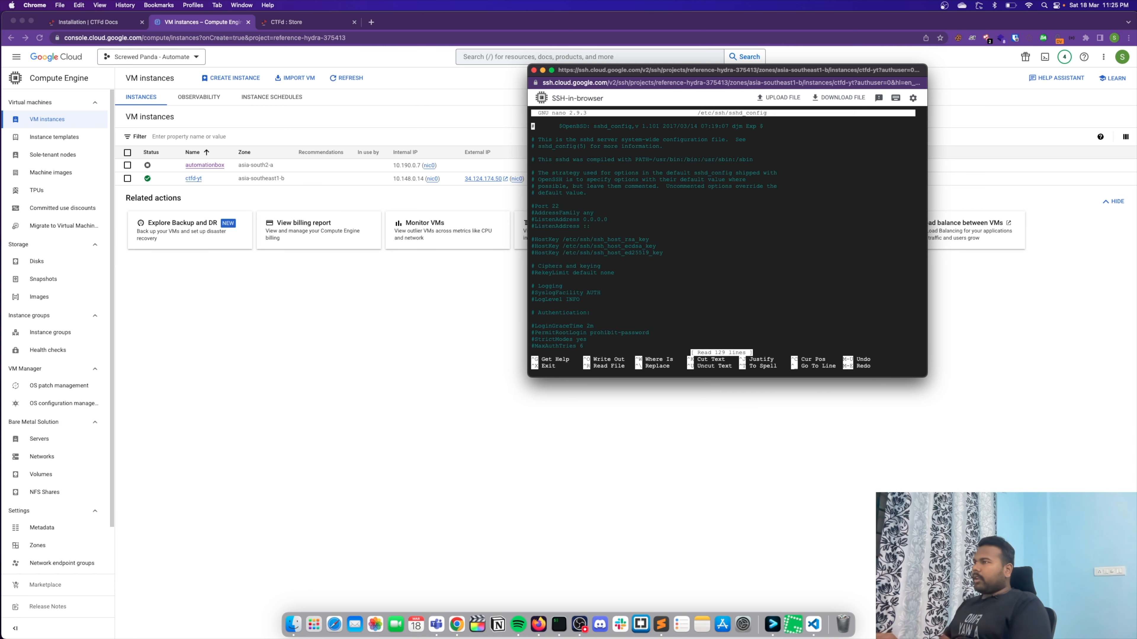
- Uncomment the PermitRootLogin line in the Authentication section and set it to yes
{"action": "key", "text": "Down"}
{"action": "key", "text": "Down"}
{"action": "key", "text": "Down"}
{"action": "key", "text": "Down"}
{"action": "key", "text": "Down"}
{"action": "key", "text": "Down"}
{"action": "key", "text": "Down"}
{"action": "key", "text": "Down"}
{"action": "key", "text": "Down"}
{"action": "key", "text": "Down"}
{"action": "key", "text": "Down"}
{"action": "key", "text": "Down"}
{"action": "key", "text": "Down"}
{"action": "key", "text": "Down"}
{"action": "key", "text": "Down"}
{"action": "key", "text": "Down"}
{"action": "key", "text": "Down"}
{"action": "key", "text": "Down"}
{"action": "key", "text": "Down"}
{"action": "key", "text": "Down"}
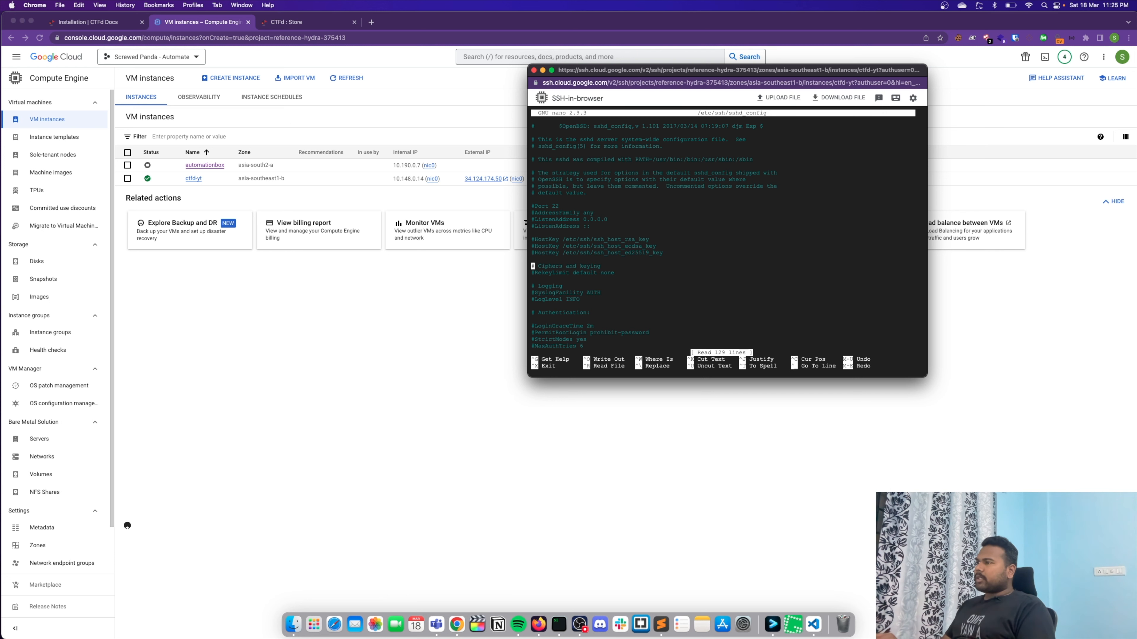
{"action": "key", "text": "Down"}
{"action": "key", "text": "Down"}
{"action": "key", "text": "Down"}
{"action": "key", "text": "Down"}
{"action": "key", "text": "Delete"}
{"action": "key", "text": "Down"}
{"action": "key", "text": "Left"}
{"action": "key", "text": "BackSpace"}
{"action": "key", "text": "BackSpace"}
{"action": "key", "text": "BackSpace"}
{"action": "key", "text": "BackSpace"}
{"action": "key", "text": "BackSpace"}
{"action": "key", "text": "BackSpace"}
{"action": "key", "text": "BackSpace"}
{"action": "key", "text": "BackSpace"}
{"action": "key", "text": "BackSpace"}
{"action": "key", "text": "BackSpace"}
{"action": "key", "text": "BackSpace"}
{"action": "key", "text": "BackSpace"}
{"action": "key", "text": "BackSpace"}
{"action": "key", "text": "BackSpace"}
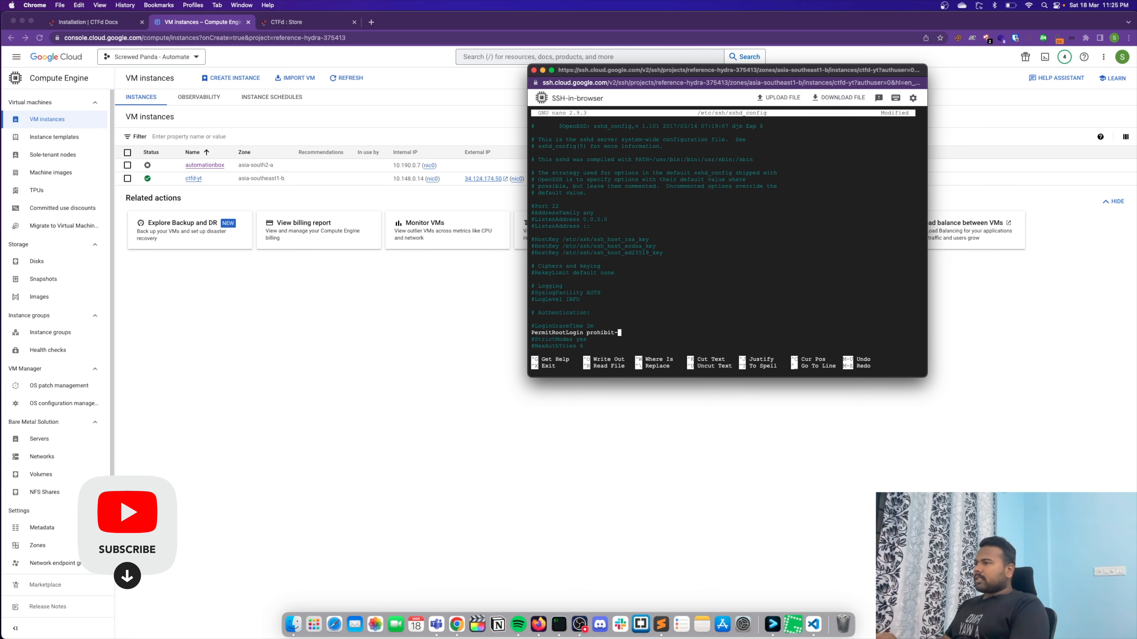
{"action": "type", "text": "yes"}
- Set PasswordAuthentication to yes, then save sshd_config and exit nano
{"action": "key", "text": "Down"}
{"action": "key", "text": "Down"}
{"action": "key", "text": "Down"}
{"action": "key", "text": "Down"}
{"action": "key", "text": "Down"}
{"action": "key", "text": "Down"}
{"action": "key", "text": "Down"}
{"action": "key", "text": "Down"}
{"action": "key", "text": "Down"}
{"action": "key", "text": "Down"}
{"action": "key", "text": "Down"}
{"action": "key", "text": "Down"}
{"action": "key", "text": "Down"}
{"action": "key", "text": "Down"}
{"action": "key", "text": "Down"}
{"action": "key", "text": "Down"}
{"action": "key", "text": "Down"}
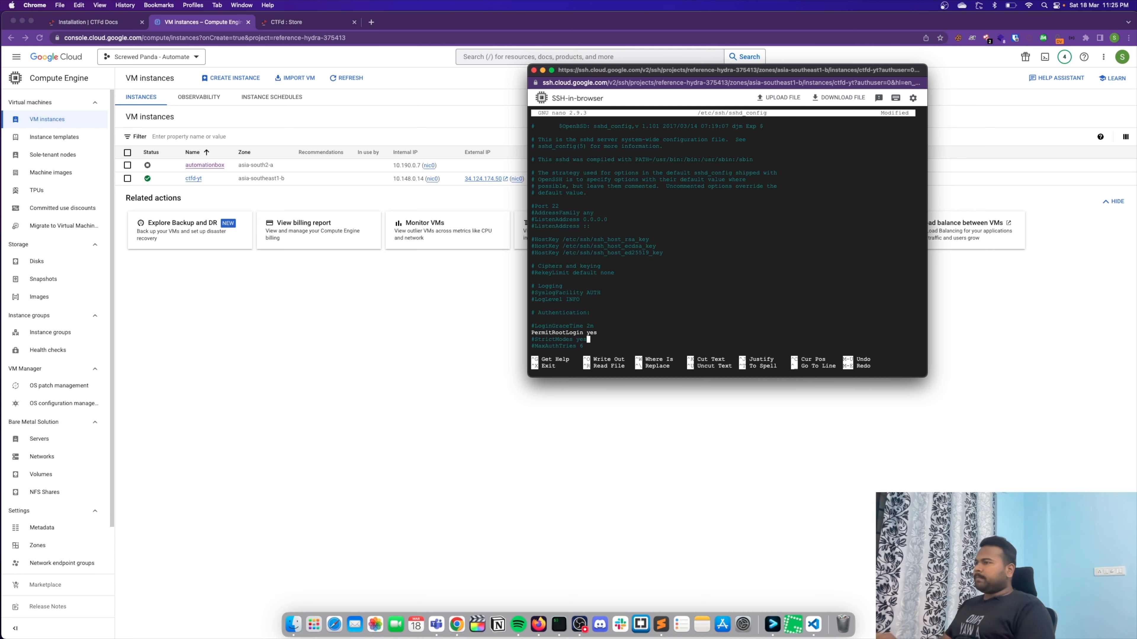
{"action": "key", "text": "Down"}
{"action": "key", "text": "Down"}
{"action": "key", "text": "Down"}
{"action": "key", "text": "Down"}
{"action": "key", "text": "Down"}
{"action": "key", "text": "Down"}
{"action": "key", "text": "Down"}
{"action": "key", "text": "Down"}
{"action": "key", "text": "Down"}
{"action": "key", "text": "Down"}
{"action": "key", "text": "Down"}
{"action": "key", "text": "Up"}
{"action": "key", "text": "Up"}
{"action": "key", "text": "Up"}
{"action": "key", "text": "Up"}
{"action": "key", "text": "Right"}
{"action": "key", "text": "Right"}
{"action": "key", "text": "Right"}
{"action": "key", "text": "Right"}
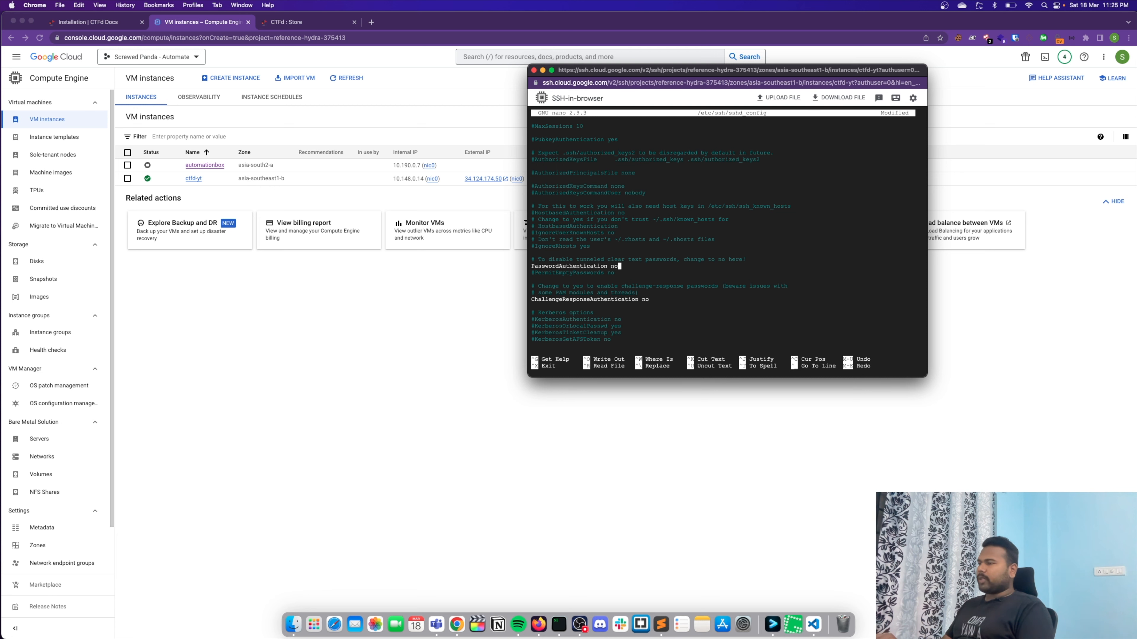
{"action": "type", "text": "yes"}
{"action": "key", "text": "ctrl+o"}
{"action": "key", "text": "Return"}
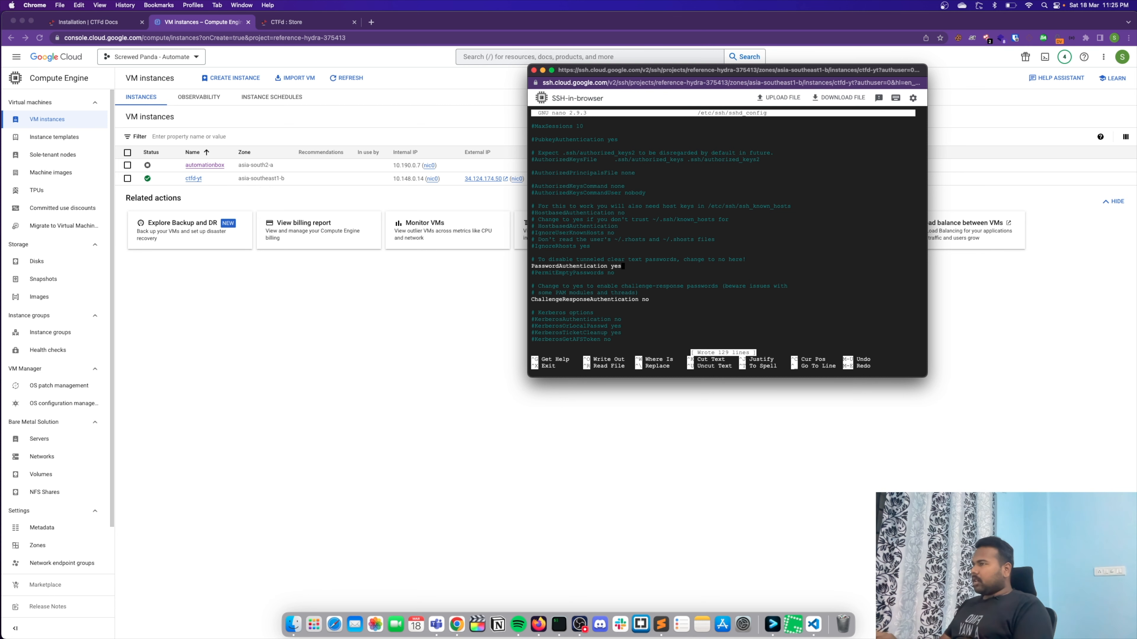
{"action": "key", "text": "ctrl+x"}
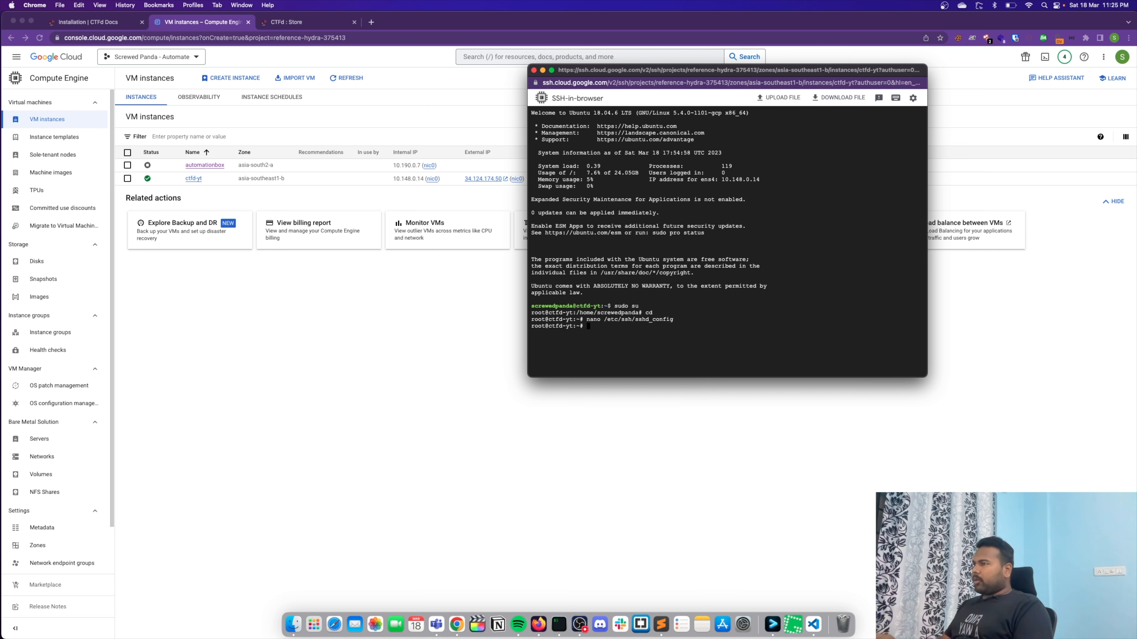
- Restart the SSH service with systemctl restart sshd
{"action": "type", "text": "sys"}
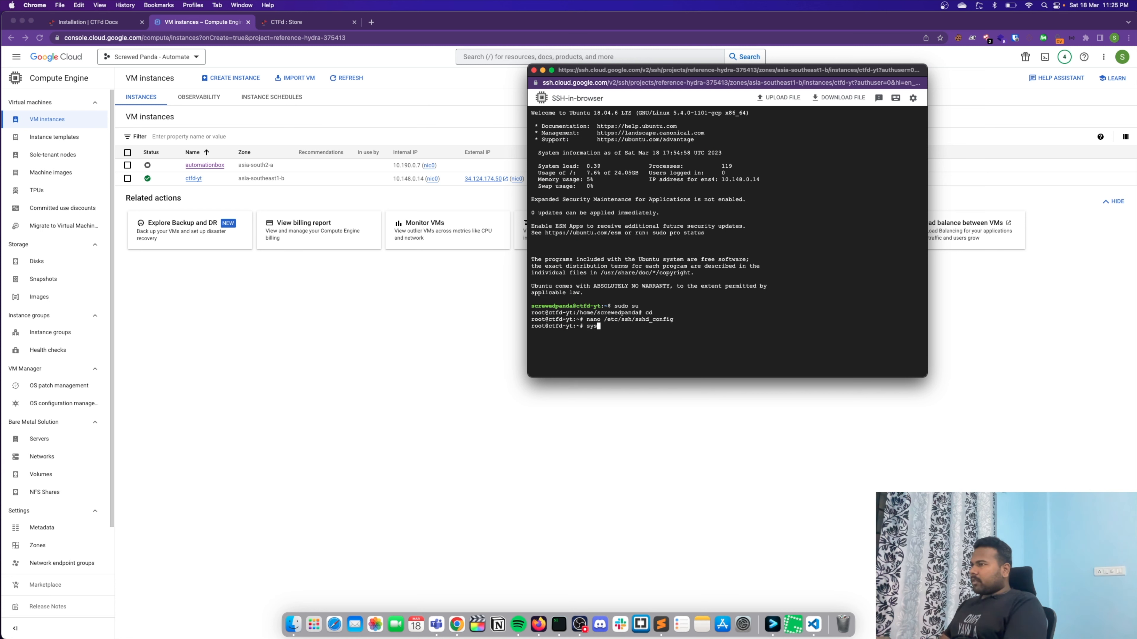
{"action": "type", "text": "dtectl resta"}
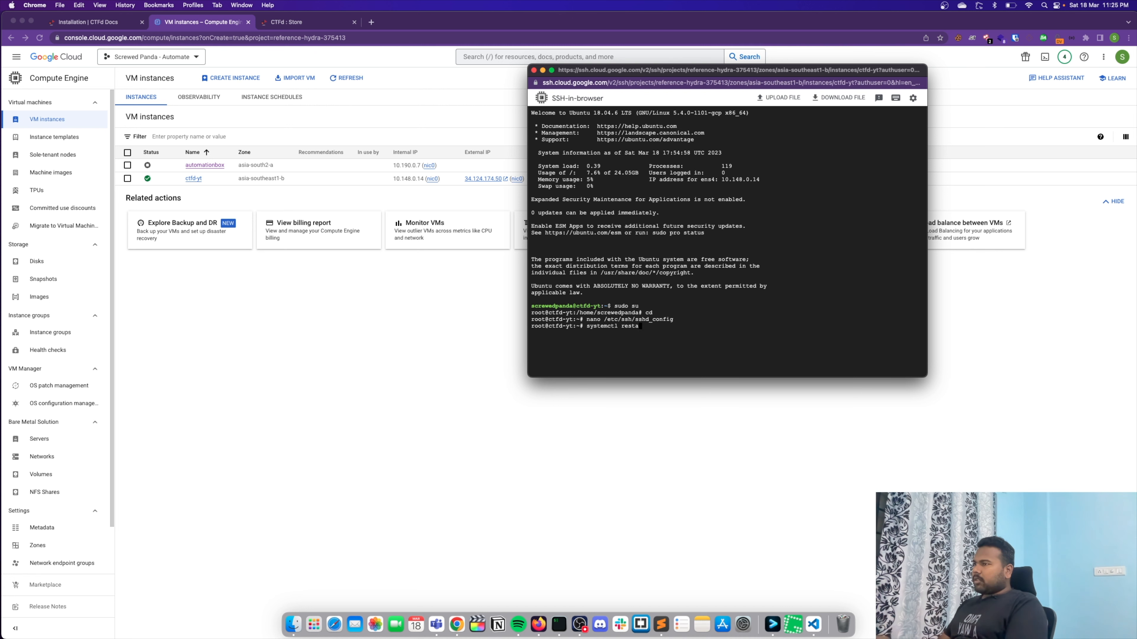
{"action": "type", "text": "rt sshd"}
{"action": "key", "text": "Return"}
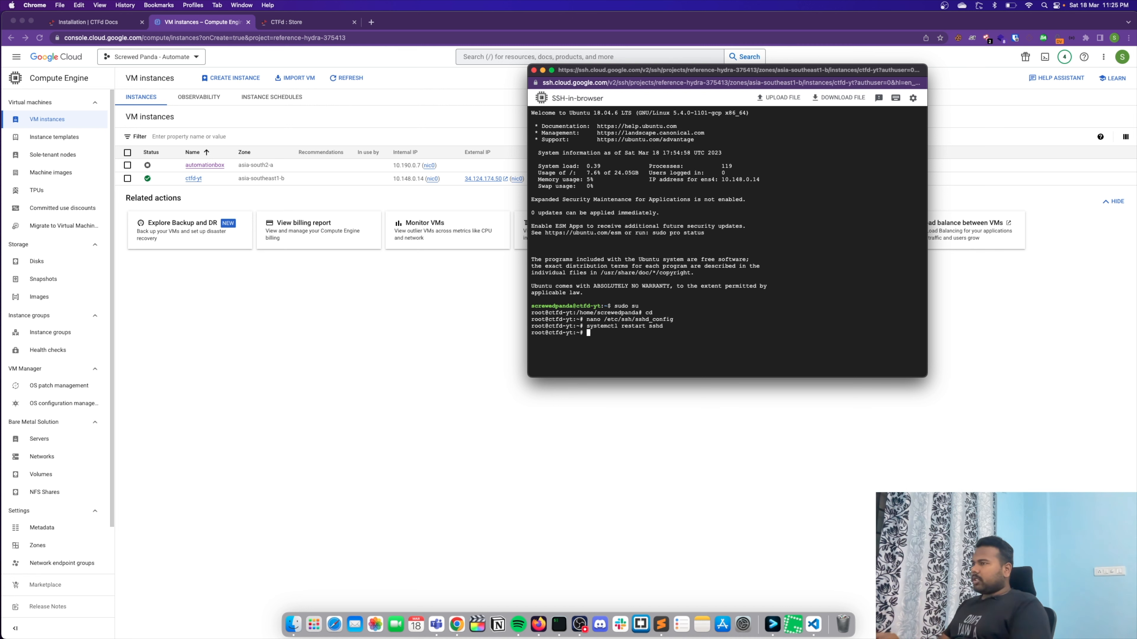
- Run passwd and enter and retype a new password for the root account
{"action": "type", "text": "passwd"}
{"action": "key", "text": "Return"}
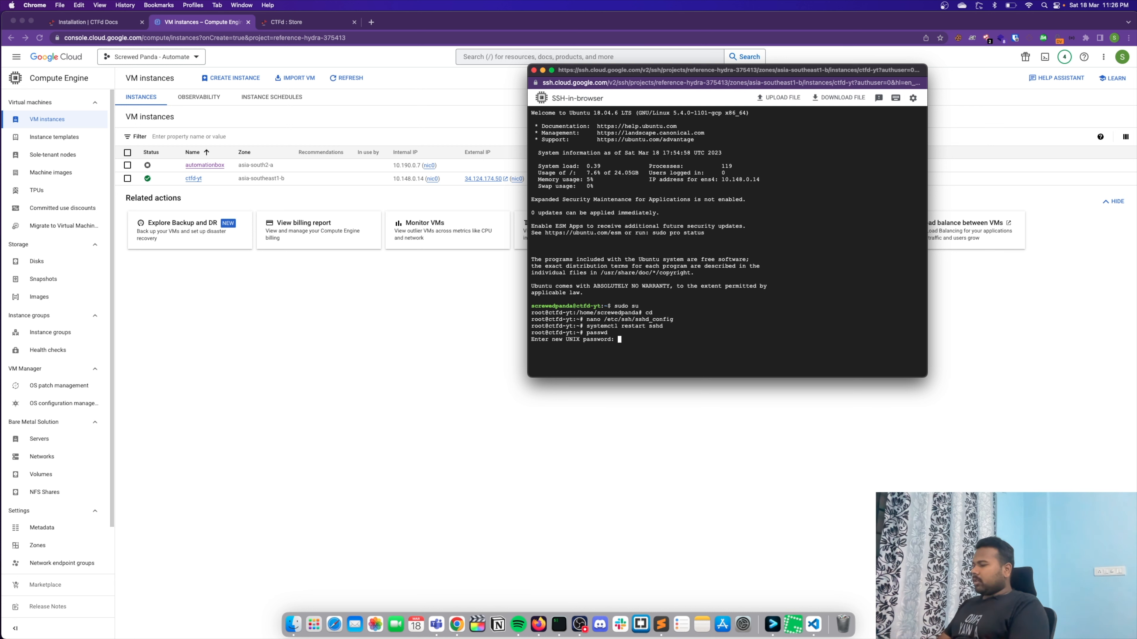
{"action": "key", "text": "Return"}
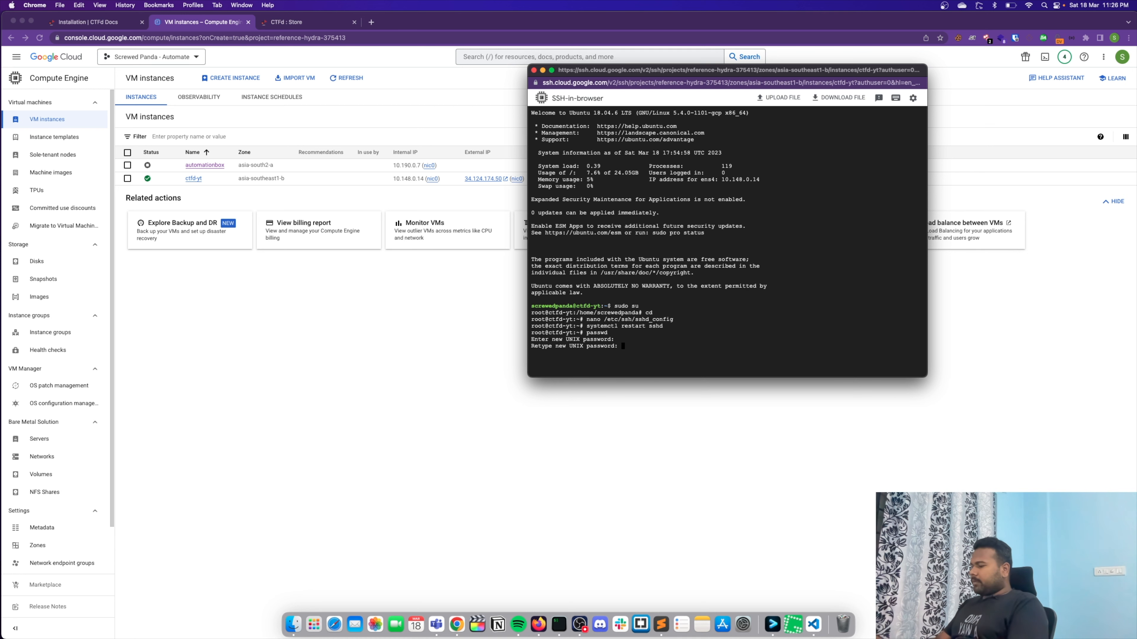
{"action": "key", "text": "Return"}
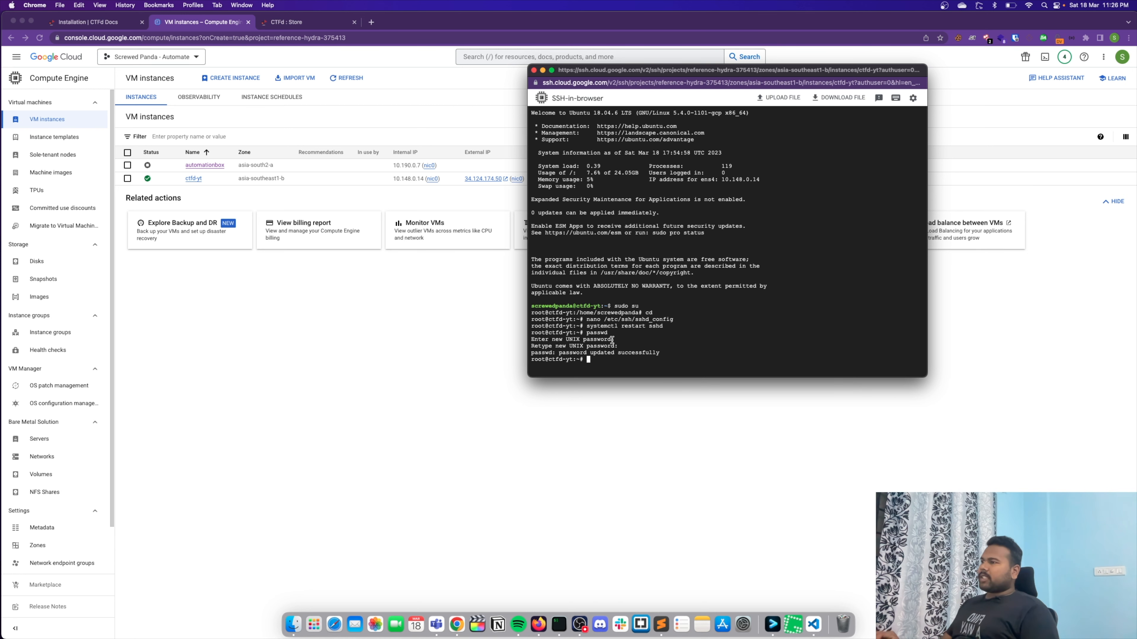
- Copy the ctfd-yt instance's external IP, then switch to a local iTerm2 terminal, enlarge its text and reposition its window
{"action": "left_click_drag", "start_coordinate": [793, 77], "coordinate": [829, 222]}
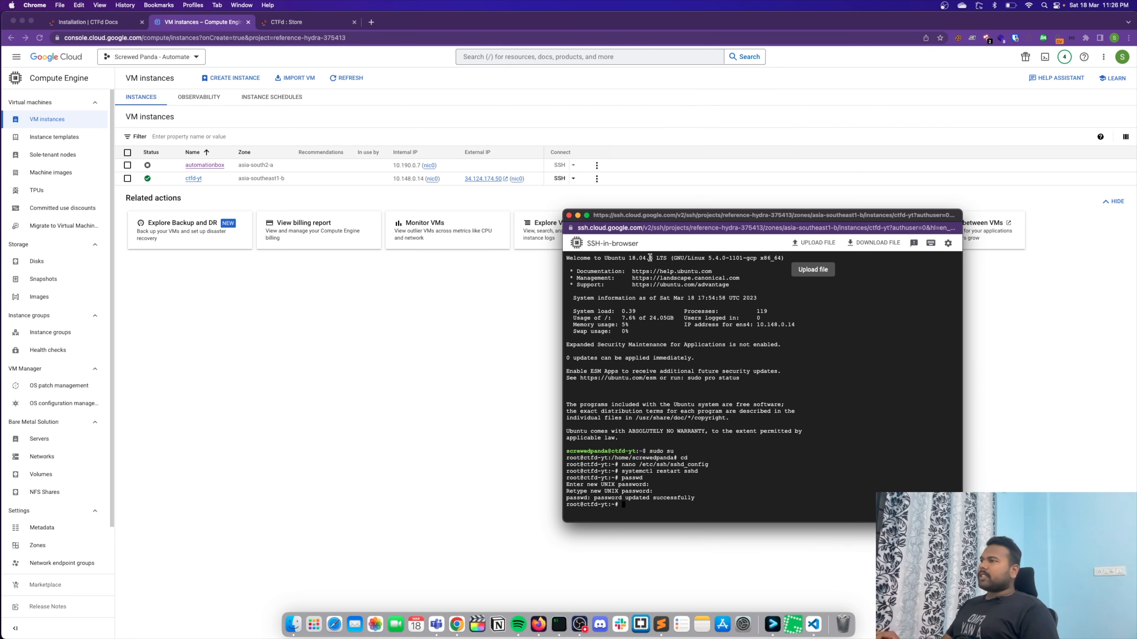
{"action": "left_click", "coordinate": [549, 194]}
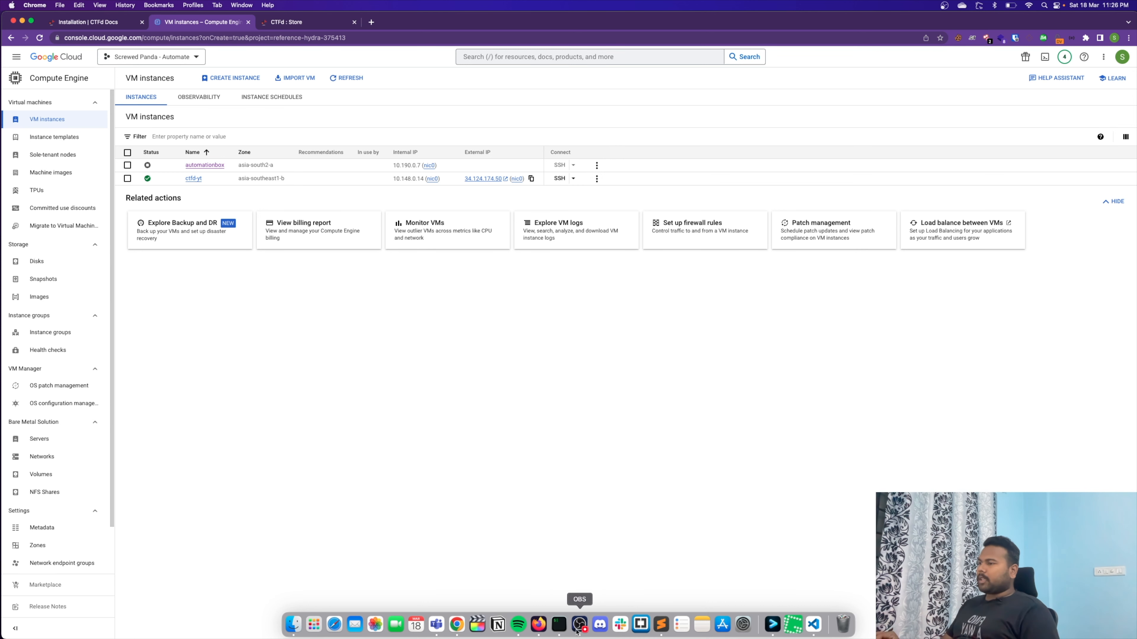
{"action": "left_click", "coordinate": [558, 625]}
{"action": "left_click_drag", "start_coordinate": [642, 337], "coordinate": [566, 280]}
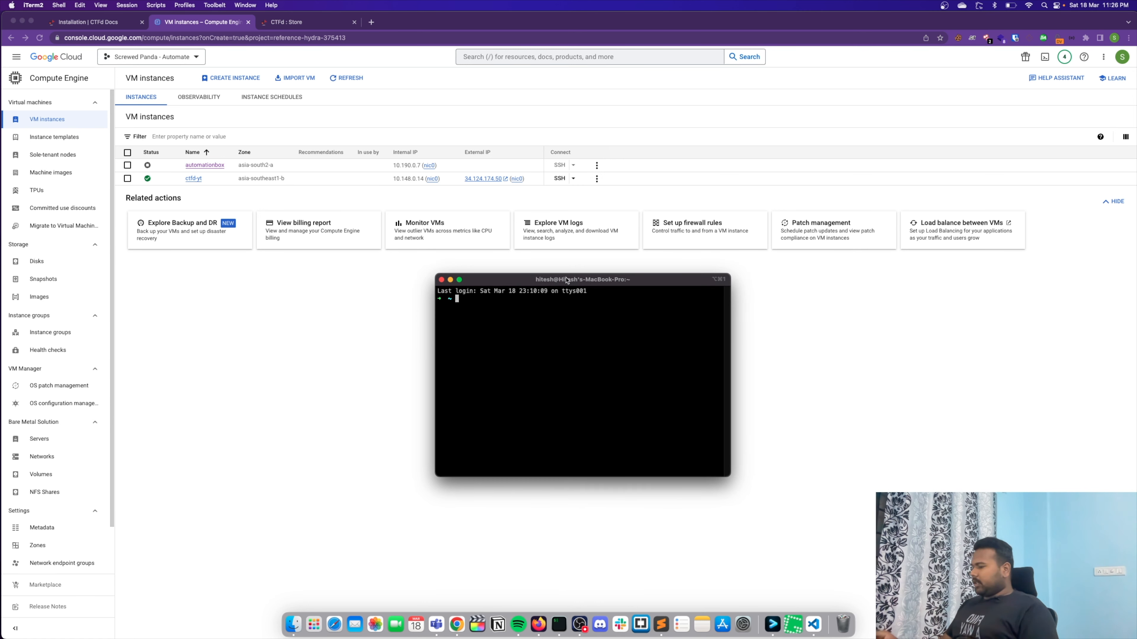
{"action": "key", "text": "BackSpace"}
{"action": "key", "text": "BackSpace"}
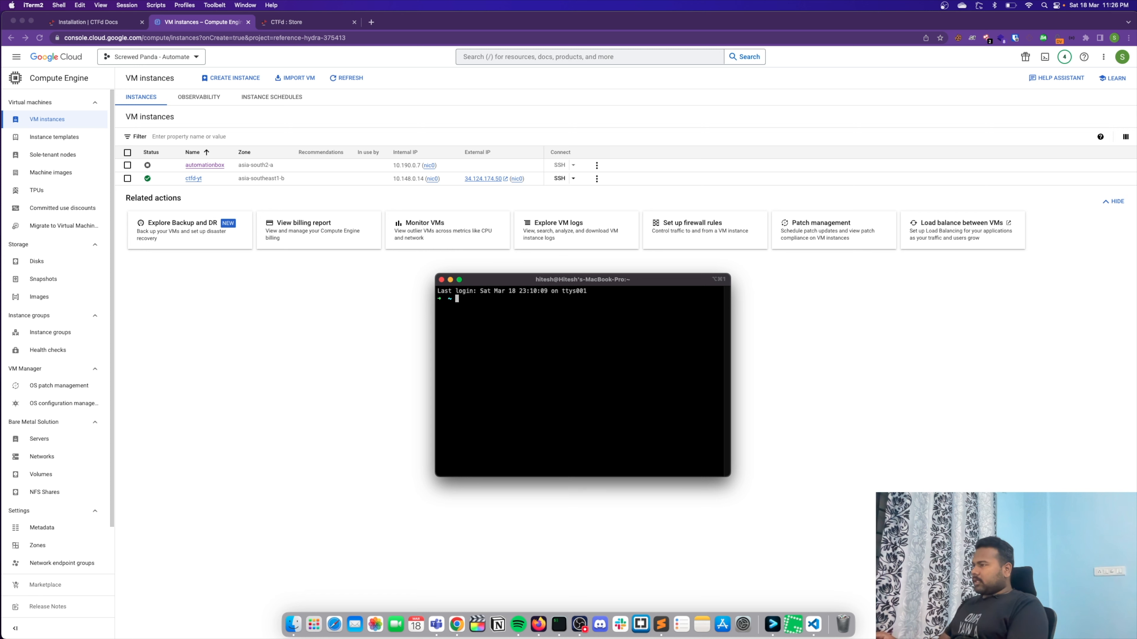
{"action": "key", "text": "super+equal"}
{"action": "key", "text": "super+equal"}
{"action": "key", "text": "super+equal"}
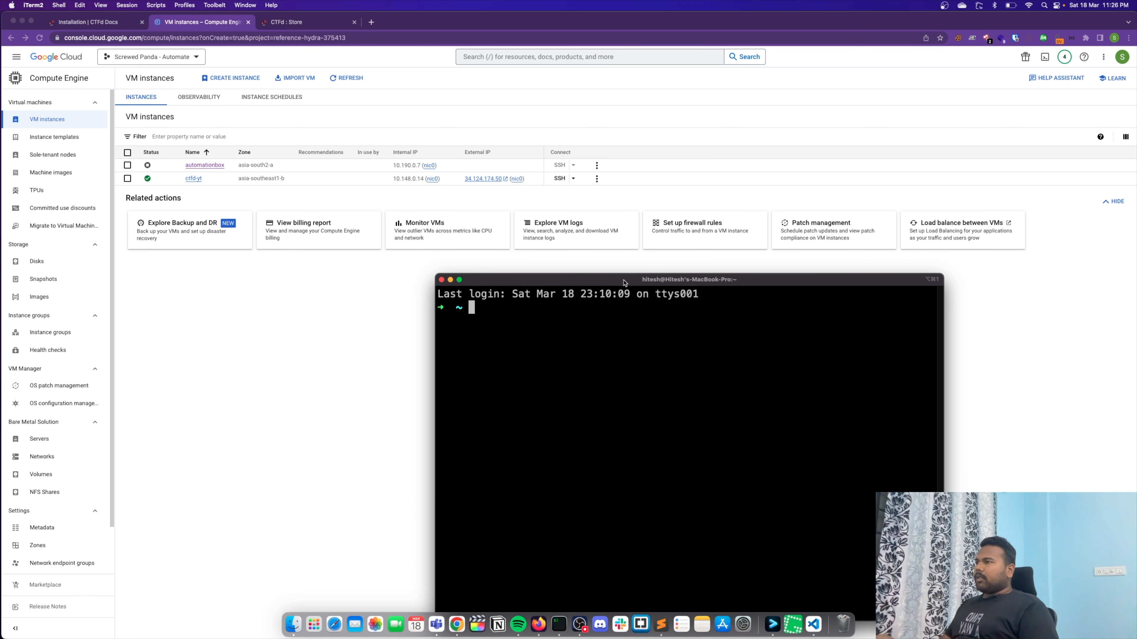
{"action": "left_click_drag", "start_coordinate": [625, 282], "coordinate": [622, 239]}
{"action": "type", "text": "ssh"}
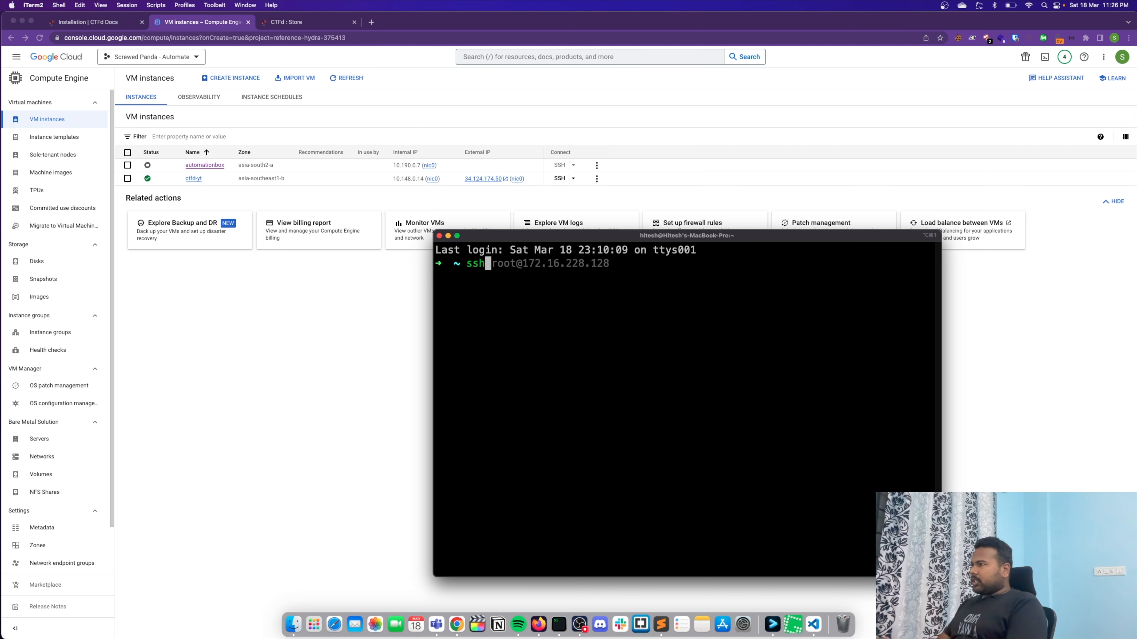
{"action": "type", "text": " root@"}
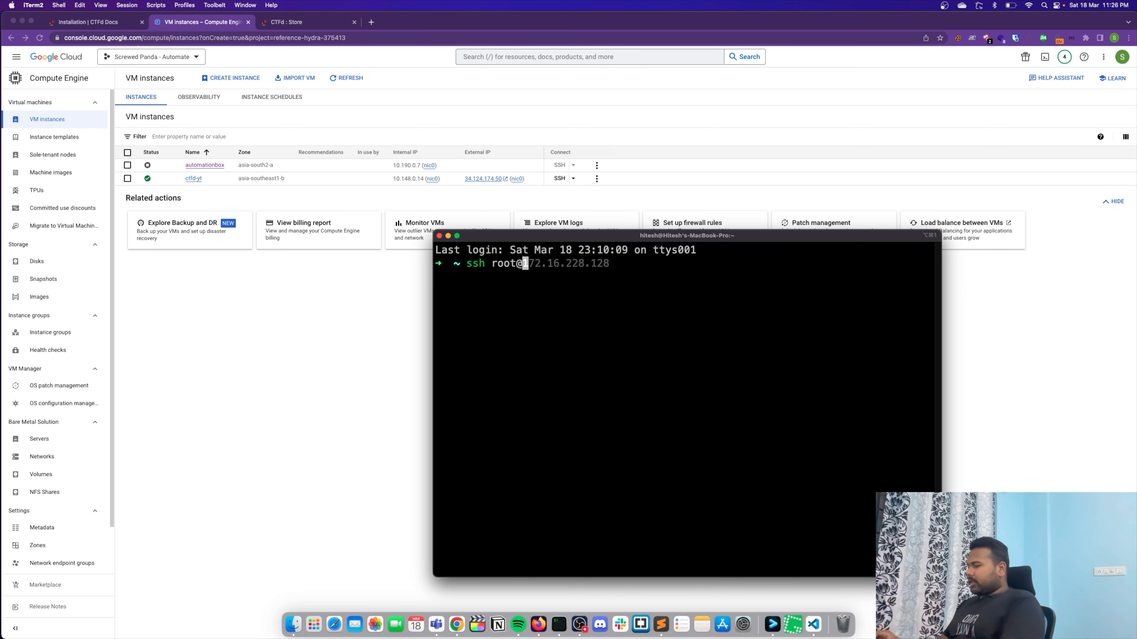
{"action": "key", "text": "super+v"}
{"action": "key", "text": "Return"}
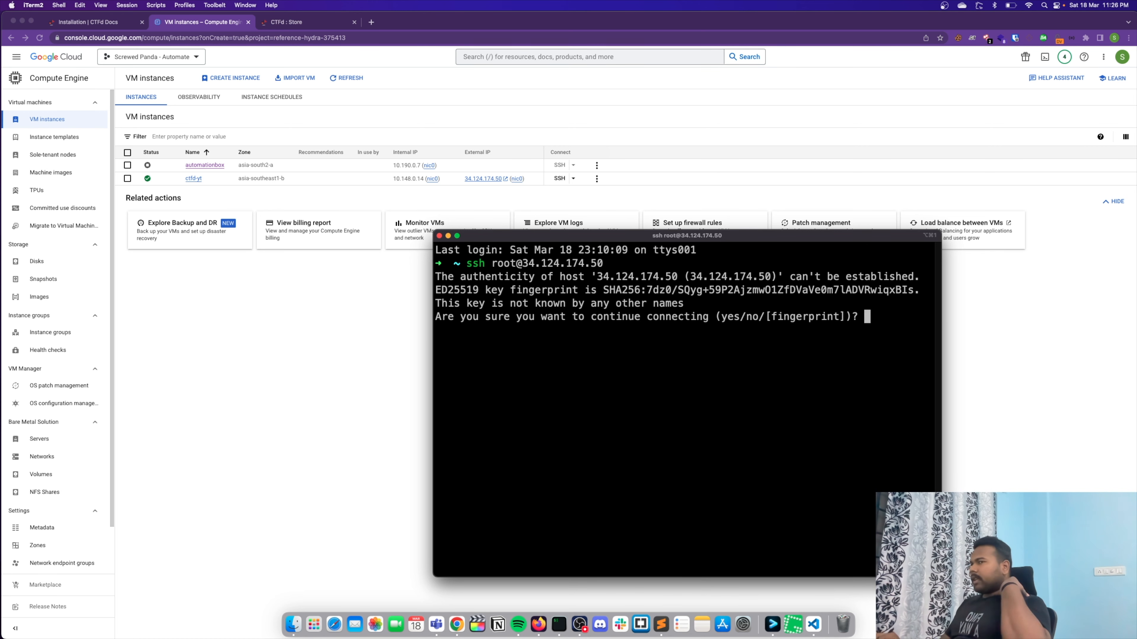
{"action": "type", "text": "yes"}
{"action": "key", "text": "Return"}
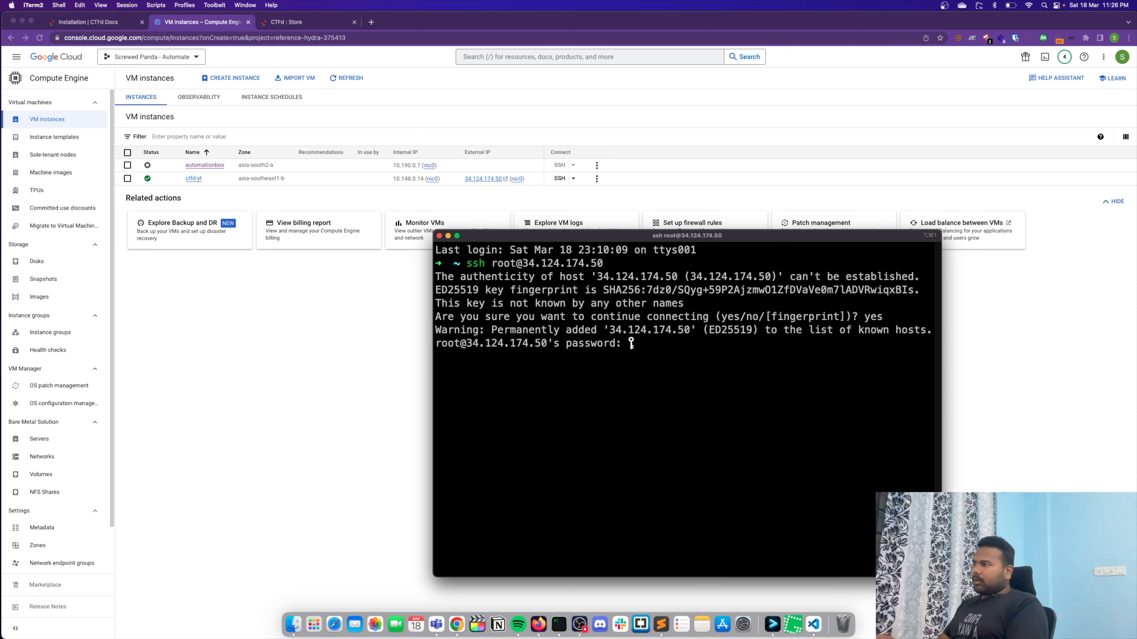
{"action": "key", "text": "Return"}
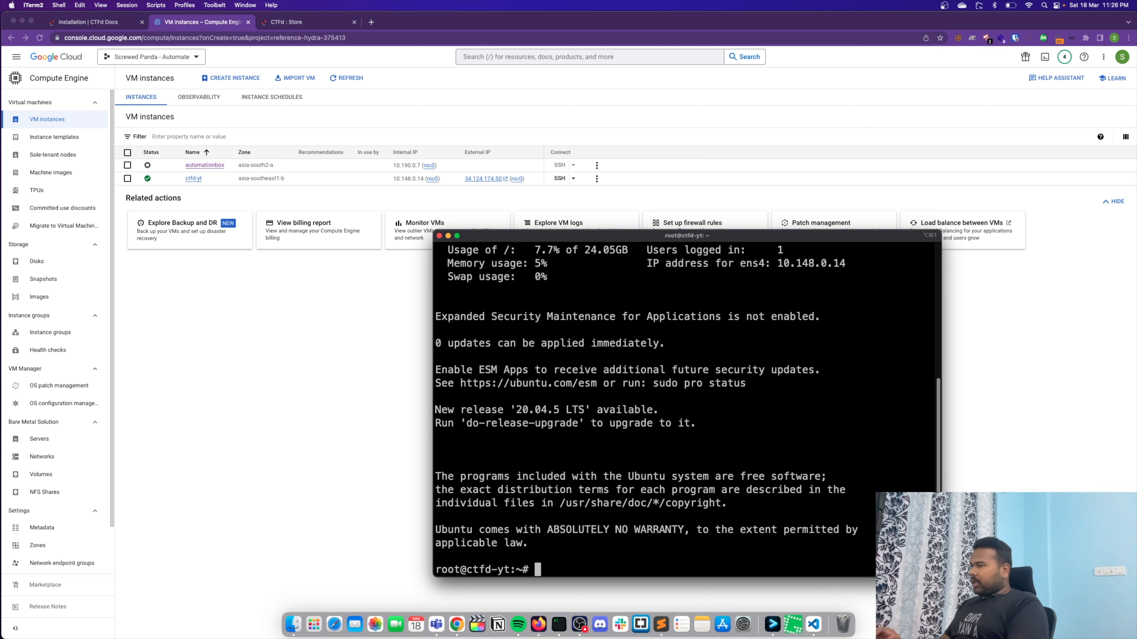
- List the files in root's home directory with ls and clear the terminal
{"action": "key", "text": "ctrl+l"}
{"action": "type", "text": "lsa"}
{"action": "key", "text": "Return"}
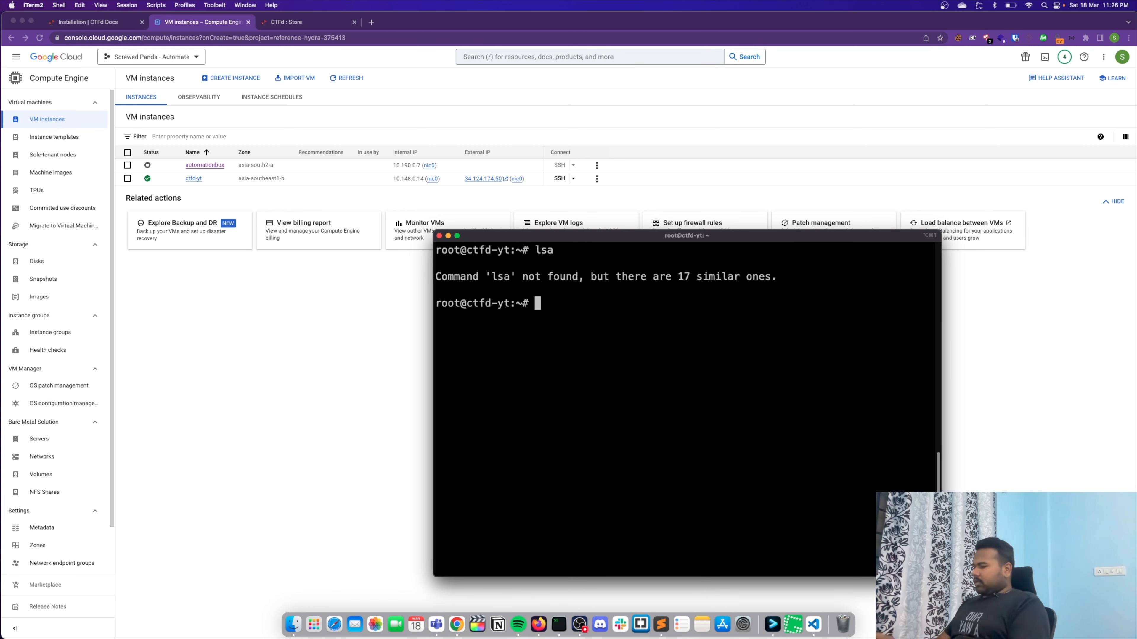
{"action": "key", "text": "ctrl+l"}
{"action": "type", "text": "ls"}
{"action": "key", "text": "Return"}
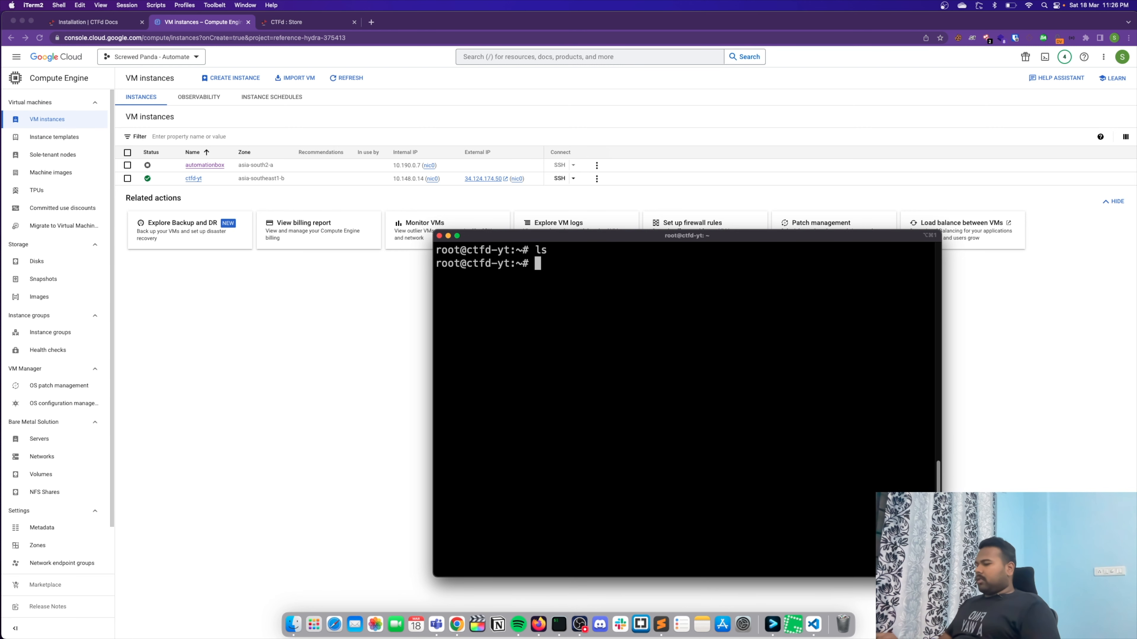
{"action": "key", "text": "ctrl+l"}
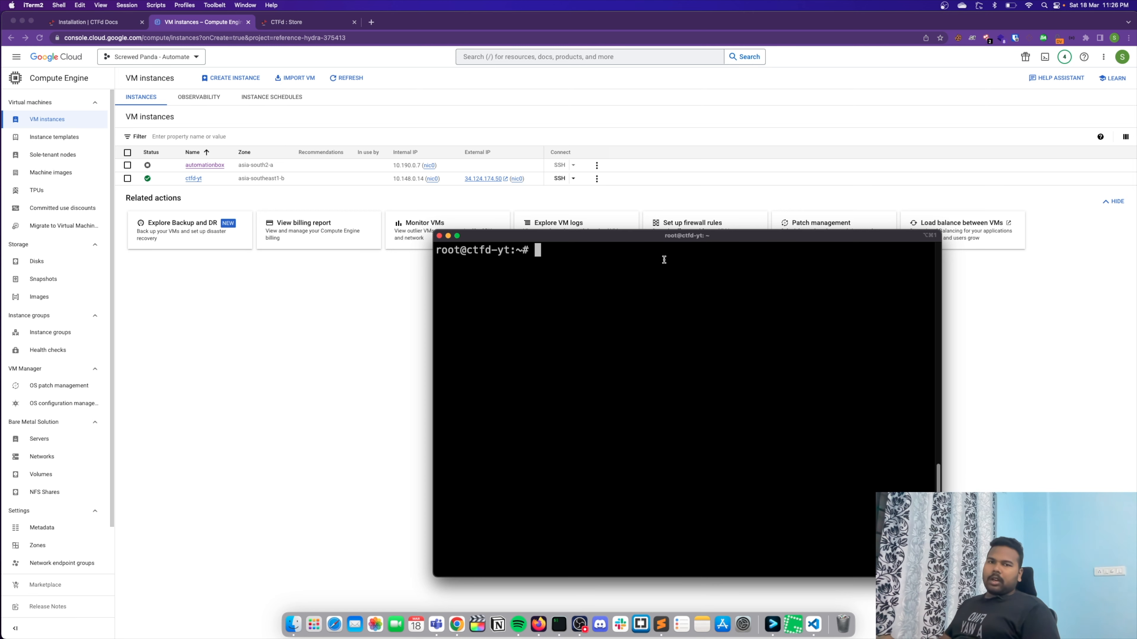
- Refresh the server's package lists with sudo apt update and maximize the terminal window
{"action": "left_click_drag", "start_coordinate": [718, 236], "coordinate": [824, 205]}
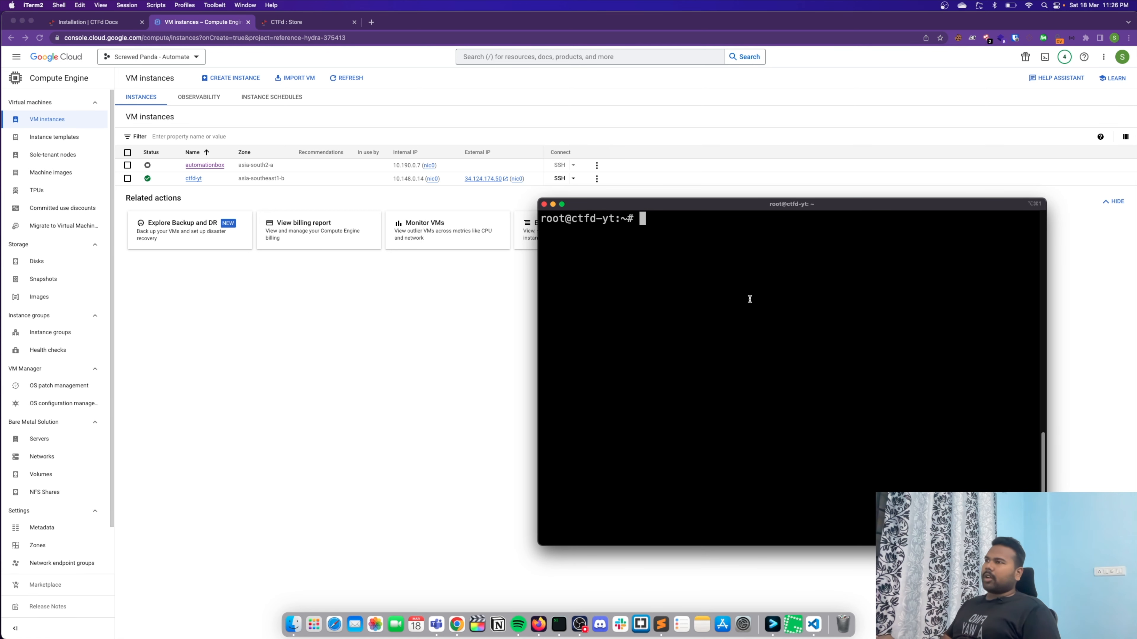
{"action": "type", "text": "sudo apt update"}
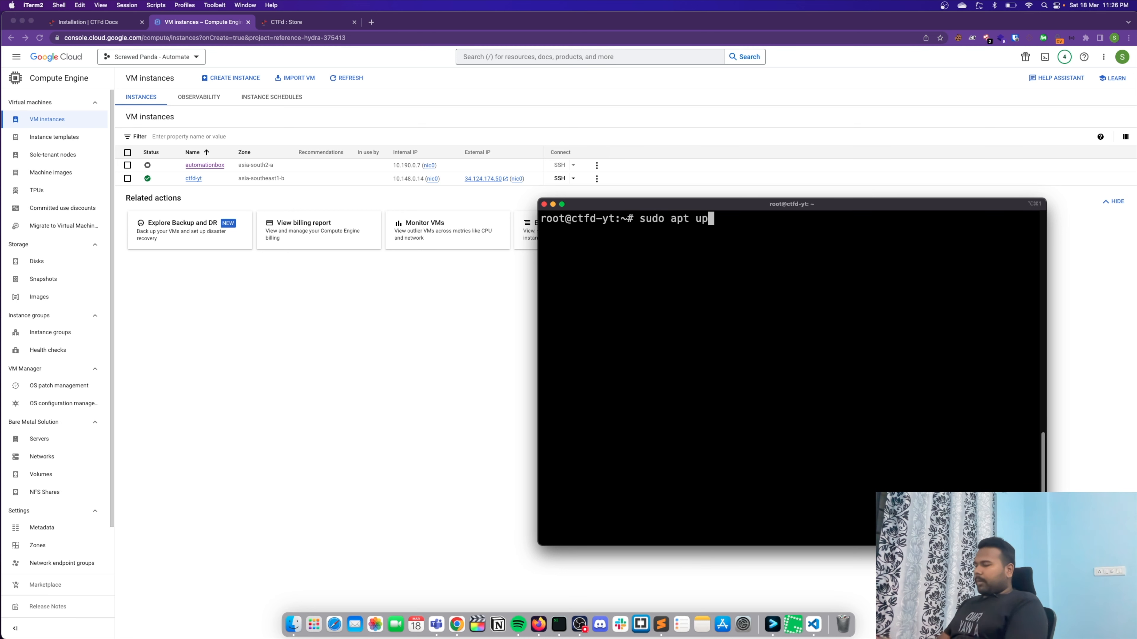
{"action": "key", "text": "Return"}
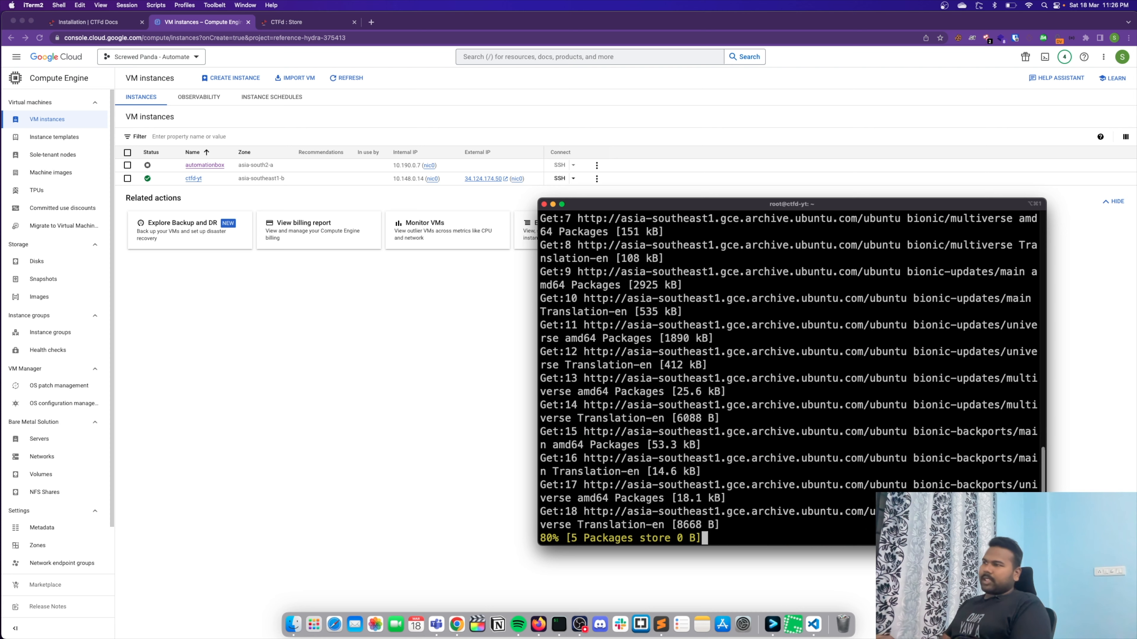
{"action": "double_click", "coordinate": [642, 205]}
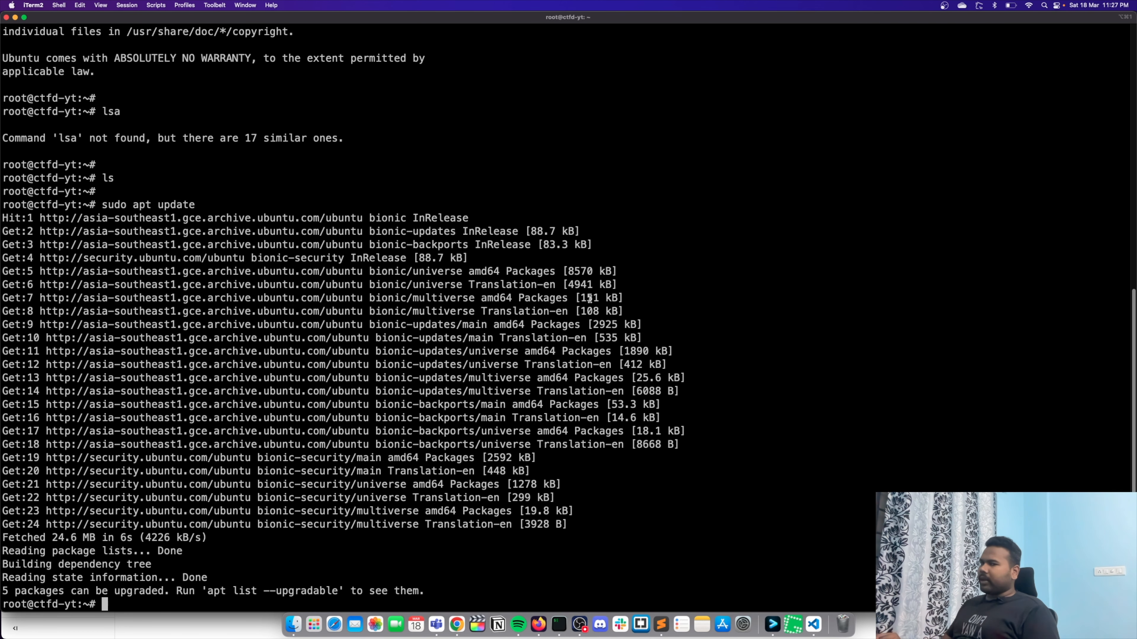
- Install the docker package with apt install docker
{"action": "type", "text": "sudo"}
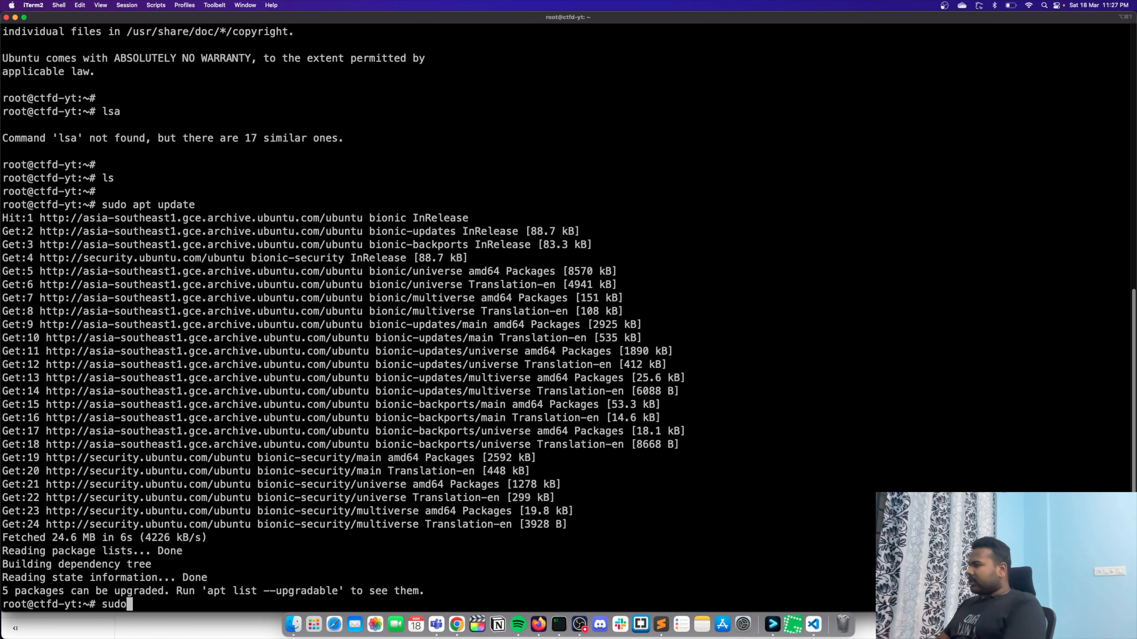
{"action": "key", "text": "BackSpace"}
{"action": "key", "text": "BackSpace"}
{"action": "key", "text": "BackSpace"}
{"action": "key", "text": "BackSpace"}
{"action": "key", "text": "BackSpace"}
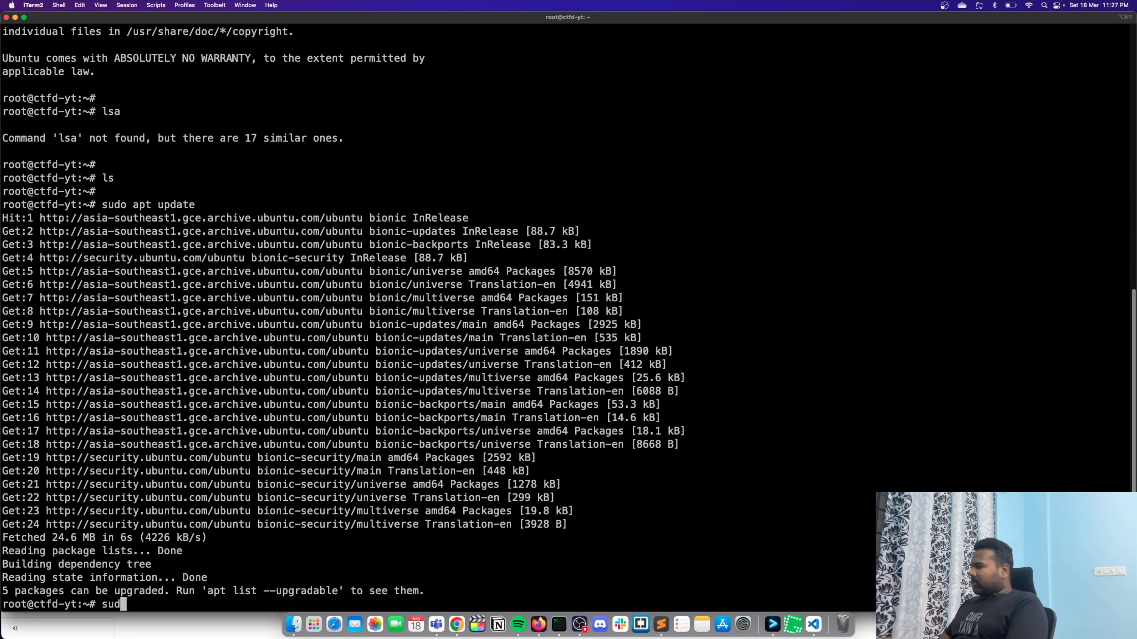
{"action": "type", "text": "apt install"}
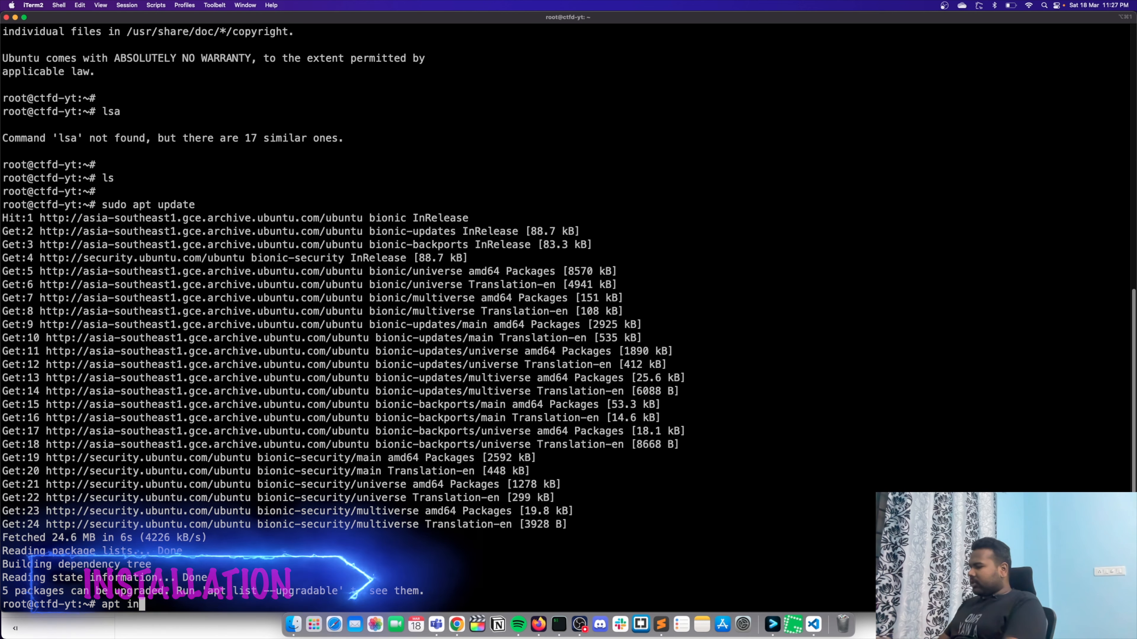
{"action": "type", "text": "er"}
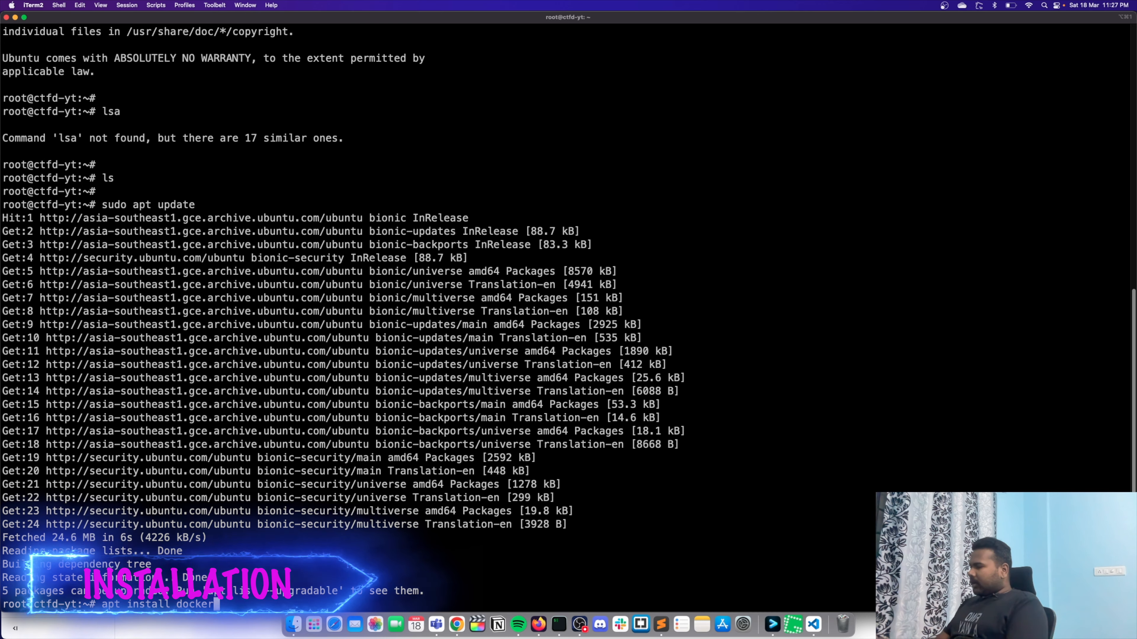
{"action": "key", "text": "Return"}
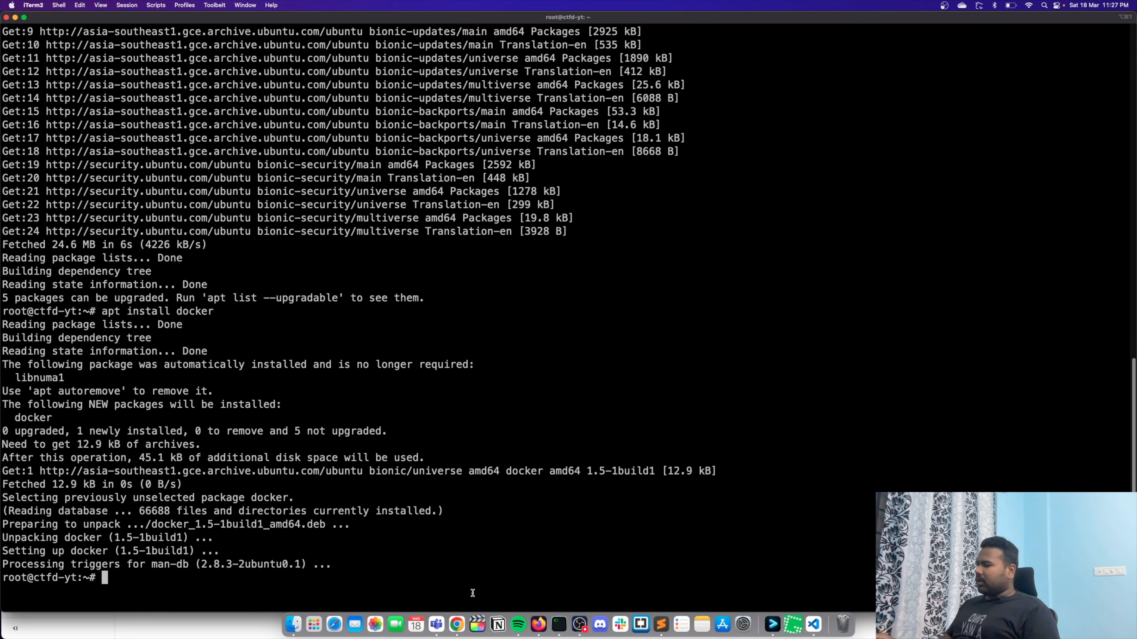
- Switch to Chrome, search Google for install docker compose on ubuntu in a new tab and open DigitalOcean's Ubuntu 18.04 tutorial
{"action": "left_click", "coordinate": [457, 624]}
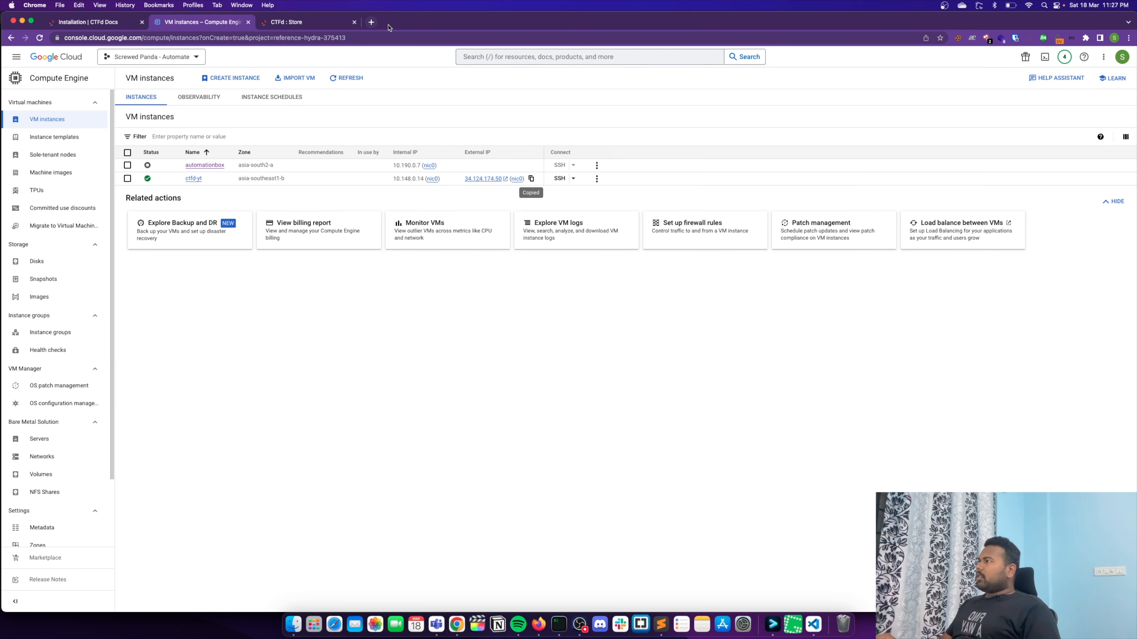
{"action": "left_click", "coordinate": [371, 23]}
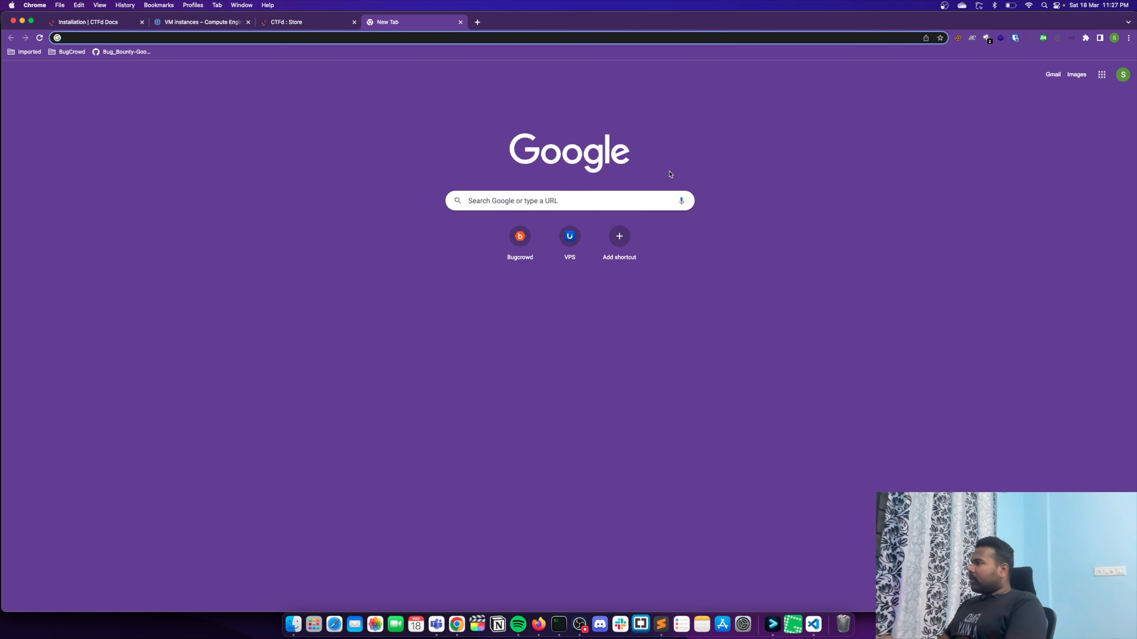
{"action": "type", "text": "ins"}
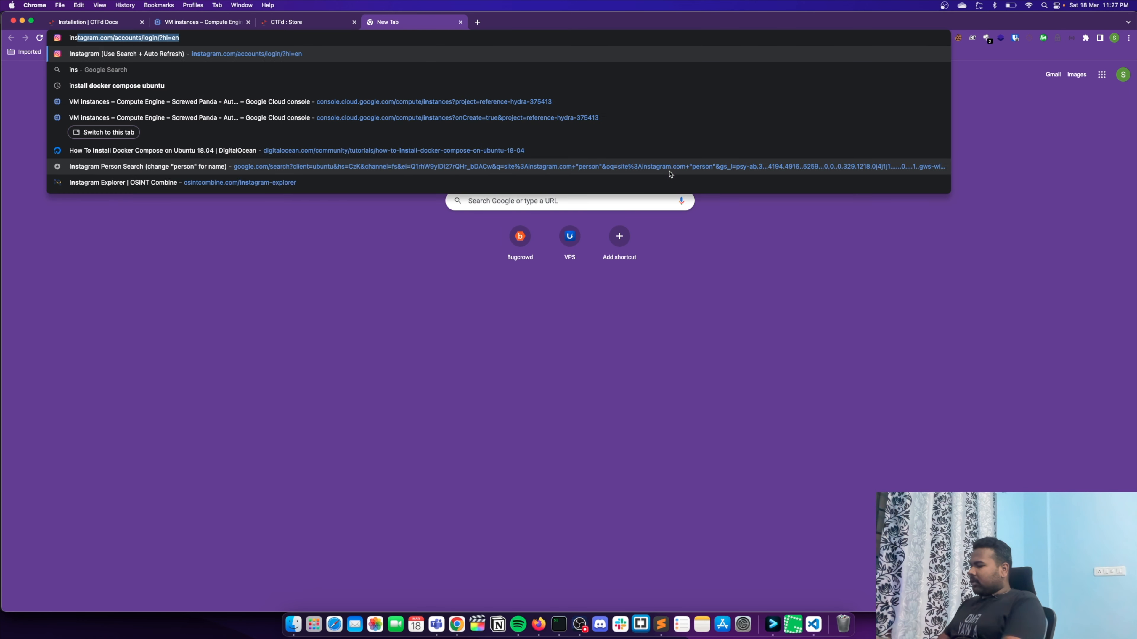
{"action": "type", "text": "tqall docker comp"}
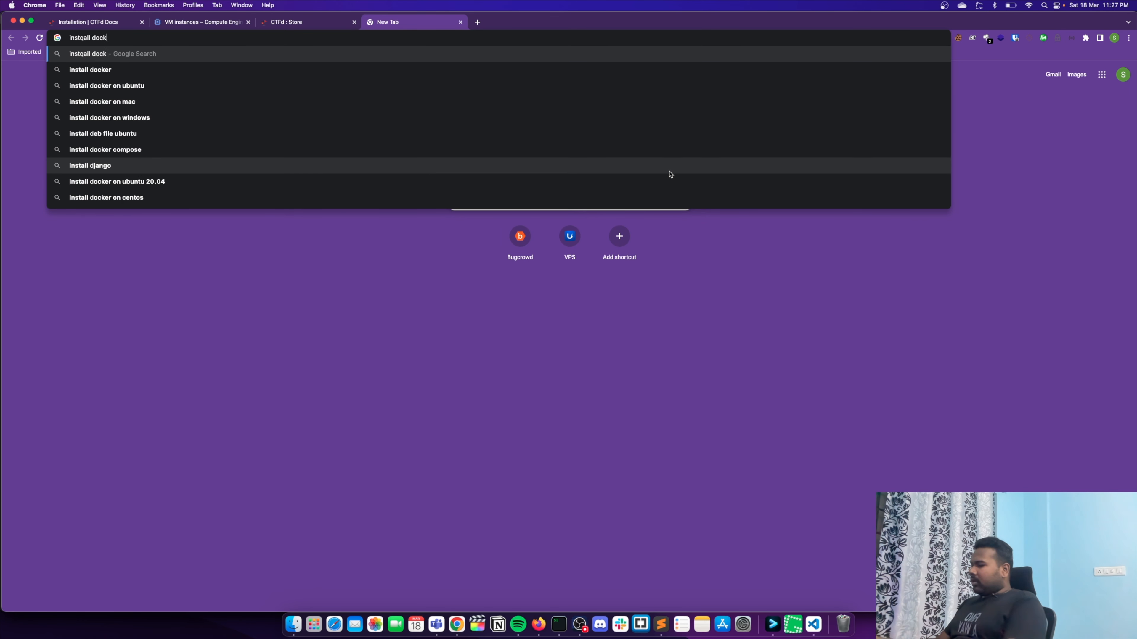
{"action": "key", "text": "Down"}
{"action": "key", "text": "Down"}
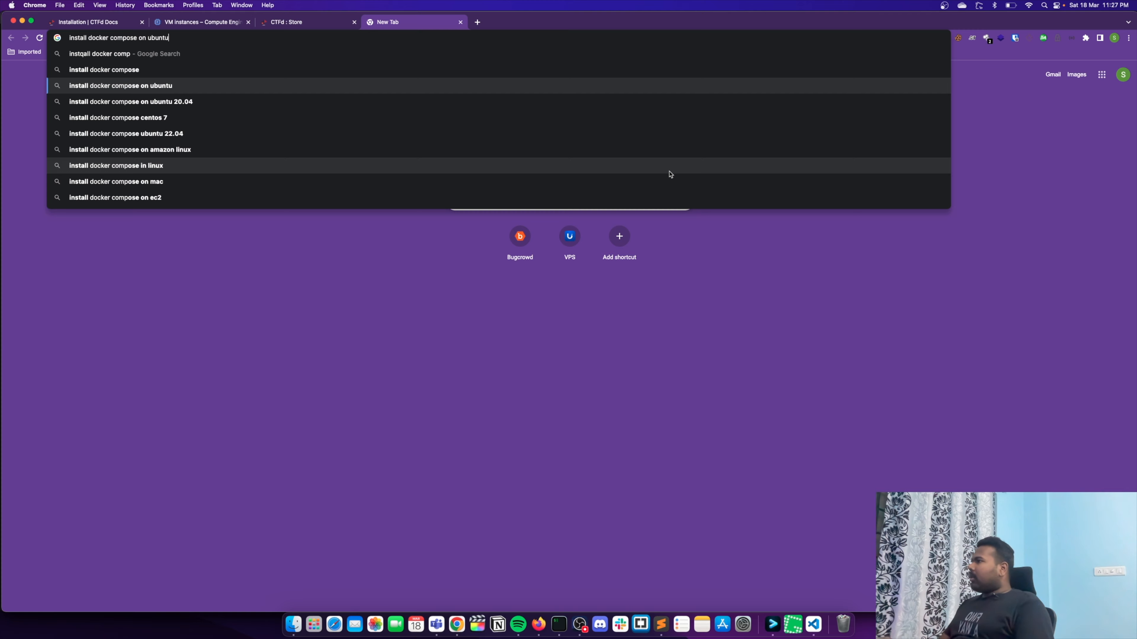
{"action": "key", "text": "Return"}
{"action": "left_click", "coordinate": [202, 266]}
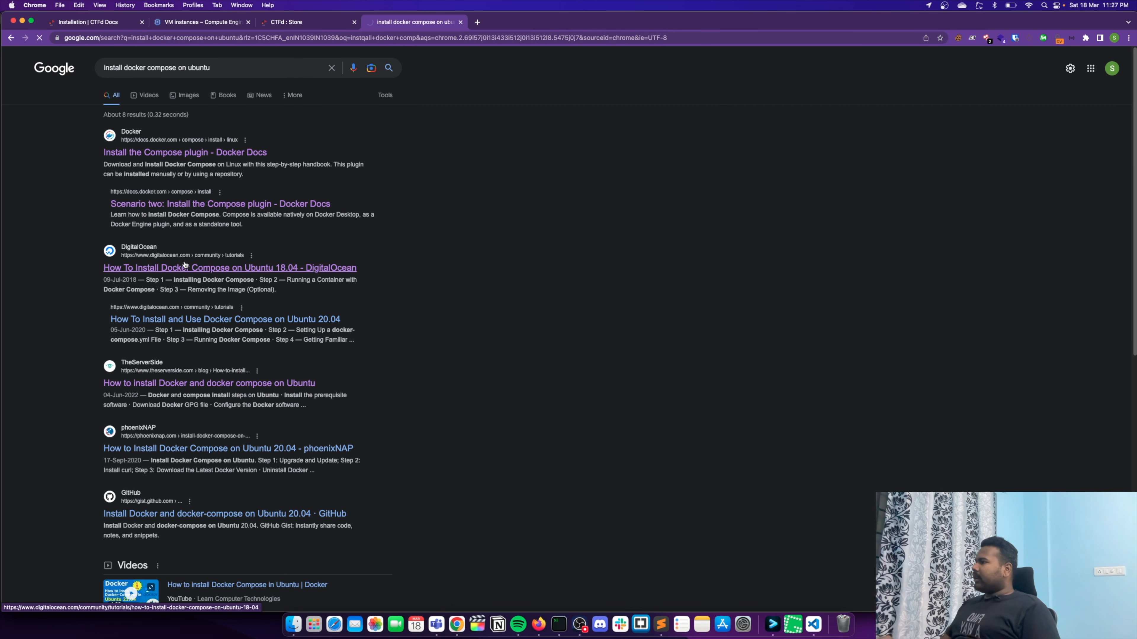
{"action": "left_click", "coordinate": [203, 267]}
- Copy the tutorial's curl command for docker-compose 1.29.2 and run it in the iTerm2 root session
{"action": "scroll", "coordinate": [411, 260], "scroll_direction": "down", "scroll_amount": 10}
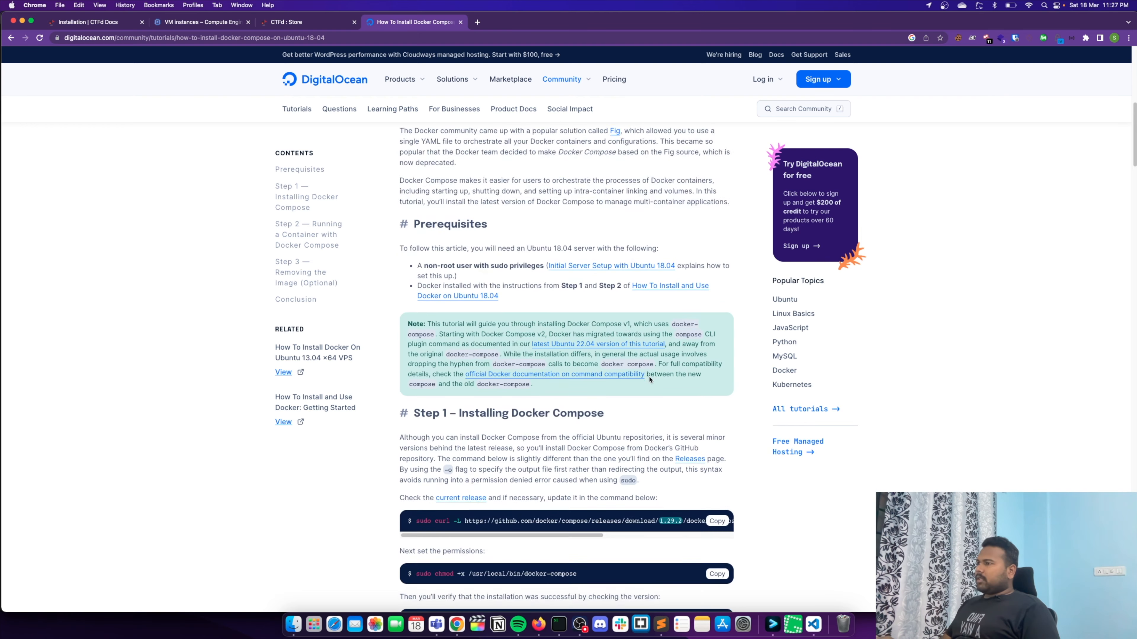
{"action": "left_click", "coordinate": [717, 446]}
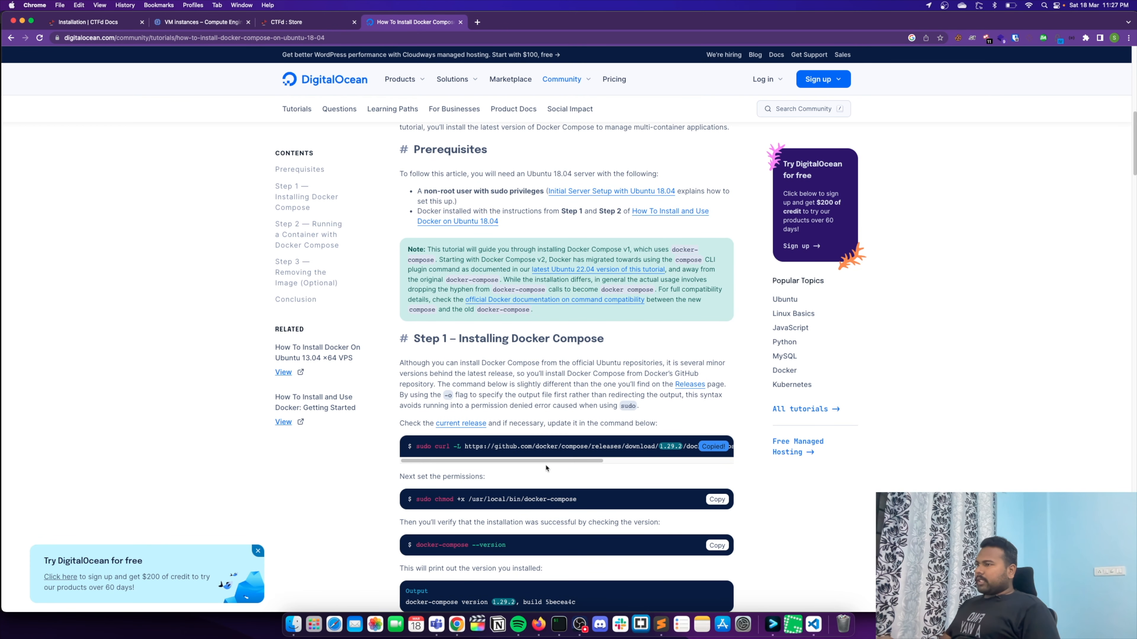
{"action": "left_click", "coordinate": [559, 625]}
{"action": "key", "text": "super+v"}
{"action": "key", "text": "Return"}
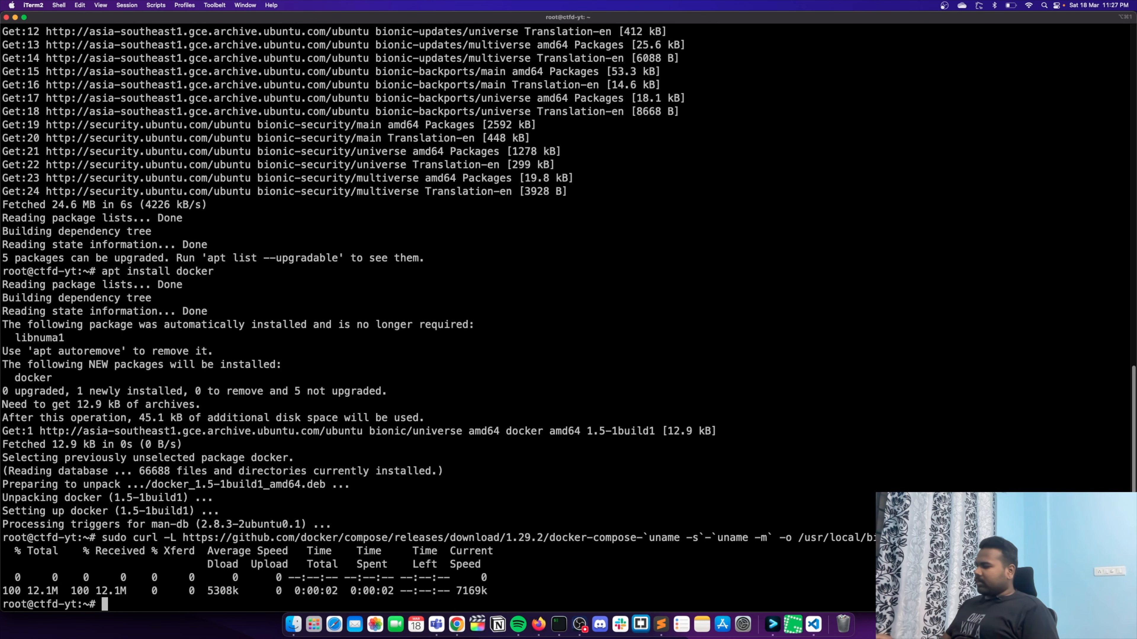
- Copy the tutorial's permissions command and run sudo chmod +x /usr/local/bin/docker-compose in the terminal
{"action": "key", "text": "super+Tab"}
{"action": "left_click", "coordinate": [716, 499]}
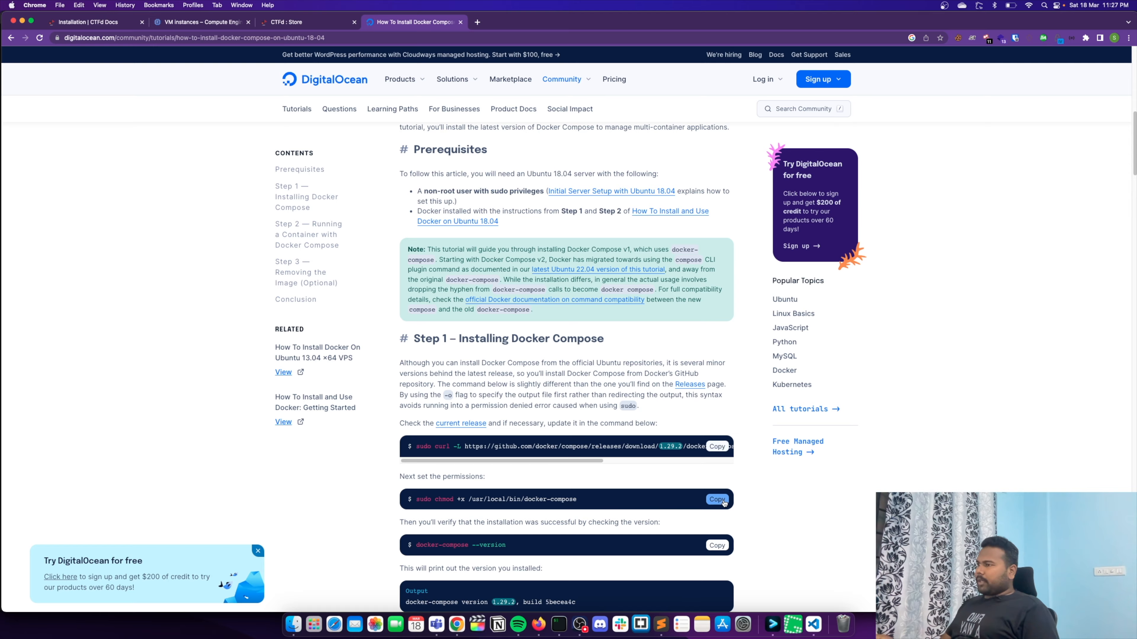
{"action": "key", "text": "super+Tab"}
{"action": "key", "text": "super+v"}
{"action": "key", "text": "Return"}
- Copy the tutorial's verification command and run docker-compose --version in the terminal
{"action": "key", "text": "super+Tab"}
{"action": "left_click", "coordinate": [717, 545]}
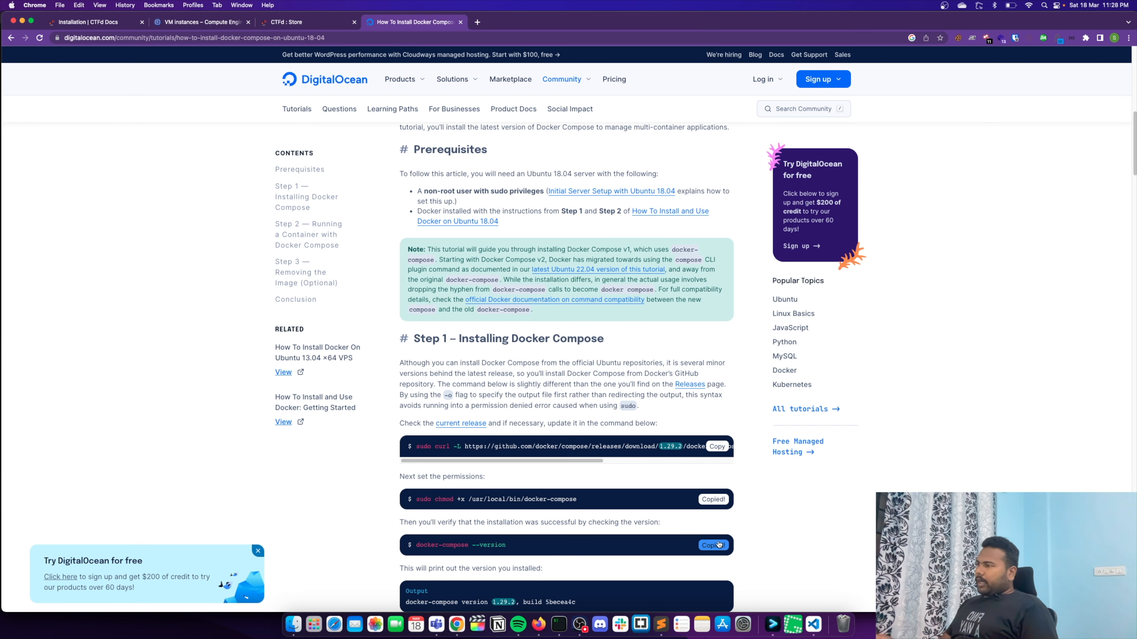
{"action": "key", "text": "super+Tab"}
{"action": "key", "text": "super+v"}
{"action": "key", "text": "Return"}
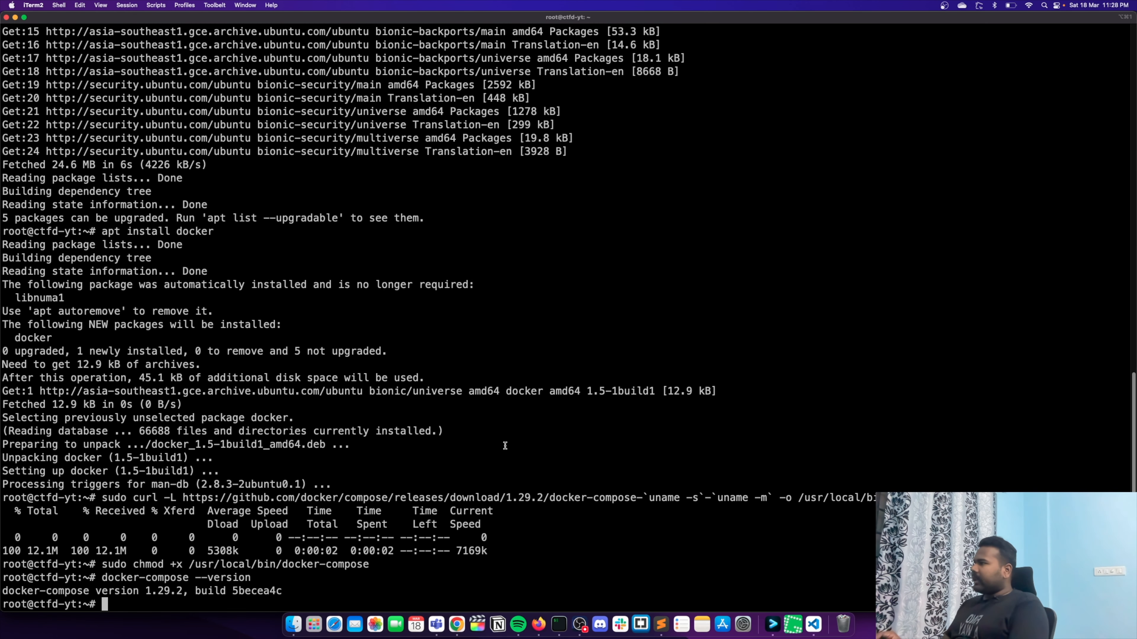
- Clear the terminal and run docker to check whether the Docker command is available
{"action": "key", "text": "ctrl+l"}
{"action": "type", "text": "docker"}
{"action": "key", "text": "Return"}
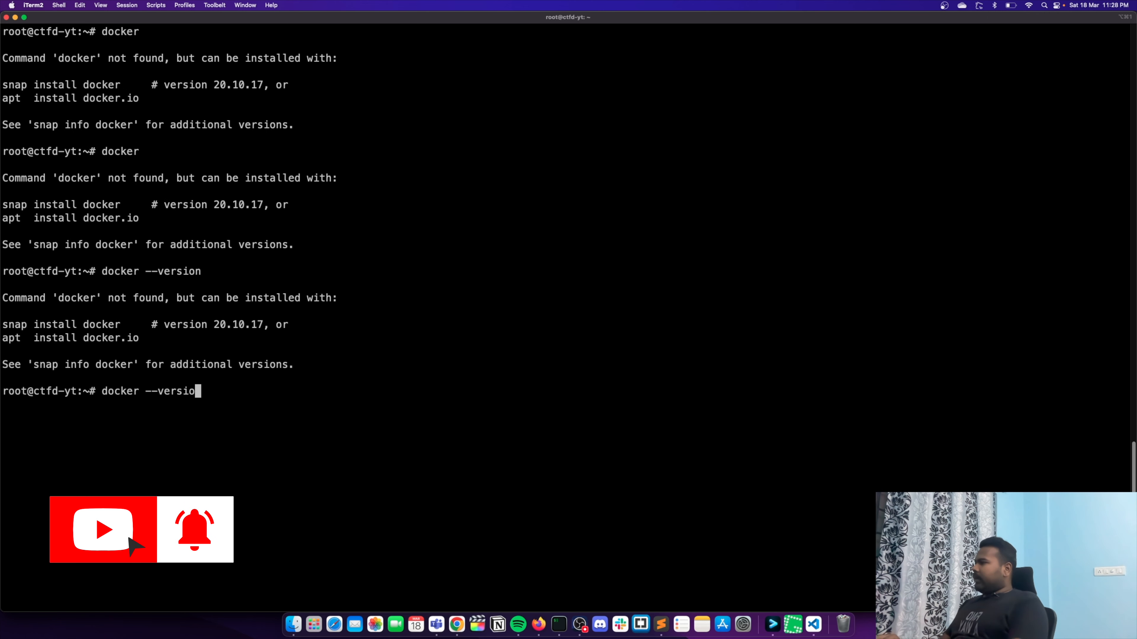
- Run docker without the version option to recheck whether the Docker command is available
{"action": "key", "text": "BackSpace"}
{"action": "key", "text": "BackSpace"}
{"action": "key", "text": "BackSpace"}
{"action": "key", "text": "BackSpace"}
{"action": "key", "text": "BackSpace"}
{"action": "key", "text": "BackSpace"}
{"action": "key", "text": "BackSpace"}
{"action": "key", "text": "BackSpace"}
{"action": "key", "text": "BackSpace"}
{"action": "key", "text": "Return"}
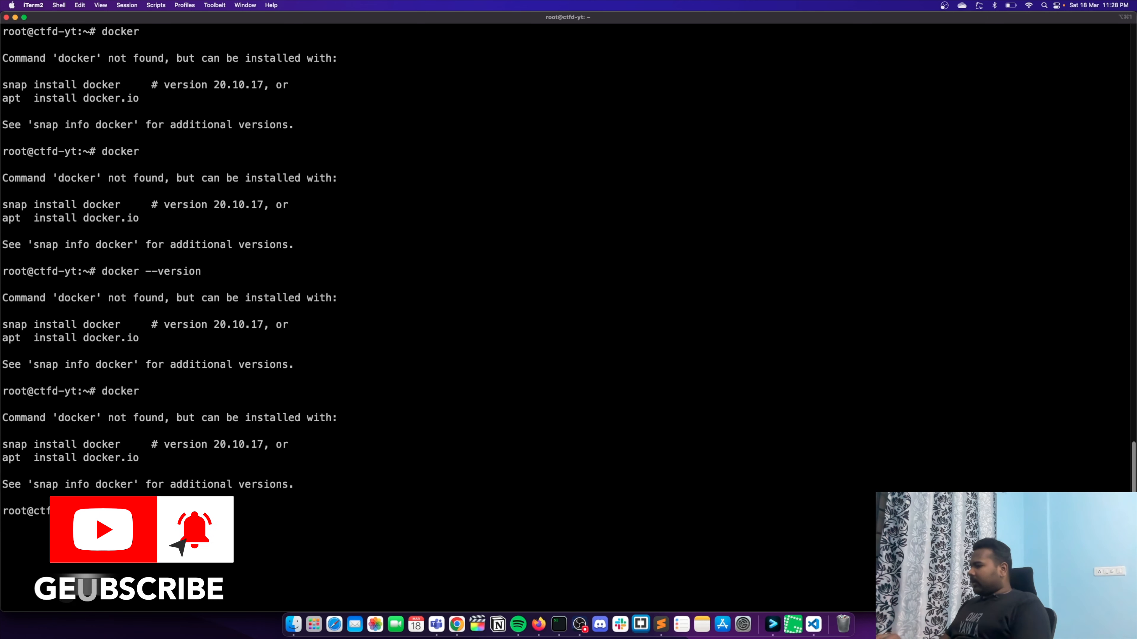
- Clear the terminal and try to install Docker with apt install docker-ce
{"action": "key", "text": "ctrl+l"}
{"action": "key", "text": "Up"}
{"action": "key", "text": "Up"}
{"action": "key", "text": "Down"}
{"action": "key", "text": "Up"}
{"action": "key", "text": "Up"}
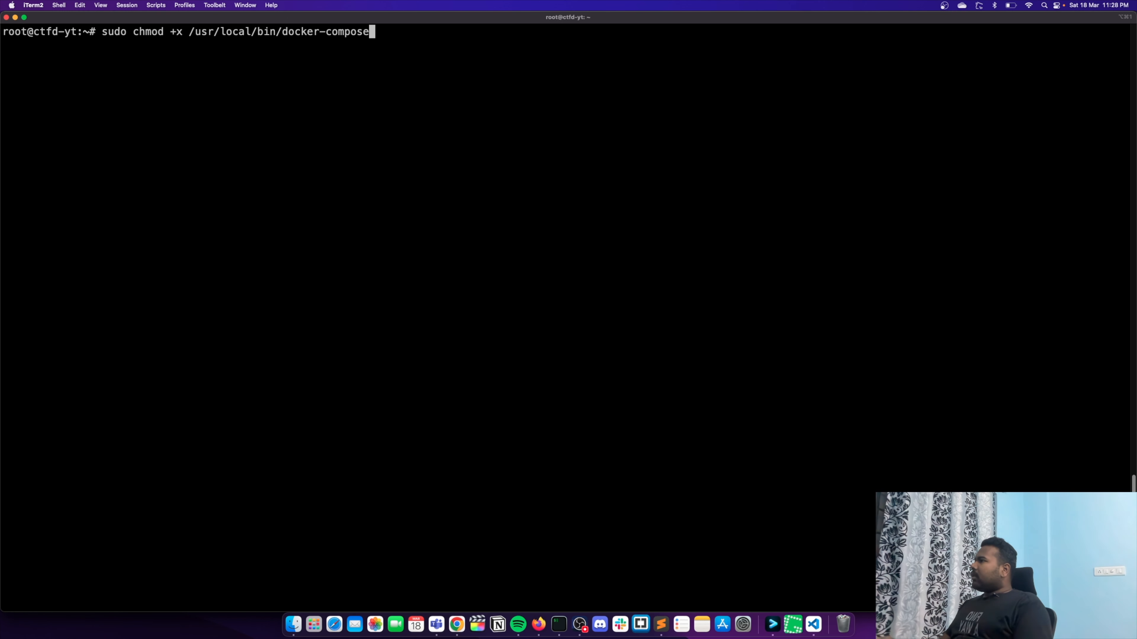
{"action": "key", "text": "Up"}
{"action": "key", "text": "Up"}
{"action": "key", "text": "Up"}
{"action": "key", "text": "Down"}
{"action": "type", "text": "-ce"}
{"action": "key", "text": "Return"}
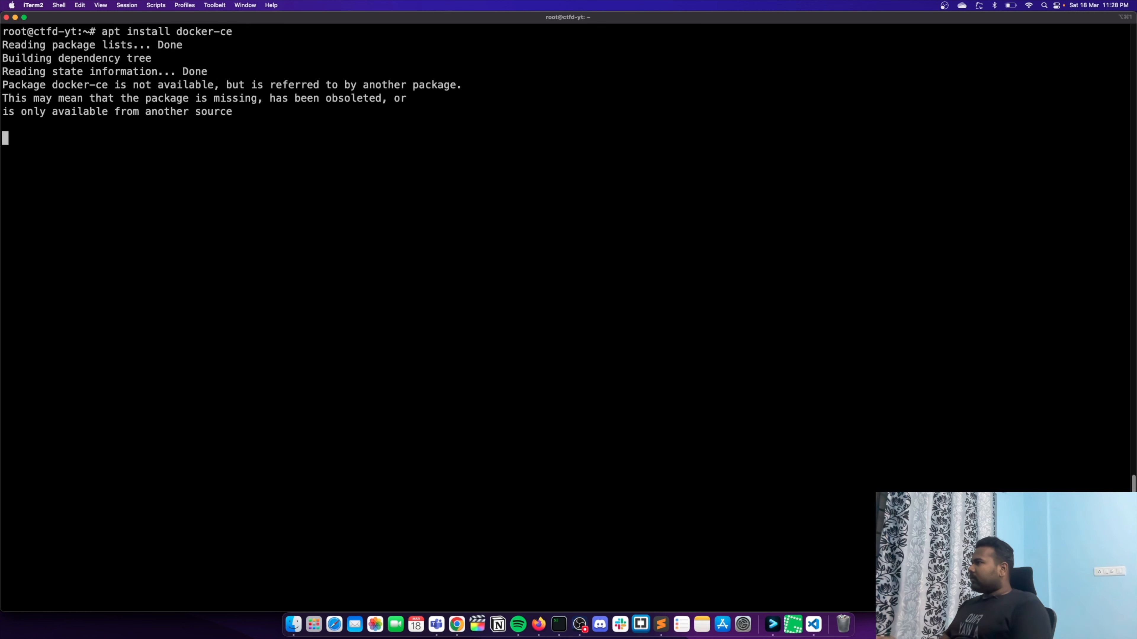
- Install Docker with apt install docker.io and accept the installation of the additional packages
{"action": "key", "text": "Up"}
{"action": "key", "text": "BackSpace"}
{"action": "key", "text": "BackSpace"}
{"action": "key", "text": "BackSpace"}
{"action": "type", "text": ".io"}
{"action": "key", "text": "Return"}
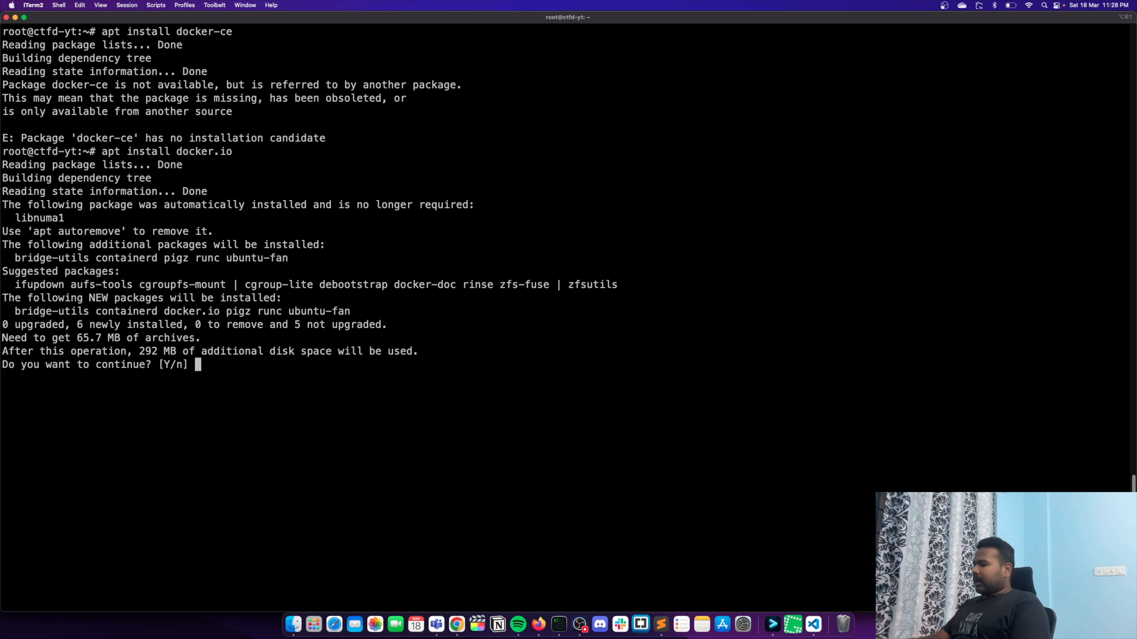
{"action": "type", "text": "y"}
{"action": "key", "text": "Return"}
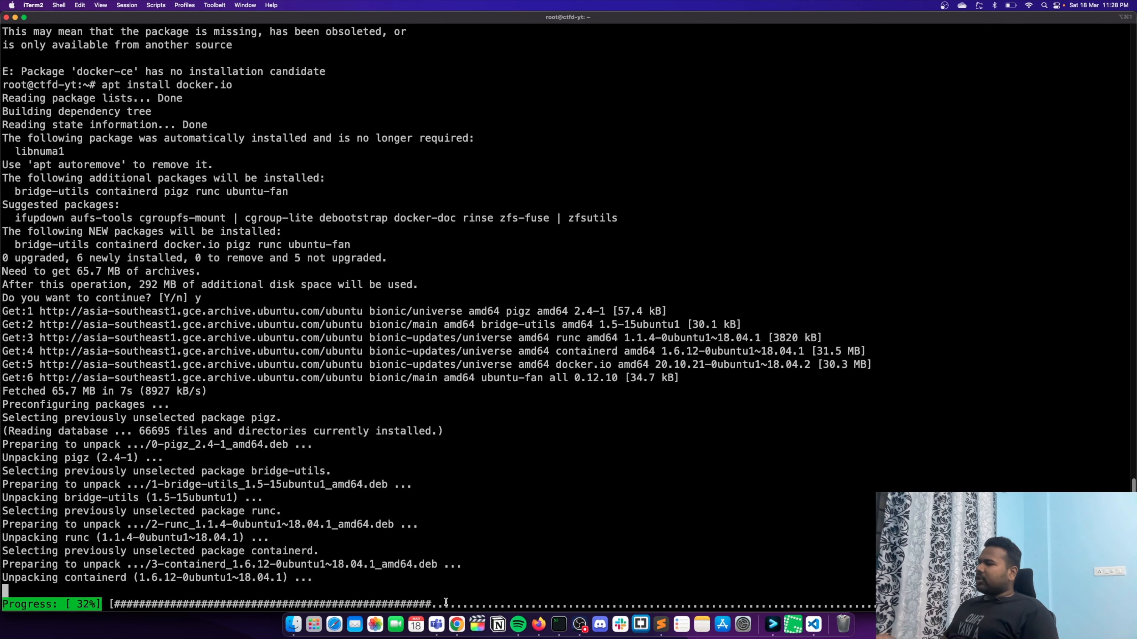
- Copy the git clone command from the CTFd installation docs in Chrome and run it in the iTerm2 root session
{"action": "key", "text": "super+Tab"}
{"action": "left_click", "coordinate": [95, 23]}
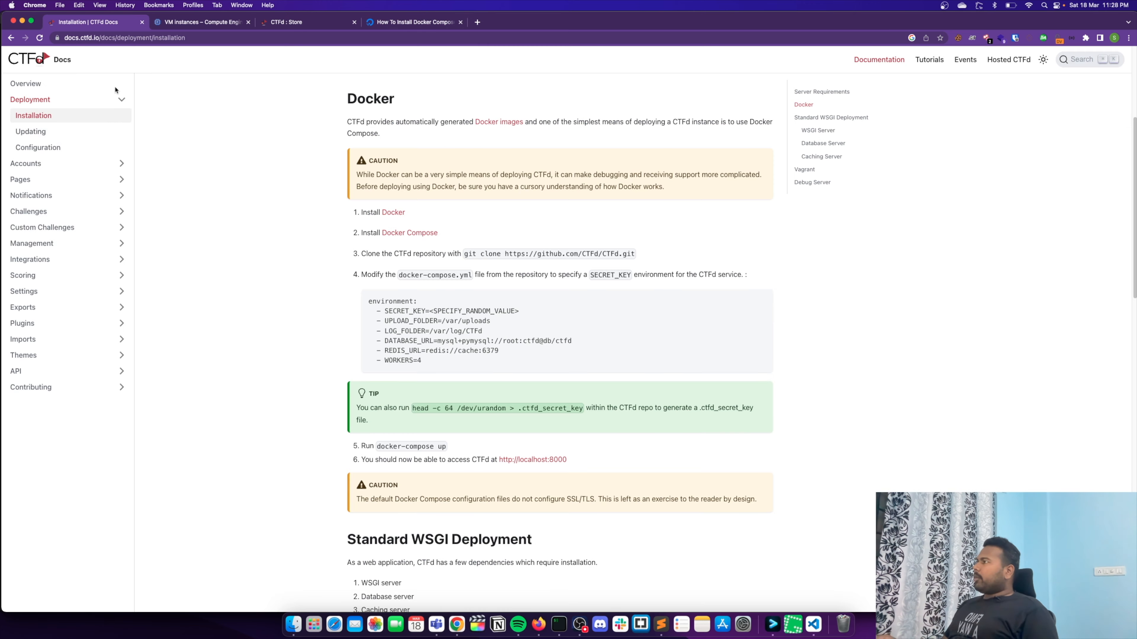
{"action": "scroll", "coordinate": [456, 309], "scroll_direction": "up", "scroll_amount": 3}
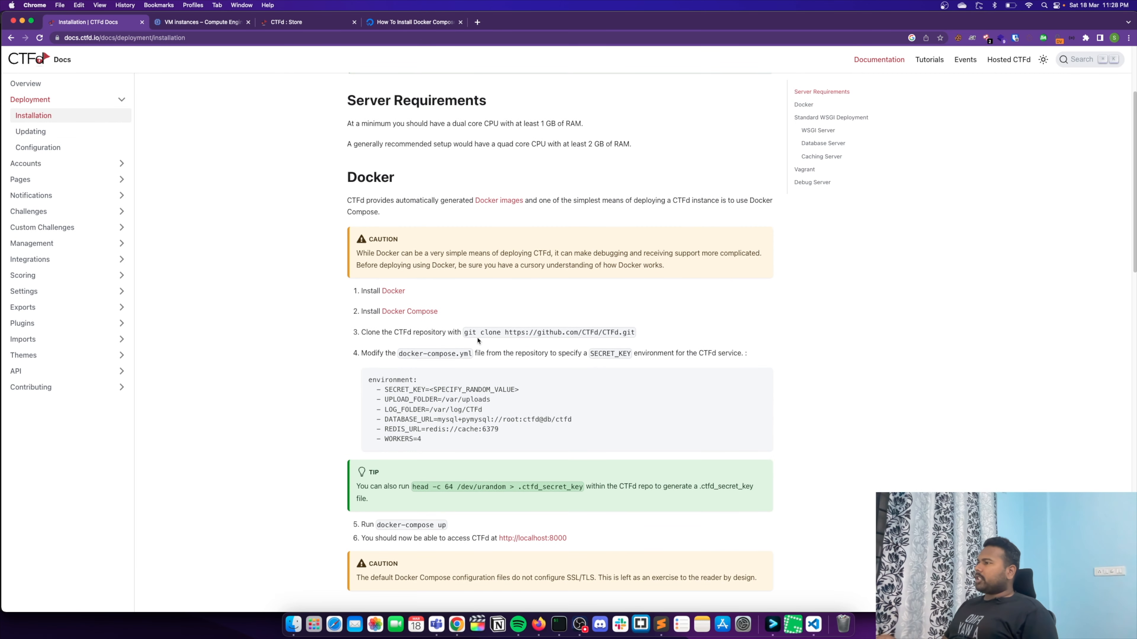
{"action": "left_click_drag", "start_coordinate": [464, 333], "coordinate": [682, 336]}
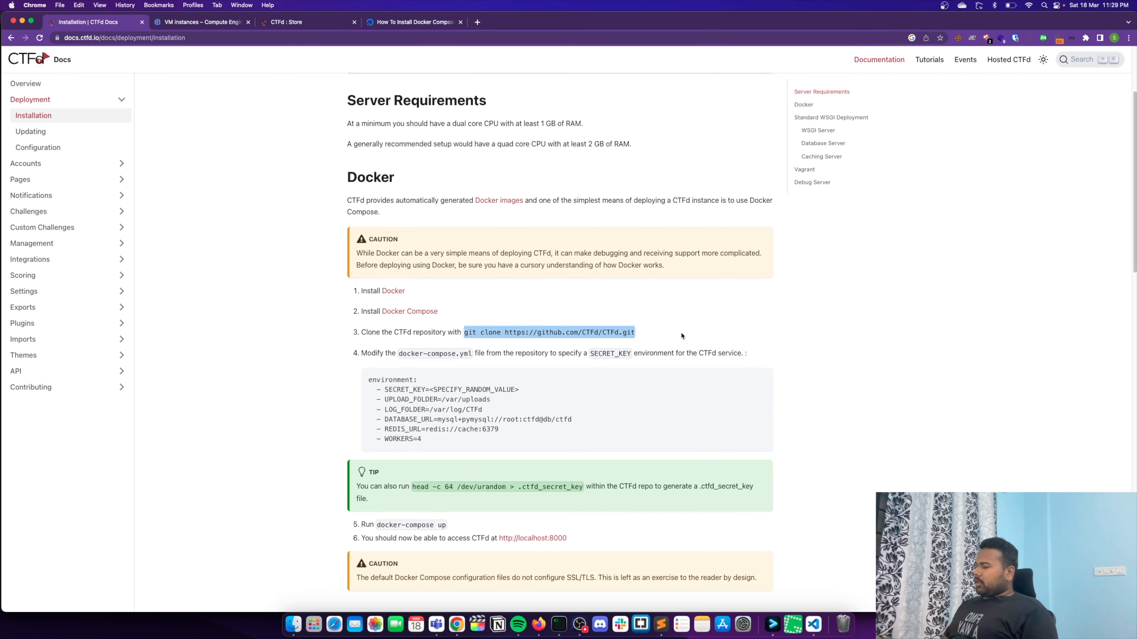
{"action": "left_click", "coordinate": [559, 624]}
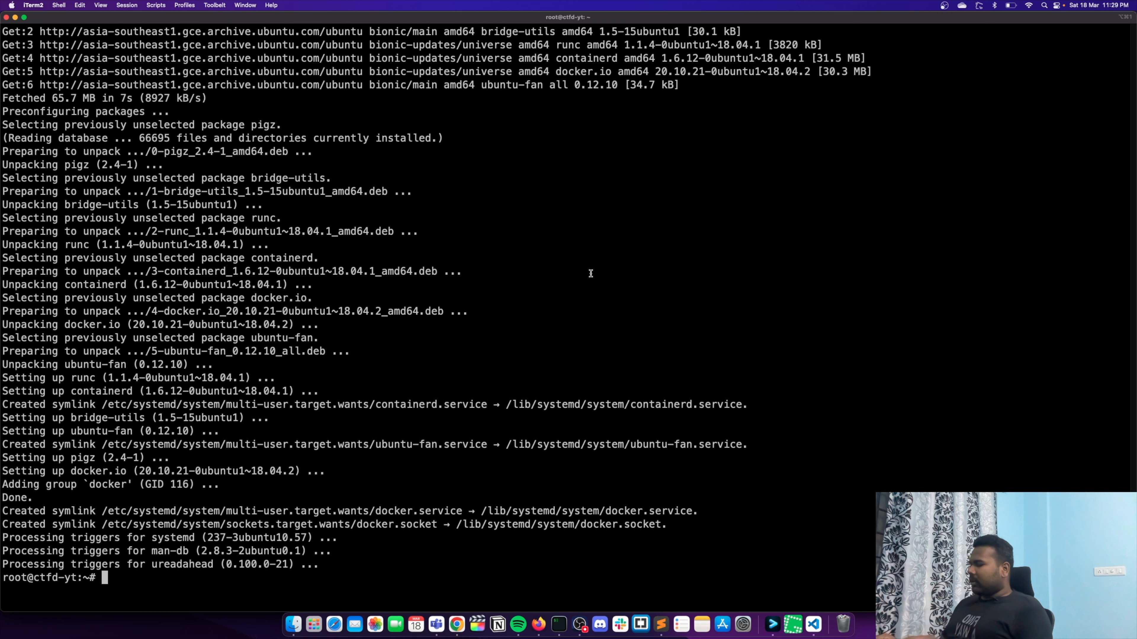
{"action": "key", "text": "super+v"}
{"action": "key", "text": "Return"}
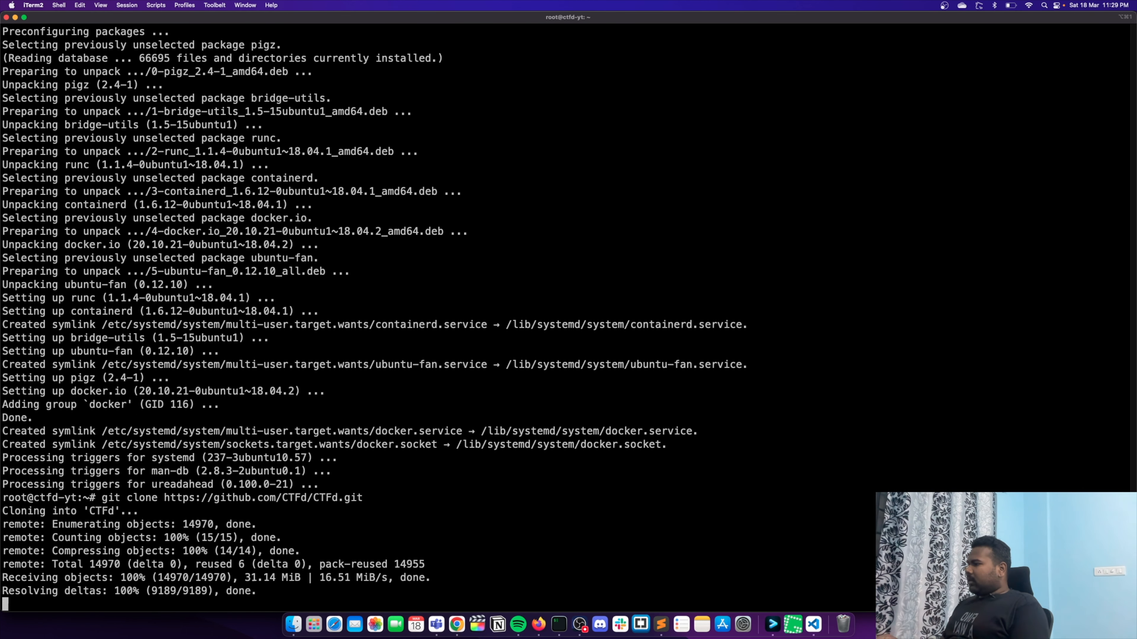
- Change into the CTFd directory and list its files on a cleared terminal to locate docker-compose.yml
{"action": "type", "text": "cd c"}
{"action": "key", "text": "Tab"}
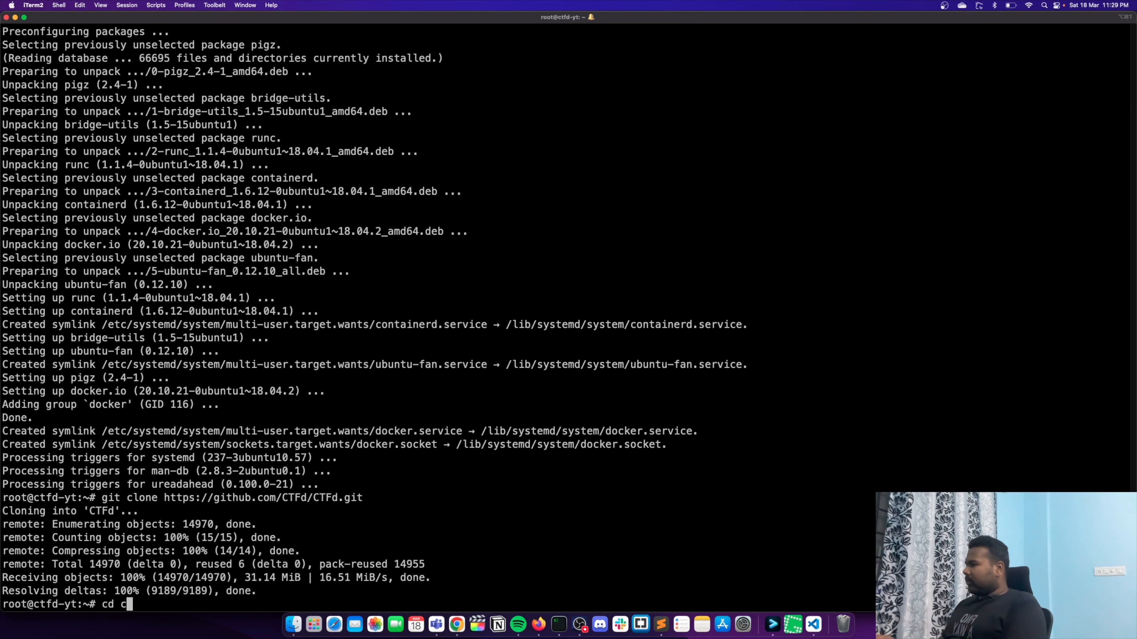
{"action": "key", "text": "BackSpace"}
{"action": "type", "text": "CTFd/"}
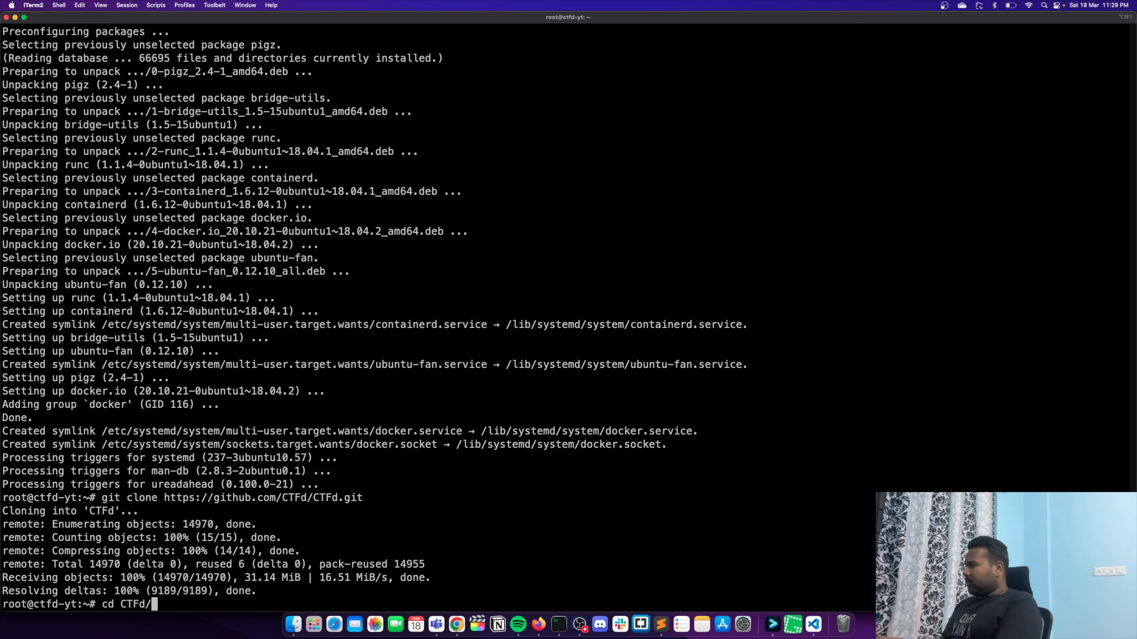
{"action": "key", "text": "Return"}
{"action": "key", "text": "ctrl+l"}
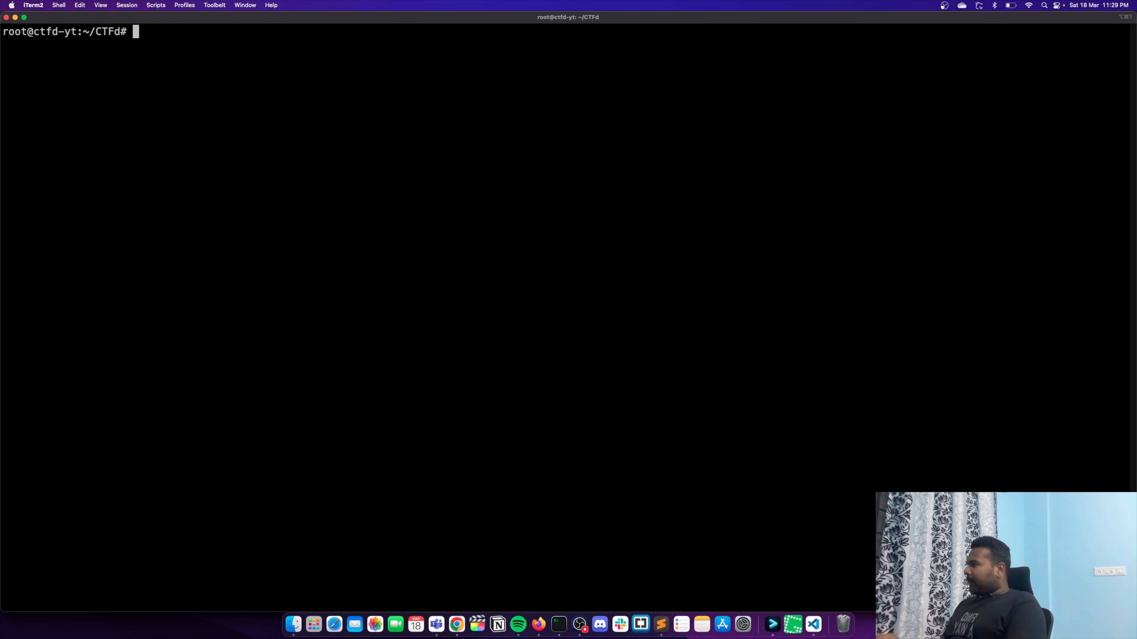
{"action": "type", "text": "ls"}
{"action": "key", "text": "Return"}
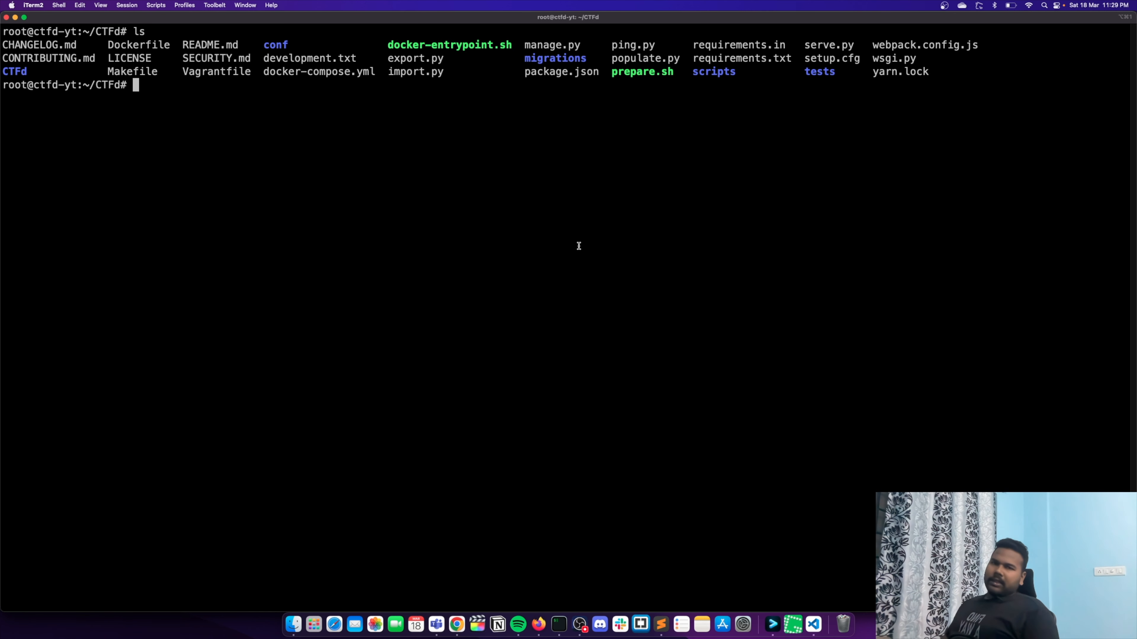
{"action": "double_click", "coordinate": [311, 76]}
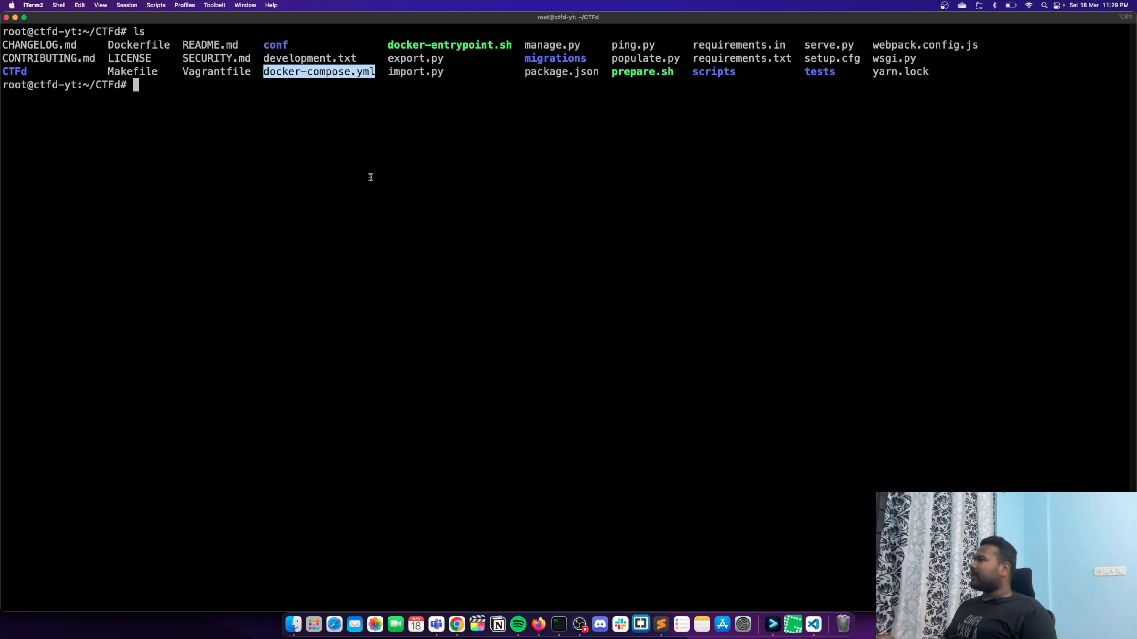
- Open docker-compose.yml in nano and go to the environment section of the ctfd service
{"action": "type", "text": "nano do"}
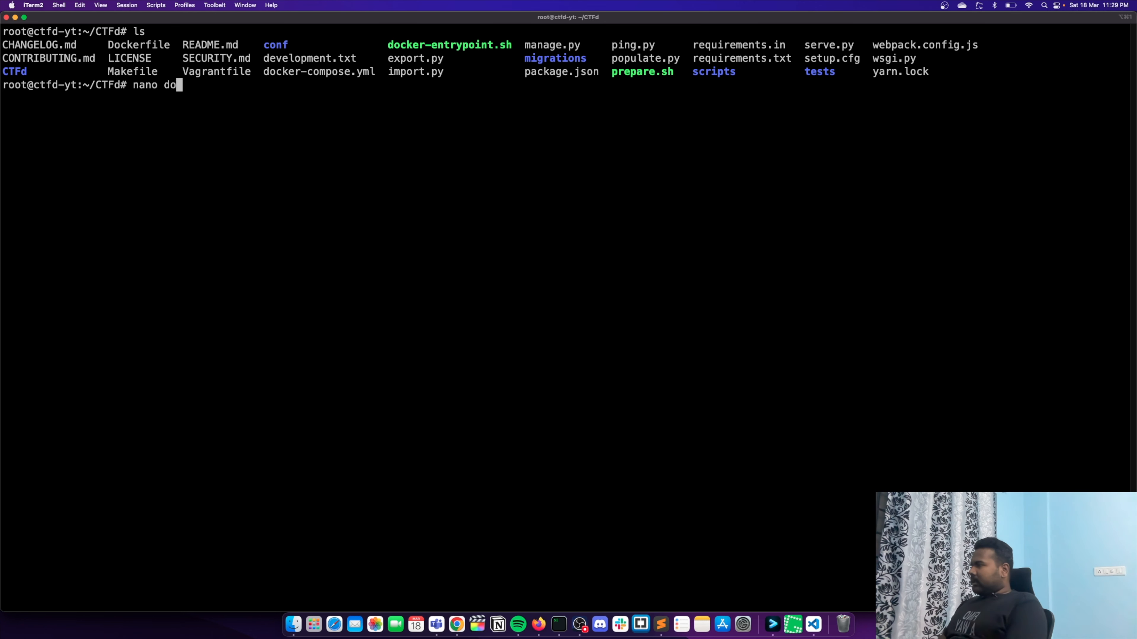
{"action": "key", "text": "Tab"}
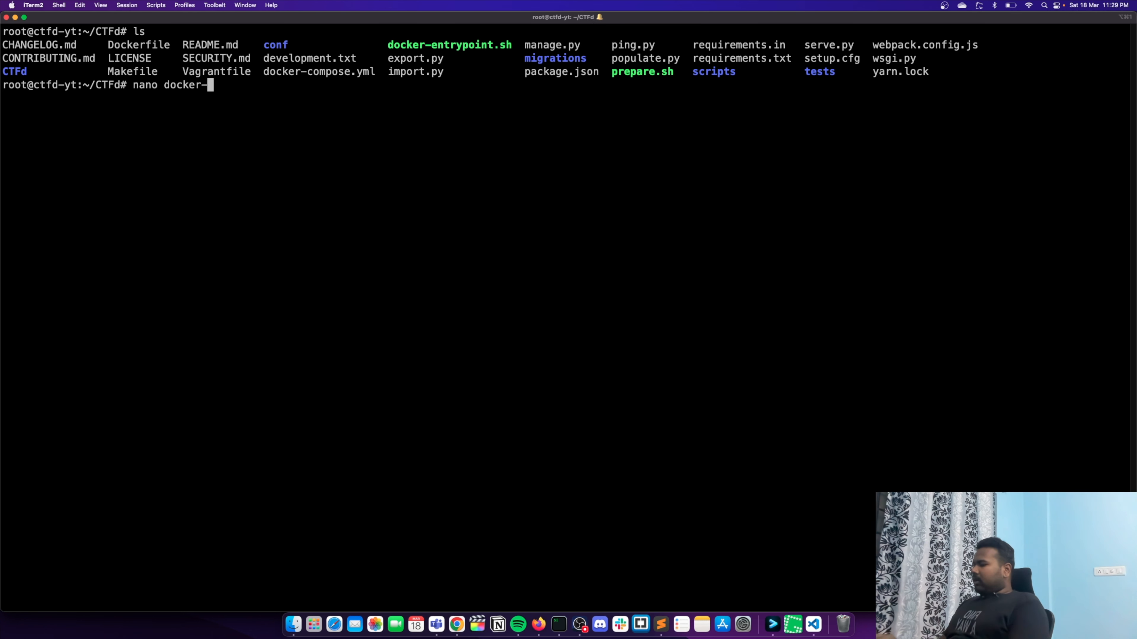
{"action": "type", "text": "co"}
{"action": "key", "text": "Tab"}
{"action": "key", "text": "Return"}
{"action": "key", "text": "Down"}
{"action": "key", "text": "Down"}
{"action": "key", "text": "Down"}
{"action": "key", "text": "Down"}
{"action": "key", "text": "Down"}
{"action": "key", "text": "Down"}
{"action": "key", "text": "Down"}
{"action": "key", "text": "Down"}
{"action": "key", "text": "Down"}
{"action": "key", "text": "Down"}
{"action": "key", "text": "Down"}
{"action": "key", "text": "Down"}
{"action": "key", "text": "Down"}
{"action": "key", "text": "Down"}
{"action": "key", "text": "Down"}
{"action": "key", "text": "Down"}
{"action": "key", "text": "Down"}
{"action": "key", "text": "Down"}
{"action": "key", "text": "Down"}
{"action": "key", "text": "Down"}
{"action": "key", "text": "Down"}
{"action": "key", "text": "Down"}
{"action": "key", "text": "Down"}
{"action": "key", "text": "Down"}
{"action": "key", "text": "Down"}
{"action": "key", "text": "Down"}
{"action": "key", "text": "Up"}
{"action": "key", "text": "Up"}
{"action": "key", "text": "Up"}
{"action": "key", "text": "Up"}
{"action": "key", "text": "Up"}
{"action": "key", "text": "Up"}
{"action": "key", "text": "Up"}
{"action": "key", "text": "Up"}
{"action": "key", "text": "Up"}
{"action": "key", "text": "Up"}
{"action": "key", "text": "Up"}
{"action": "key", "text": "Down"}
- Check the docs' SECRET_KEY line in Chrome and add a SECRET_KEY entry as the first item under the ctfd service's environment
{"action": "key", "text": "super+Tab"}
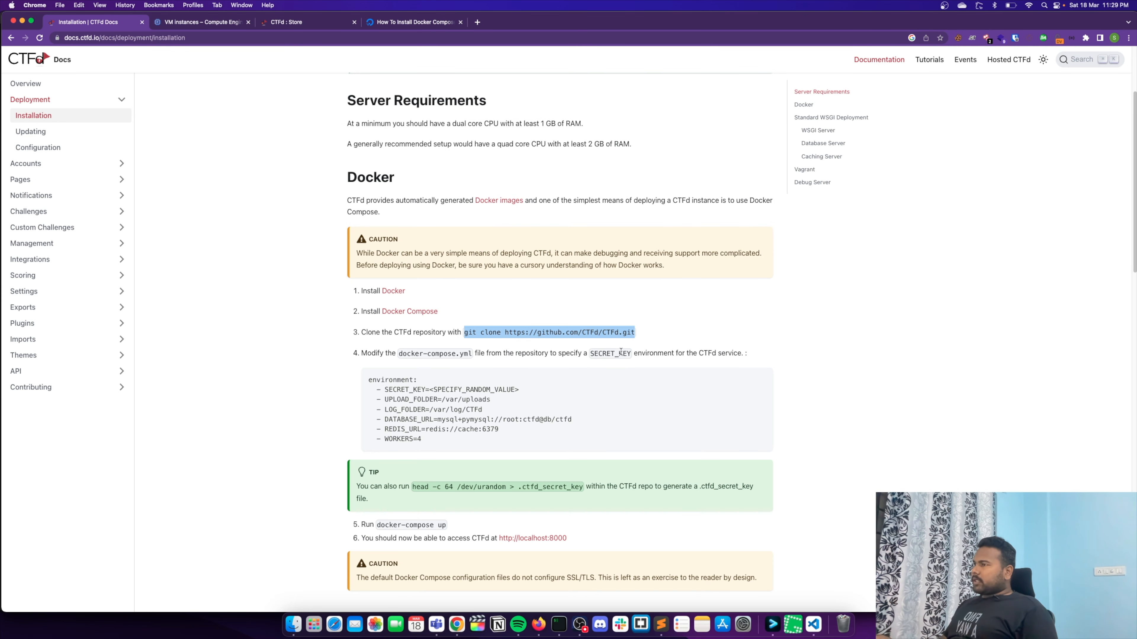
{"action": "triple_click", "coordinate": [393, 386]}
{"action": "key", "text": "super+Tab"}
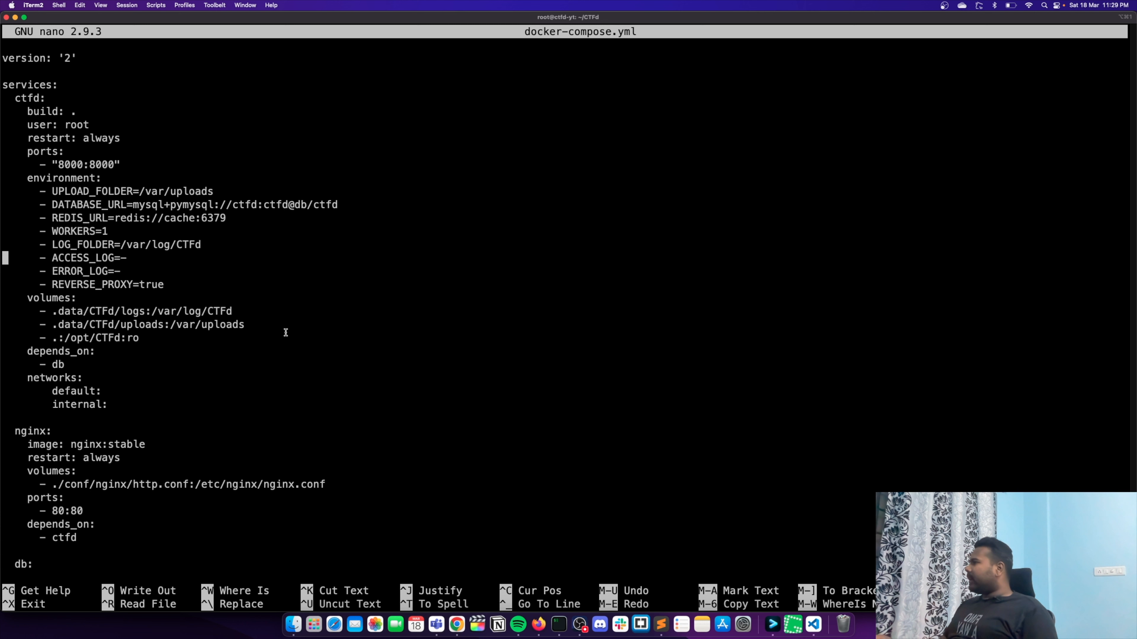
{"action": "key", "text": "Up"}
{"action": "key", "text": "Up"}
{"action": "key", "text": "Up"}
{"action": "key", "text": "Up"}
{"action": "key", "text": "End"}
{"action": "key", "text": "Up"}
{"action": "key", "text": "Return"}
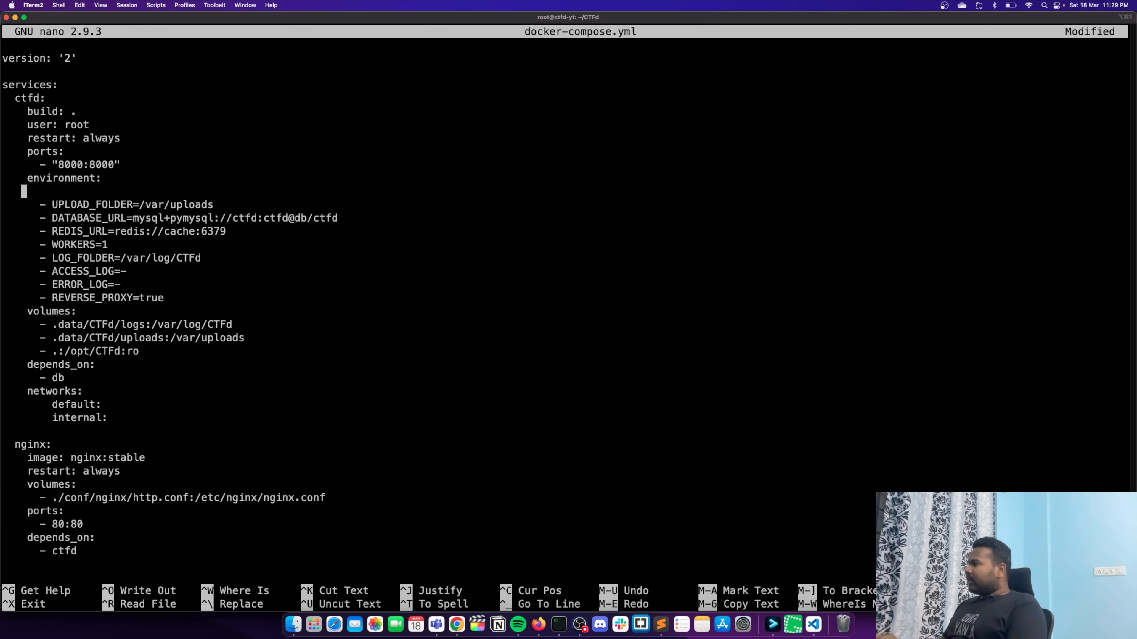
{"action": "type", "text": "- SECRET_KEY"}
{"action": "key", "text": "Tab"}
{"action": "key", "text": "BackSpace"}
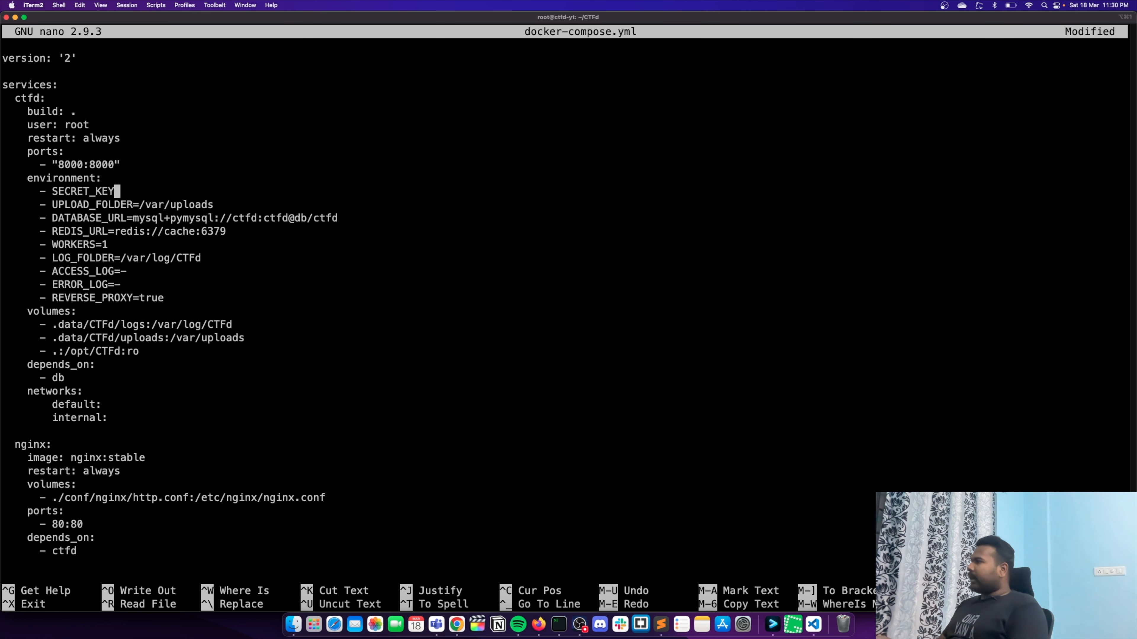
- Check the docs' value format and assign a random secret key to the SECRET_KEY entry in docker-compose.yml
{"action": "key", "text": "super+Tab"}
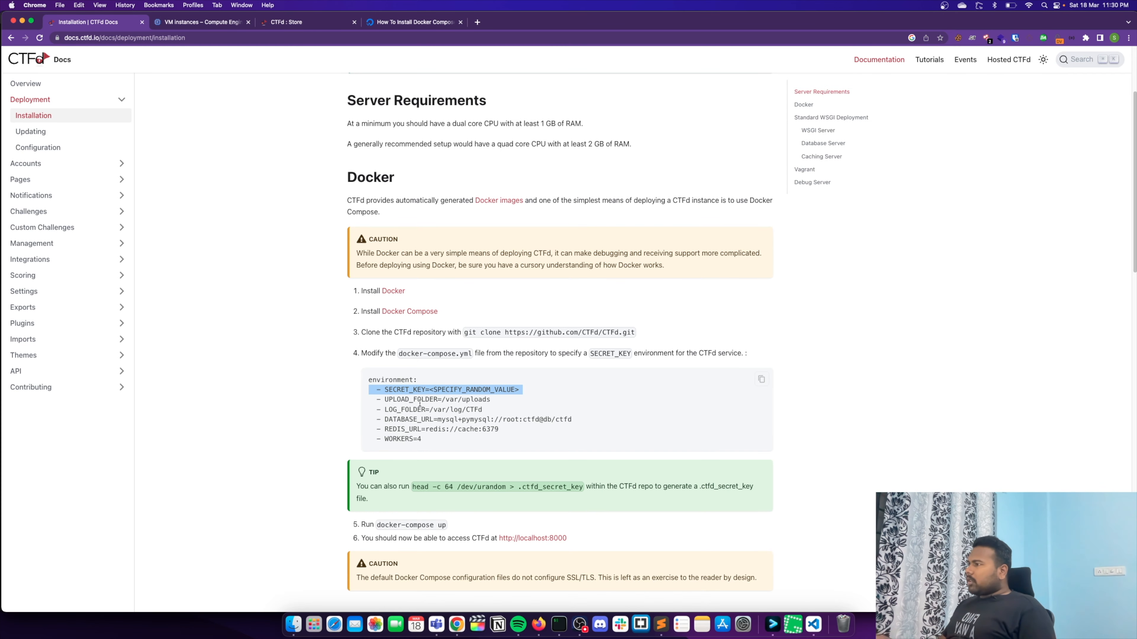
{"action": "left_click", "coordinate": [410, 391]}
{"action": "left_click_drag", "start_coordinate": [429, 388], "coordinate": [533, 393]}
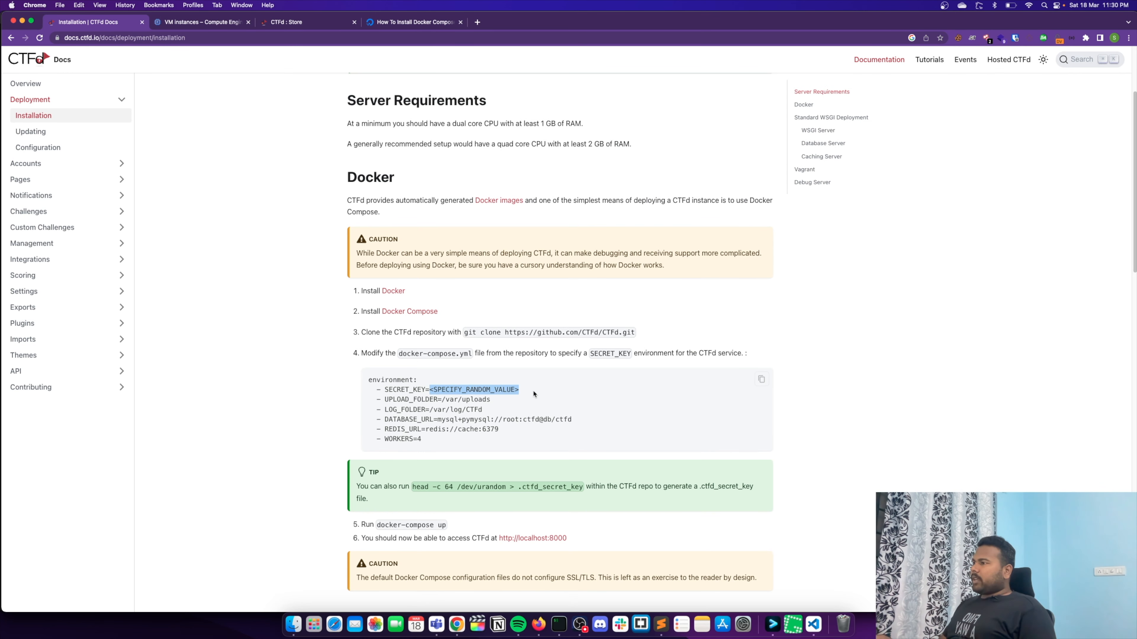
{"action": "key", "text": "super+Tab"}
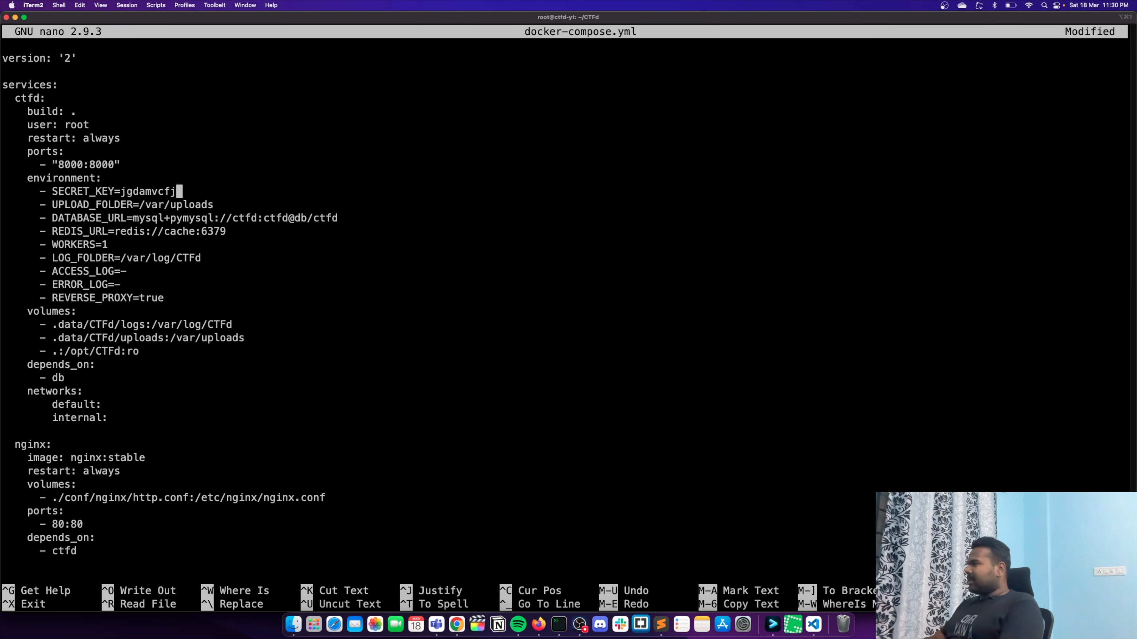
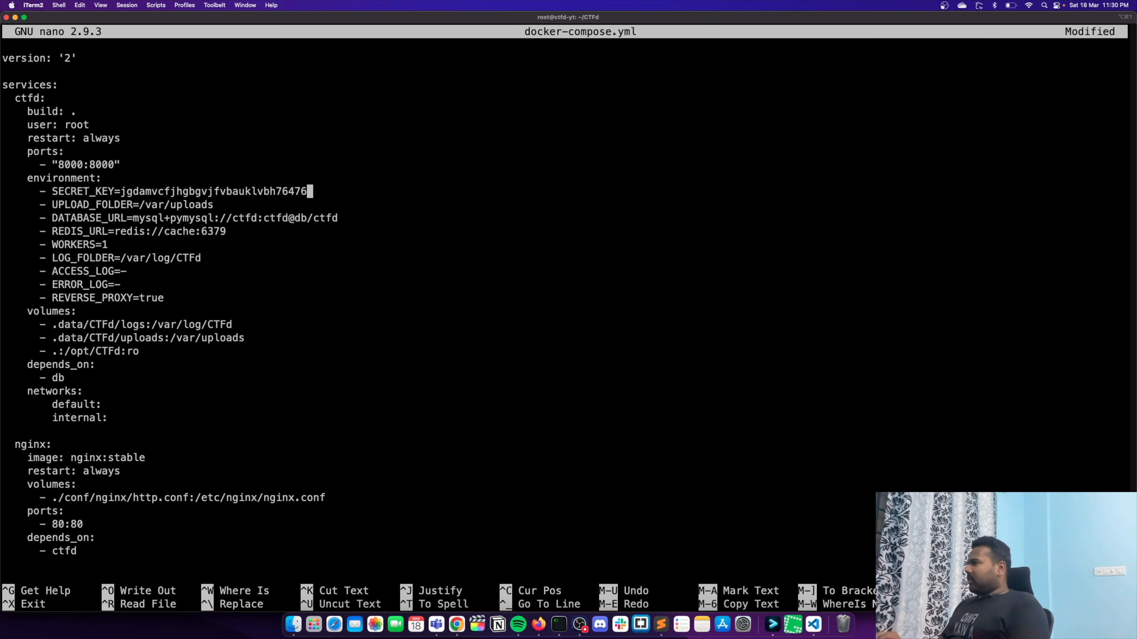
- Save docker-compose.yml under the same name, exit nano and clear the terminal
{"action": "key", "text": "ctrl+o"}
{"action": "key", "text": "Return"}
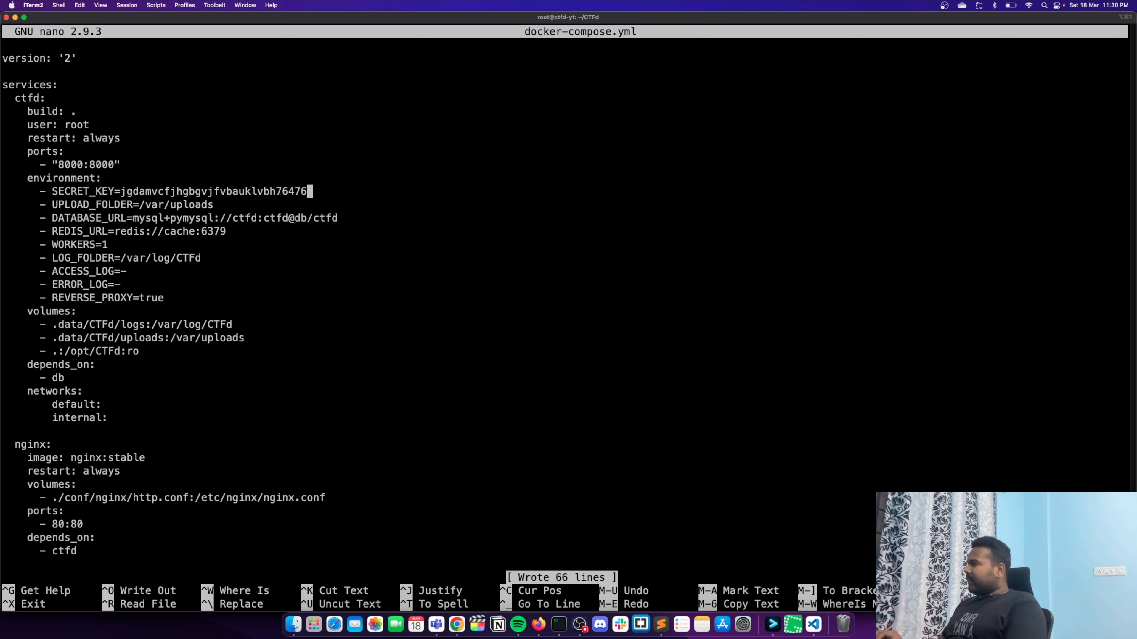
{"action": "key", "text": "ctrl+x"}
{"action": "key", "text": "ctrl+l"}
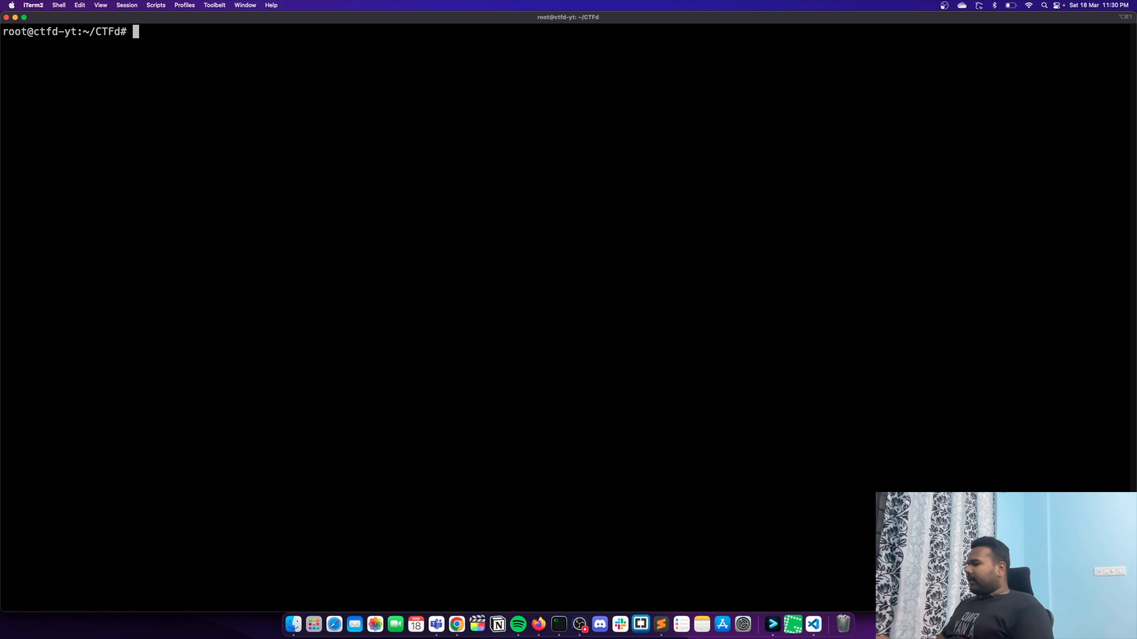
- Run docker-compose up in the CTFd directory and wait for the containers to build and start
{"action": "type", "text": "docker"}
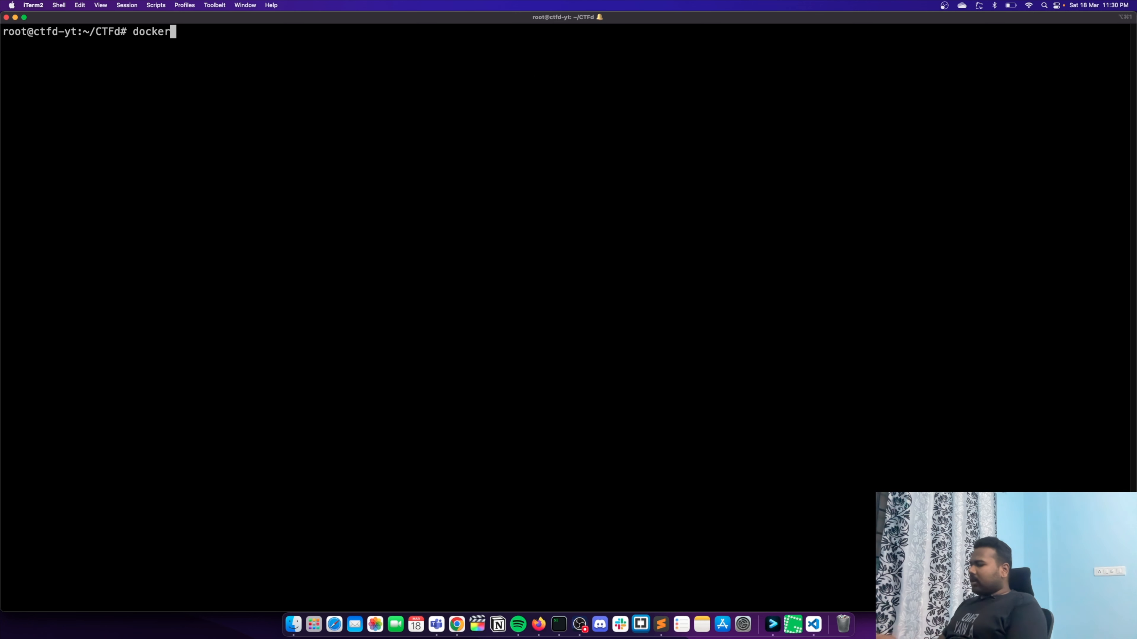
{"action": "type", "text": "-com"}
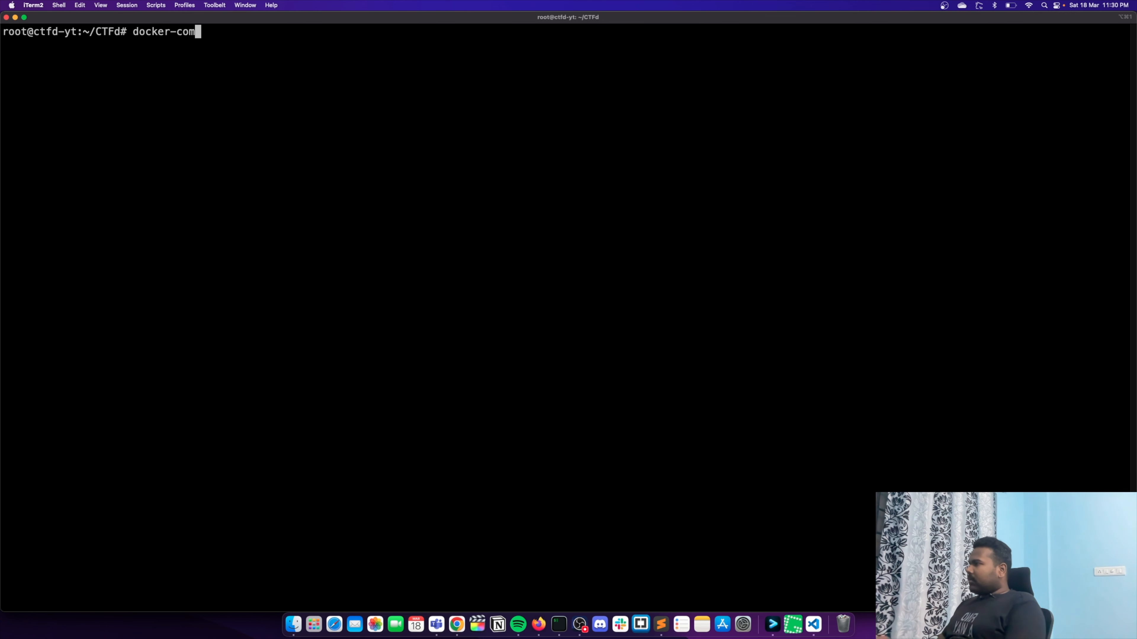
{"action": "type", "text": "pose up"}
{"action": "key", "text": "Return"}
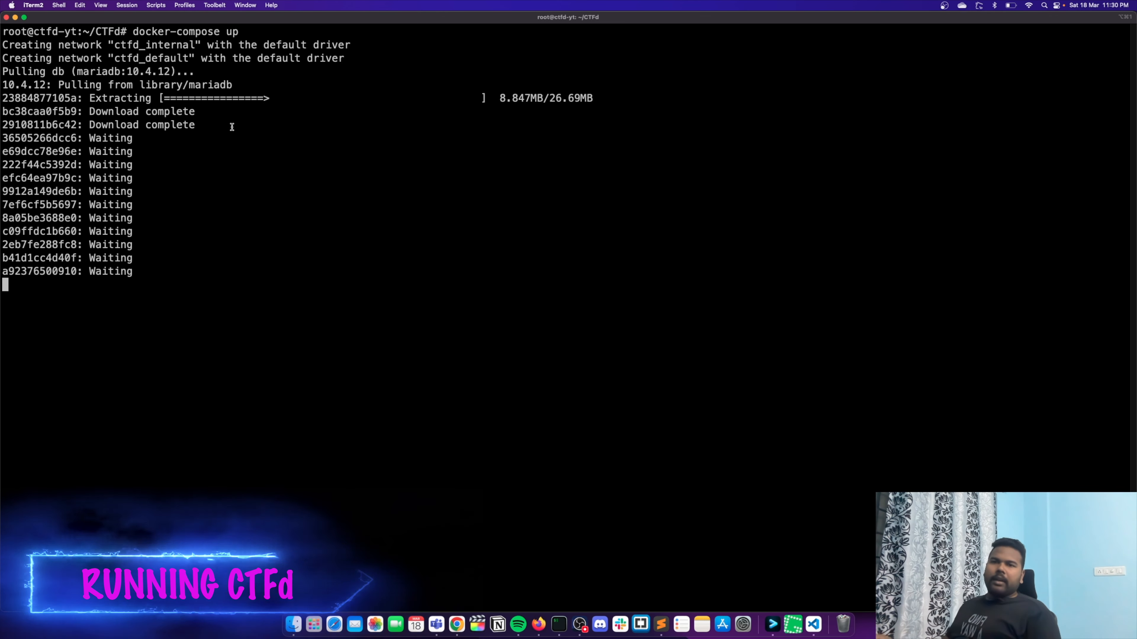
{"action": "triple_click", "coordinate": [313, 417]}
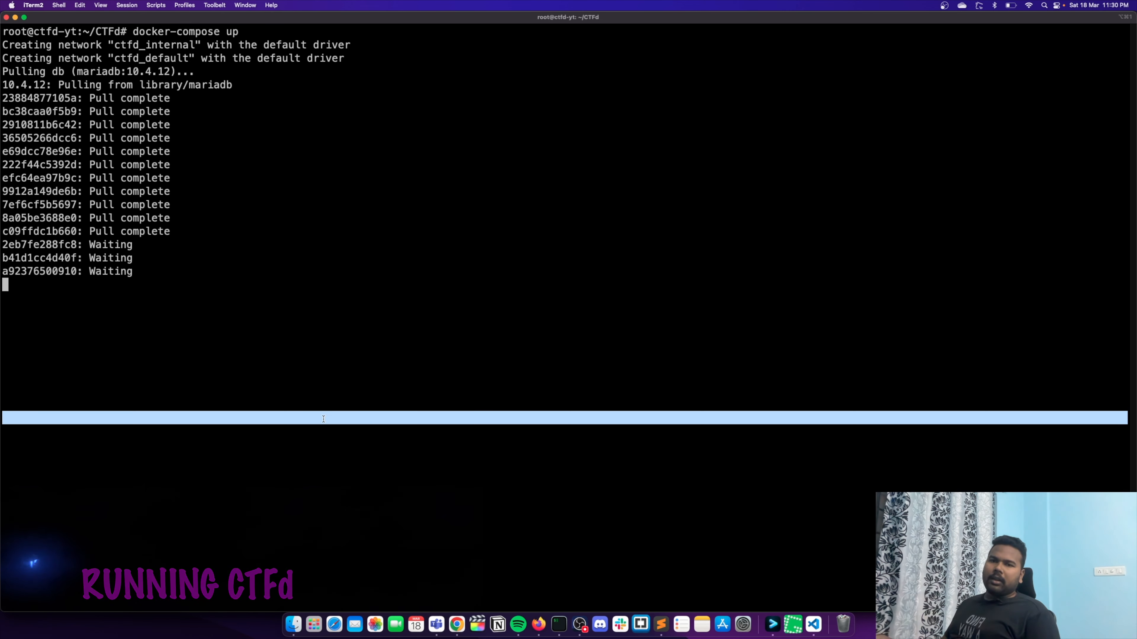
{"action": "left_click", "coordinate": [363, 385]}
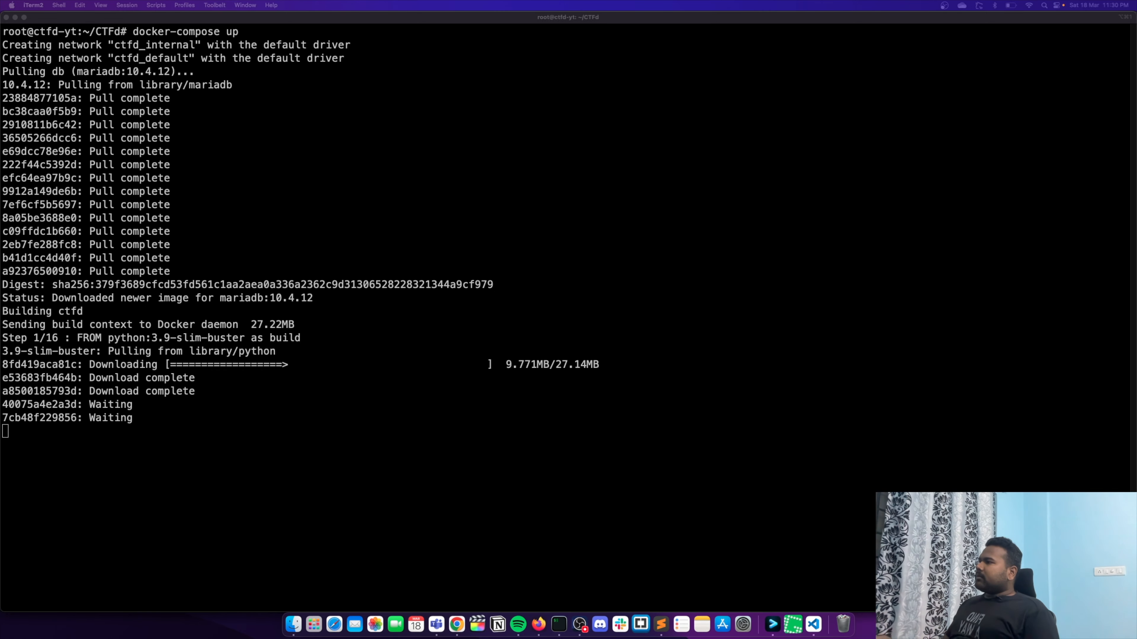
{"action": "left_click", "coordinate": [820, 247]}
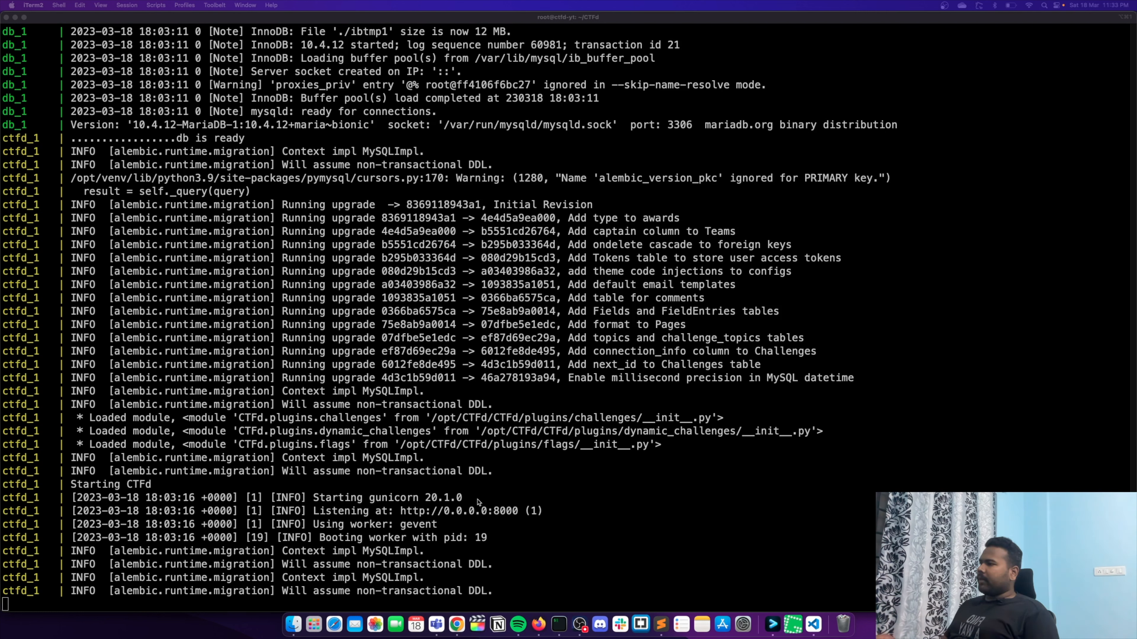
- Switch to Chrome, copy the external IP of the ctfd-yt VM and open it in a new browser tab
{"action": "left_click", "coordinate": [456, 625]}
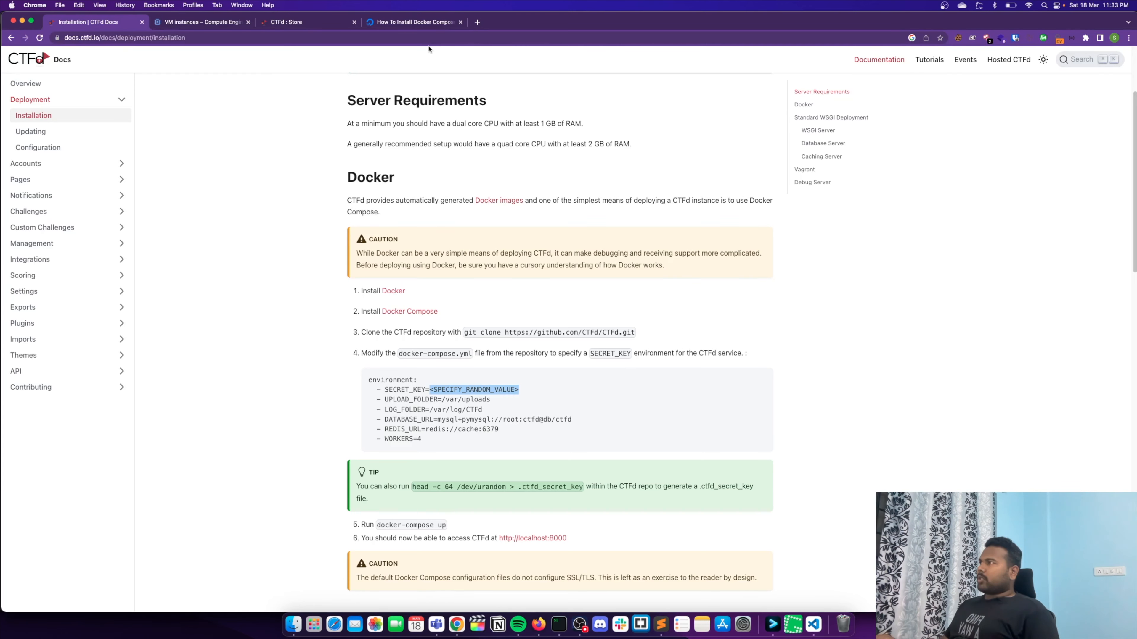
{"action": "left_click", "coordinate": [201, 21]}
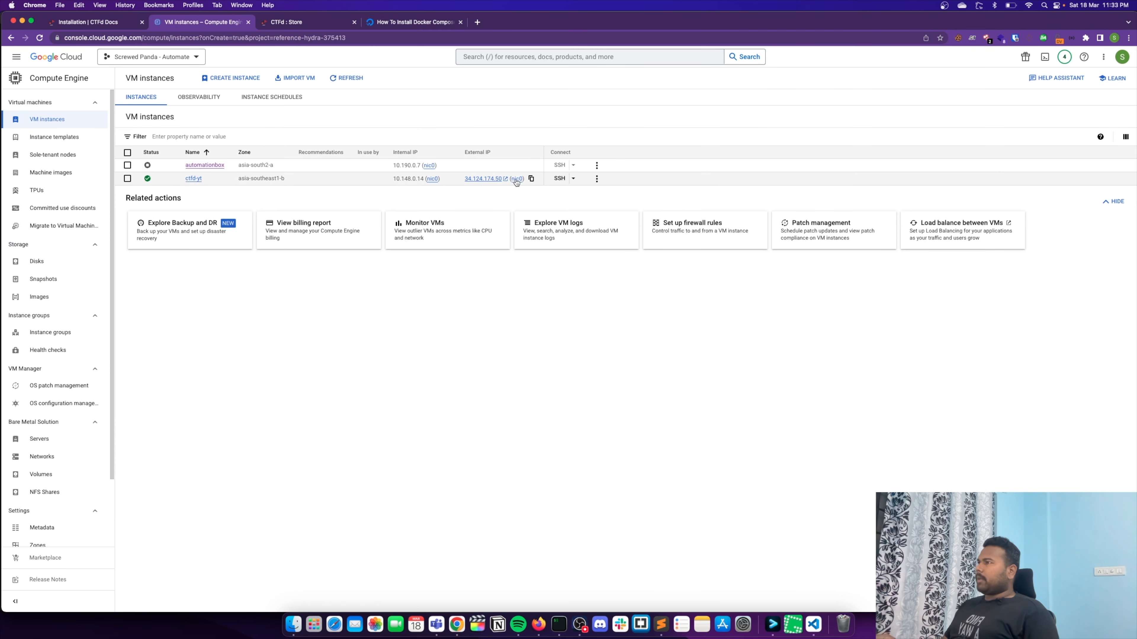
{"action": "left_click", "coordinate": [477, 22]}
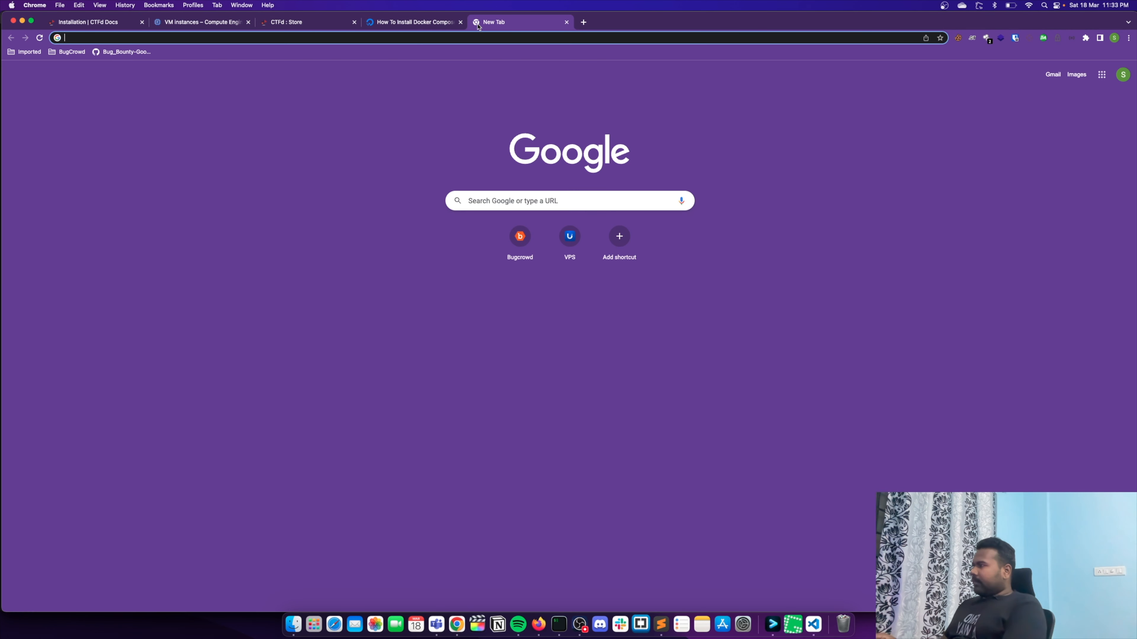
{"action": "key", "text": "super+v"}
{"action": "key", "text": "Return"}
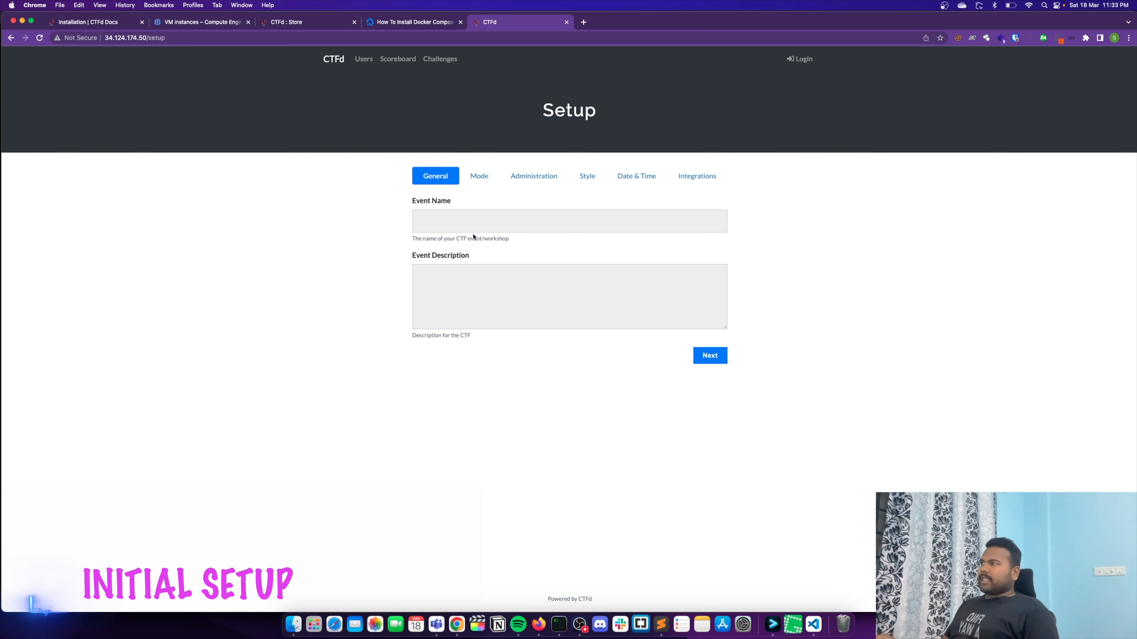
- Name the event "Test CTF" and enter "This Setup is for Demo" as its description
{"action": "left_click", "coordinate": [468, 222]}
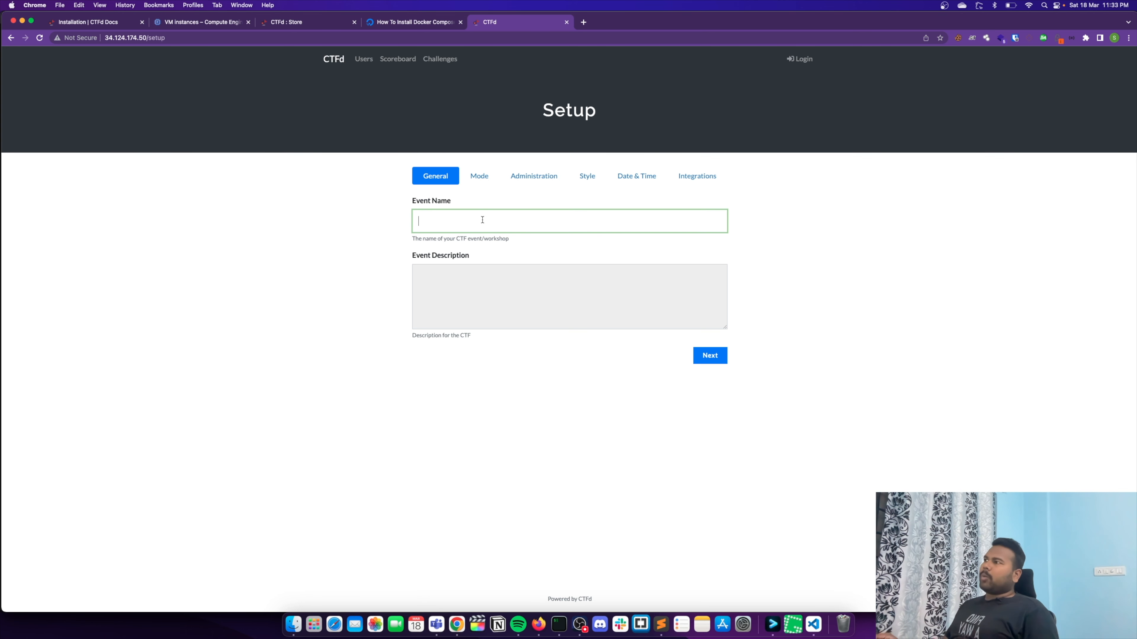
{"action": "left_click_drag", "start_coordinate": [183, 39], "coordinate": [106, 31]}
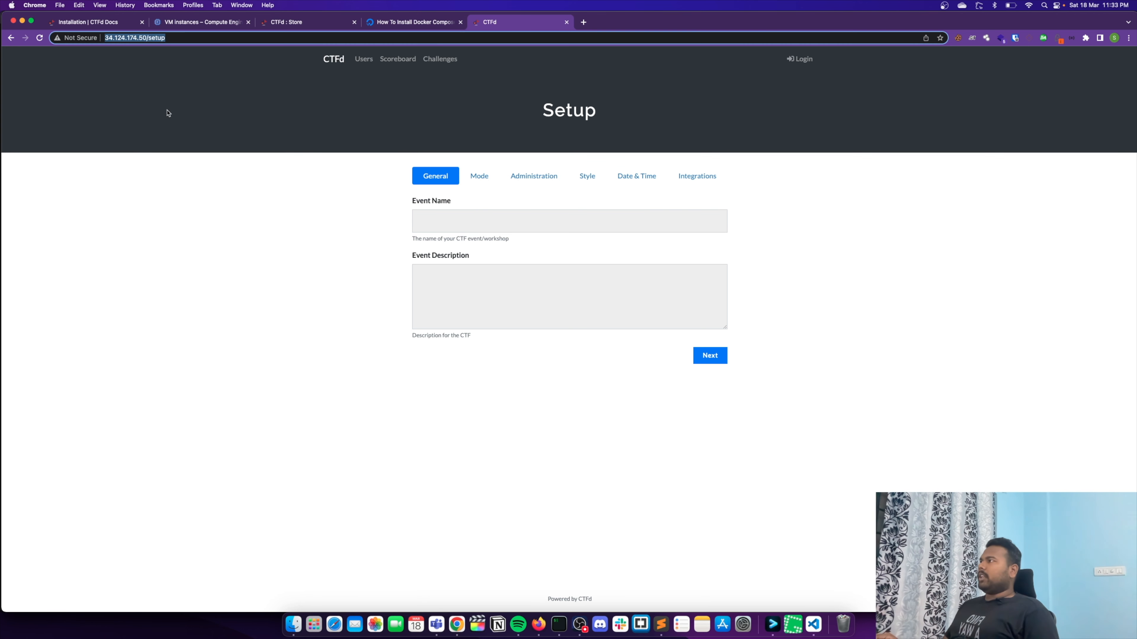
{"action": "left_click", "coordinate": [508, 253]}
{"action": "left_click", "coordinate": [462, 223]}
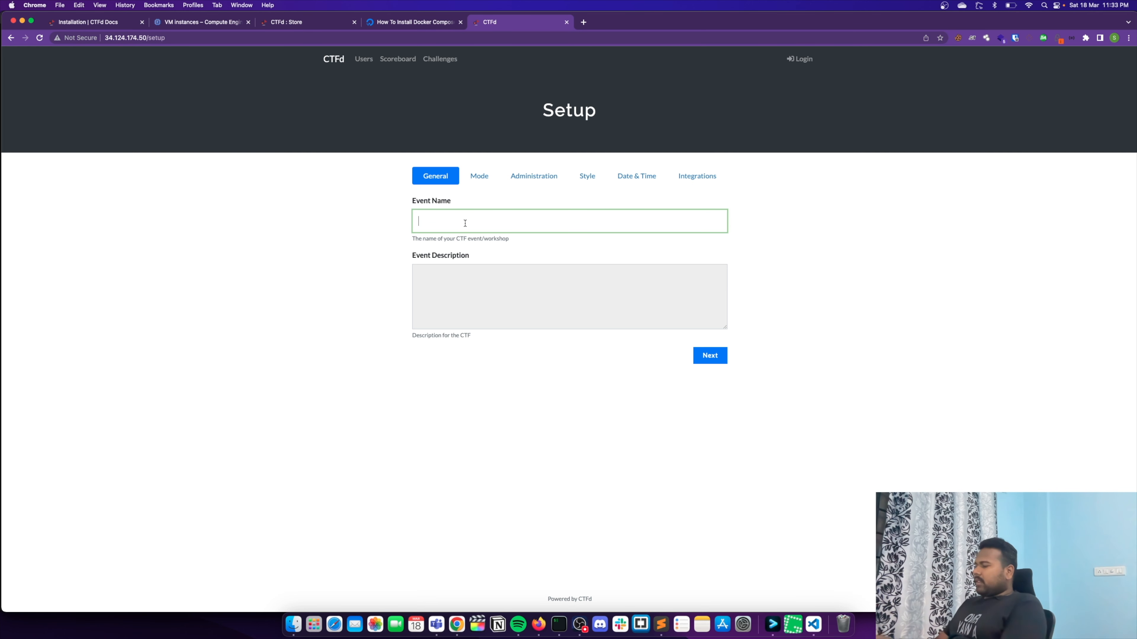
{"action": "type", "text": "Test CTF"}
{"action": "left_click", "coordinate": [473, 303]}
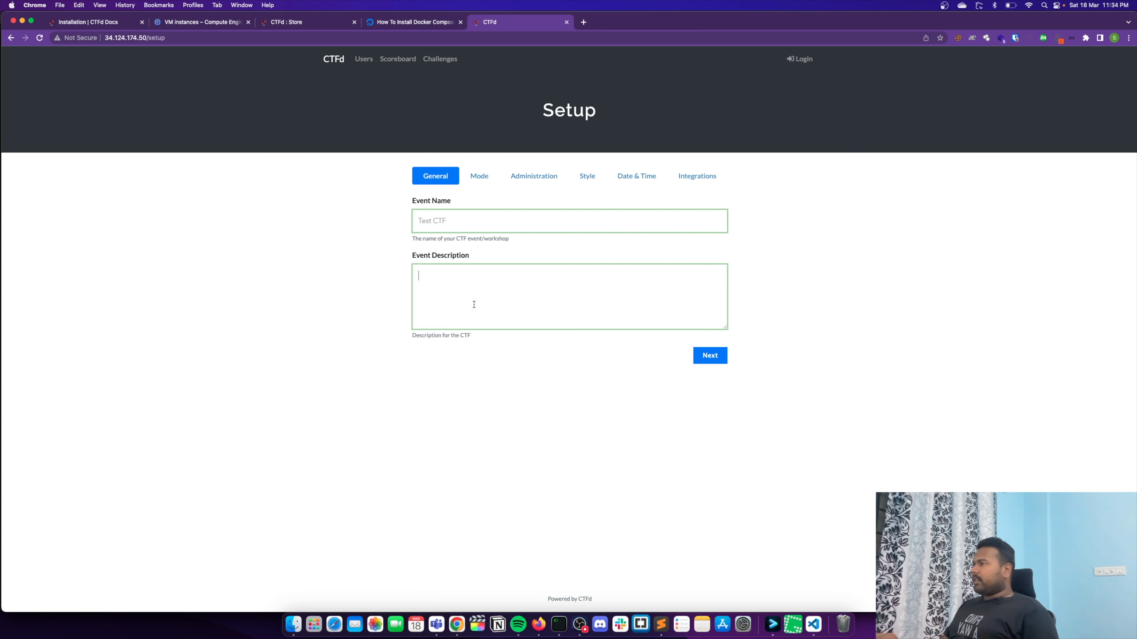
{"action": "type", "text": "Setup is for"}
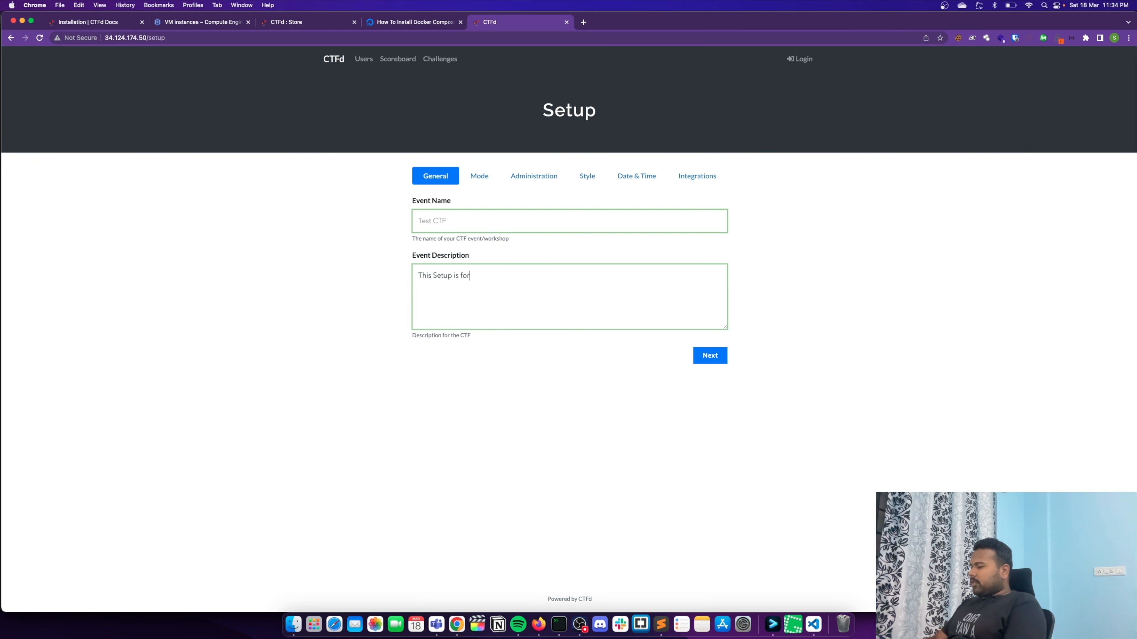
{"action": "type", "text": " Demo"}
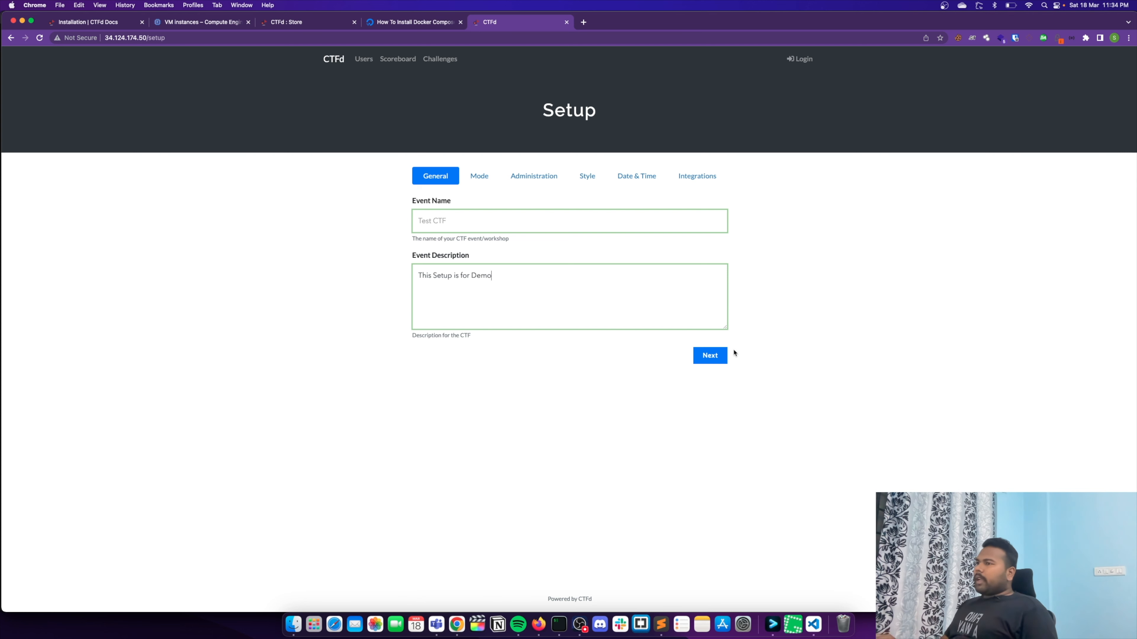
- Proceed to the mode settings, choose User Mode for the event and continue to the administration settings
{"action": "left_click", "coordinate": [716, 357]}
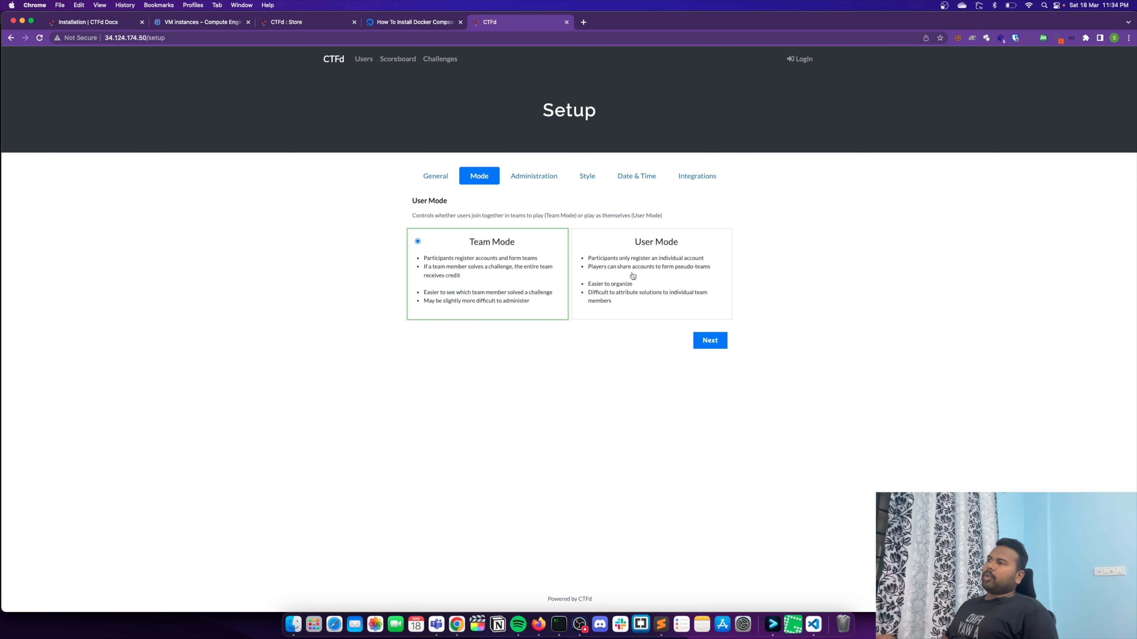
{"action": "left_click", "coordinate": [621, 273]}
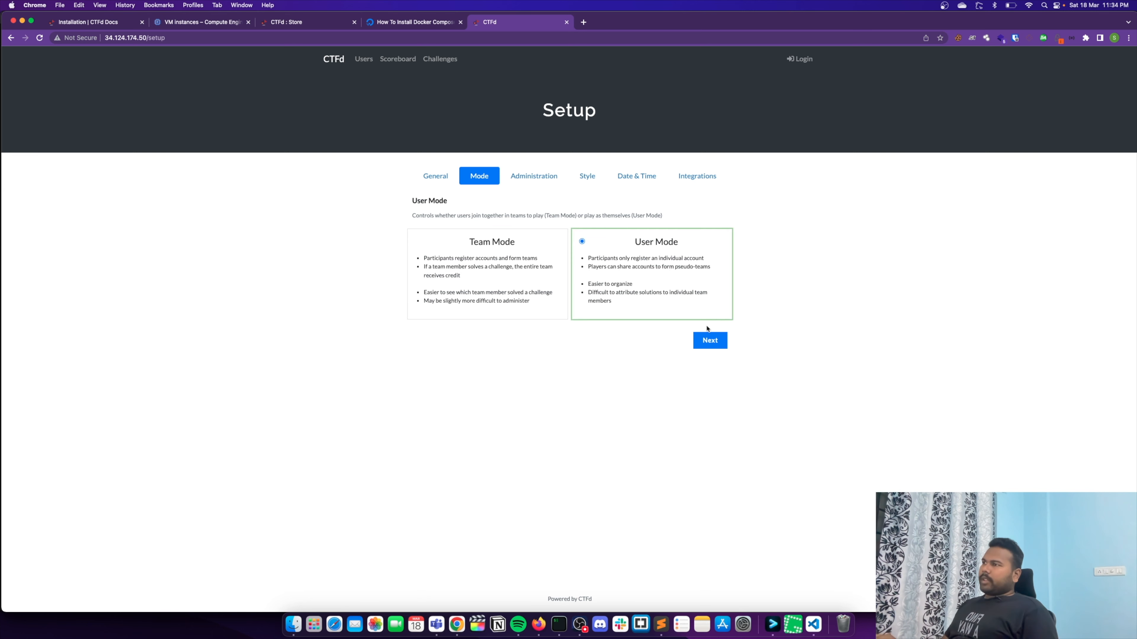
{"action": "left_click", "coordinate": [714, 348]}
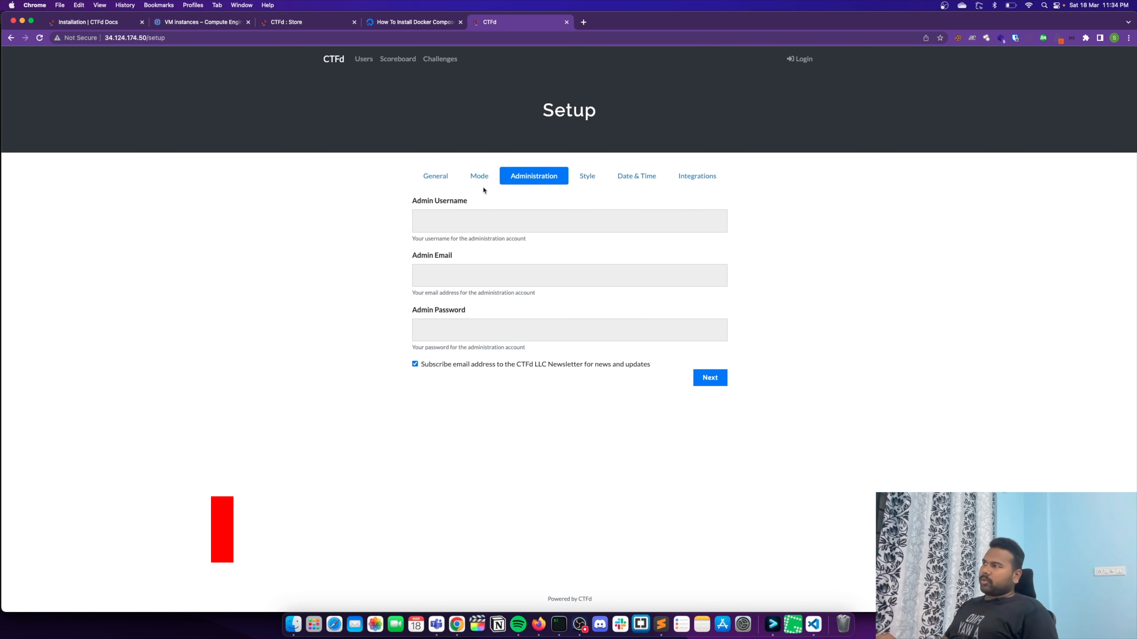
- Fill in the administrator account with the username admin, the admin email address and the admin password
{"action": "left_click", "coordinate": [490, 221]}
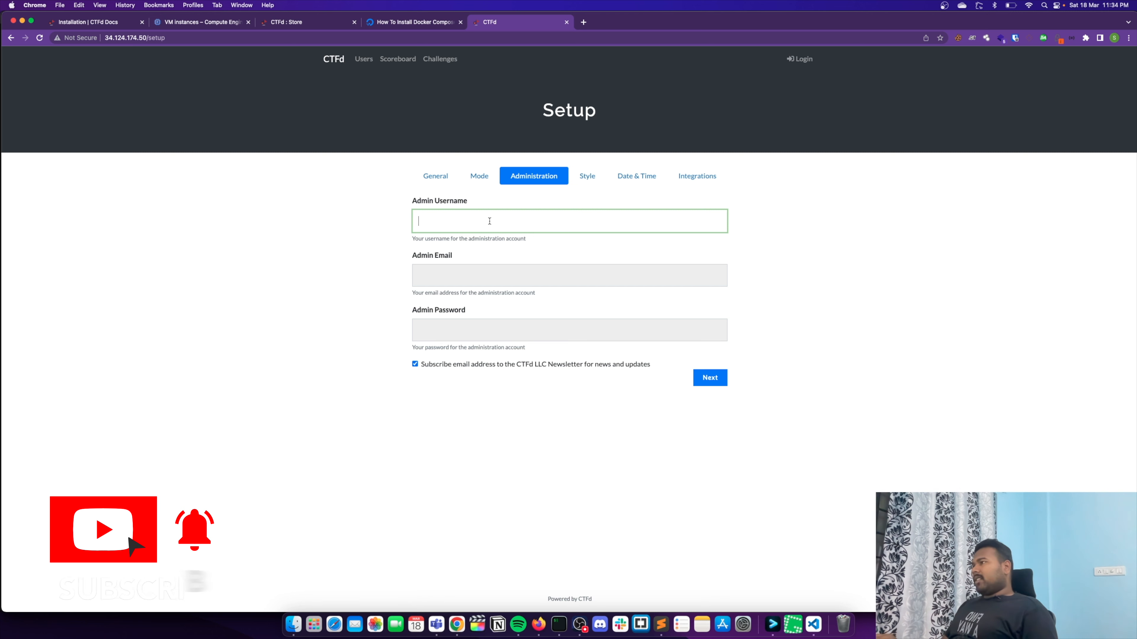
{"action": "type", "text": "admin"}
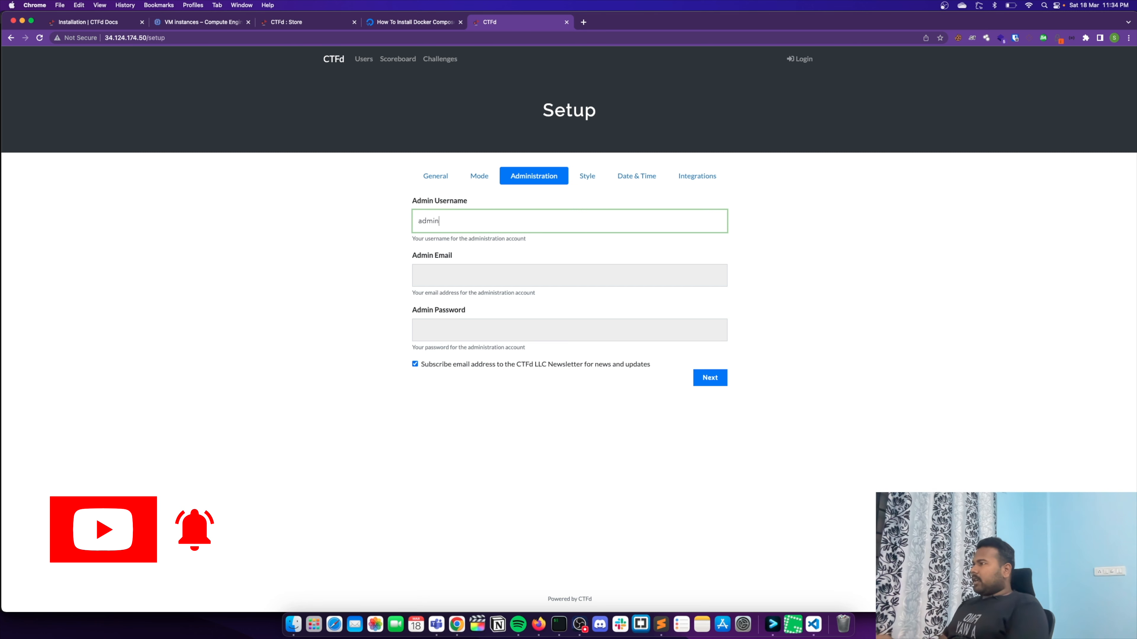
{"action": "key", "text": "Tab"}
{"action": "key", "text": "Tab"}
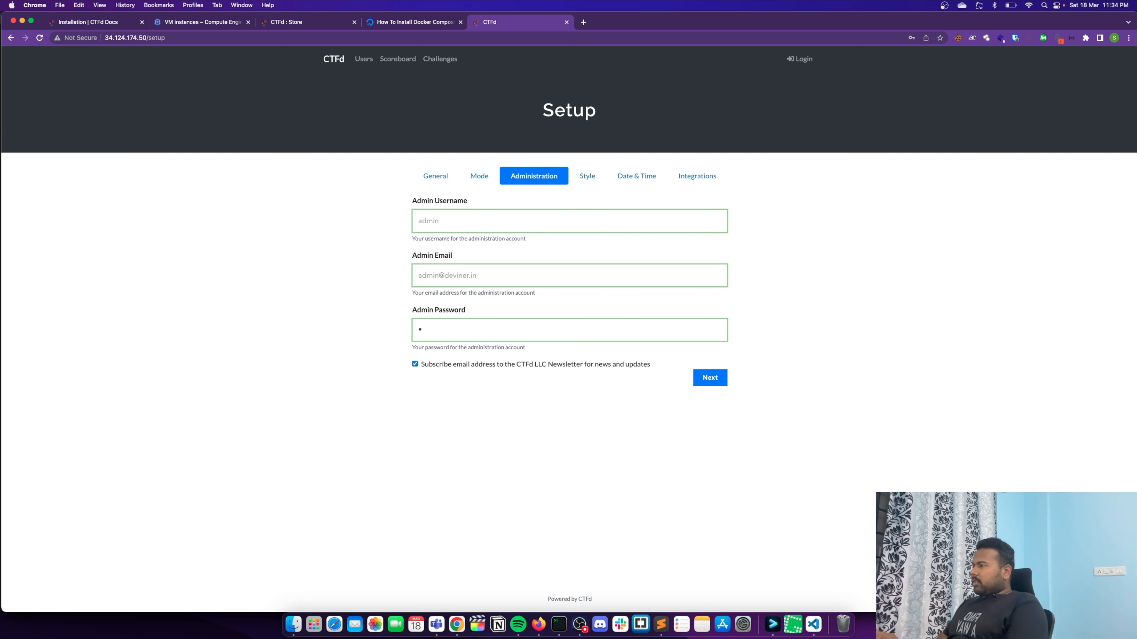
{"action": "type", "text": "••••"}
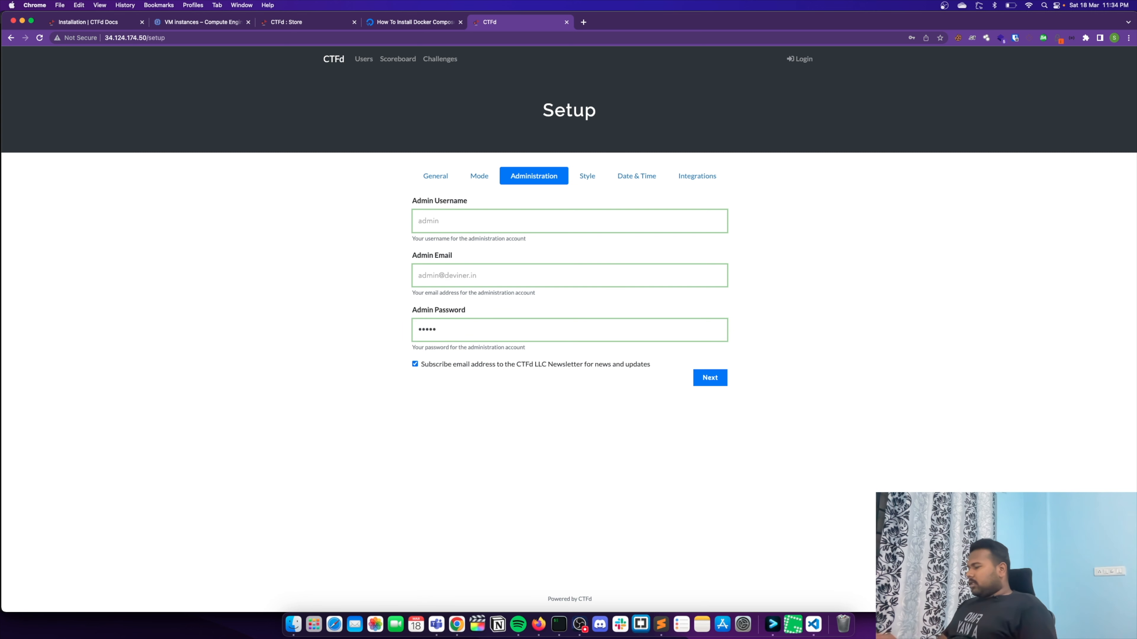
{"action": "type", "text": "•••"}
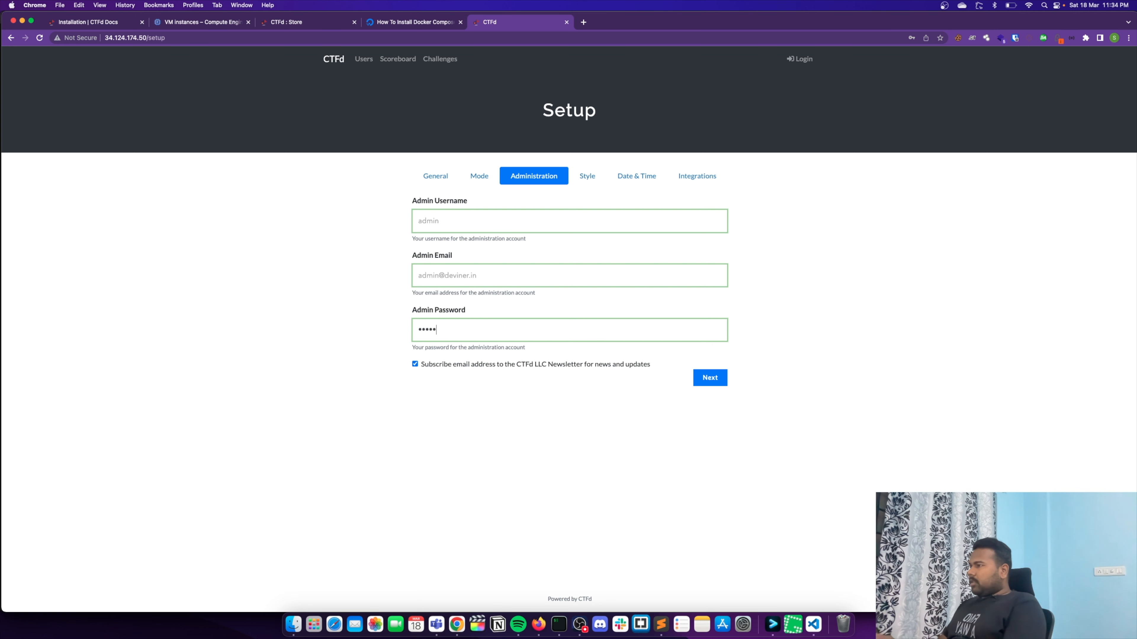
- Opt out of the CTFd LLC newsletter subscription and continue to the style settings
{"action": "left_click", "coordinate": [480, 367]}
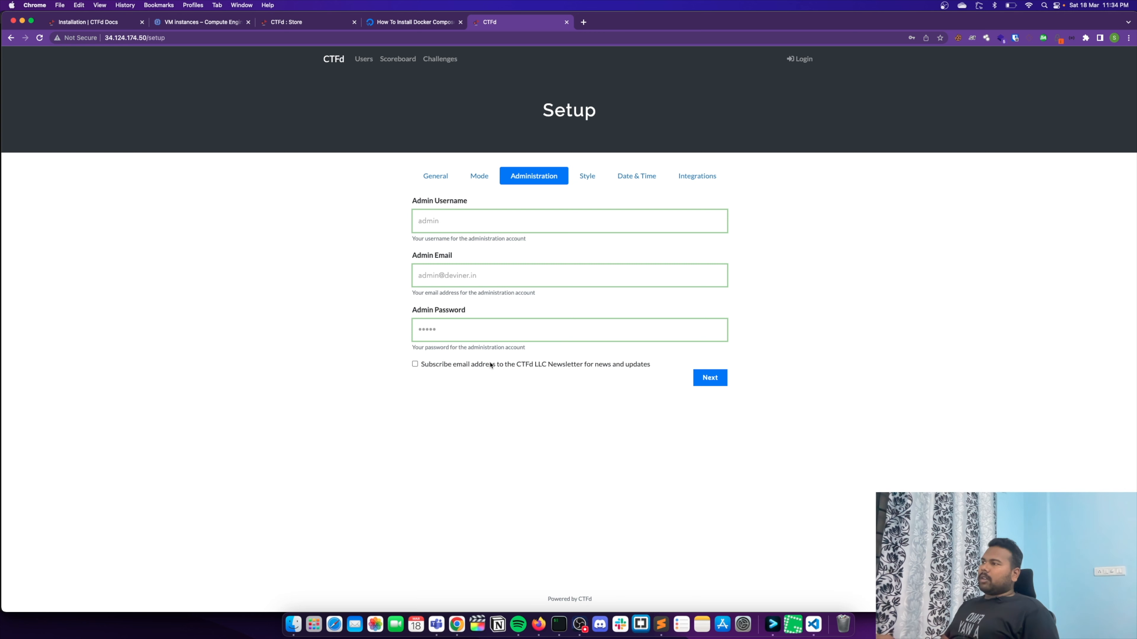
{"action": "left_click_drag", "start_coordinate": [484, 271], "coordinate": [415, 270]}
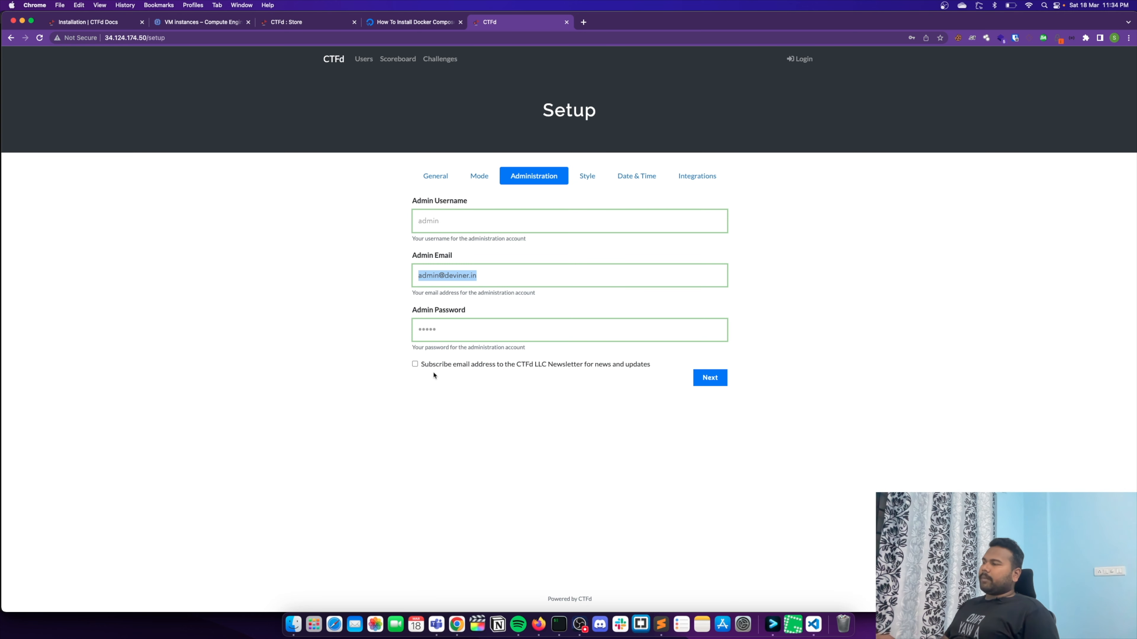
{"action": "left_click", "coordinate": [421, 395]}
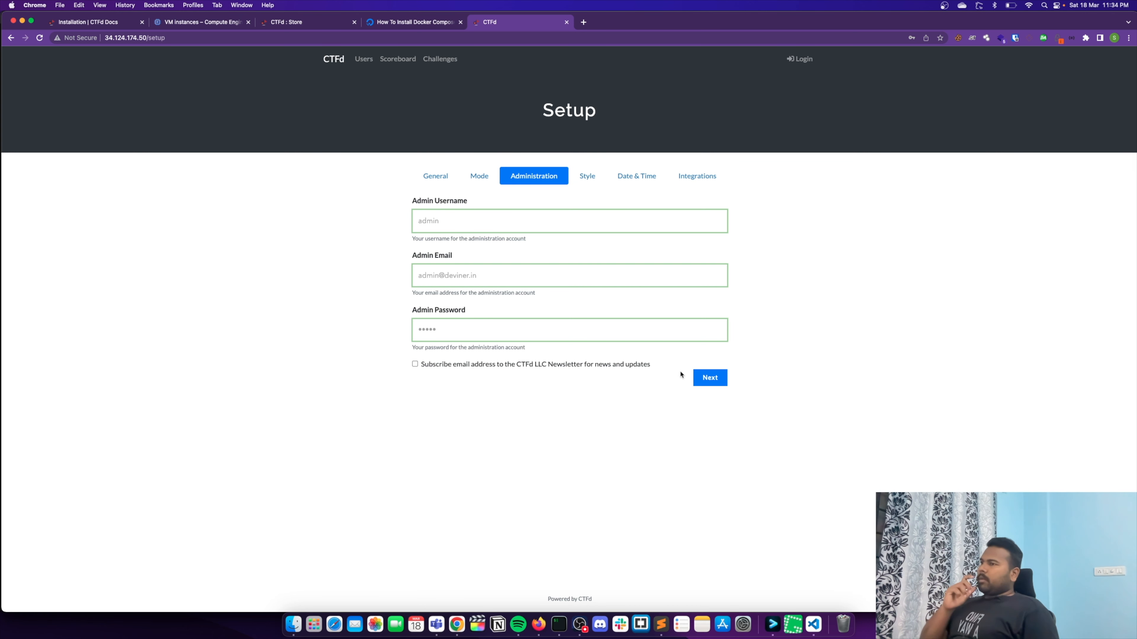
{"action": "left_click", "coordinate": [710, 377]}
- Keep the core theme without uploading a logo, banner or small icon, and continue to the date and time settings
{"action": "left_click", "coordinate": [445, 220]}
{"action": "left_click", "coordinate": [719, 404]}
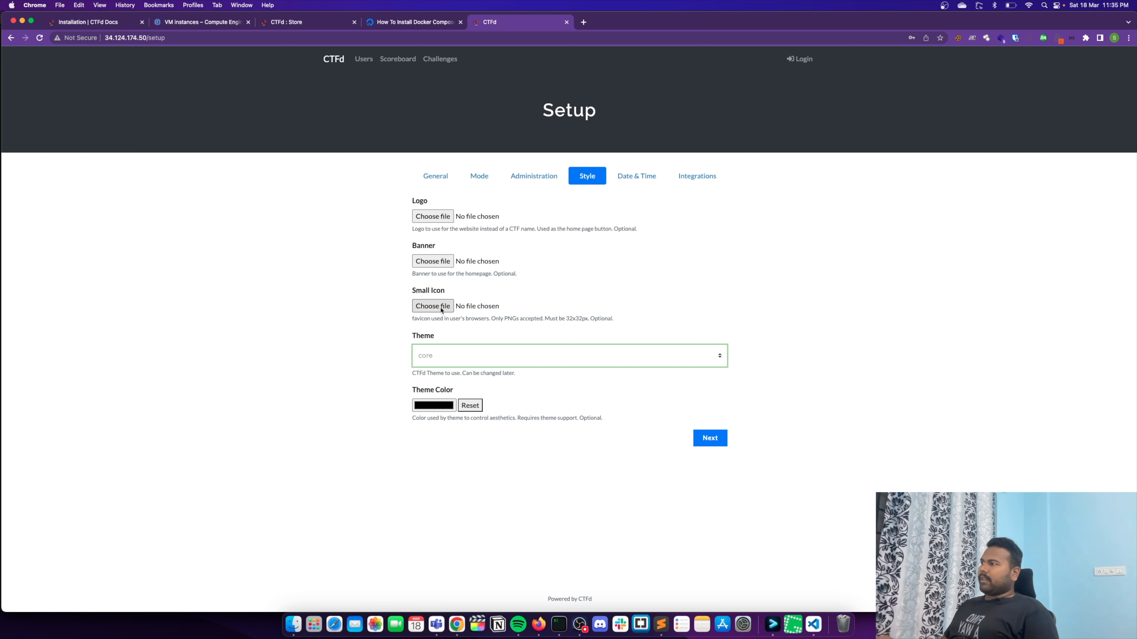
{"action": "left_click", "coordinate": [665, 355]}
{"action": "left_click", "coordinate": [647, 355]}
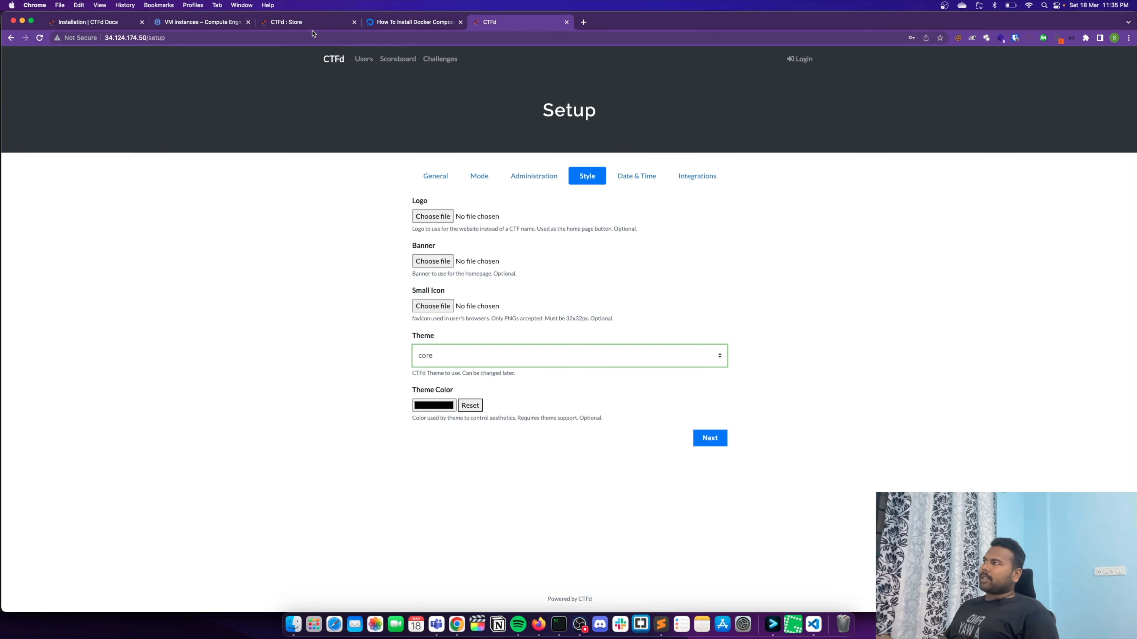
{"action": "left_click", "coordinate": [609, 358]}
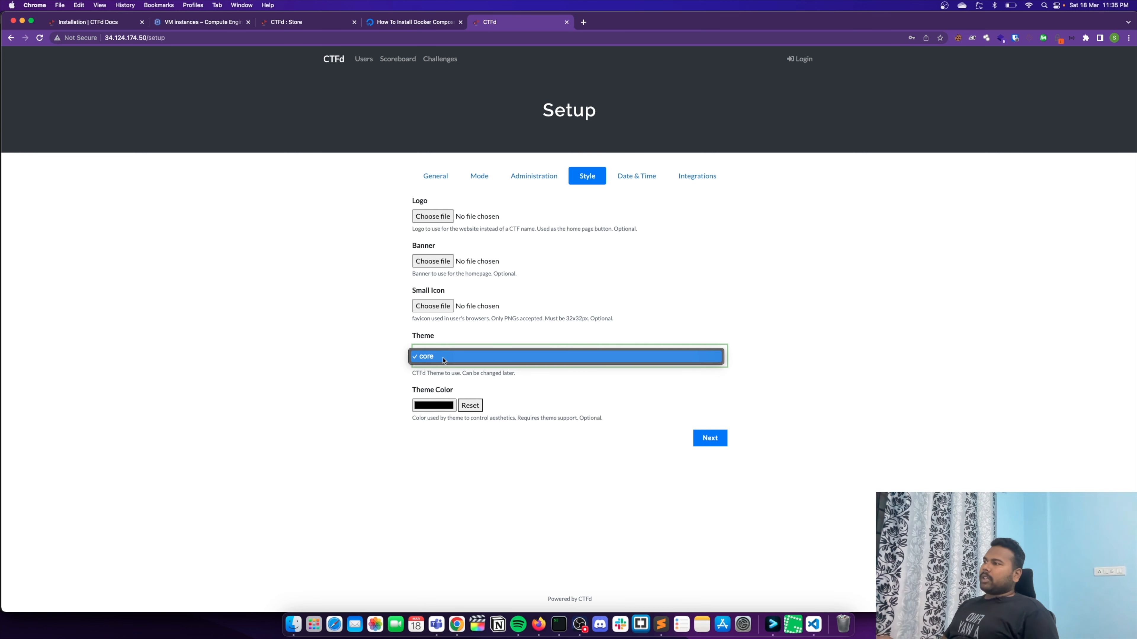
{"action": "left_click", "coordinate": [479, 365]}
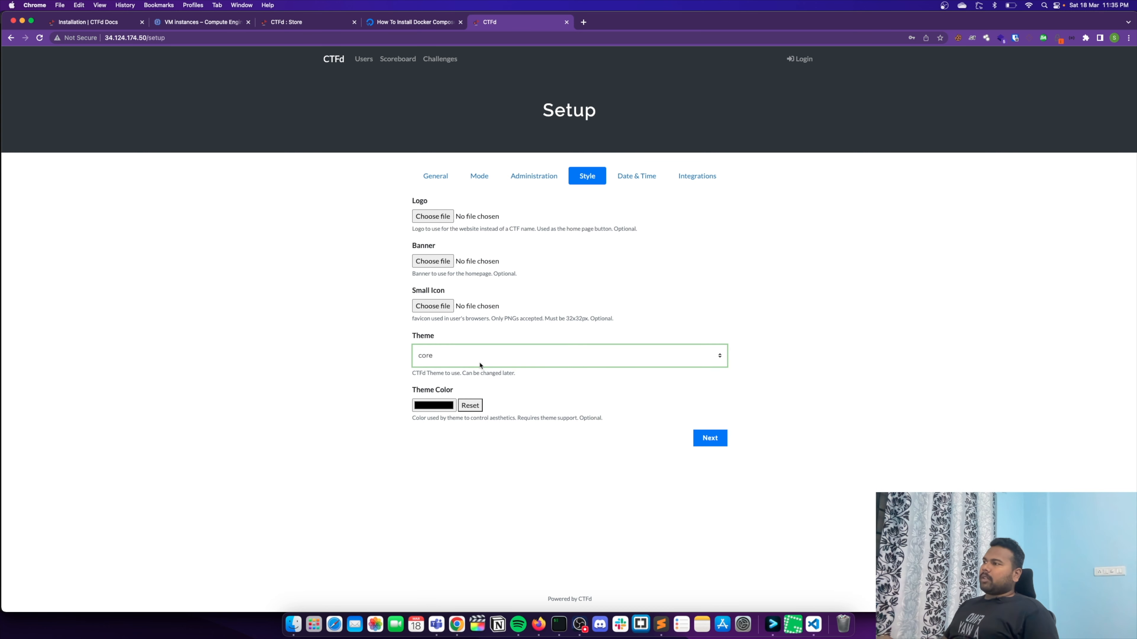
{"action": "left_click", "coordinate": [710, 437]}
- Set the CTF's start to 18/03/2023 at 11:35 PM
{"action": "left_click", "coordinate": [499, 238]}
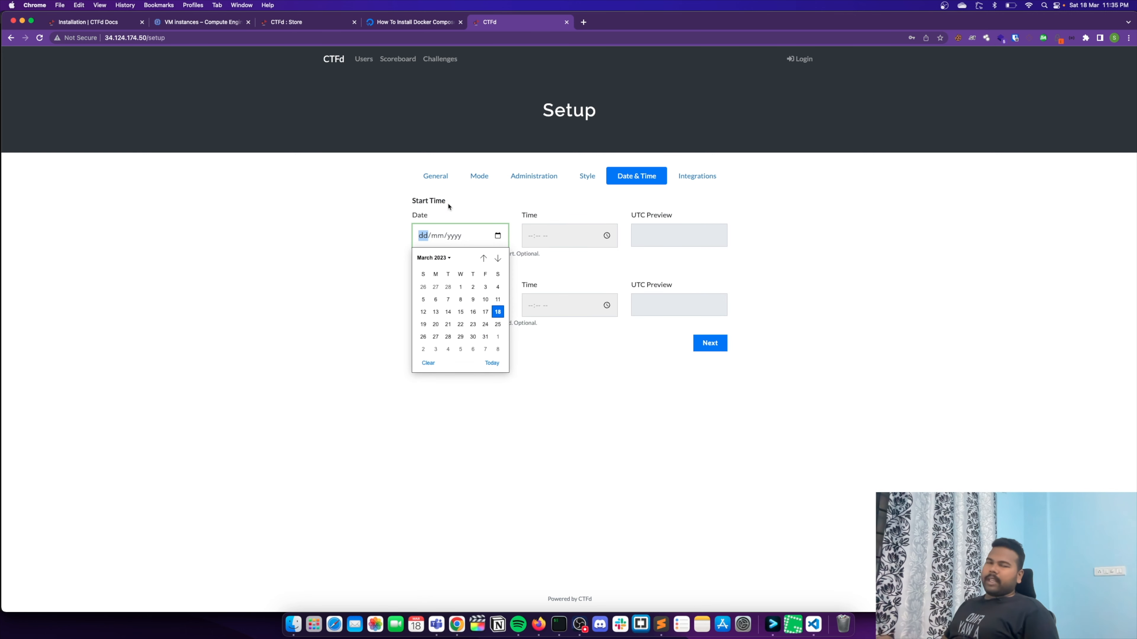
{"action": "left_click", "coordinate": [497, 311]}
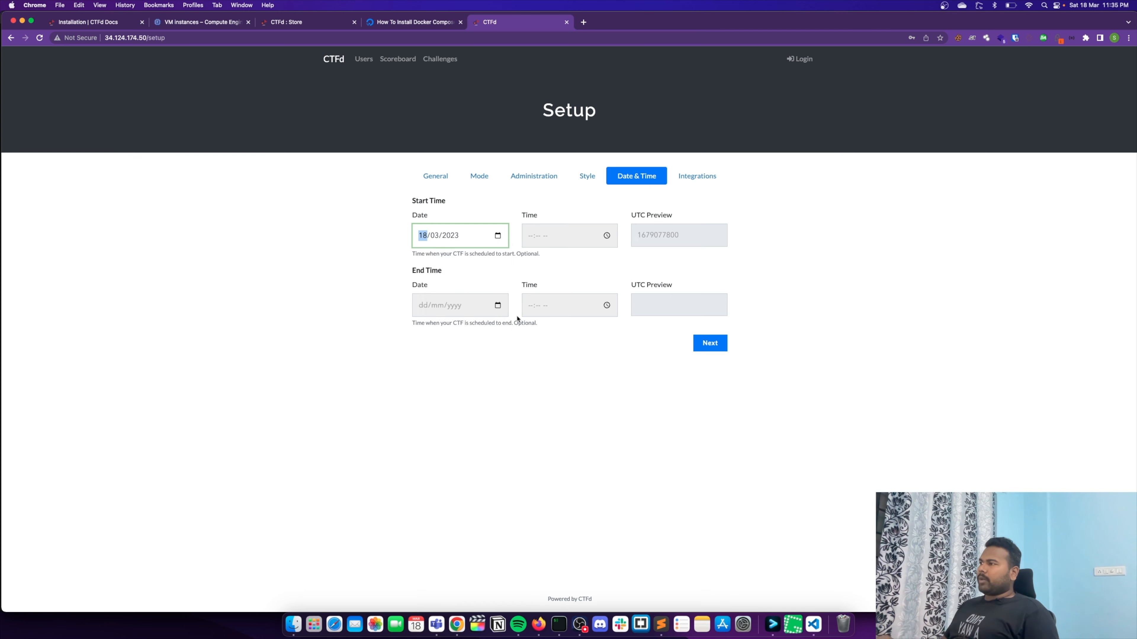
{"action": "left_click", "coordinate": [607, 236]}
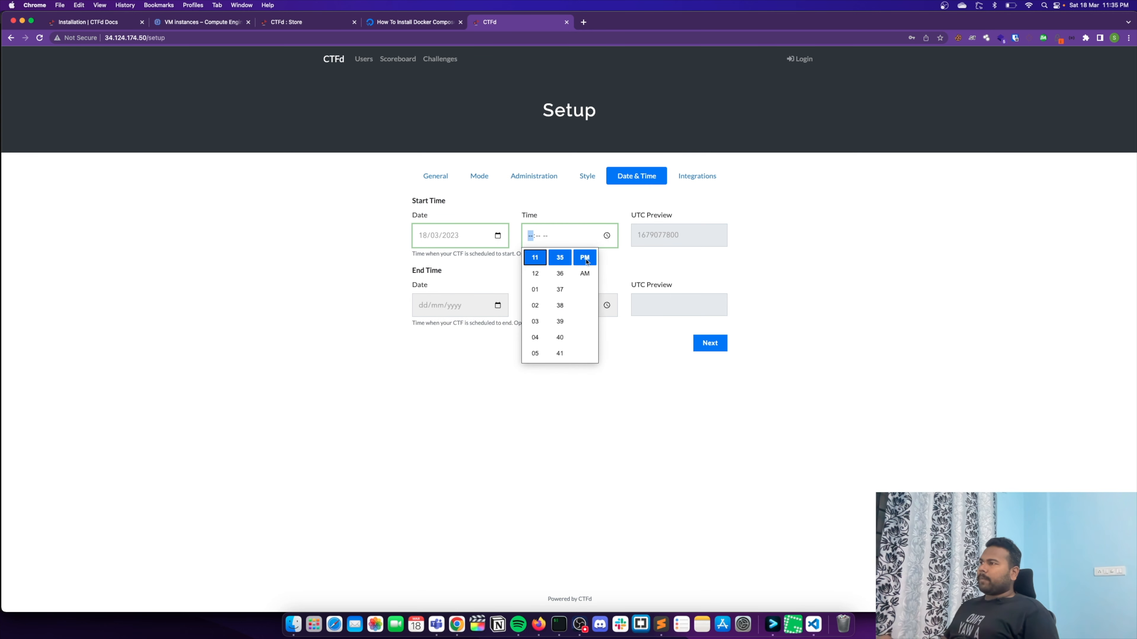
{"action": "left_click", "coordinate": [672, 237]}
- Set the CTF's end to 19/03/2023 at 11:35 PM and continue to the integrations page
{"action": "left_click", "coordinate": [498, 305]}
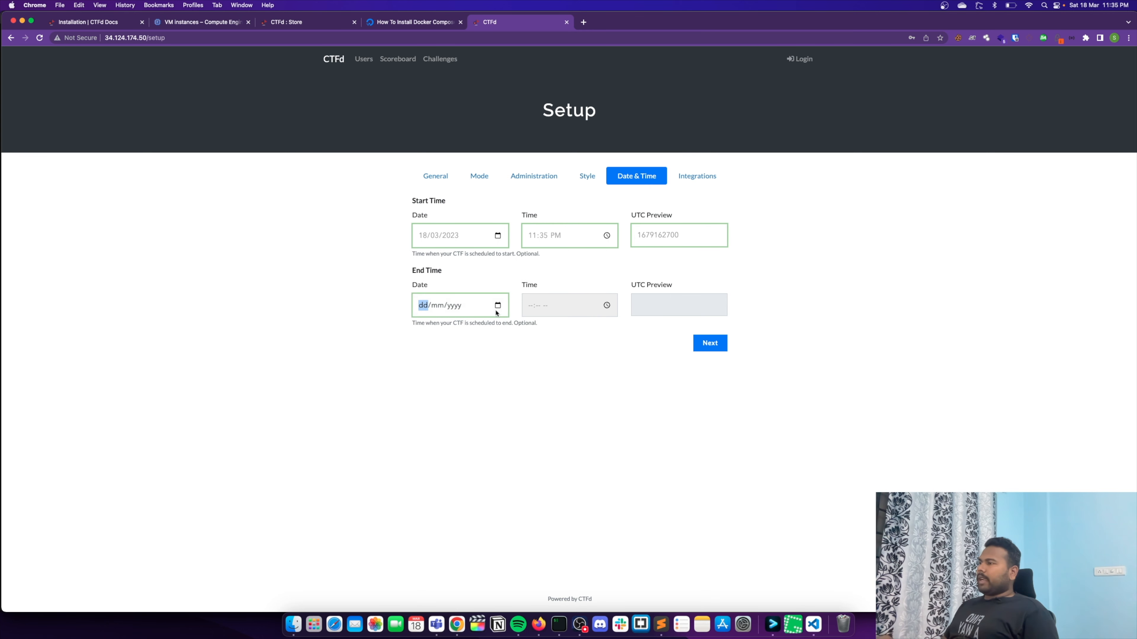
{"action": "left_click", "coordinate": [423, 394]}
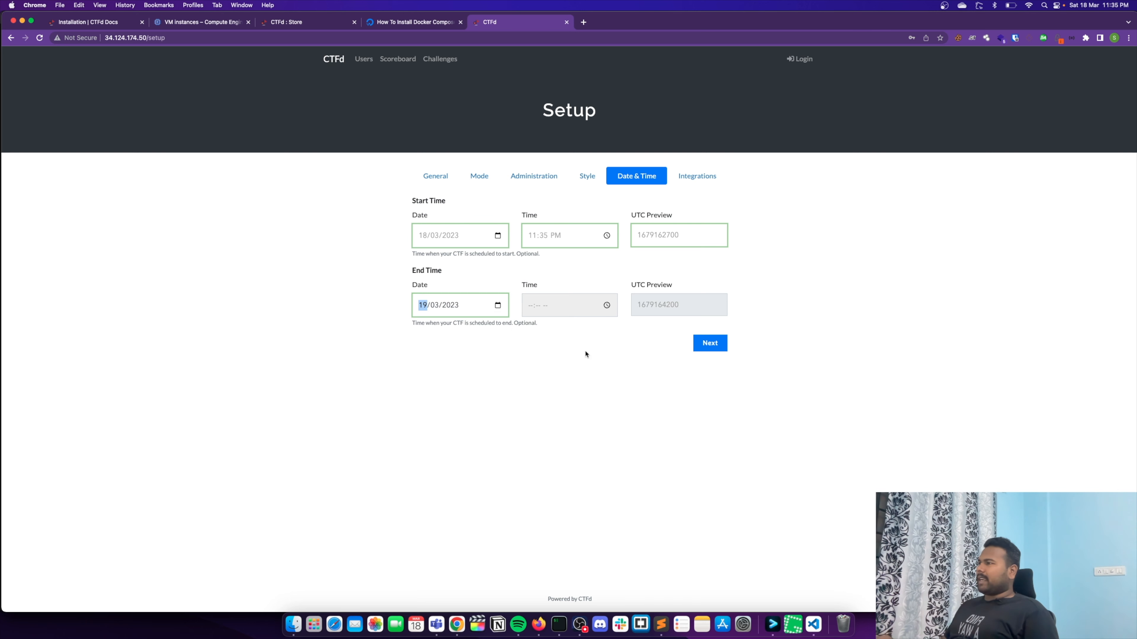
{"action": "left_click", "coordinate": [607, 306]}
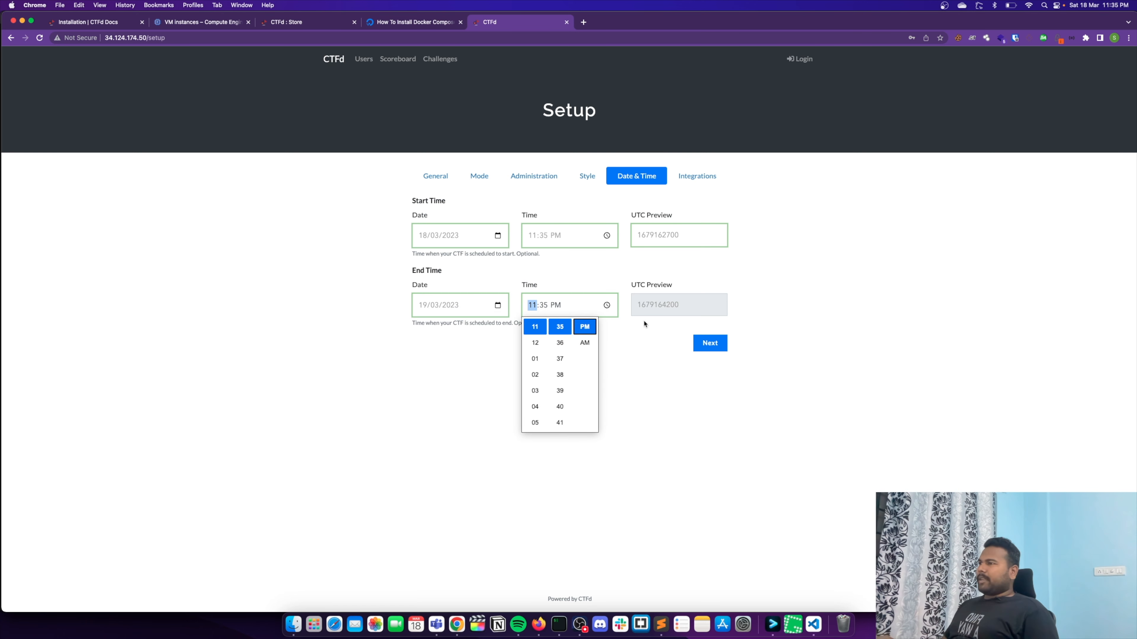
{"action": "left_click", "coordinate": [665, 313]}
{"action": "left_click", "coordinate": [713, 345]}
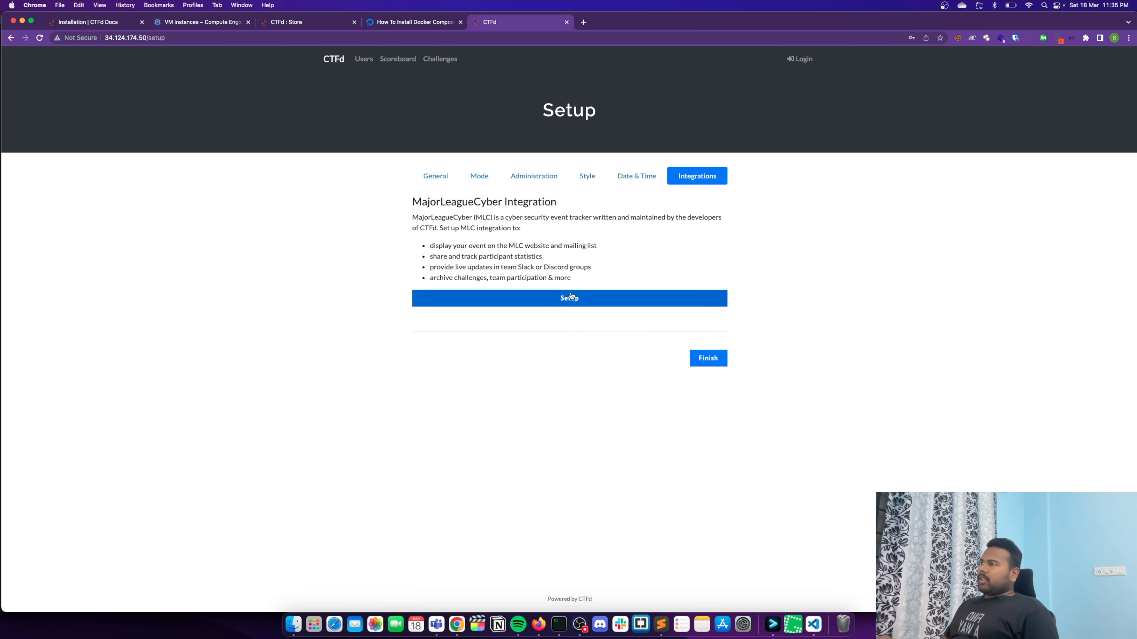
{"action": "left_click_drag", "start_coordinate": [420, 209], "coordinate": [596, 210]}
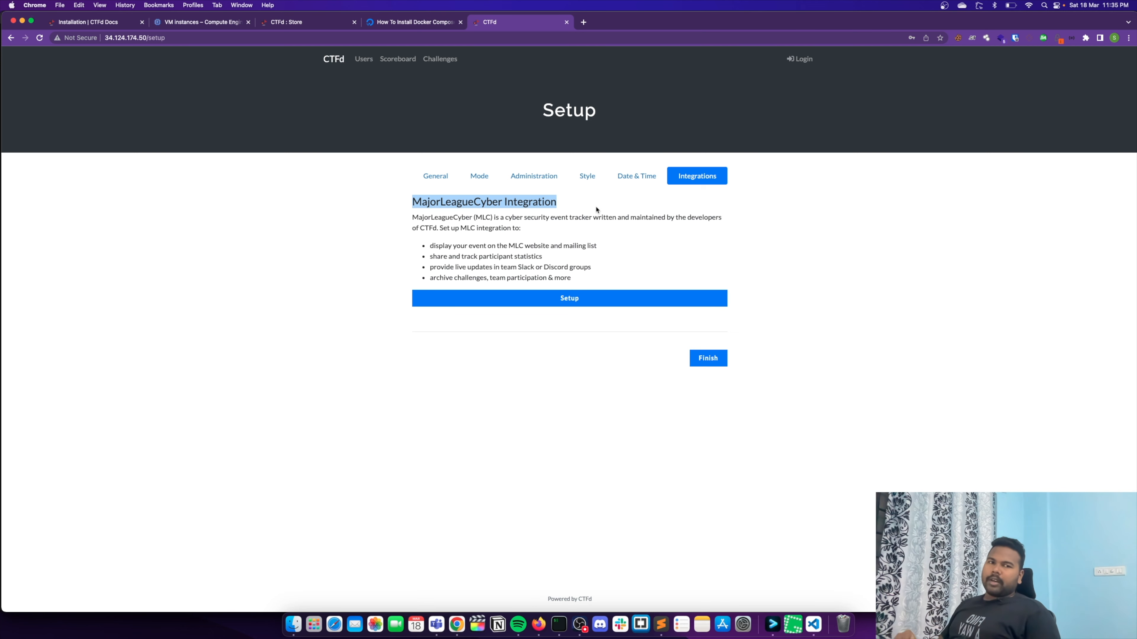
{"action": "triple_click", "coordinate": [454, 203]}
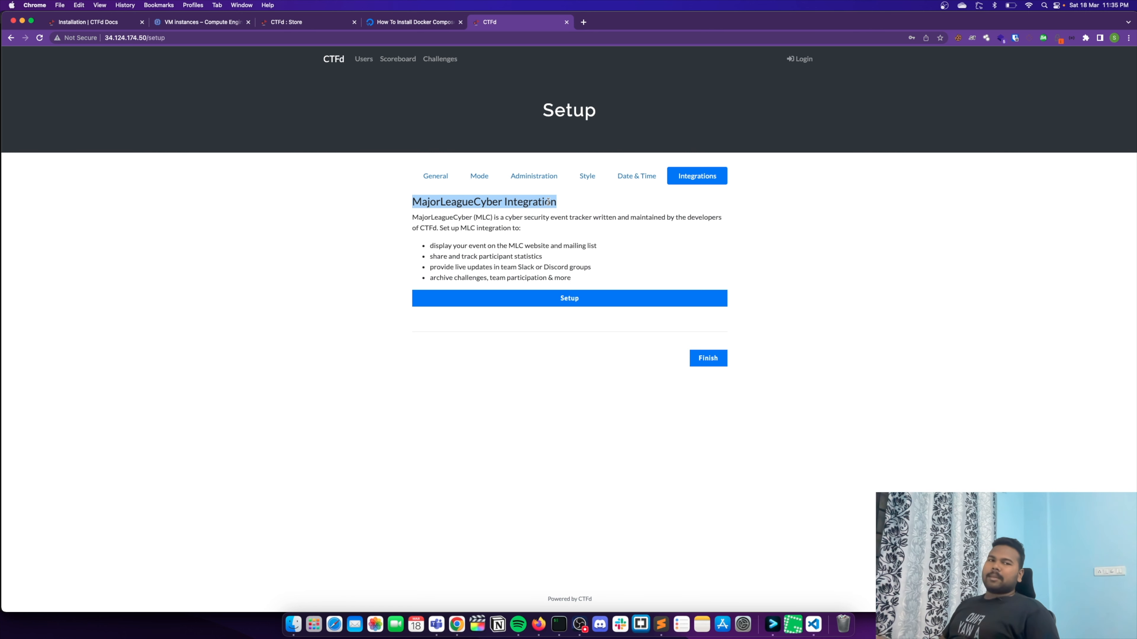
{"action": "triple_click", "coordinate": [486, 202]}
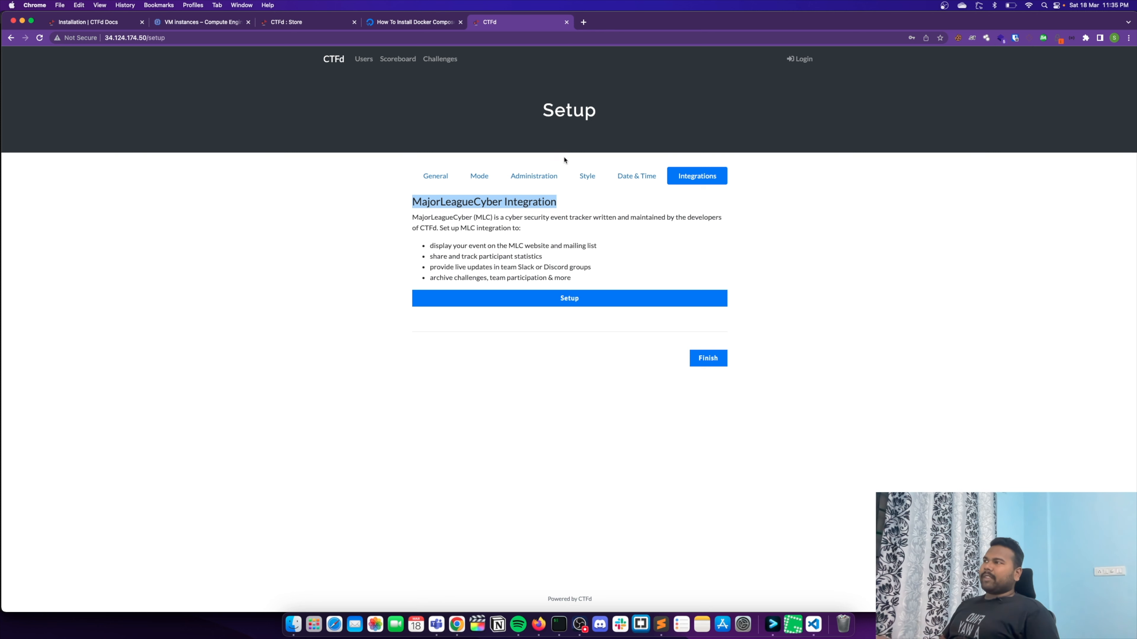
- Finish the setup without the MajorLeagueCyber integration and decline saving the admin login in the browser
{"action": "left_click_drag", "start_coordinate": [543, 112], "coordinate": [600, 116]}
{"action": "left_click", "coordinate": [625, 125]}
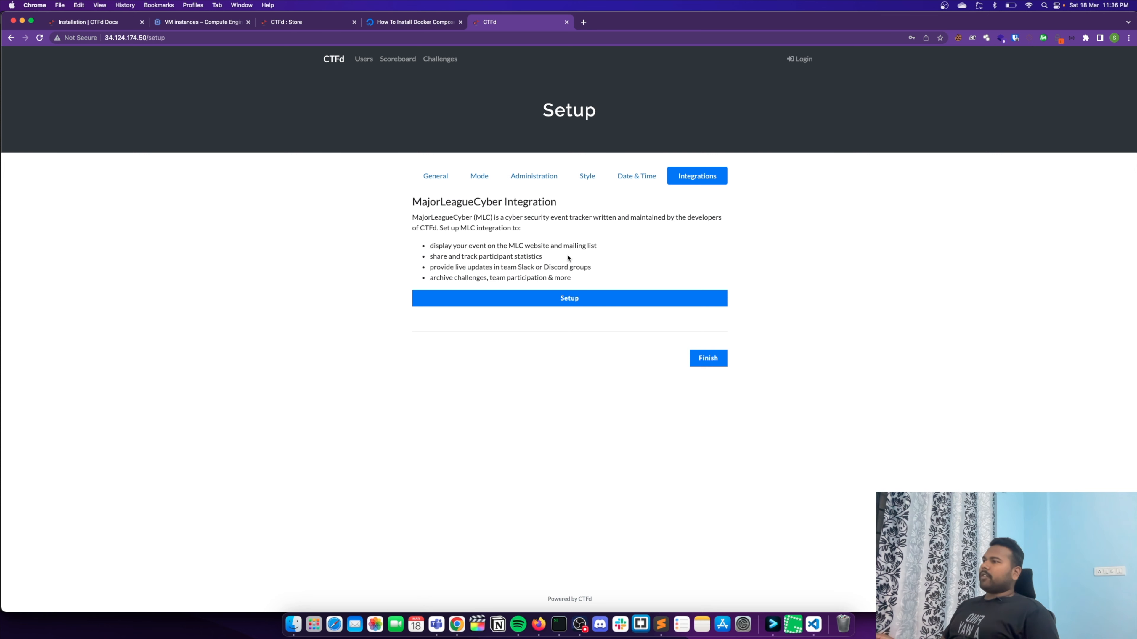
{"action": "left_click", "coordinate": [719, 359]}
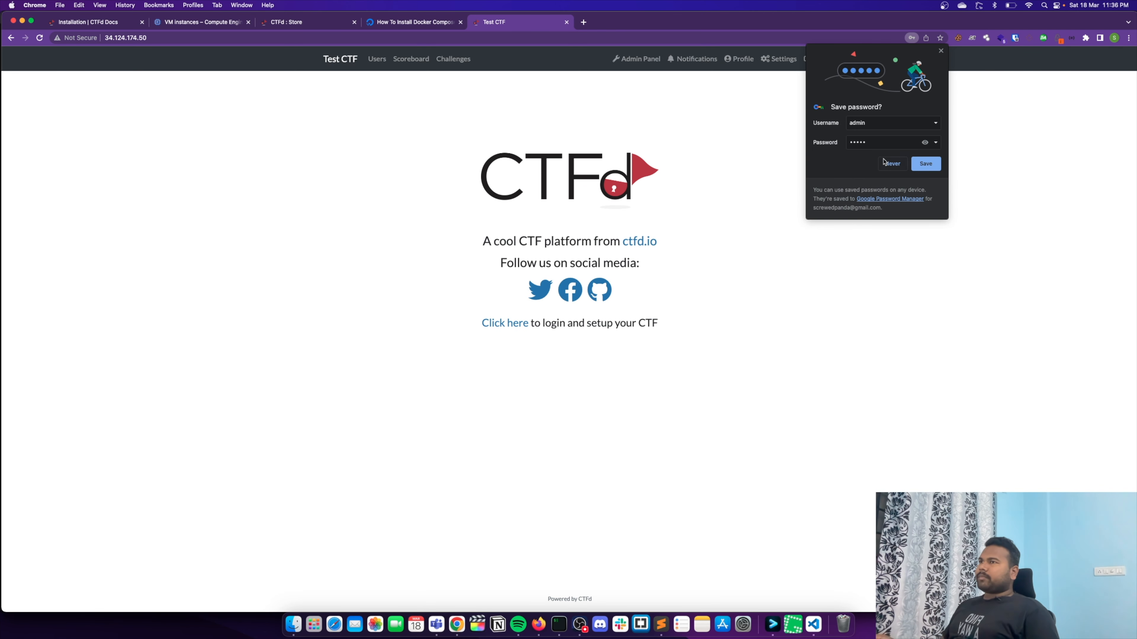
{"action": "left_click", "coordinate": [884, 163]}
- Open the admin panel and review the solve count, score distribution and solve percentage charts on the statistics page
{"action": "left_click", "coordinate": [637, 59]}
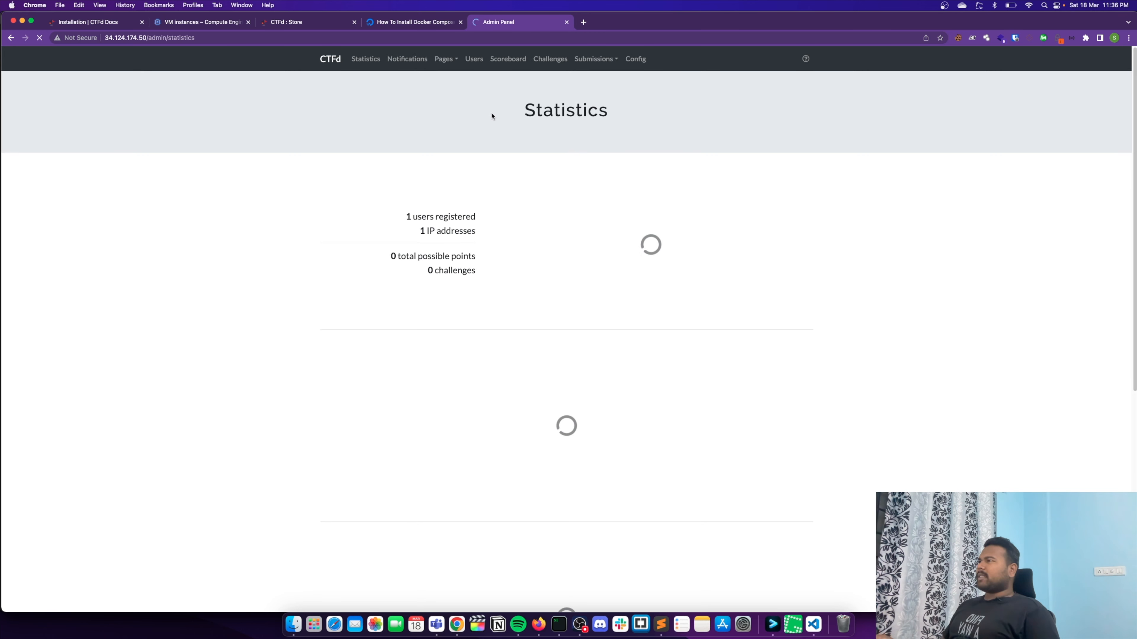
{"action": "scroll", "coordinate": [489, 210], "scroll_direction": "down", "scroll_amount": 4}
{"action": "scroll", "coordinate": [477, 226], "scroll_direction": "up", "scroll_amount": 2}
{"action": "scroll", "coordinate": [479, 226], "scroll_direction": "up", "scroll_amount": 2}
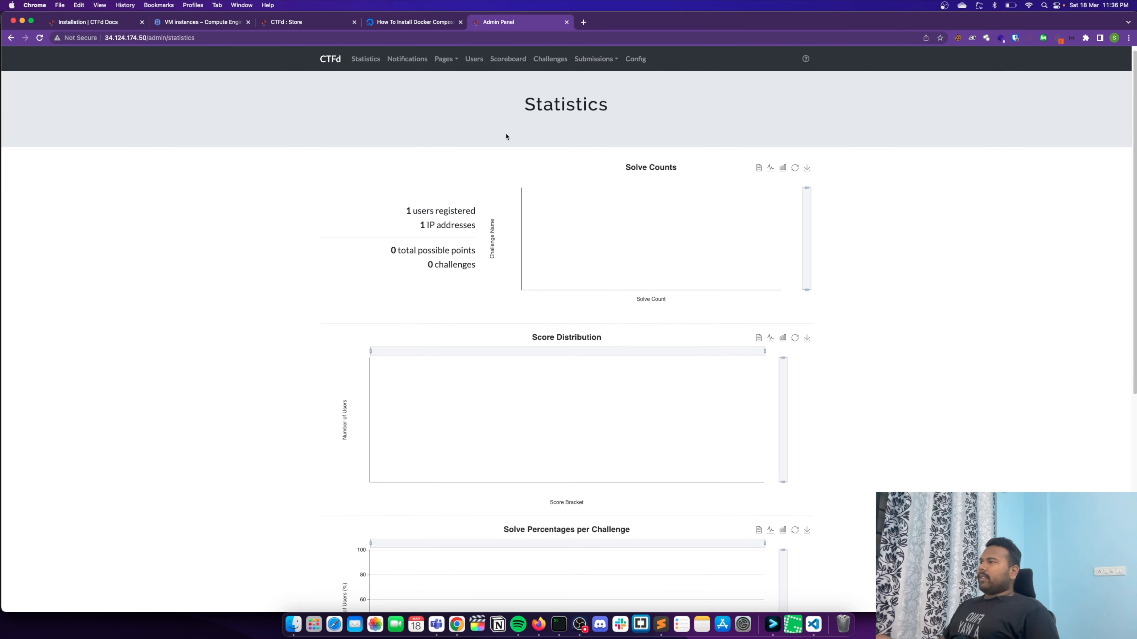
{"action": "scroll", "coordinate": [529, 271], "scroll_direction": "down", "scroll_amount": 2}
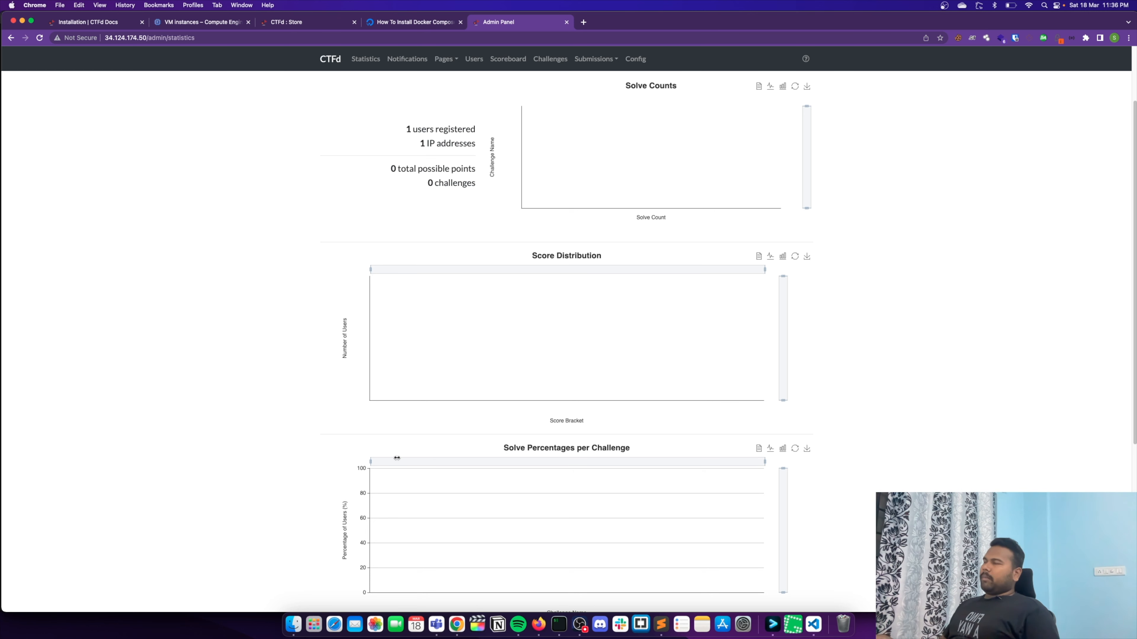
{"action": "scroll", "coordinate": [553, 310], "scroll_direction": "up", "scroll_amount": 5}
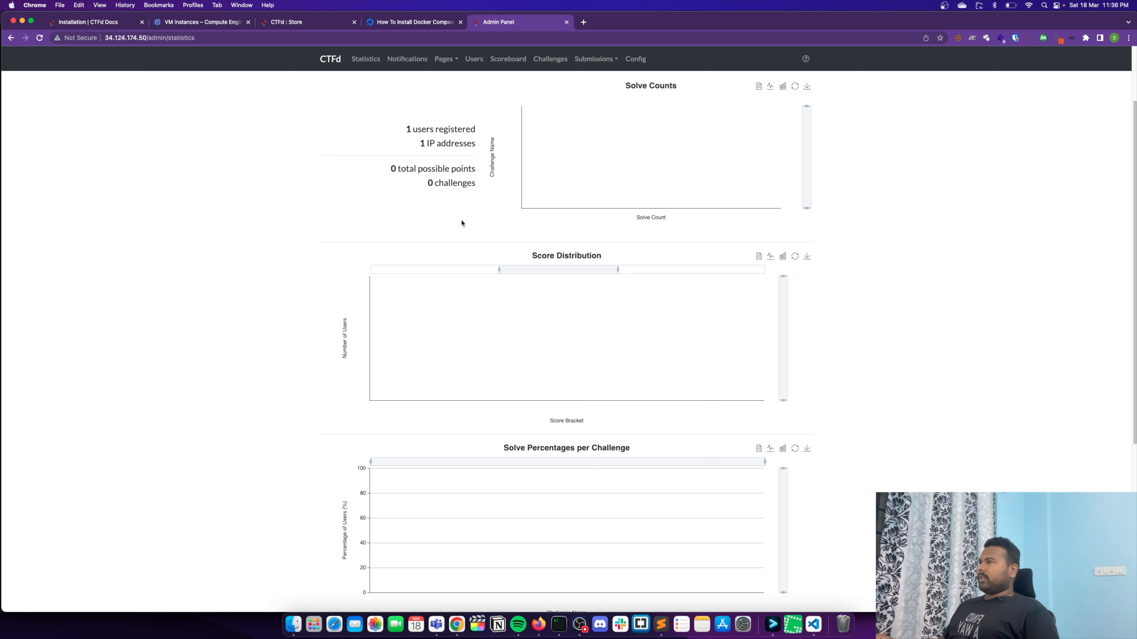
- Set the theme color to bright green in the theme configuration and generate the matching CSS in the theme header
{"action": "left_click", "coordinate": [631, 65]}
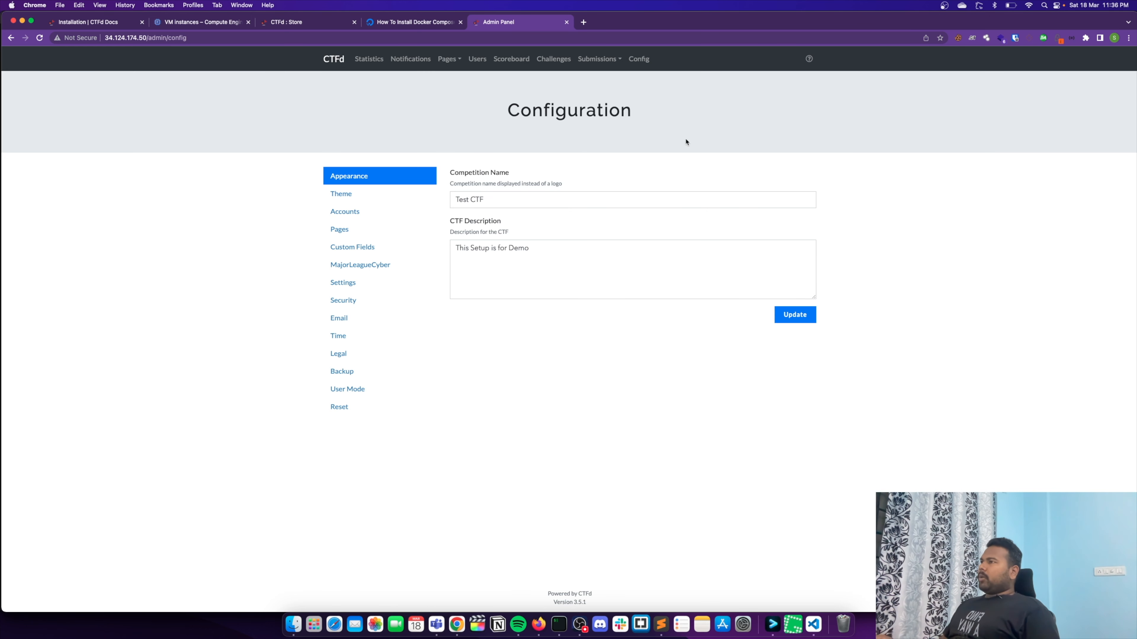
{"action": "left_click", "coordinate": [356, 192]}
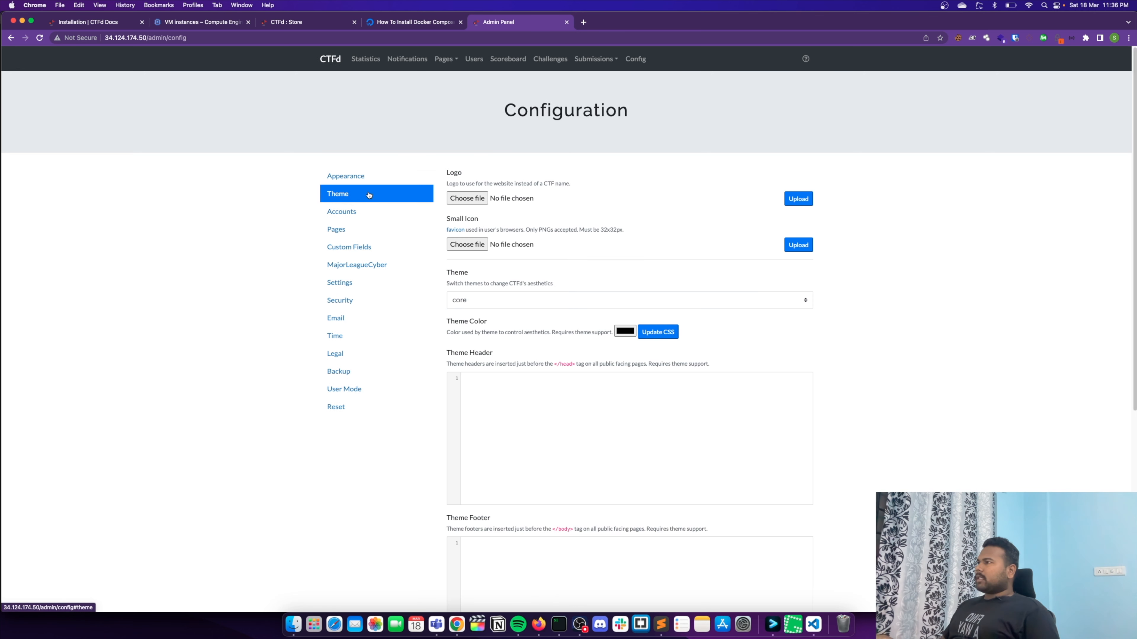
{"action": "left_click_drag", "start_coordinate": [451, 354], "coordinate": [541, 356]}
{"action": "left_click", "coordinate": [498, 390]}
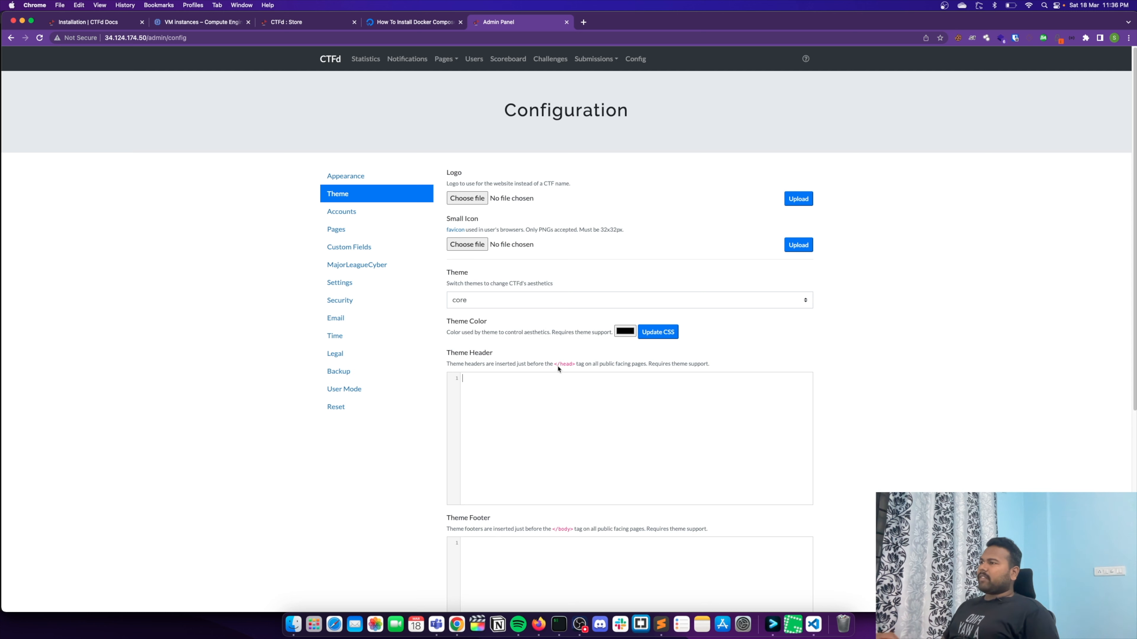
{"action": "scroll", "coordinate": [490, 354], "scroll_direction": "down", "scroll_amount": 3}
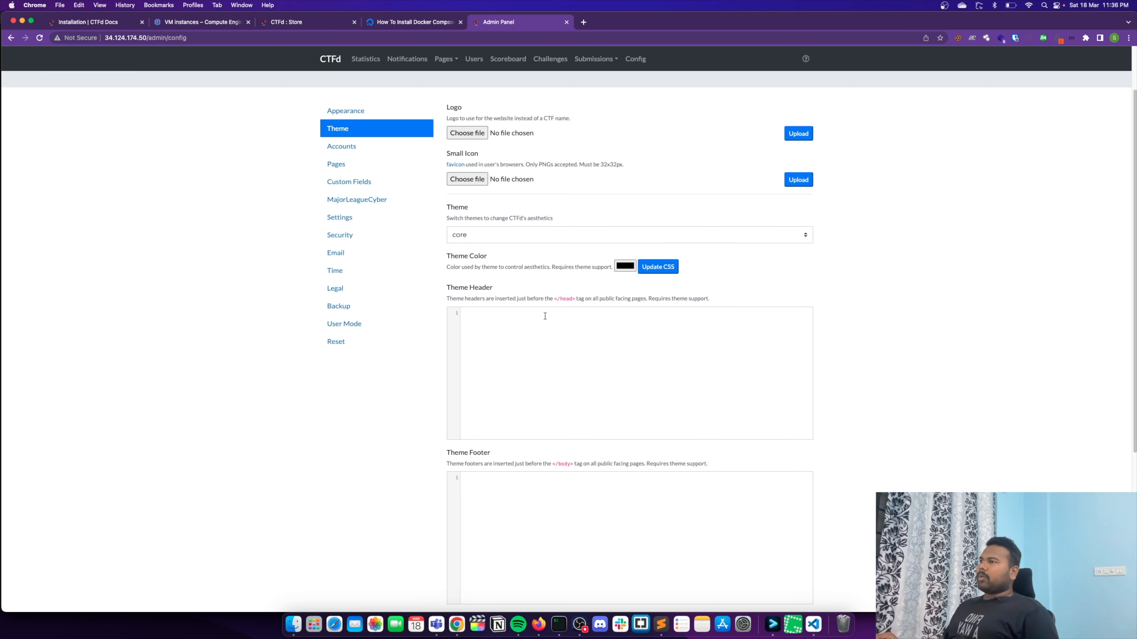
{"action": "left_click", "coordinate": [625, 265]}
{"action": "left_click_drag", "start_coordinate": [671, 325], "coordinate": [701, 278]}
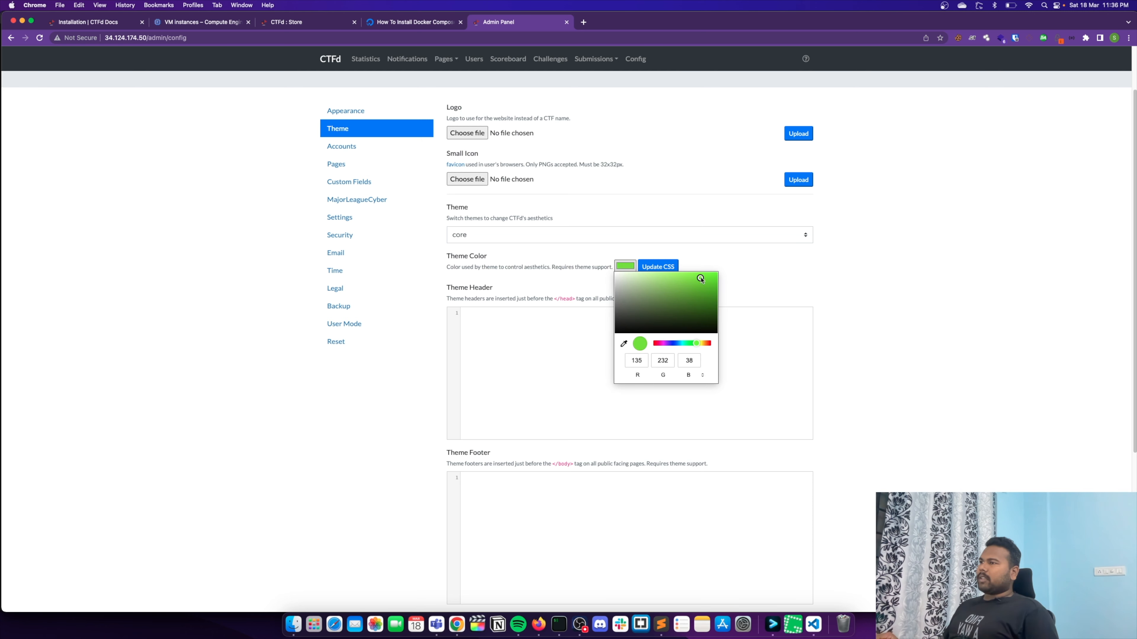
{"action": "left_click", "coordinate": [658, 266]}
- Check the generated theme header CSS, leave the theme footer and theme settings empty, and save the theme configuration
{"action": "left_click_drag", "start_coordinate": [585, 361], "coordinate": [373, 307]}
{"action": "left_click", "coordinate": [563, 363]}
{"action": "left_click_drag", "start_coordinate": [553, 300], "coordinate": [586, 299]}
{"action": "left_click", "coordinate": [616, 447]}
{"action": "scroll", "coordinate": [623, 421], "scroll_direction": "down", "scroll_amount": 5}
{"action": "left_click", "coordinate": [591, 372]}
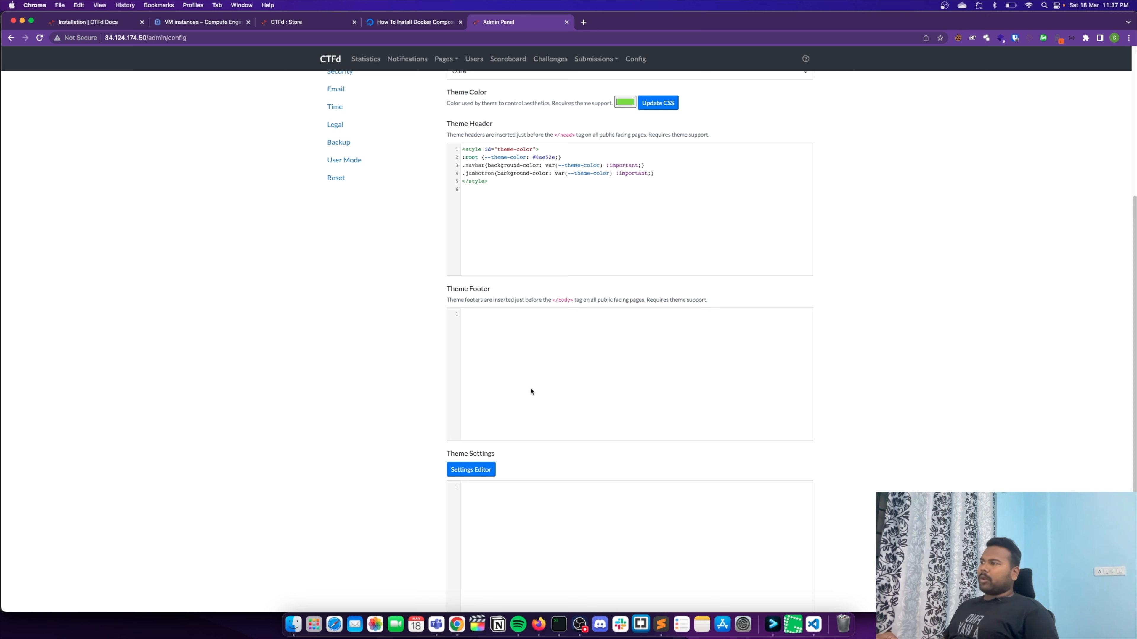
{"action": "scroll", "coordinate": [543, 381], "scroll_direction": "down", "scroll_amount": 3}
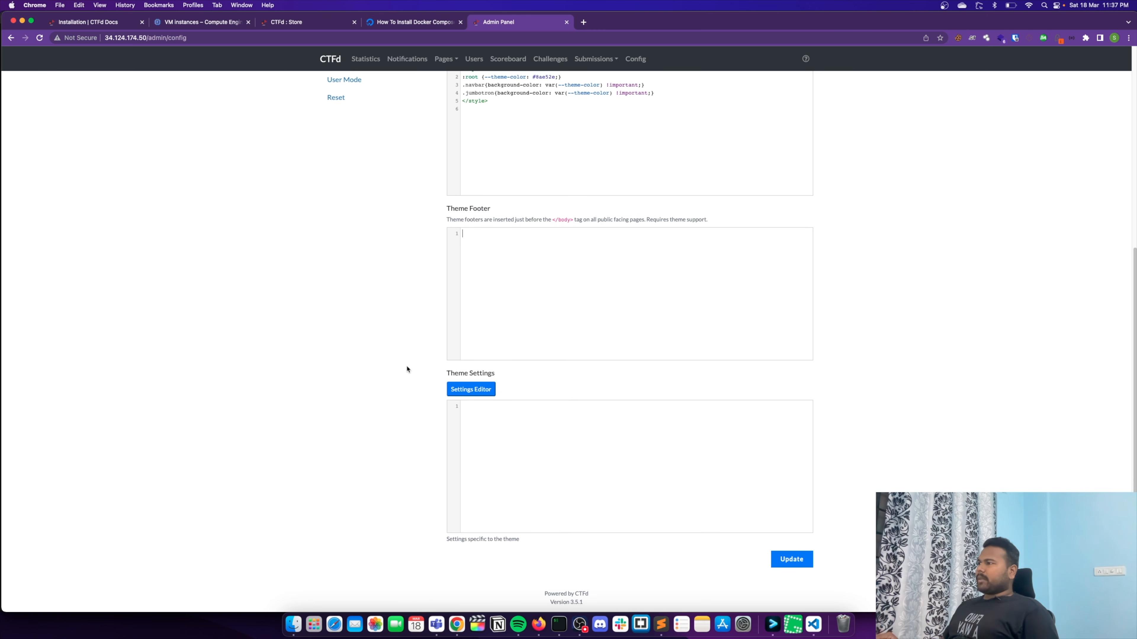
{"action": "left_click", "coordinate": [623, 497]}
{"action": "left_click", "coordinate": [790, 559]}
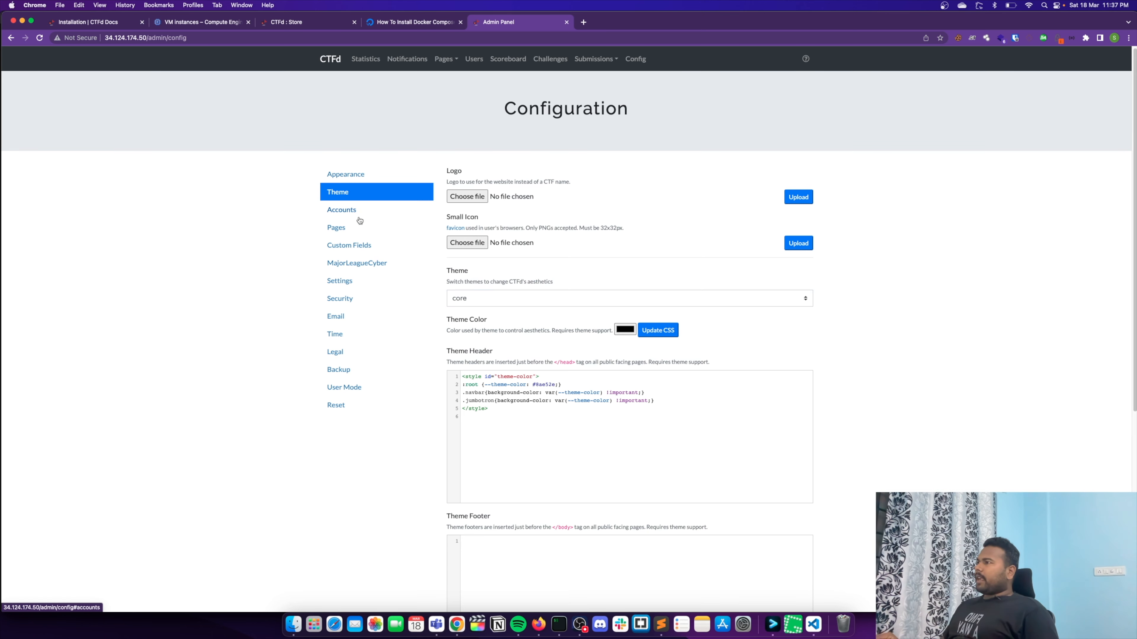
- Review the account configuration, including the team size field and the available team creation options
{"action": "left_click", "coordinate": [360, 219]}
{"action": "left_click", "coordinate": [371, 227]}
{"action": "left_click", "coordinate": [382, 213]}
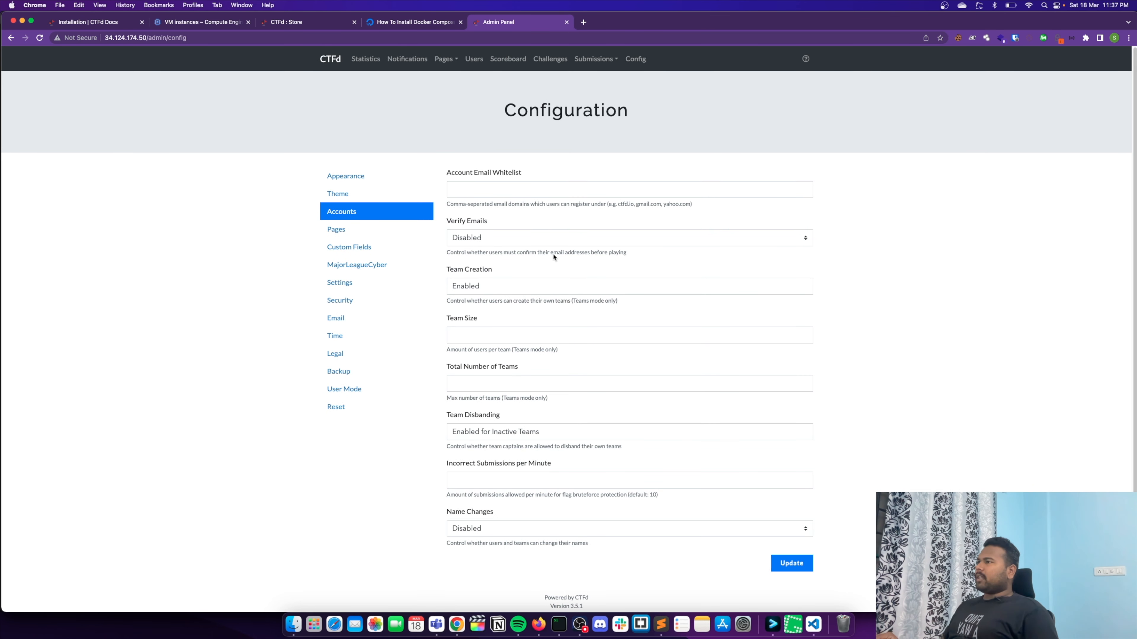
{"action": "scroll", "coordinate": [805, 335], "scroll_direction": "down", "scroll_amount": 1}
{"action": "left_click", "coordinate": [793, 333]}
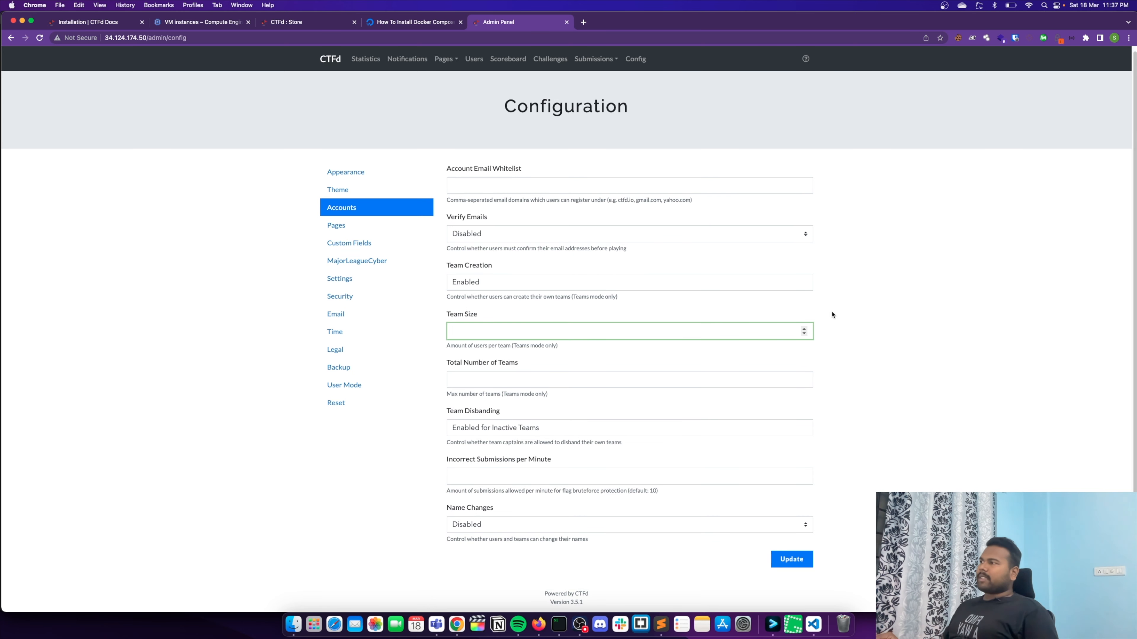
{"action": "left_click", "coordinate": [703, 288]}
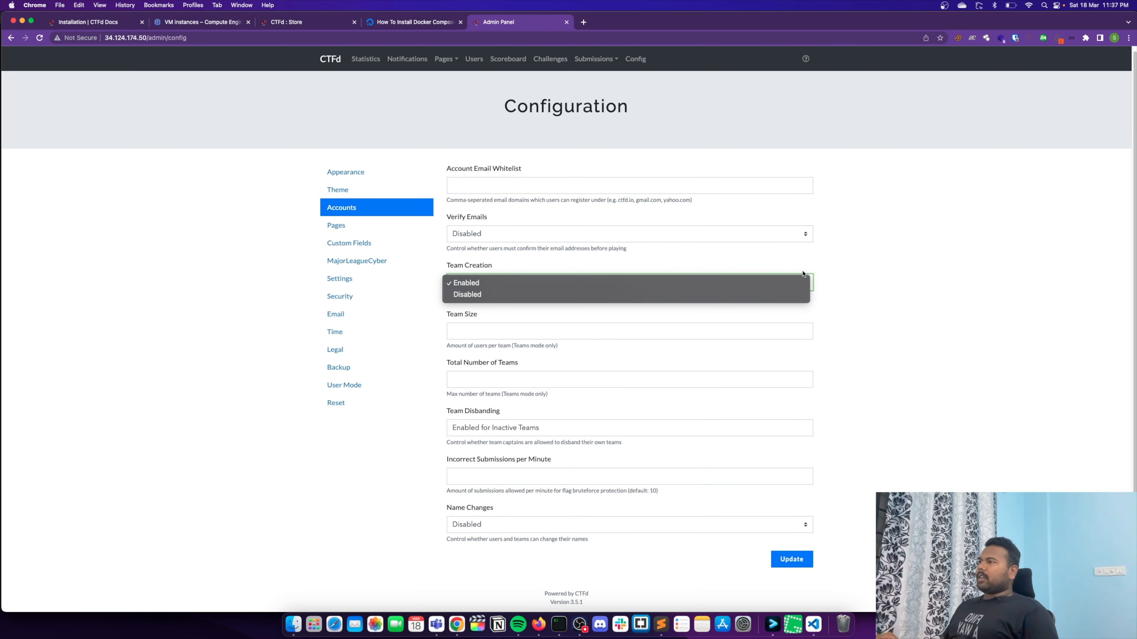
{"action": "left_click", "coordinate": [754, 274]}
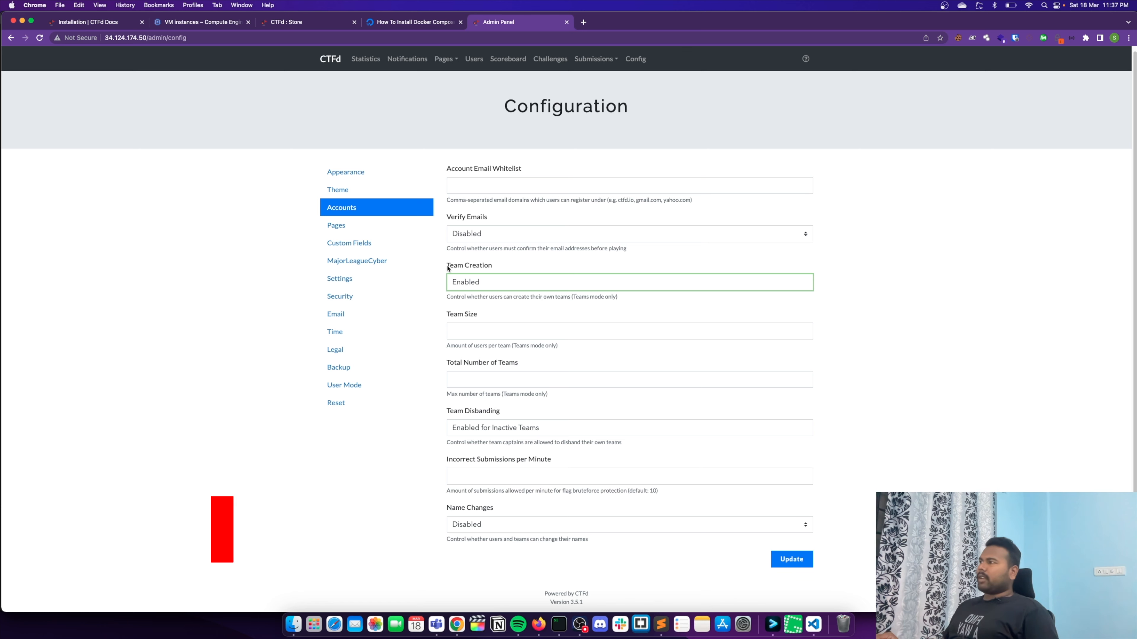
- Examine the robots.txt rules in the Pages configuration, especially the Disallow rule for /admin
{"action": "left_click", "coordinate": [372, 228]}
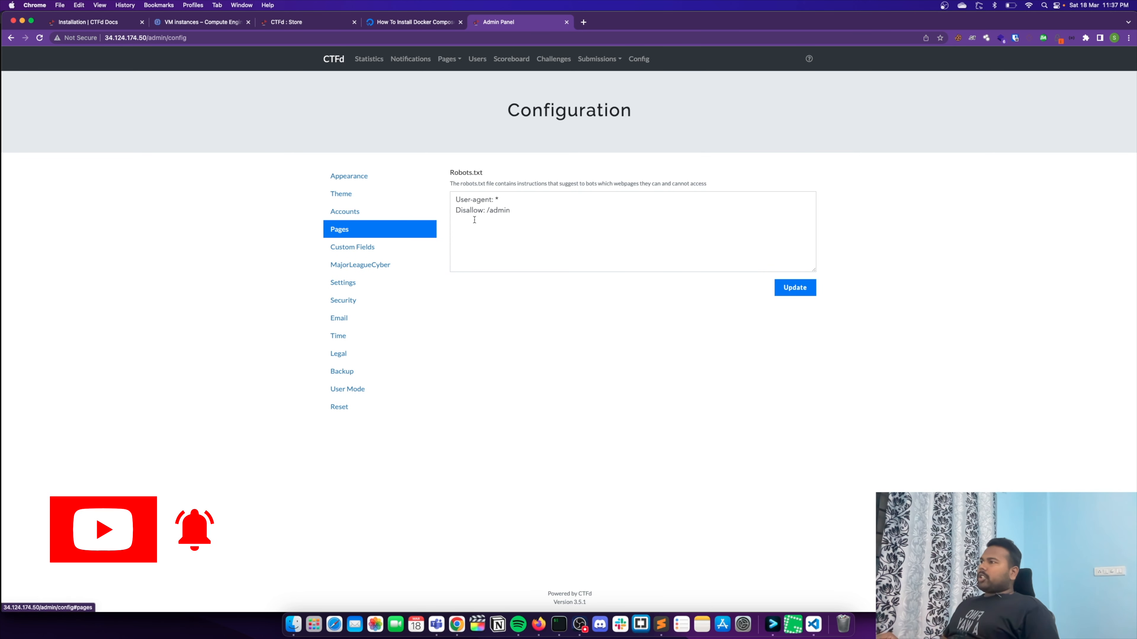
{"action": "left_click", "coordinate": [518, 211]}
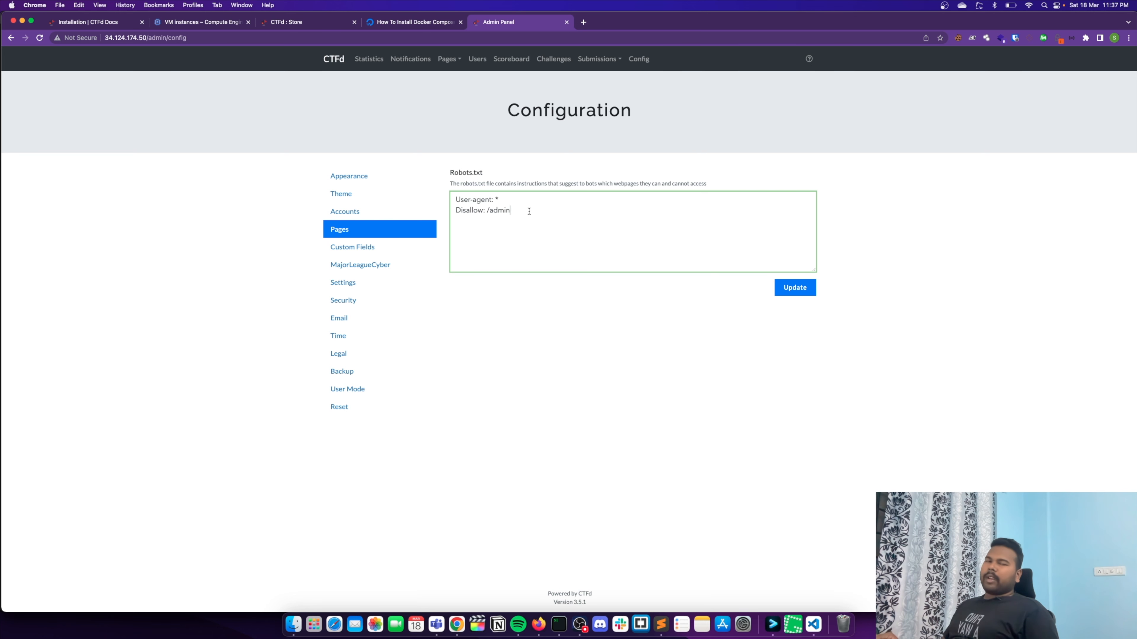
{"action": "left_click_drag", "start_coordinate": [518, 215], "coordinate": [466, 211]}
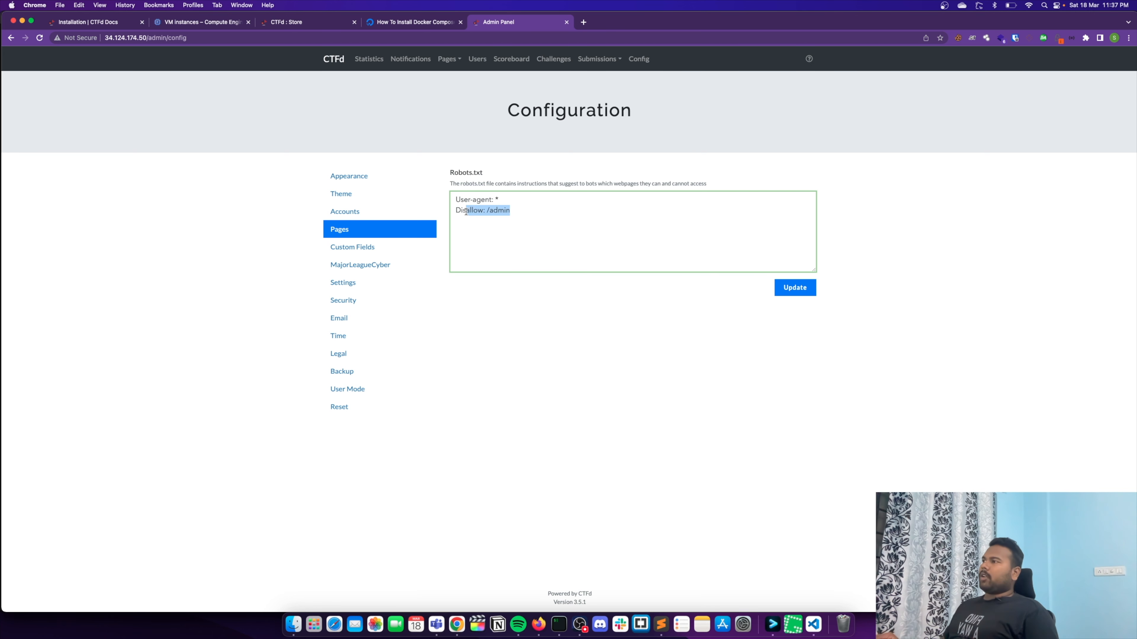
{"action": "left_click", "coordinate": [488, 214]}
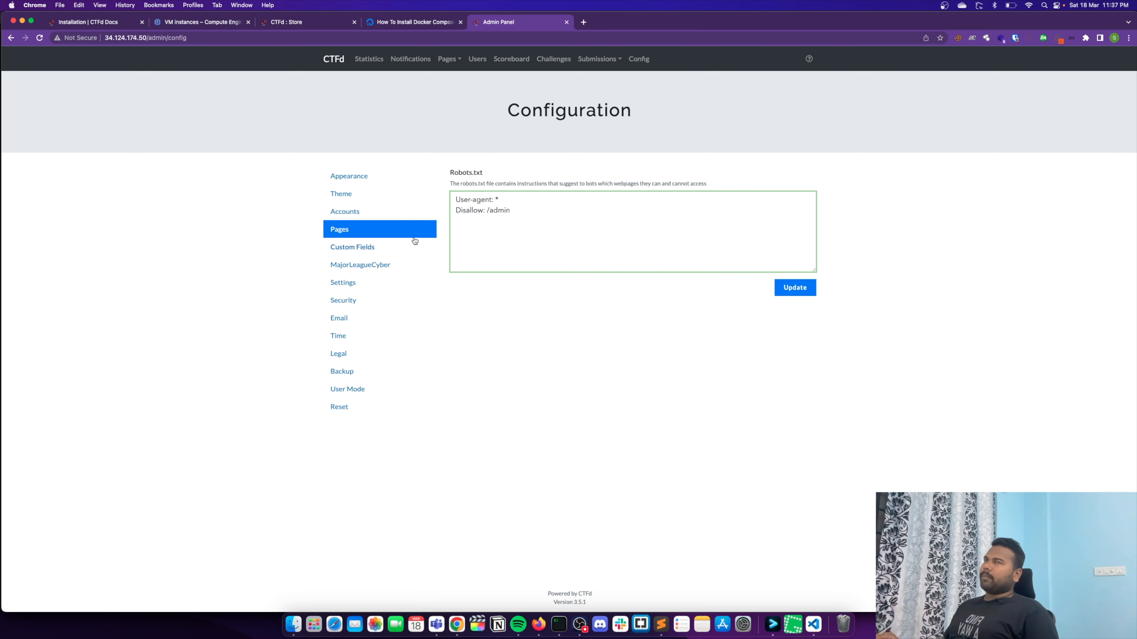
{"action": "left_click", "coordinate": [459, 220]}
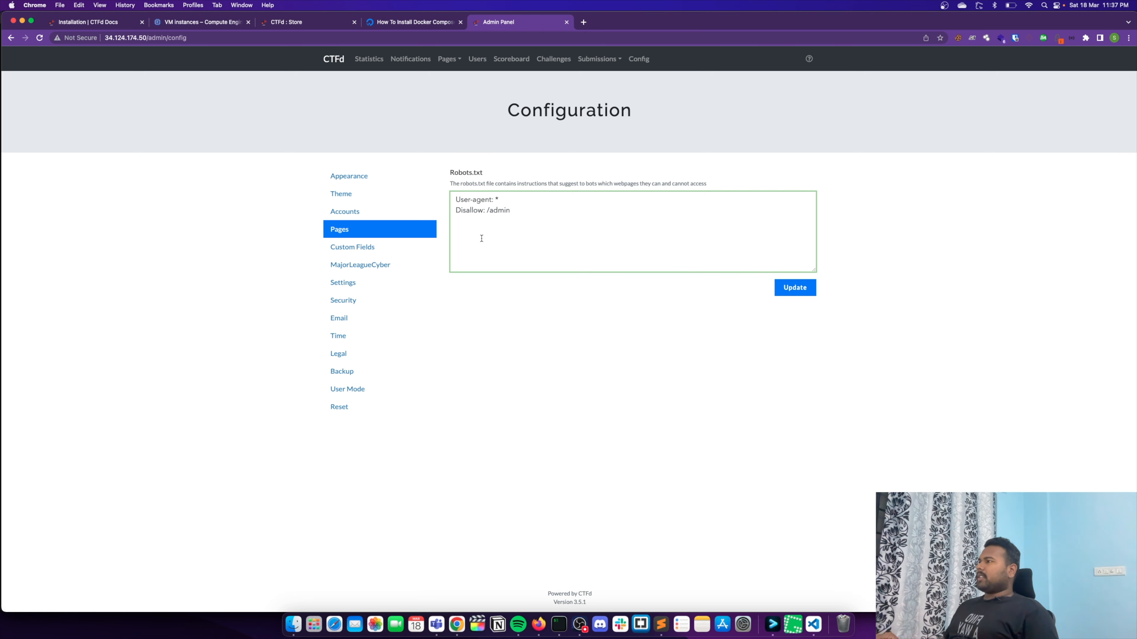
- Look over the custom user fields, the visibility settings and the MajorLeagueCyber client credential fields
{"action": "left_click", "coordinate": [355, 253]}
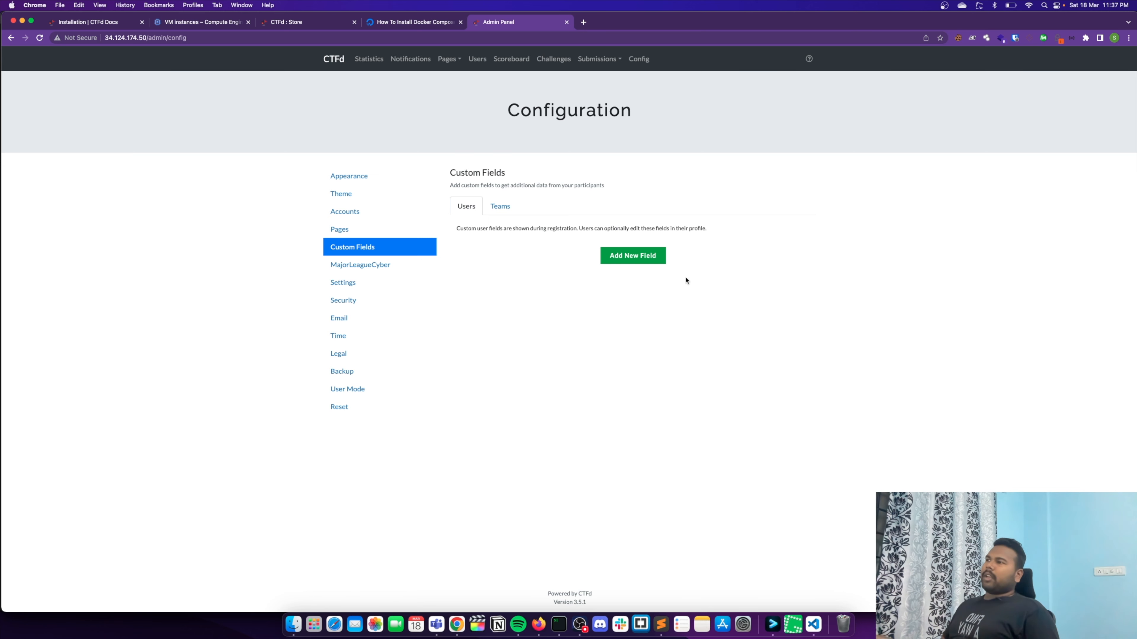
{"action": "left_click", "coordinate": [372, 282]}
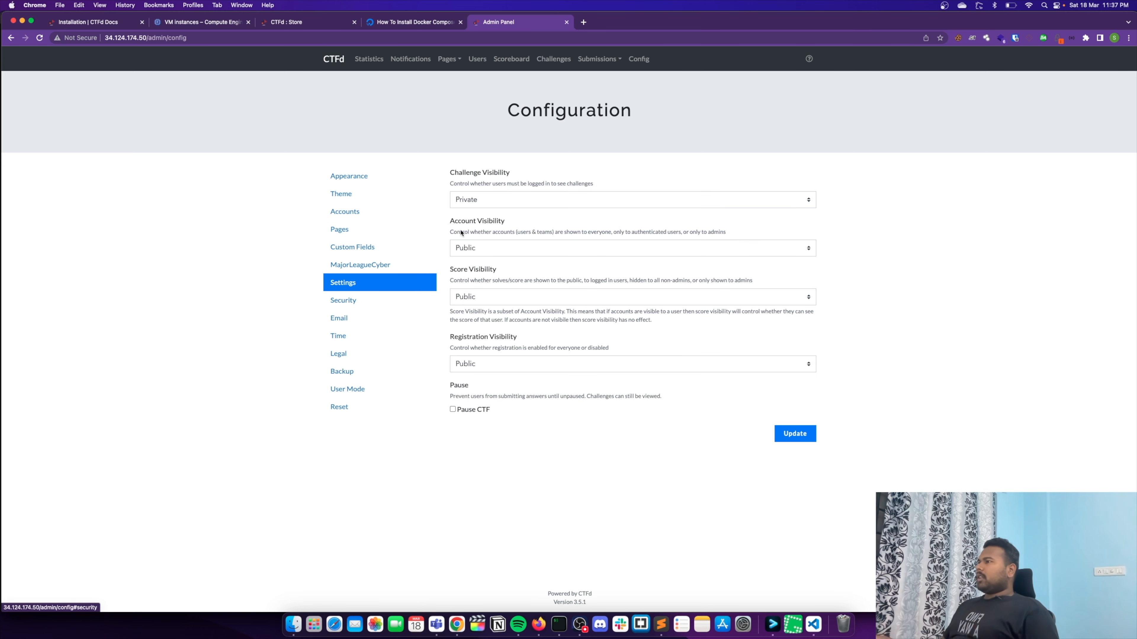
{"action": "left_click", "coordinate": [381, 265]}
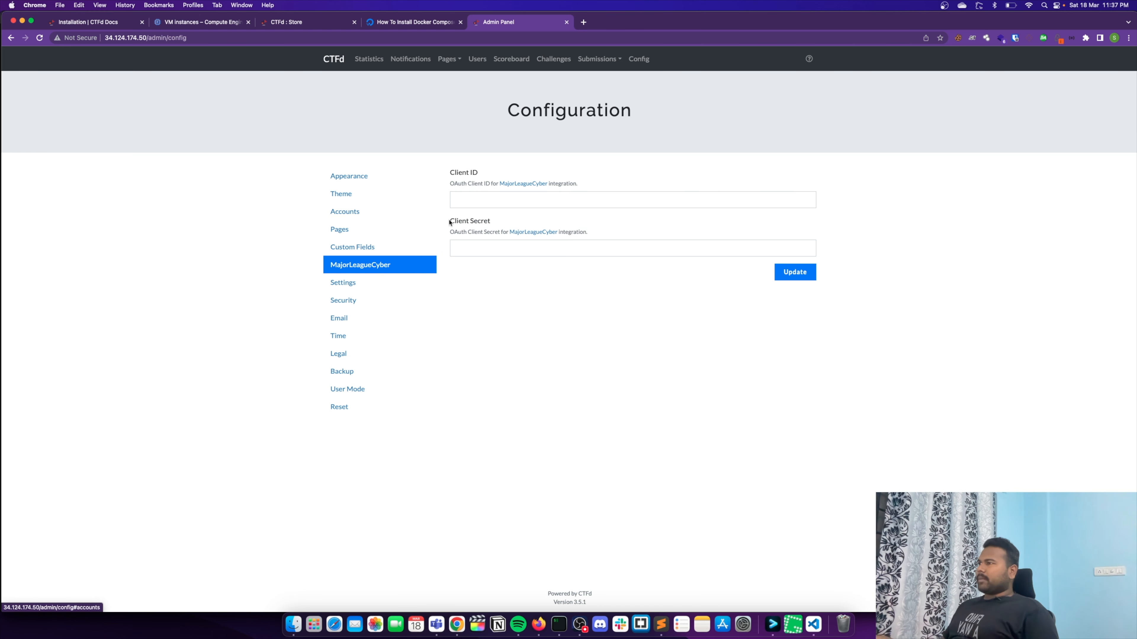
- Review the challenge visibility options in the configuration settings and set challenge visibility to Public
{"action": "left_click", "coordinate": [352, 284]}
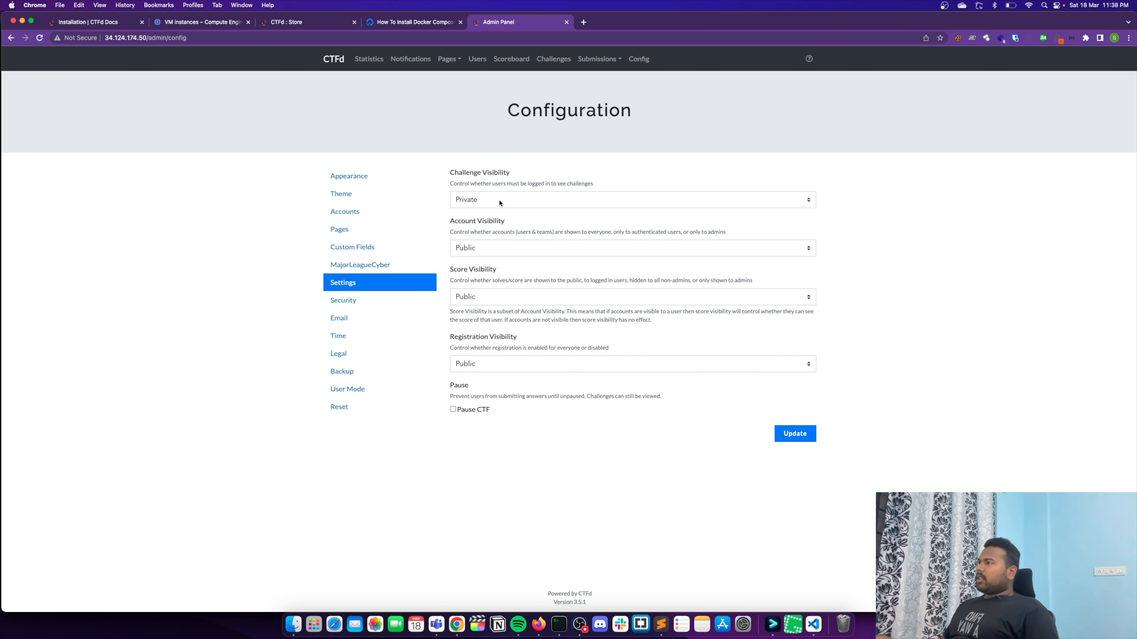
{"action": "left_click", "coordinate": [602, 196]}
{"action": "left_click", "coordinate": [629, 170]}
{"action": "left_click", "coordinate": [566, 201]}
{"action": "left_click", "coordinate": [598, 173]}
{"action": "left_click", "coordinate": [582, 195]}
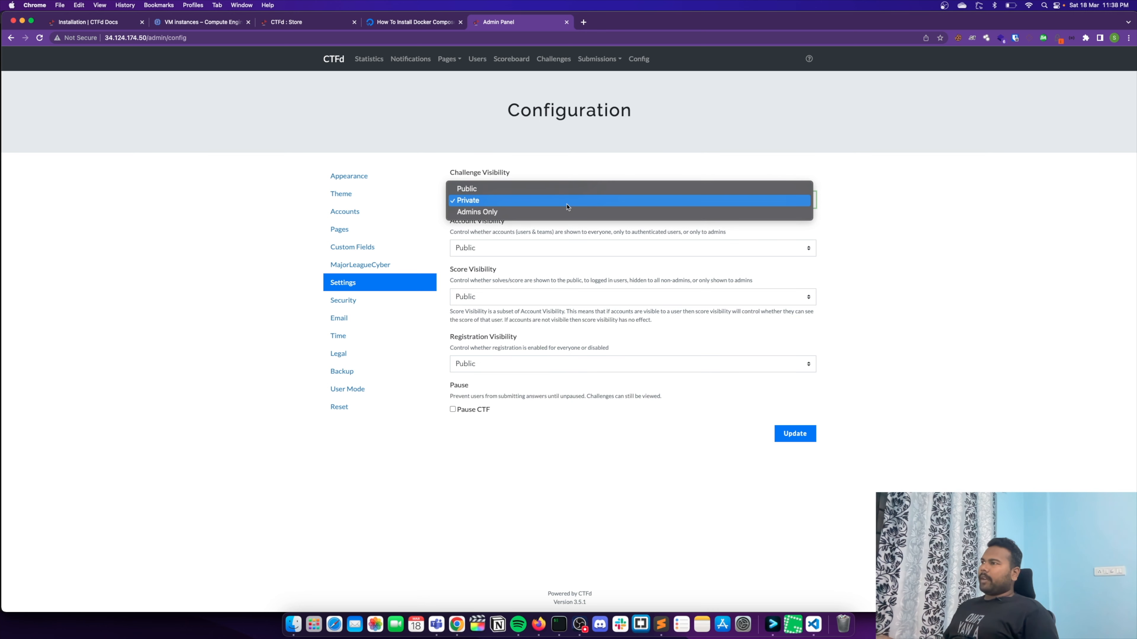
{"action": "left_click", "coordinate": [459, 152]}
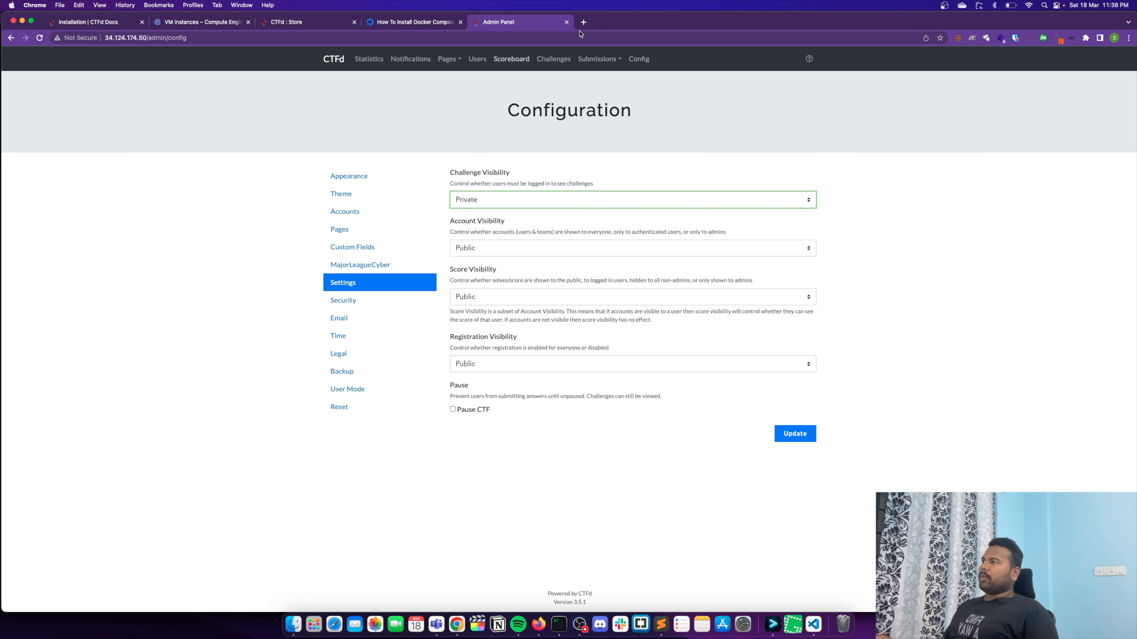
{"action": "left_click", "coordinate": [513, 201]}
{"action": "left_click", "coordinate": [582, 187]}
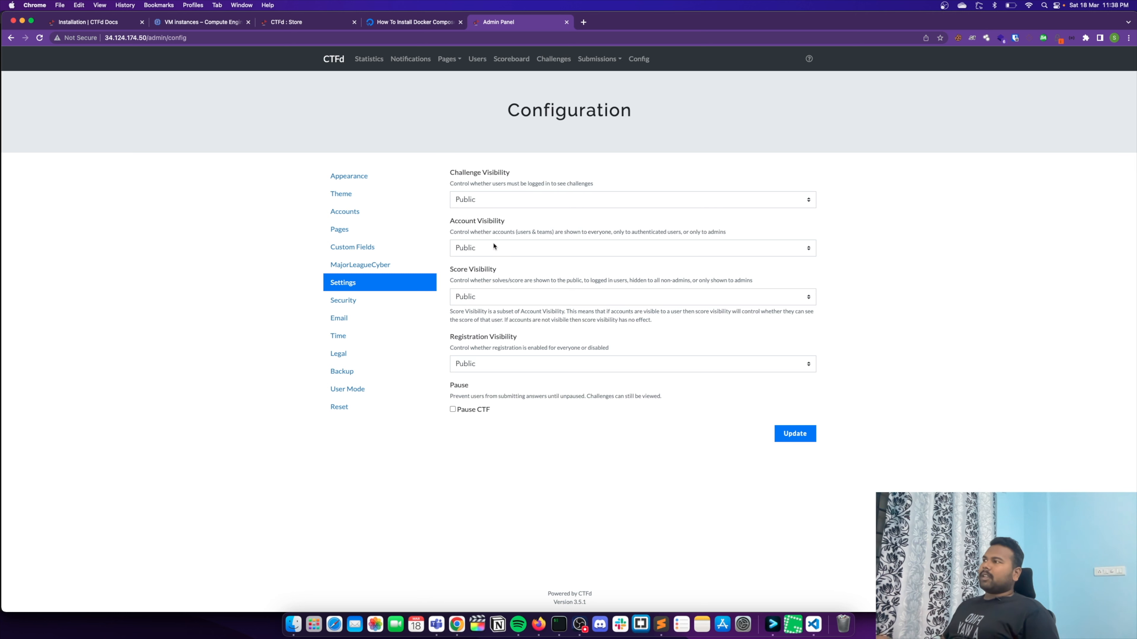
- Set the account visibility to Private
{"action": "left_click", "coordinate": [799, 248]}
{"action": "left_click", "coordinate": [688, 258]}
{"action": "left_click", "coordinate": [888, 253]}
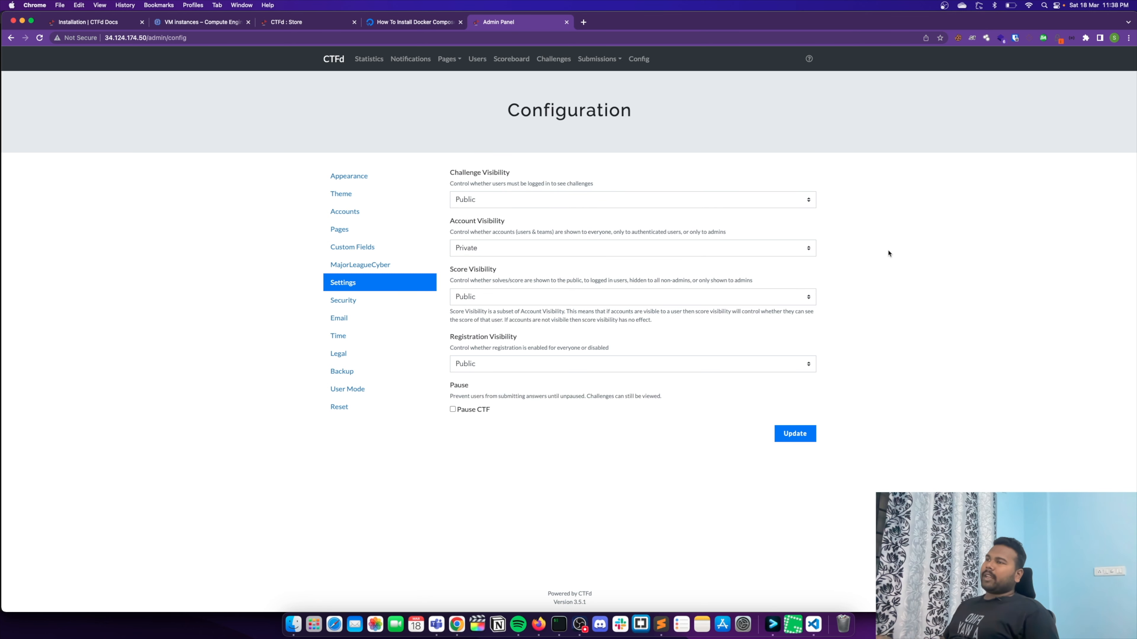
- Set the account visibility back to Public and save the visibility settings
{"action": "left_click", "coordinate": [497, 246]}
{"action": "left_click", "coordinate": [474, 234]}
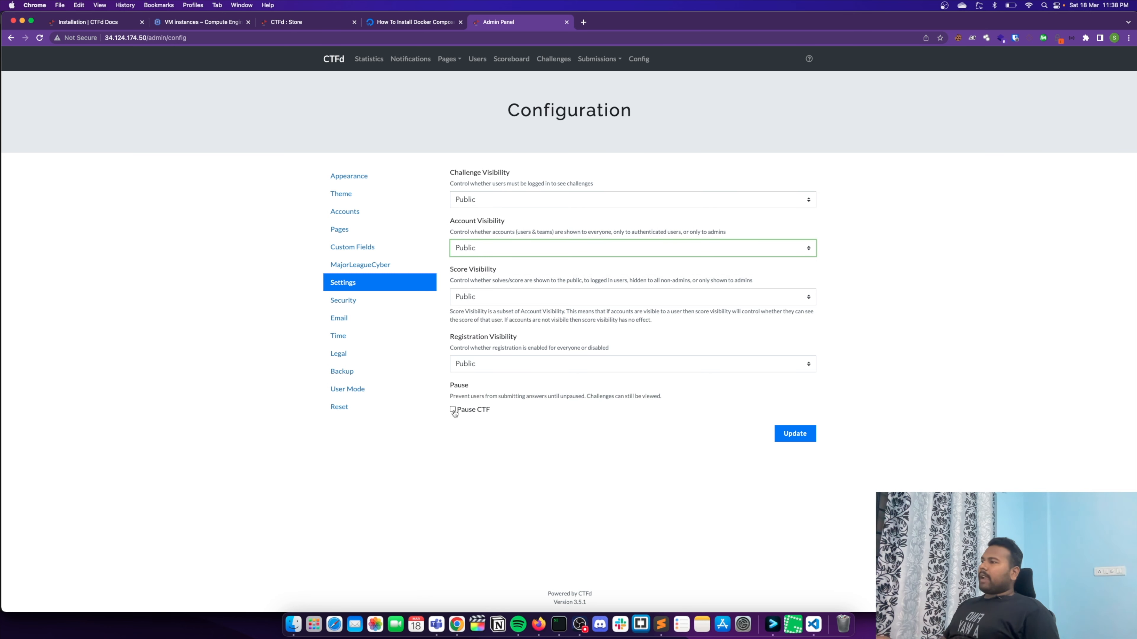
{"action": "left_click", "coordinate": [794, 433]}
- Review the registration code option in the security configuration and the message templates in the email configuration
{"action": "left_click", "coordinate": [345, 301]}
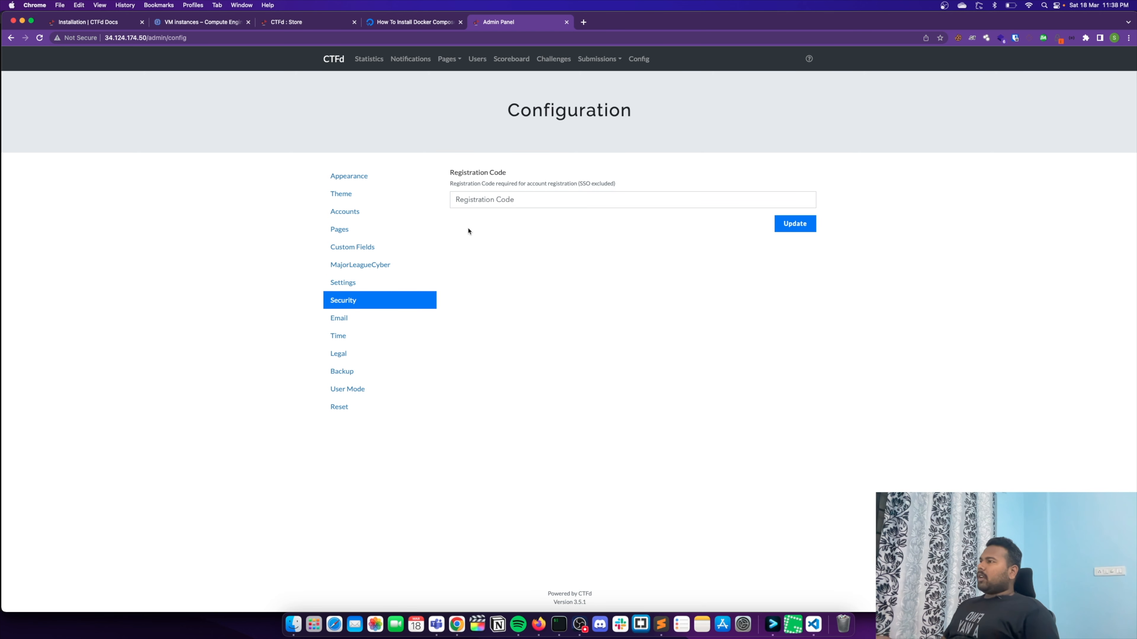
{"action": "left_click", "coordinate": [353, 317]}
{"action": "scroll", "coordinate": [570, 338], "scroll_direction": "down", "scroll_amount": 5}
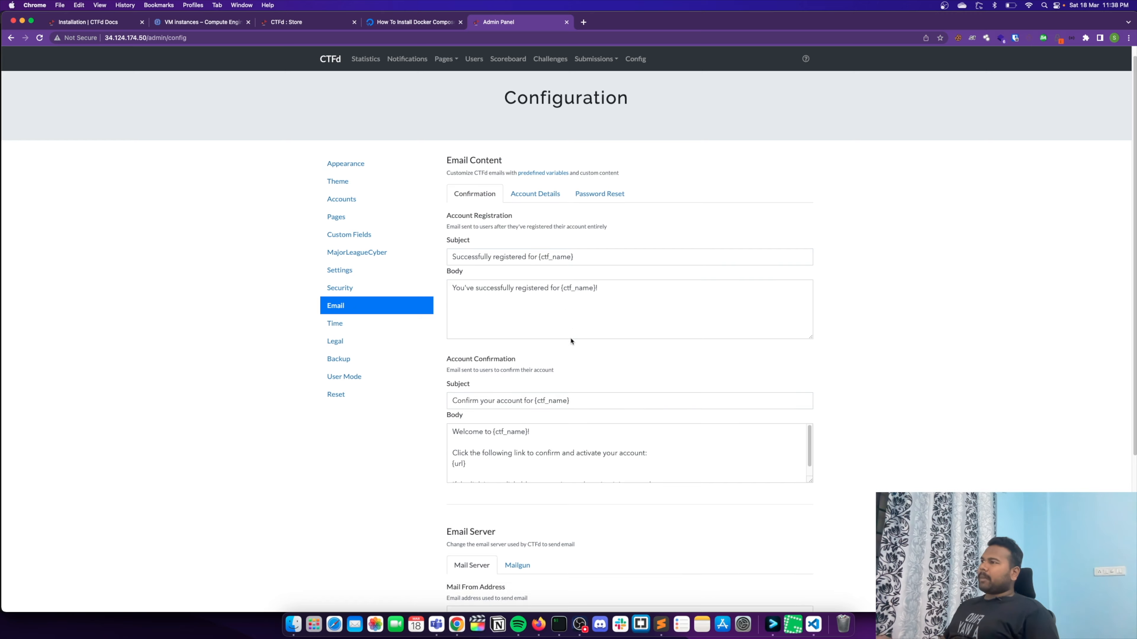
{"action": "scroll", "coordinate": [591, 314], "scroll_direction": "up", "scroll_amount": 5}
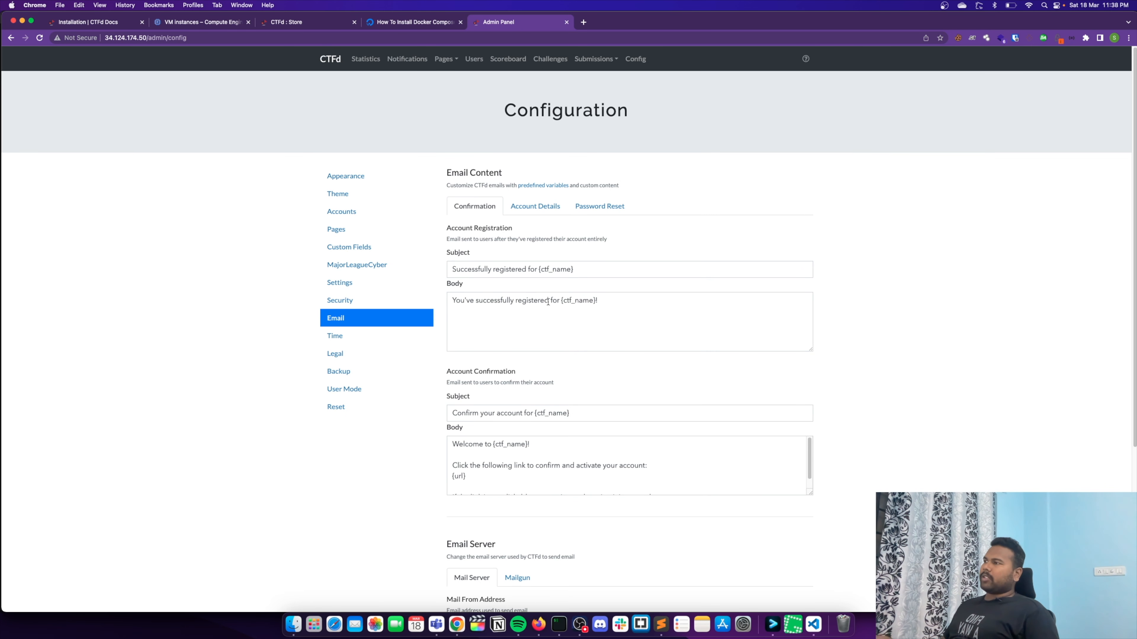
- Examine the subject and body of the account registration and account confirmation email templates
{"action": "left_click_drag", "start_coordinate": [450, 301], "coordinate": [653, 307]}
{"action": "left_click", "coordinate": [651, 308]}
{"action": "left_click_drag", "start_coordinate": [447, 239], "coordinate": [525, 242]}
{"action": "left_click", "coordinate": [608, 269]}
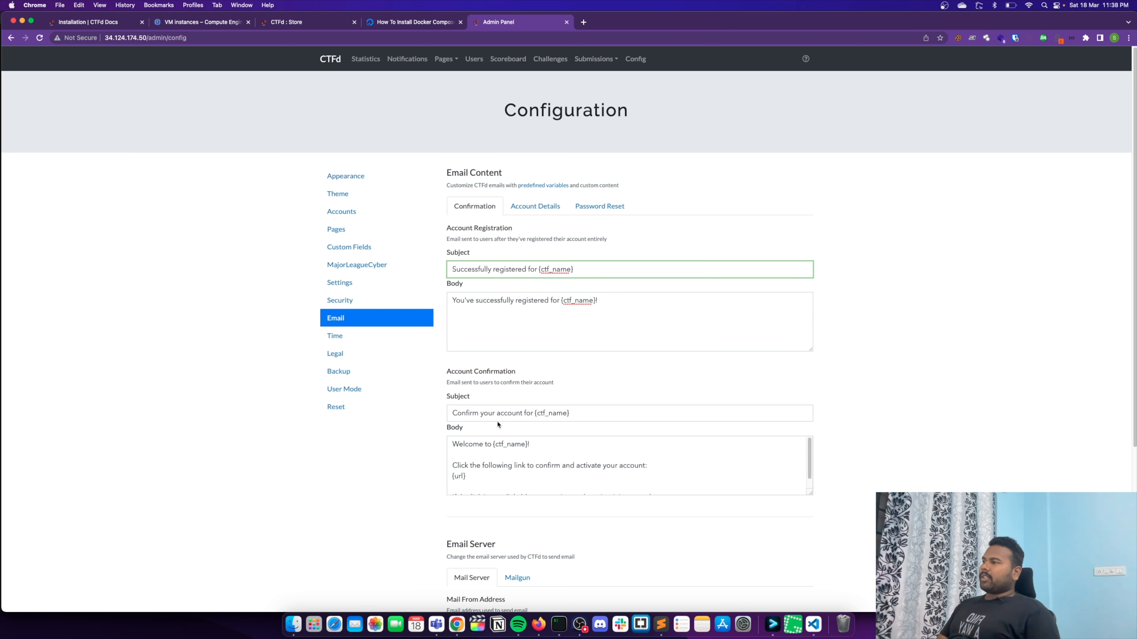
{"action": "scroll", "coordinate": [498, 424], "scroll_direction": "down", "scroll_amount": 3}
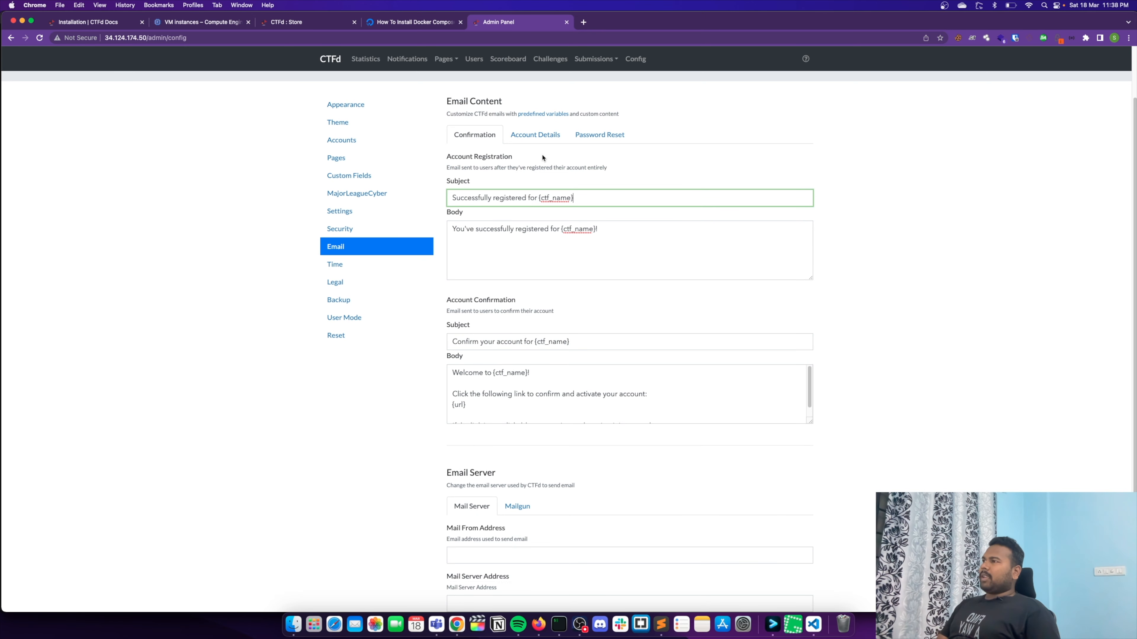
- Review the new account details and password reset email templates, including the reset request body, and the mail server settings
{"action": "left_click", "coordinate": [540, 138]}
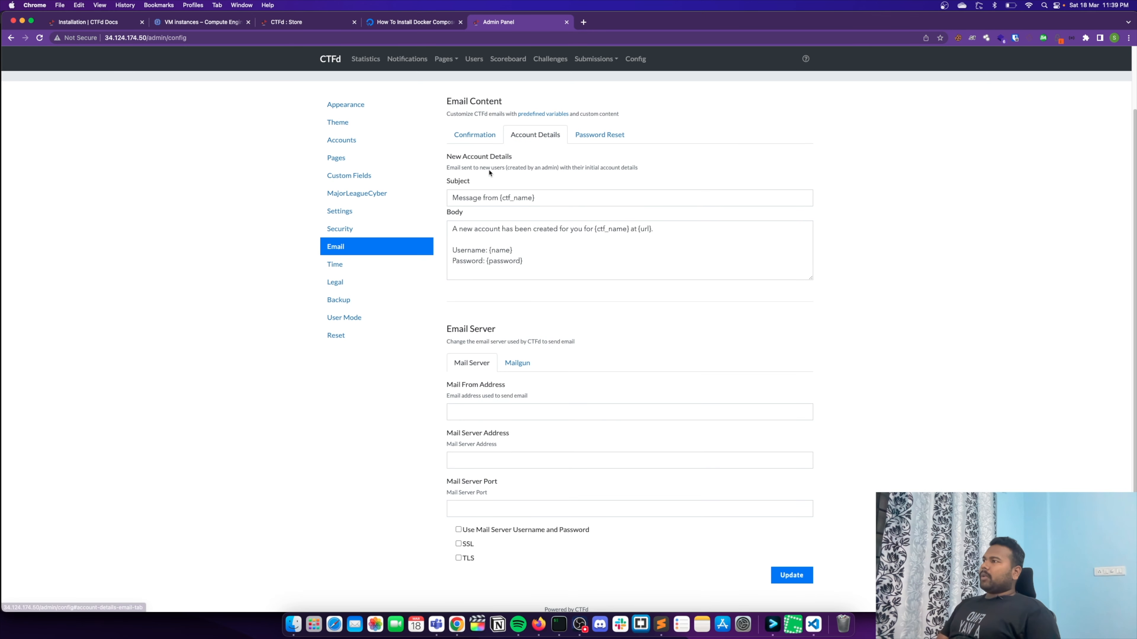
{"action": "left_click", "coordinate": [590, 137]}
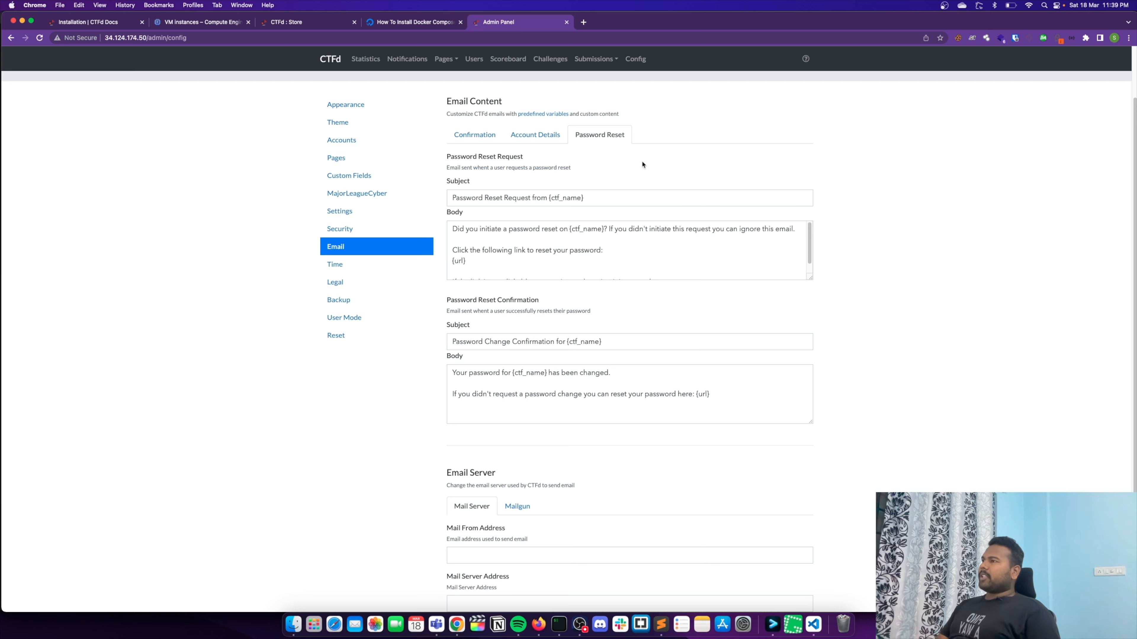
{"action": "left_click_drag", "start_coordinate": [603, 252], "coordinate": [447, 229]}
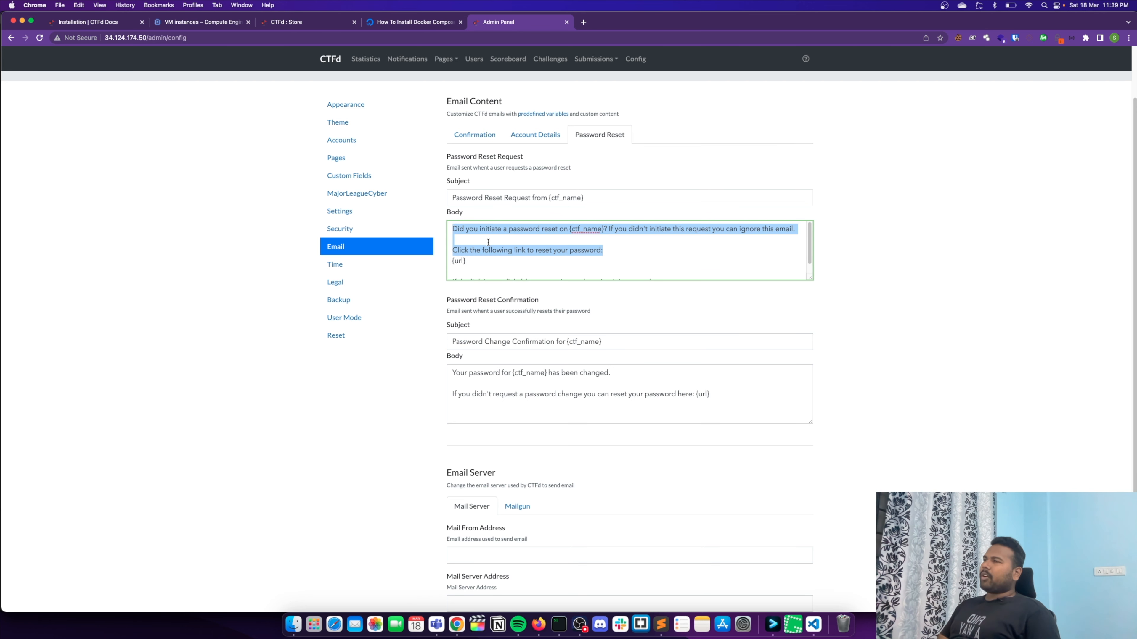
{"action": "left_click", "coordinate": [485, 262]}
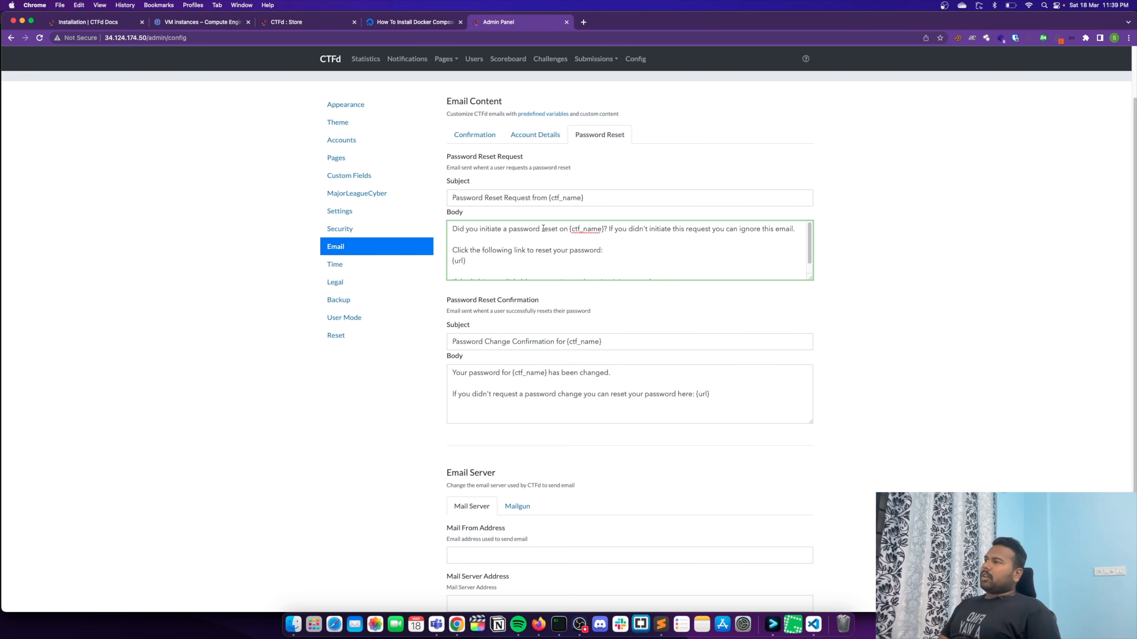
{"action": "left_click_drag", "start_coordinate": [488, 257], "coordinate": [452, 241]}
{"action": "left_click", "coordinate": [475, 262]}
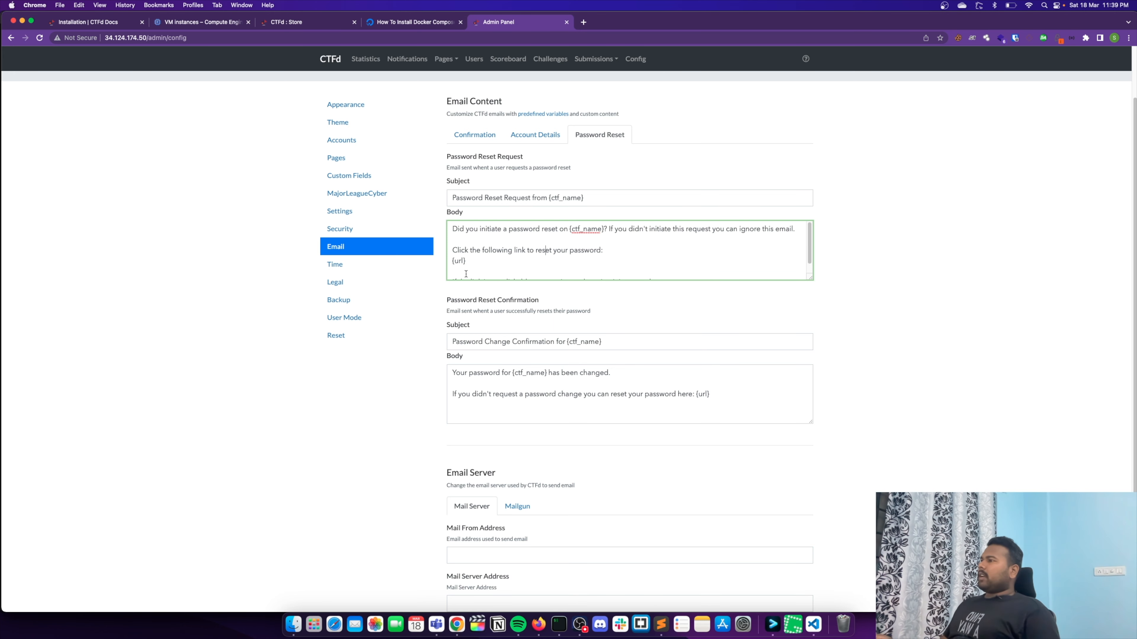
{"action": "scroll", "coordinate": [488, 353], "scroll_direction": "down", "scroll_amount": 3}
{"action": "scroll", "coordinate": [487, 353], "scroll_direction": "down", "scroll_amount": 2}
{"action": "scroll", "coordinate": [313, 309], "scroll_direction": "up", "scroll_amount": 5}
- Review the competition's start time settings and glance at the legal section of the configuration
{"action": "left_click", "coordinate": [342, 336]}
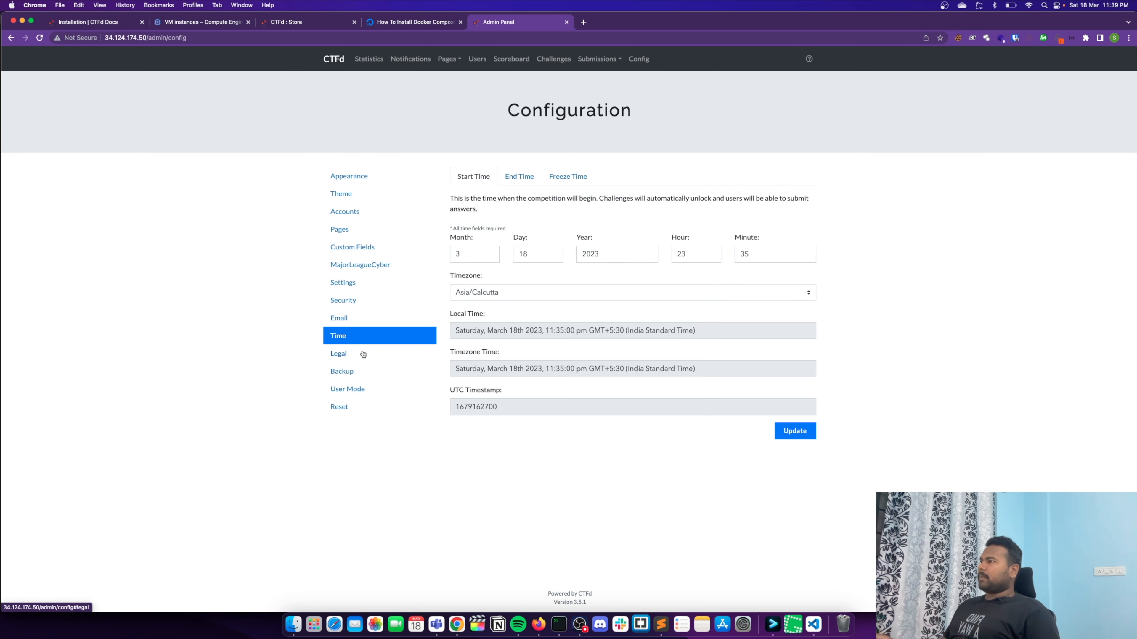
{"action": "left_click", "coordinate": [362, 354]}
{"action": "left_click", "coordinate": [354, 336]}
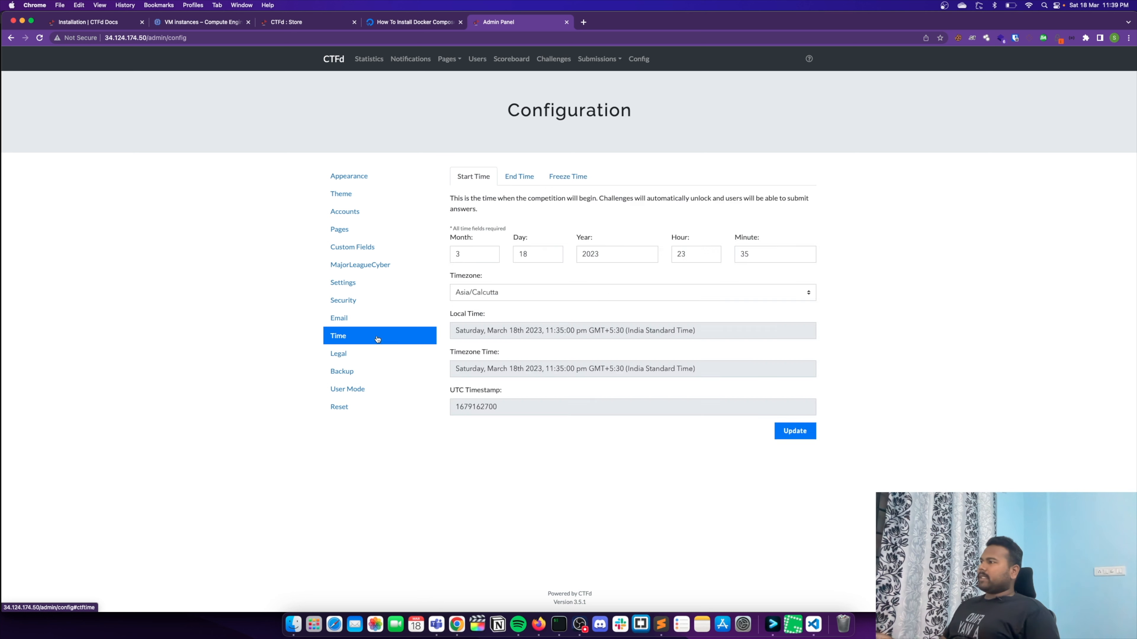
- Review the backup options for export, import and CSV transfer, including the database tables available for CSV download
{"action": "left_click", "coordinate": [369, 368]}
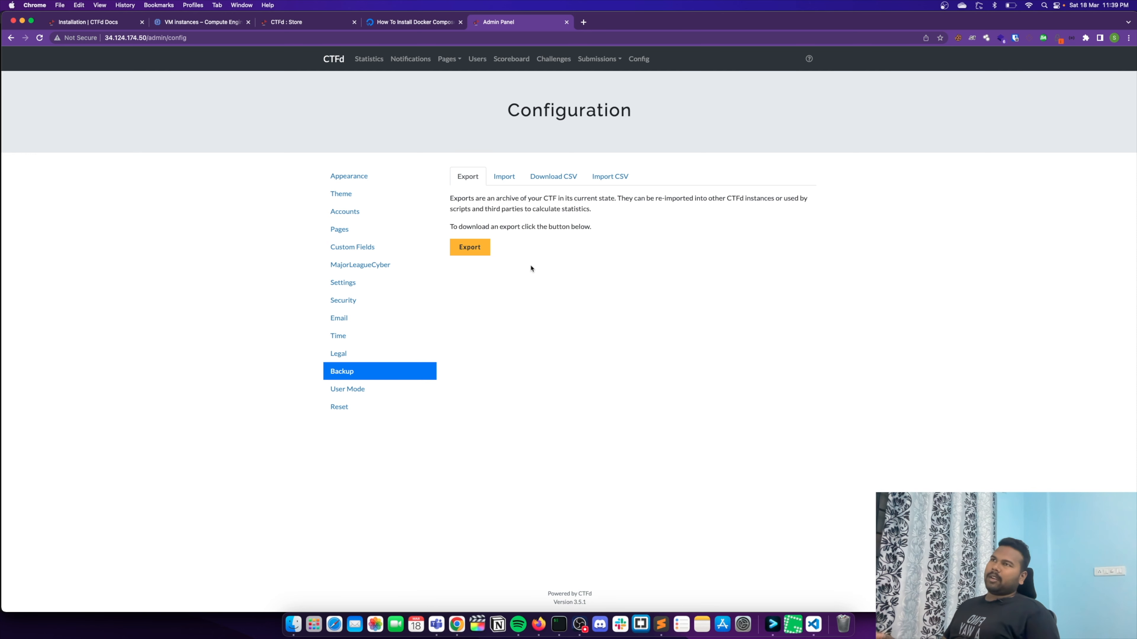
{"action": "left_click", "coordinate": [504, 183]}
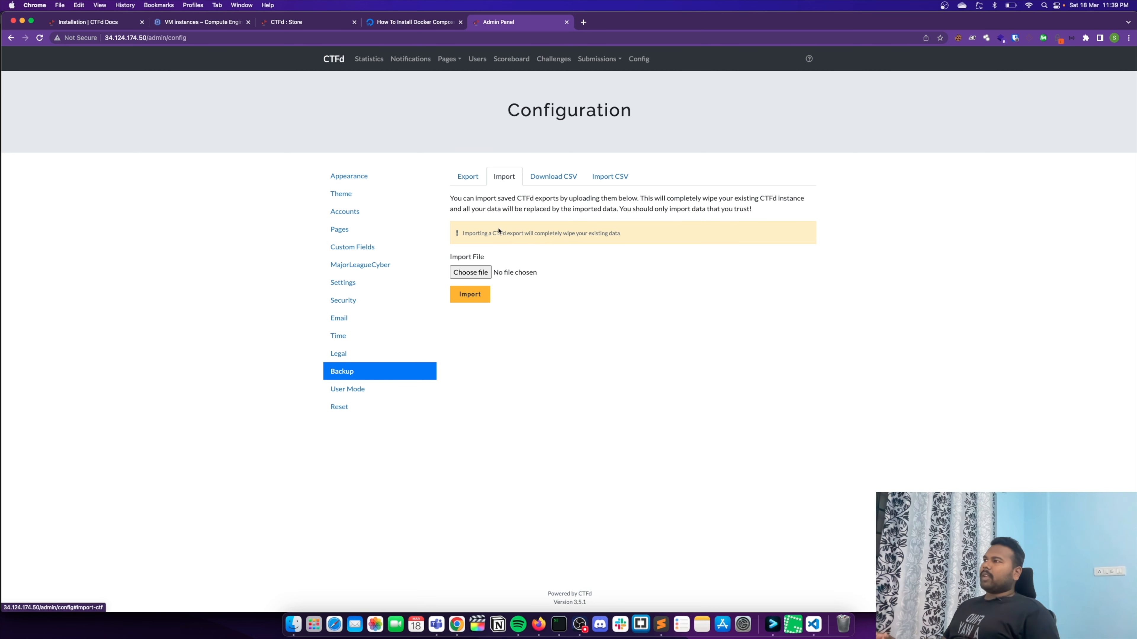
{"action": "left_click", "coordinate": [572, 175]}
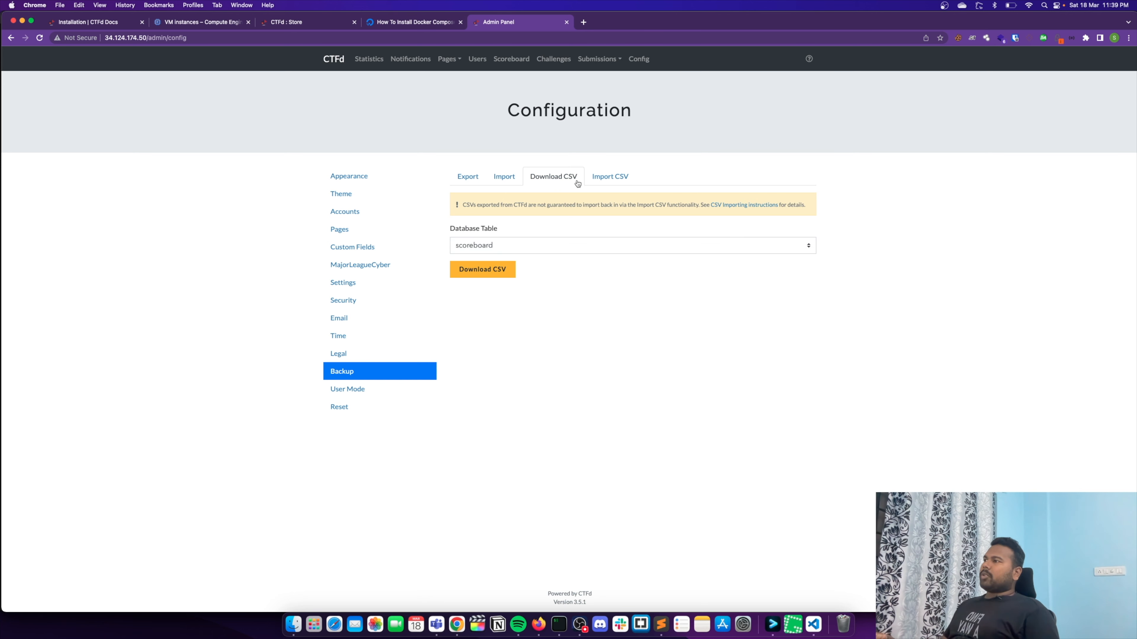
{"action": "left_click", "coordinate": [608, 176]}
{"action": "left_click", "coordinate": [551, 179]}
{"action": "left_click", "coordinate": [539, 248]}
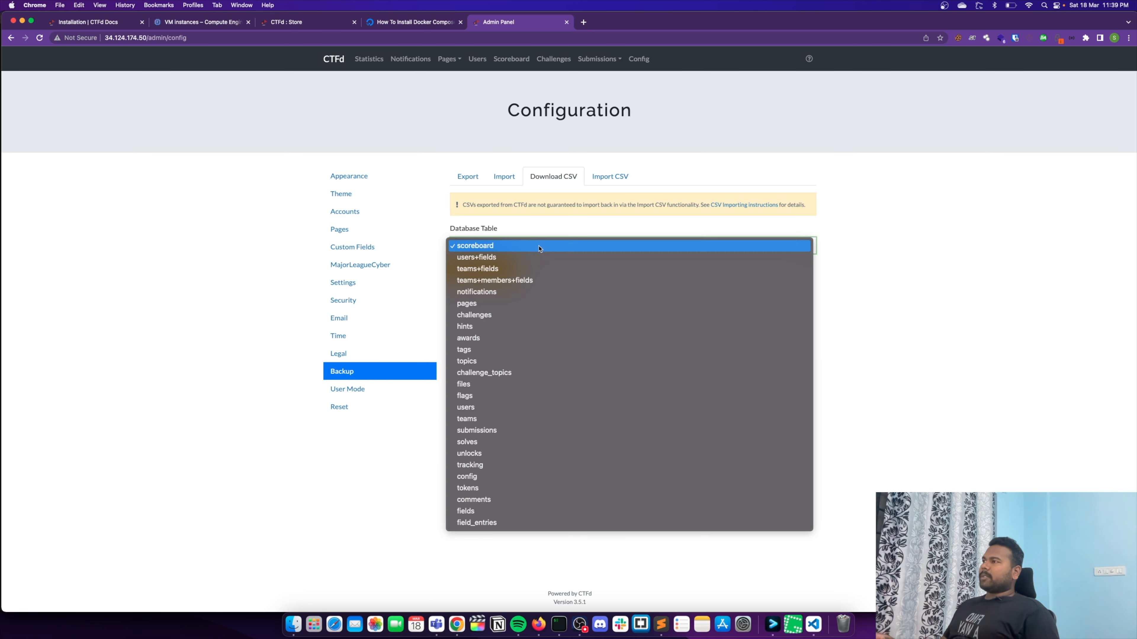
{"action": "left_click", "coordinate": [872, 362]}
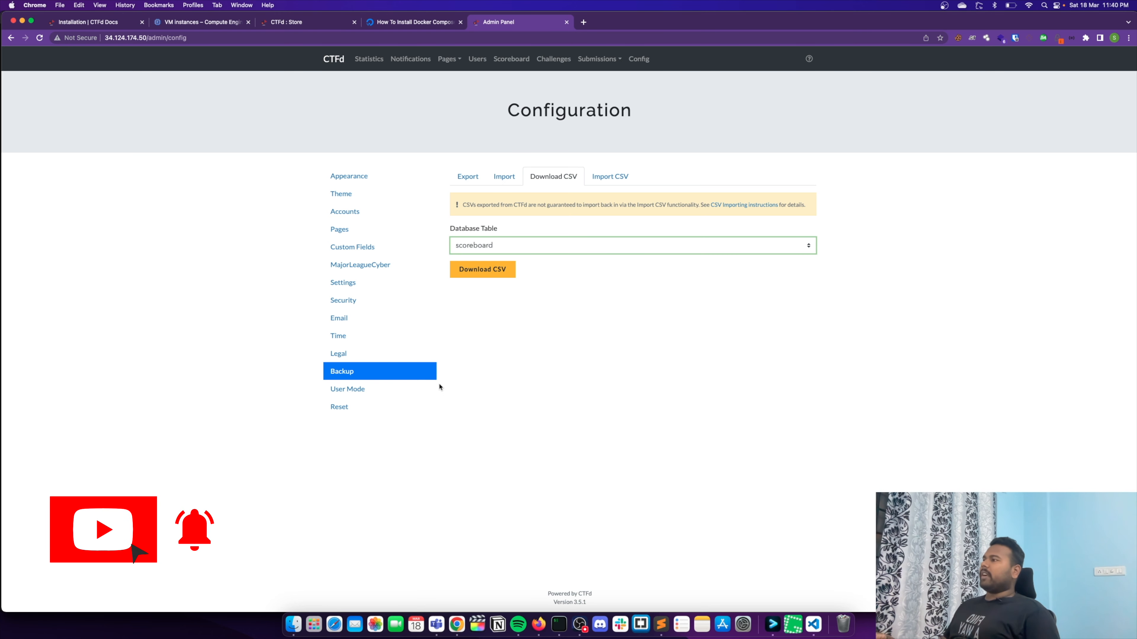
- Review the user mode and reset options, the admin scoreboard and challenge list, and the public home page
{"action": "left_click", "coordinate": [374, 388]}
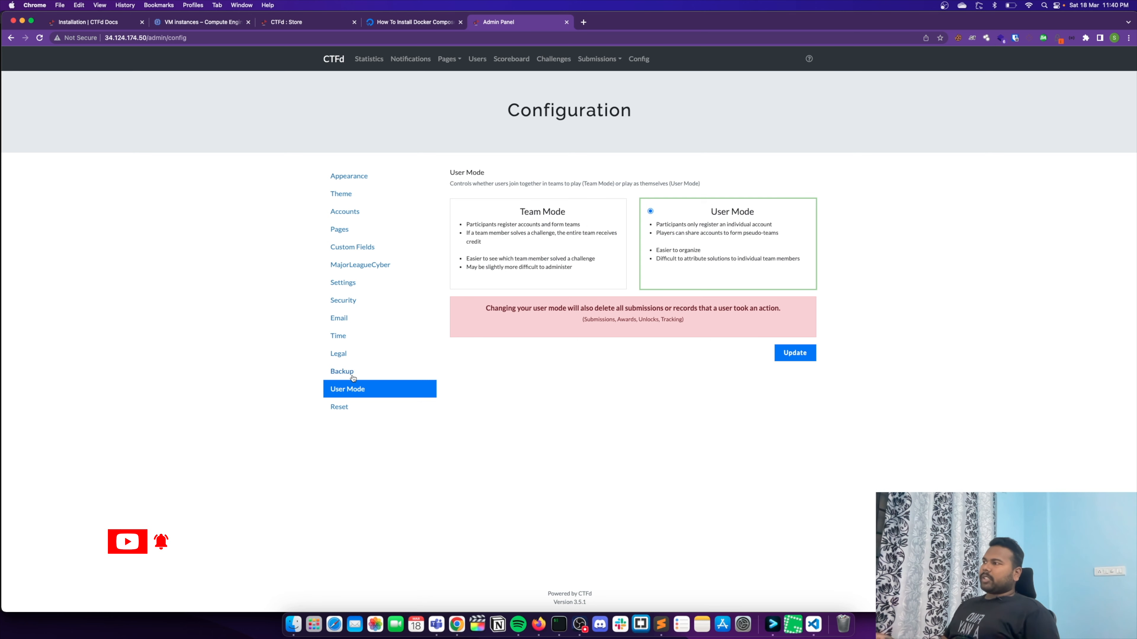
{"action": "left_click", "coordinate": [372, 407]}
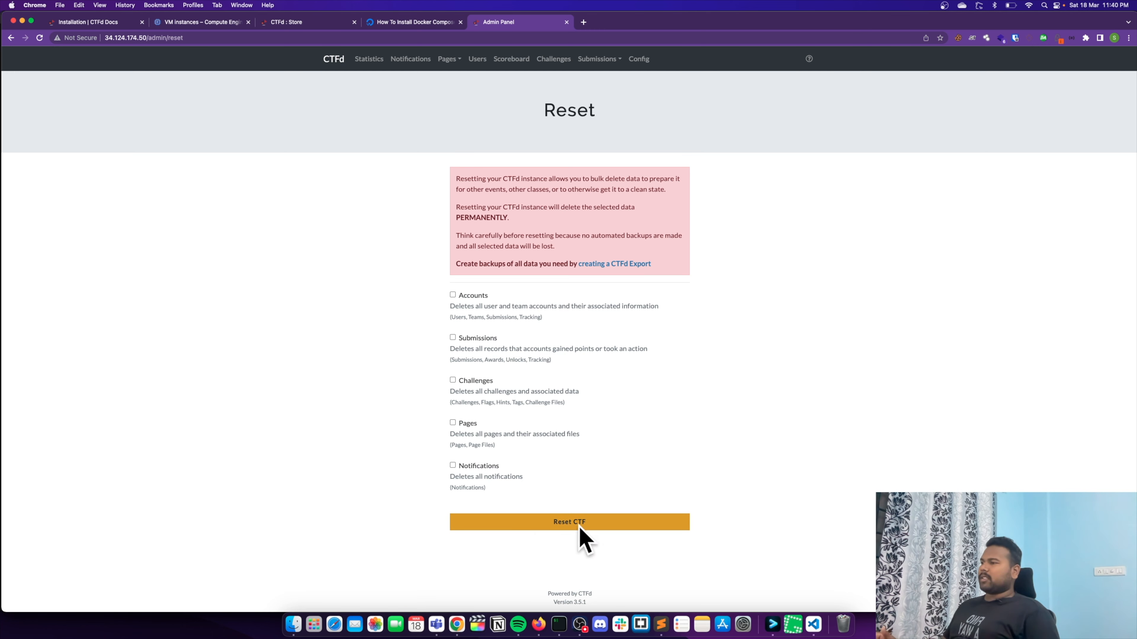
{"action": "left_click", "coordinate": [511, 59]}
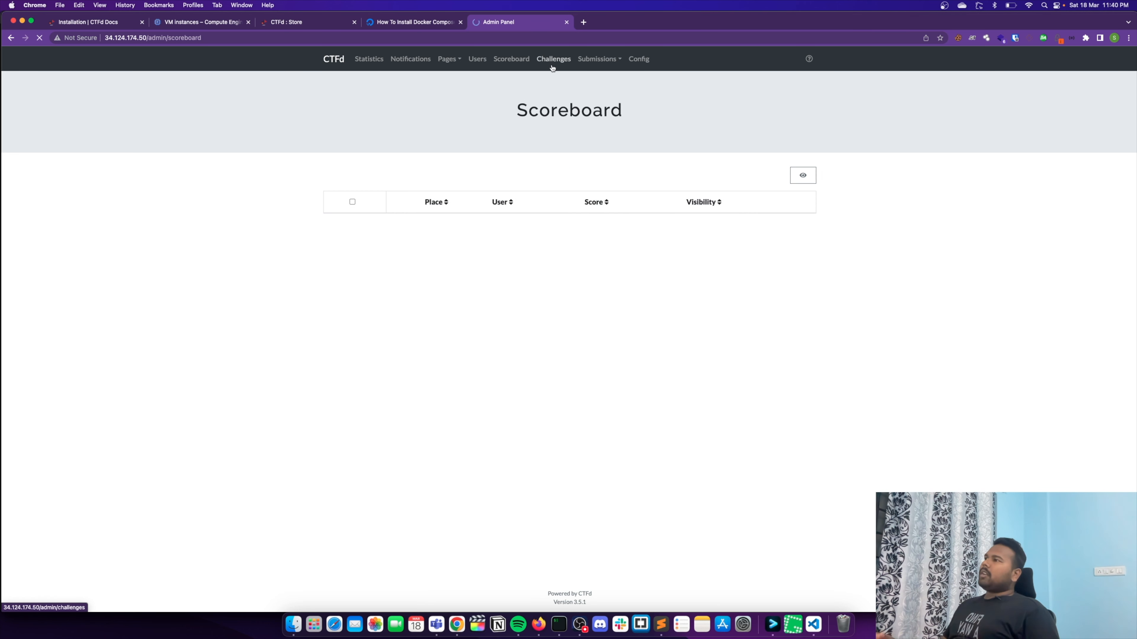
{"action": "left_click", "coordinate": [553, 59]}
{"action": "left_click", "coordinate": [334, 58]}
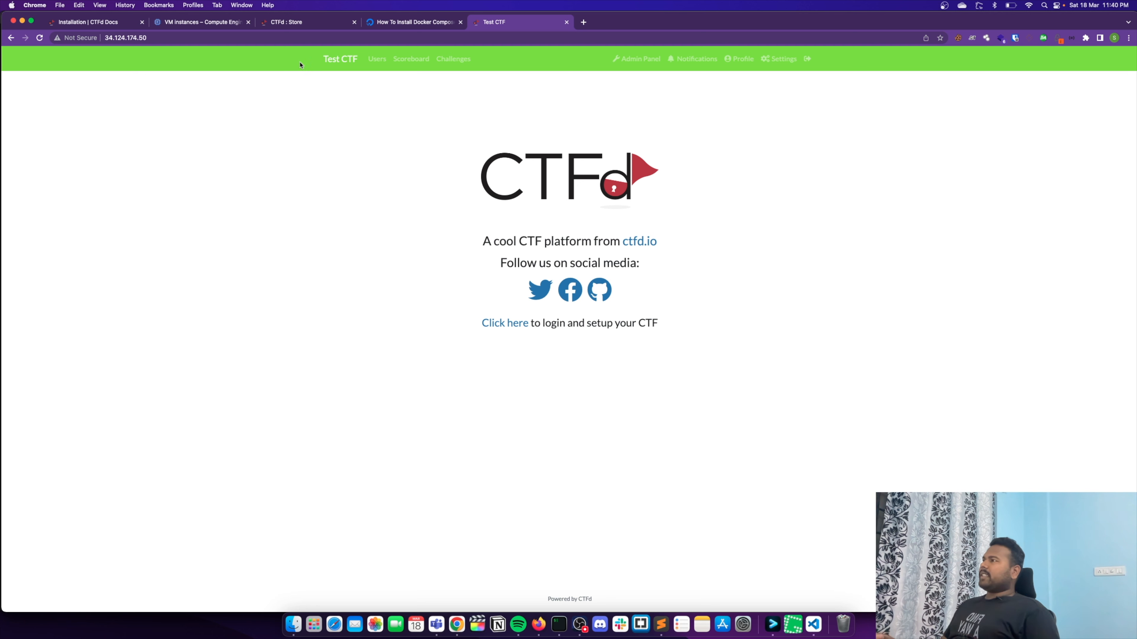
- Start creating a new challenge in the admin panel with the standard challenge type
{"action": "left_click", "coordinate": [636, 58]}
{"action": "left_click", "coordinate": [550, 58]}
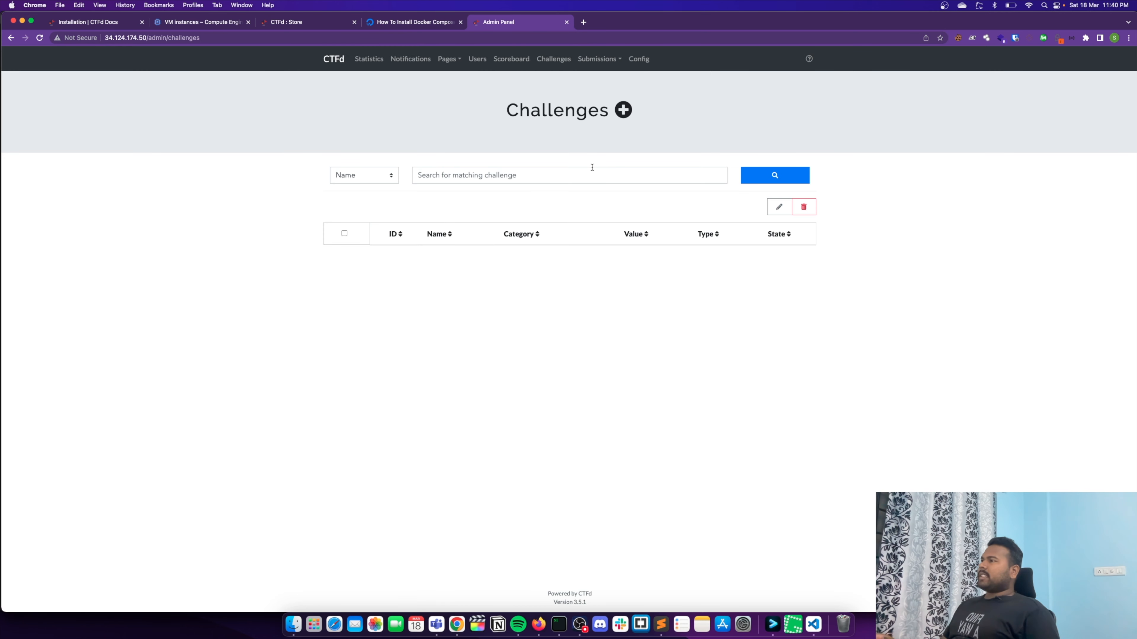
{"action": "left_click", "coordinate": [625, 114]}
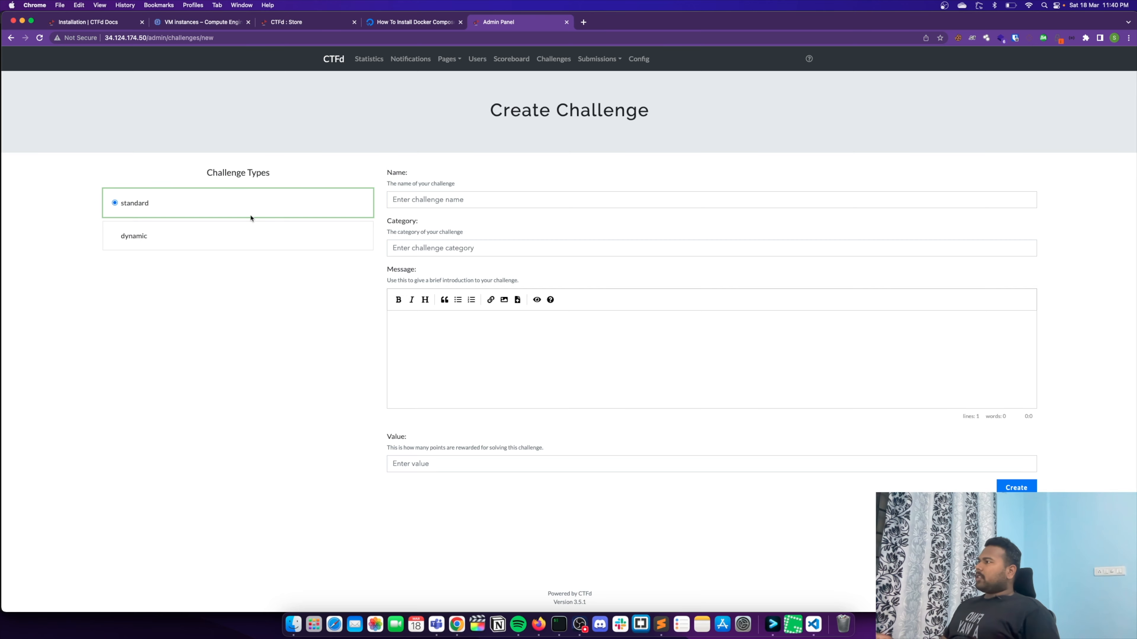
{"action": "left_click", "coordinate": [233, 229]}
{"action": "left_click", "coordinate": [236, 210]}
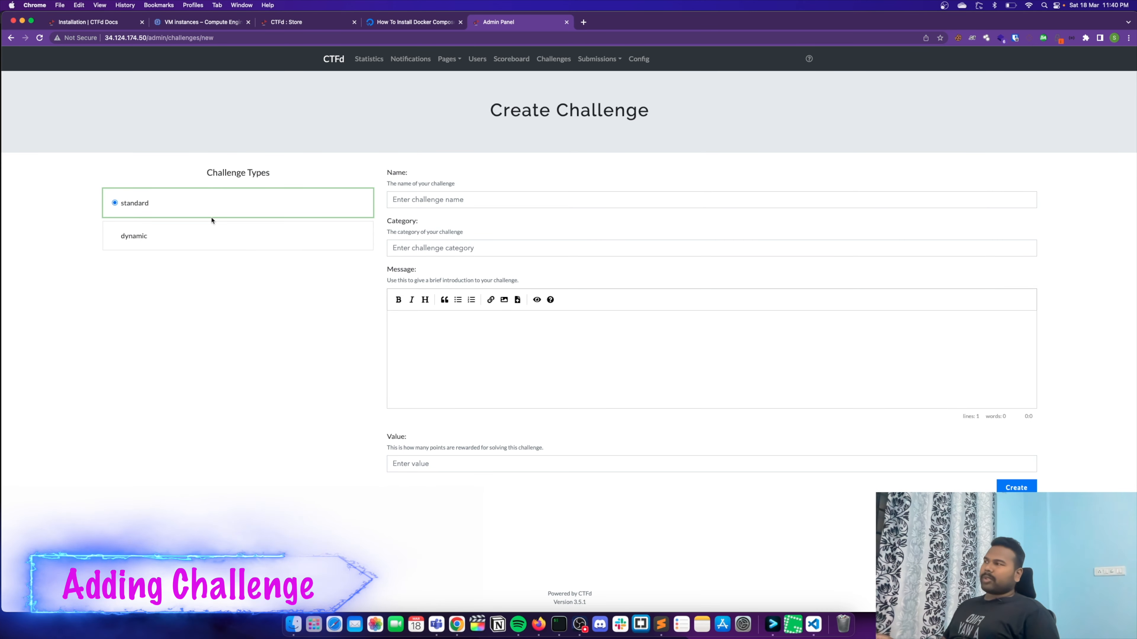
- Set the standard challenge's point value to 100
{"action": "left_click", "coordinate": [445, 464]}
{"action": "type", "text": "100"}
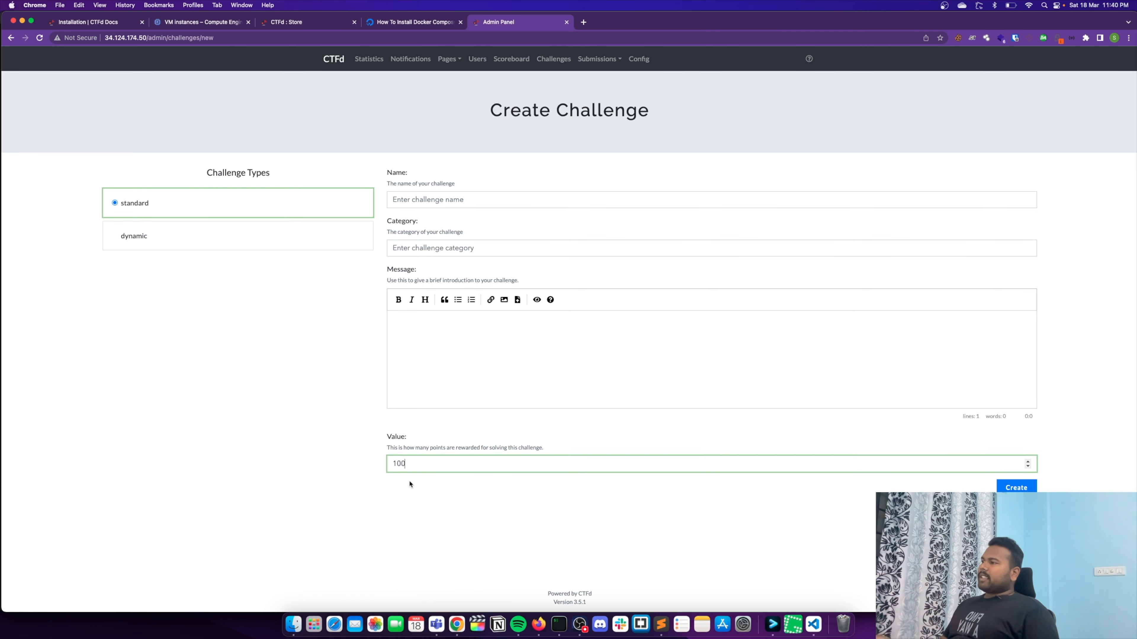
{"action": "left_click_drag", "start_coordinate": [411, 467], "coordinate": [332, 465]}
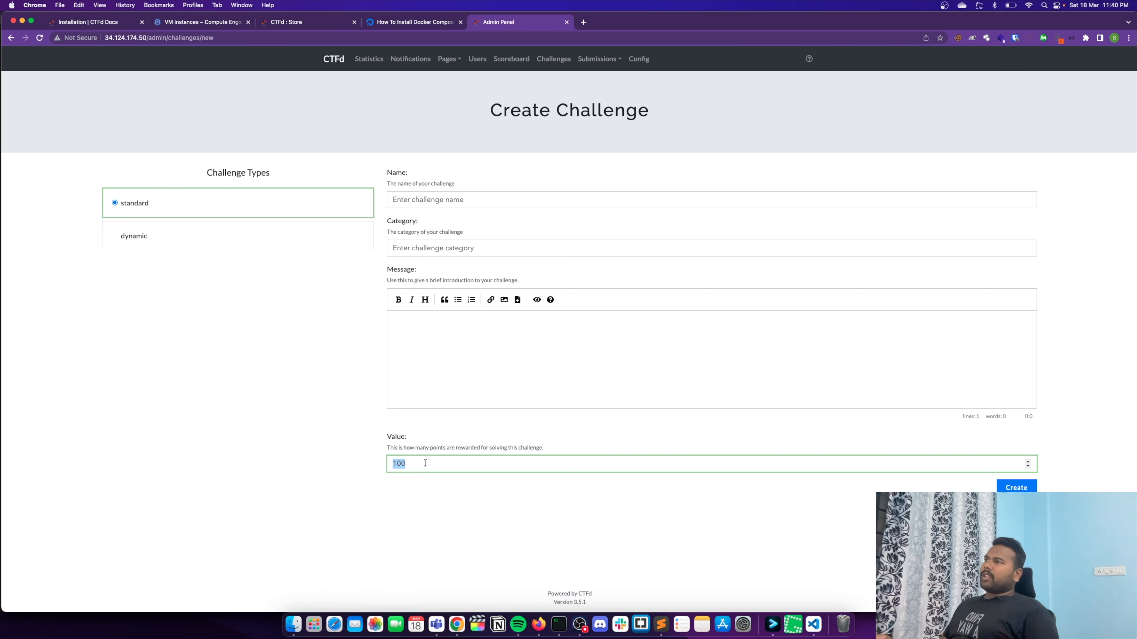
{"action": "left_click_drag", "start_coordinate": [429, 463], "coordinate": [367, 463]}
{"action": "left_click", "coordinate": [363, 463]}
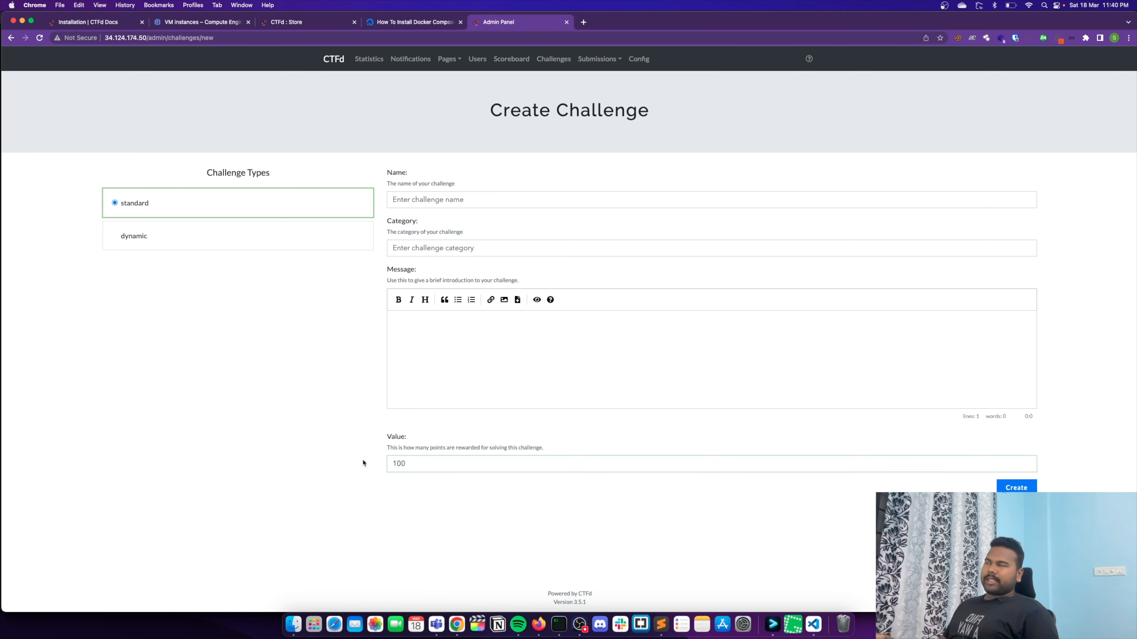
- Switch the challenge to the dynamic type and set initial value 100, decay limit 5 and minimum value 20
{"action": "left_click", "coordinate": [255, 234]}
{"action": "scroll", "coordinate": [258, 448], "scroll_direction": "down", "scroll_amount": 2}
{"action": "left_click", "coordinate": [409, 438]}
{"action": "type", "text": "1"}
{"action": "key", "text": "BackSpace"}
{"action": "type", "text": "100"}
{"action": "left_click", "coordinate": [411, 488]}
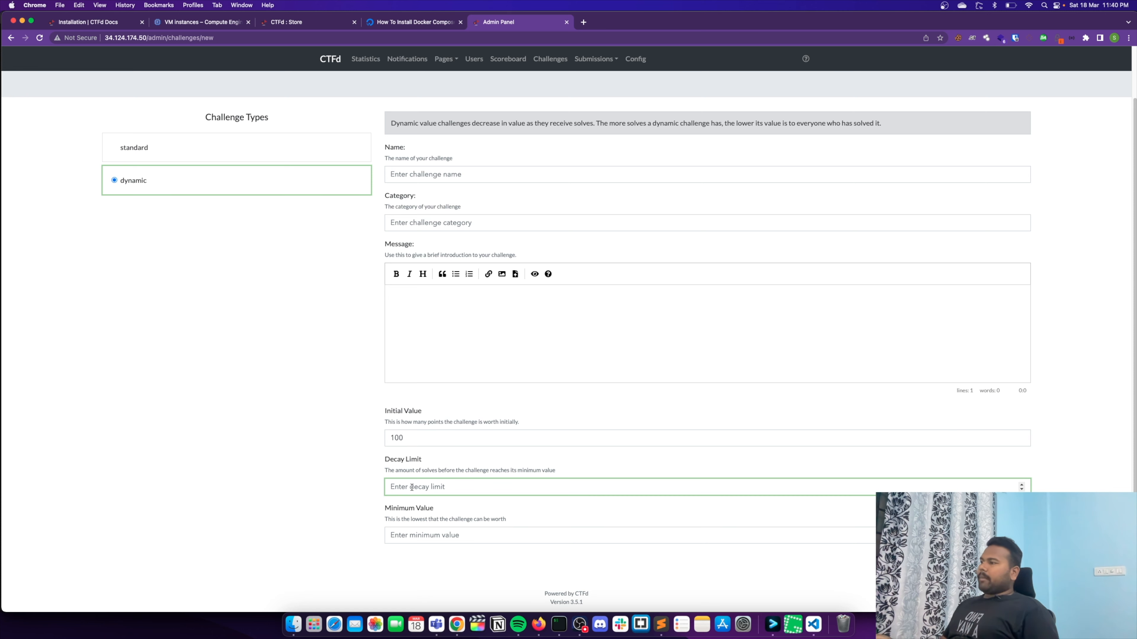
{"action": "type", "text": "5"}
{"action": "left_click", "coordinate": [348, 490]}
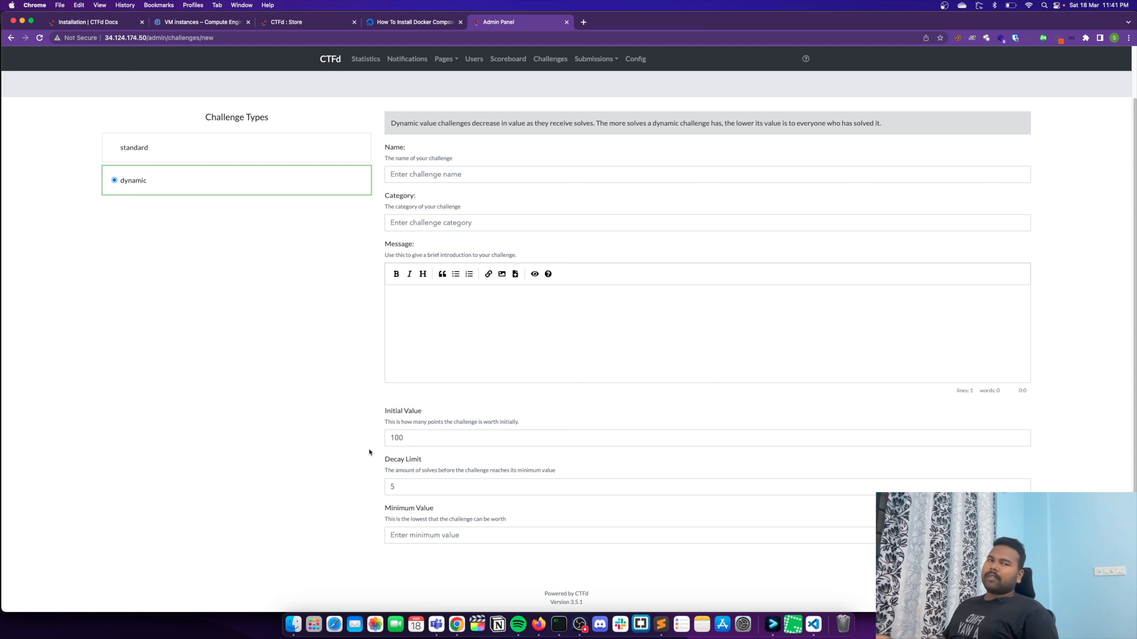
{"action": "left_click", "coordinate": [409, 533]}
{"action": "type", "text": "20"}
{"action": "left_click", "coordinate": [354, 518]}
{"action": "double_click", "coordinate": [393, 486]}
{"action": "left_click", "coordinate": [394, 485]}
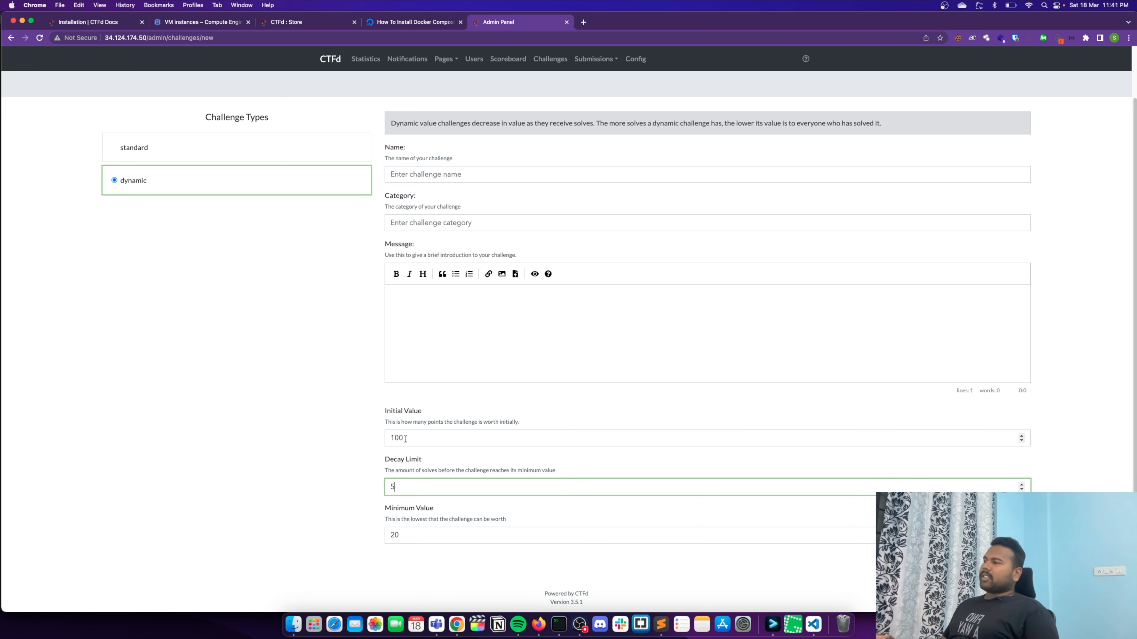
{"action": "key", "text": "Tab"}
{"action": "left_click", "coordinate": [375, 537]}
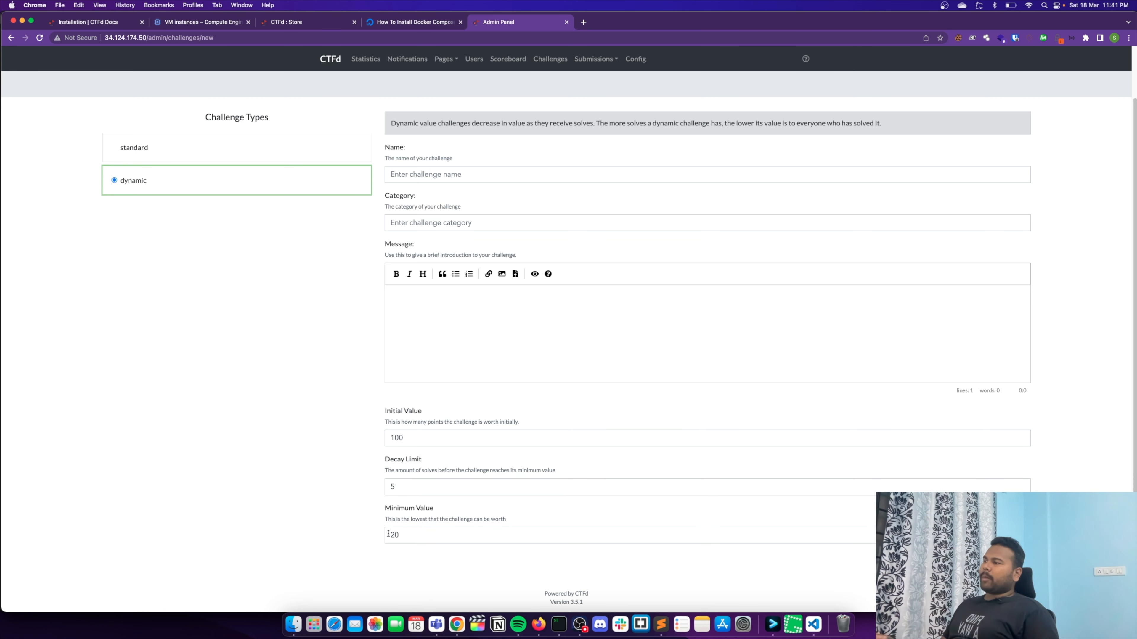
{"action": "left_click", "coordinate": [419, 431]}
{"action": "left_click", "coordinate": [323, 408]}
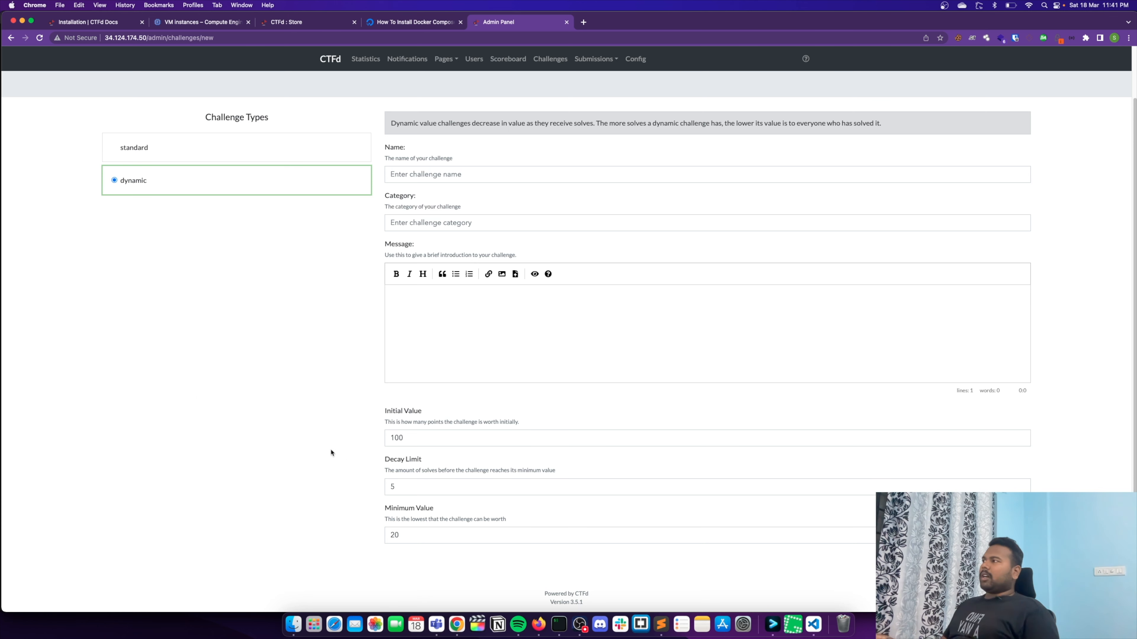
- Set the challenge type back to standard and name the challenge "Test Challenge 1"
{"action": "left_click", "coordinate": [181, 152]}
{"action": "left_click", "coordinate": [461, 200]}
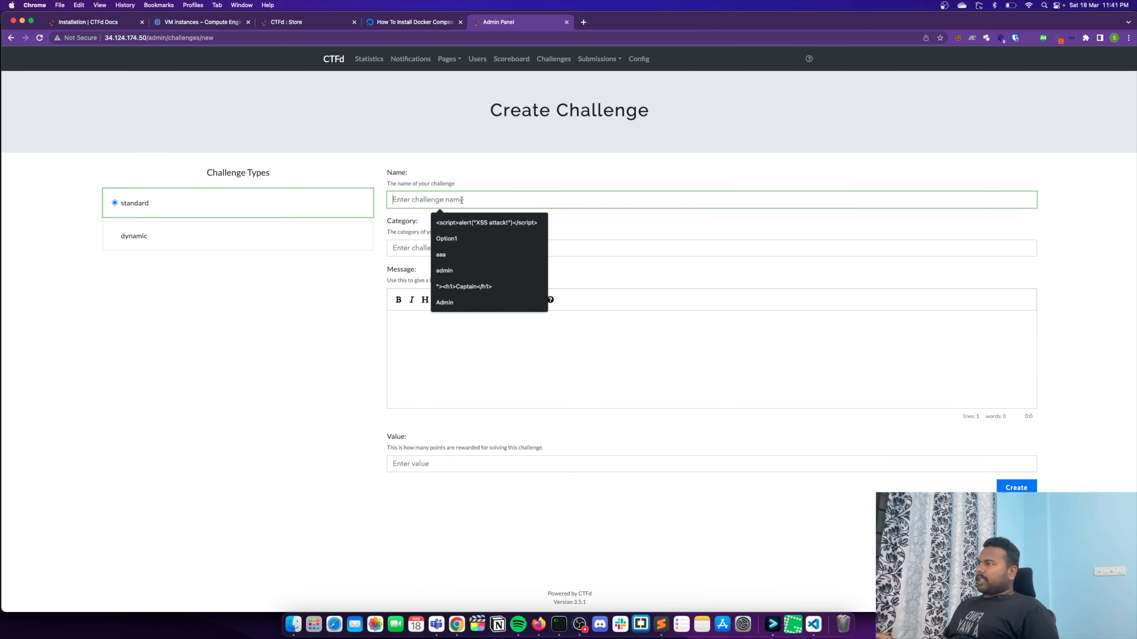
{"action": "left_click", "coordinate": [344, 286]}
{"action": "left_click", "coordinate": [419, 202]}
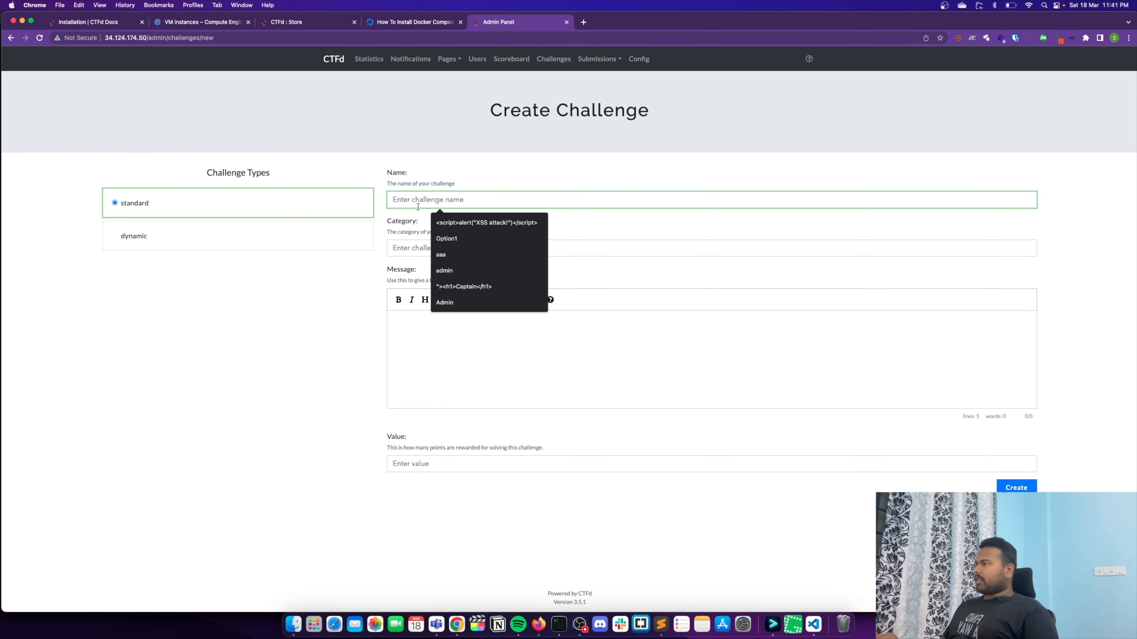
{"action": "type", "text": "S"}
{"action": "key", "text": "BackSpace"}
{"action": "type", "text": "Test"}
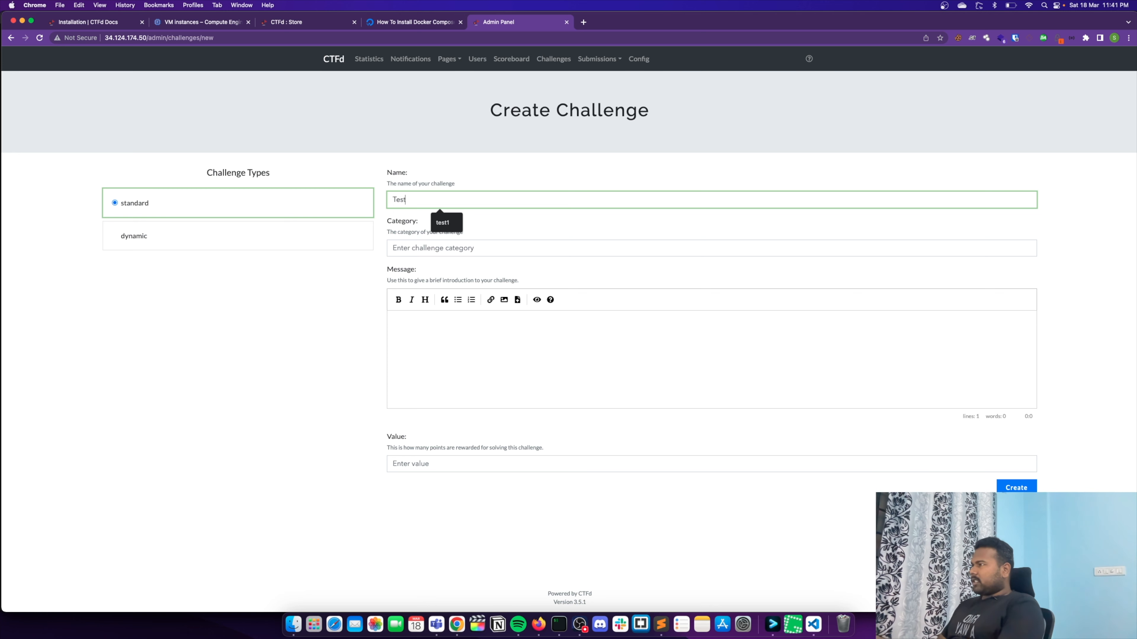
{"action": "type", "text": " Challenge 1"}
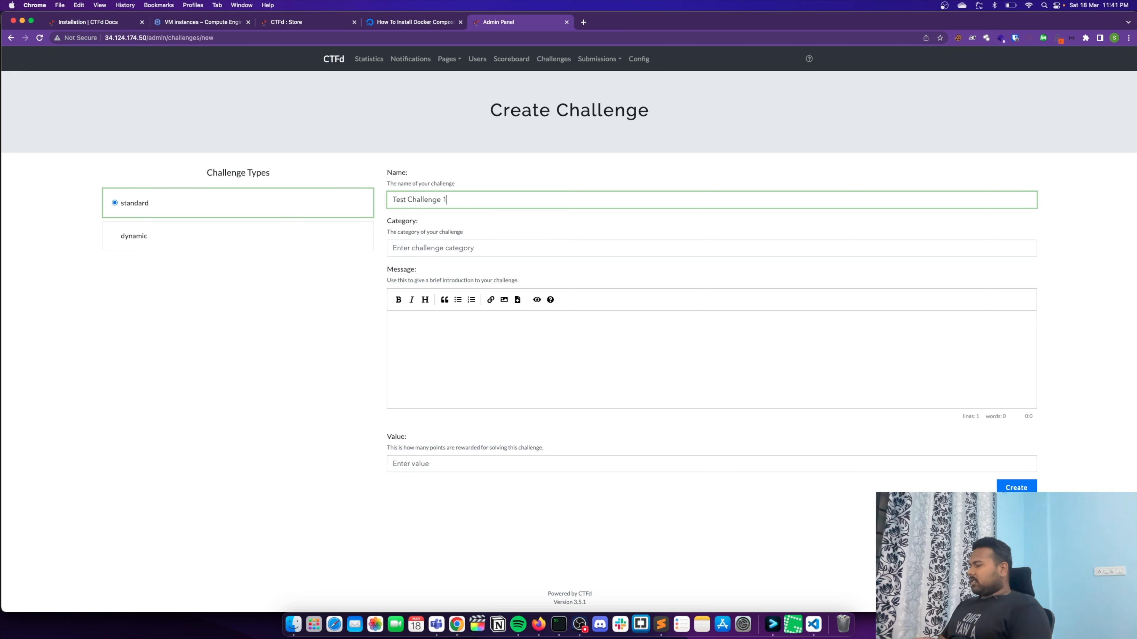
- Set the challenge's category to "Web" and place the cursor in the empty message body
{"action": "left_click", "coordinate": [439, 245]}
{"action": "type", "text": "Web"}
{"action": "left_click", "coordinate": [465, 342]}
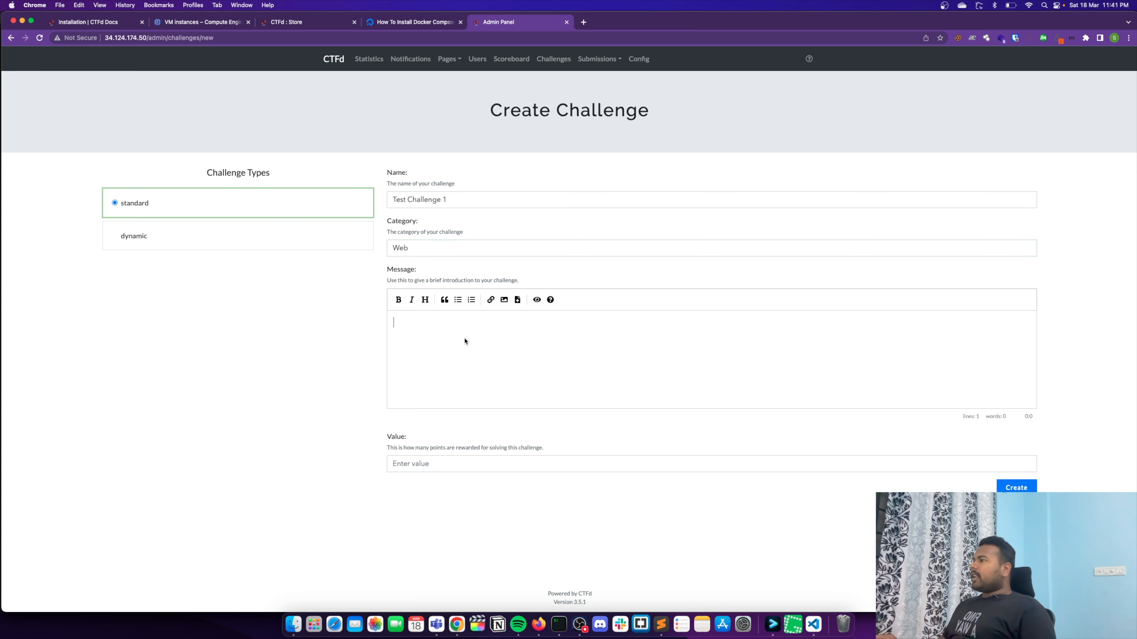
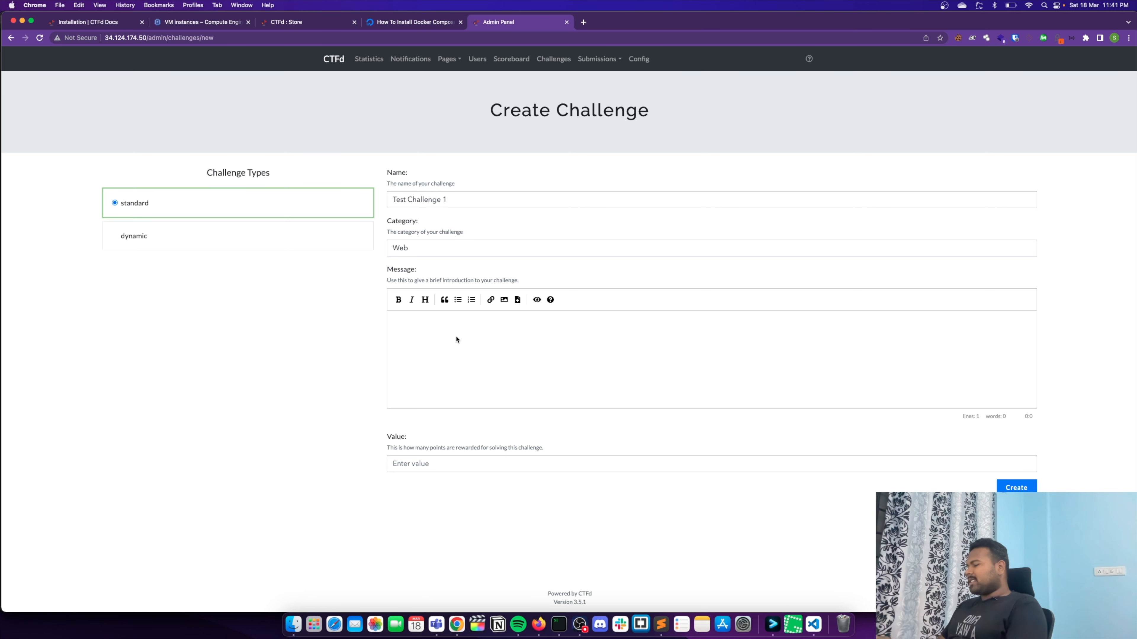
- Write the challenge message "This is a test challenge" followed, after a blank line, by "Flag Format: flag{!@#$%^&*()_+}"
{"action": "type", "text": "This is a"}
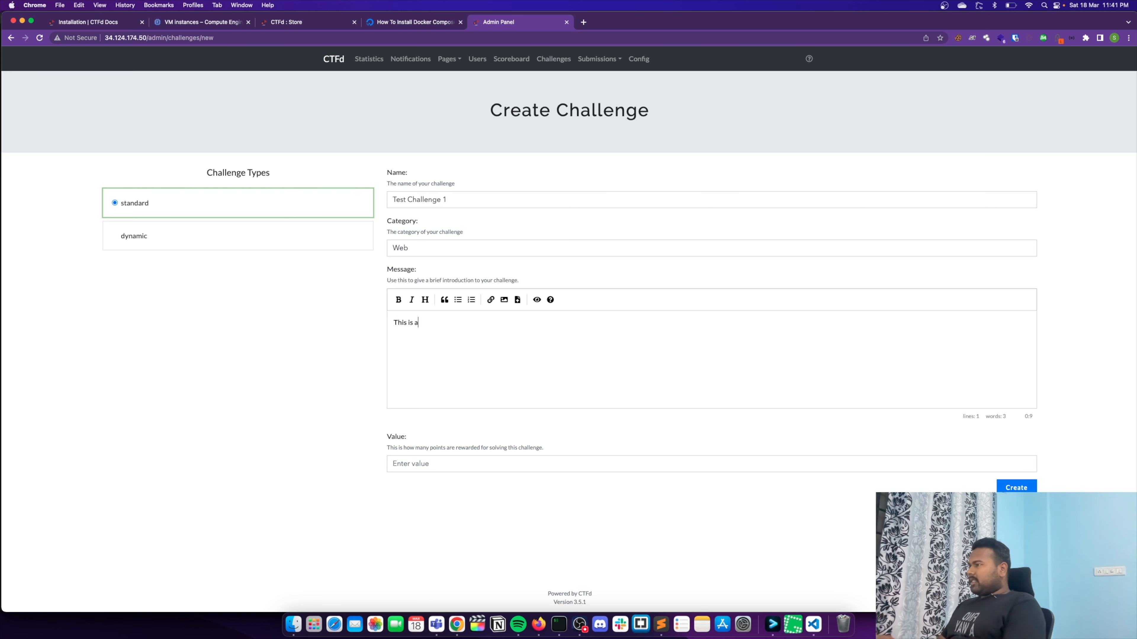
{"action": "type", "text": " test challenge"}
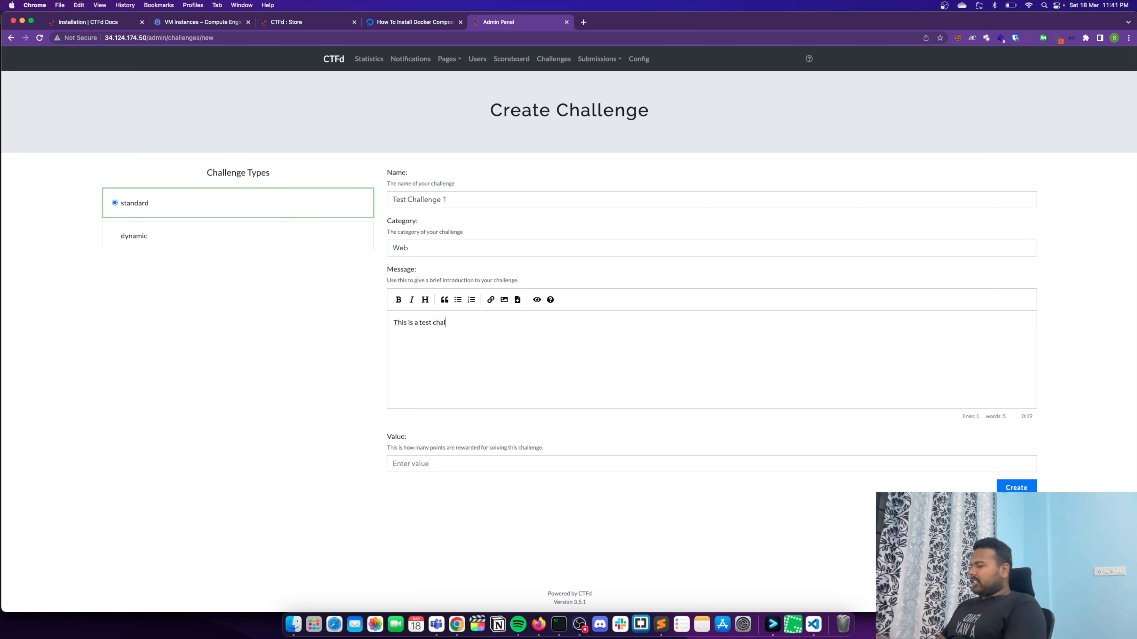
{"action": "key", "text": "Return"}
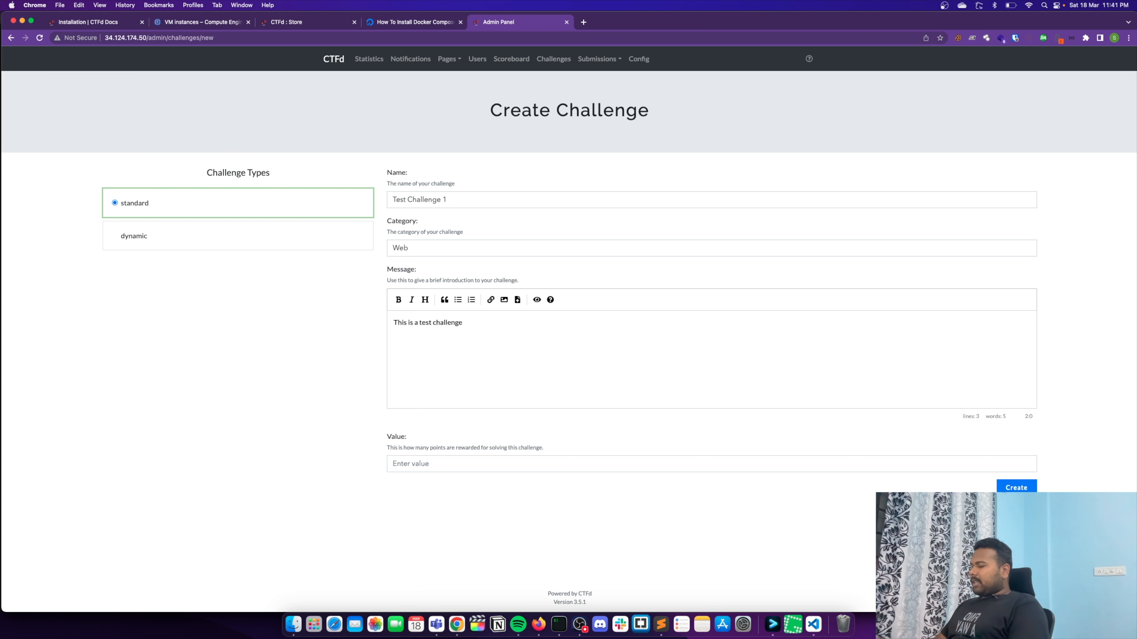
{"action": "type", "text": "Flag "}
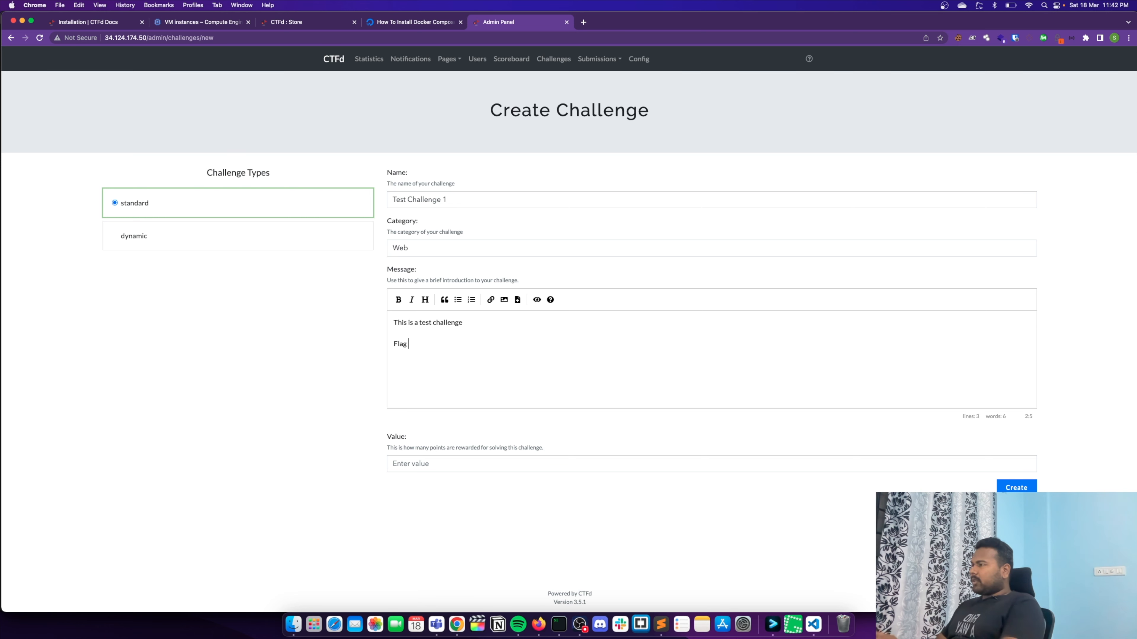
{"action": "type", "text": "Format: flag{!@#"}
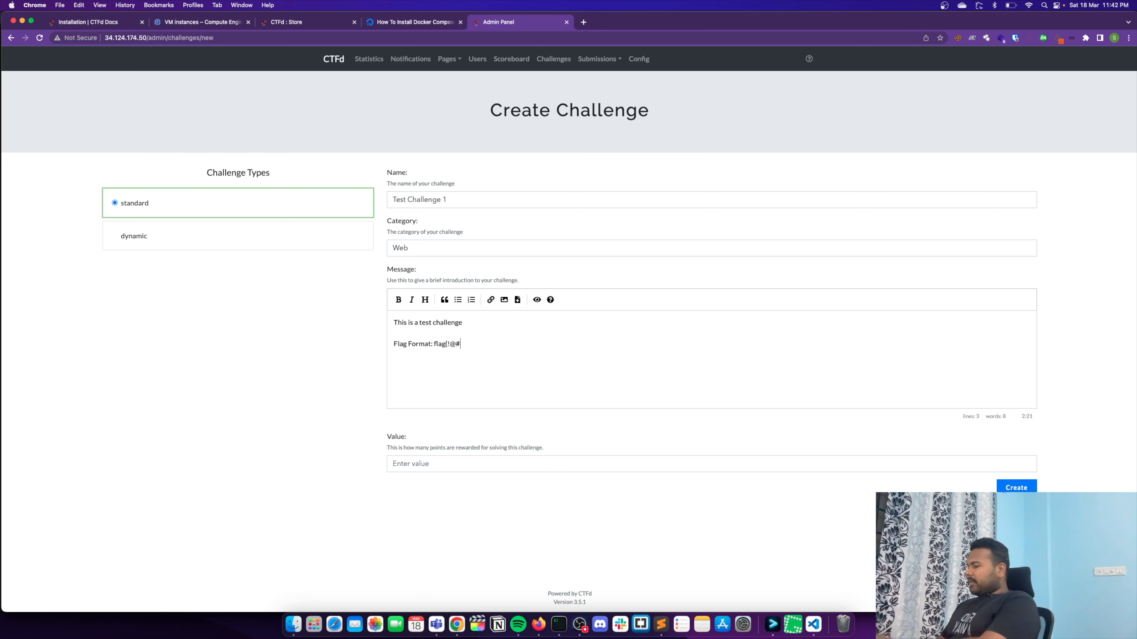
{"action": "type", "text": "$%^&*()_+}"}
- Try formatting the flag format line as a block quote and preview the message
{"action": "left_click_drag", "start_coordinate": [433, 344], "coordinate": [511, 344]}
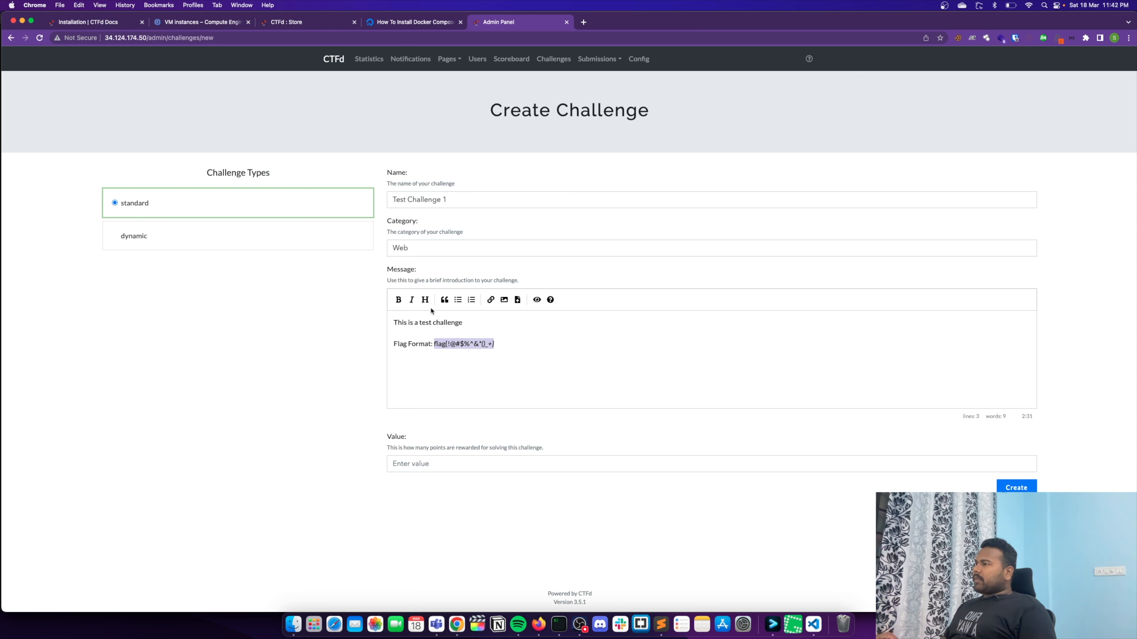
{"action": "left_click", "coordinate": [444, 300]}
{"action": "left_click", "coordinate": [537, 300]}
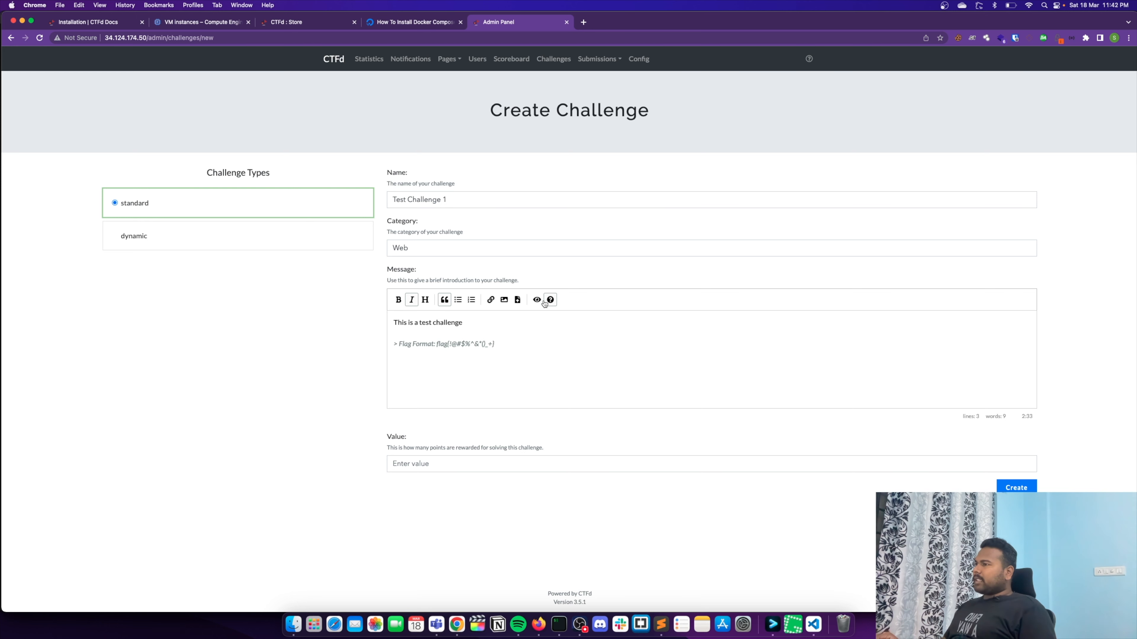
{"action": "left_click_drag", "start_coordinate": [507, 342], "coordinate": [399, 341]}
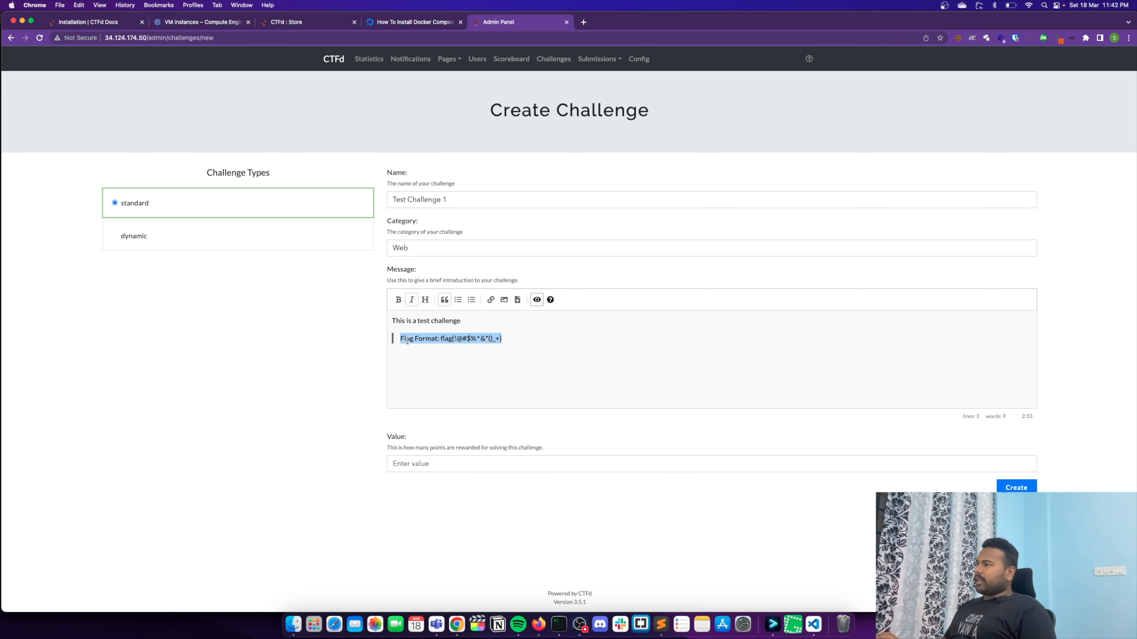
{"action": "left_click", "coordinate": [400, 343]}
{"action": "left_click", "coordinate": [535, 300]}
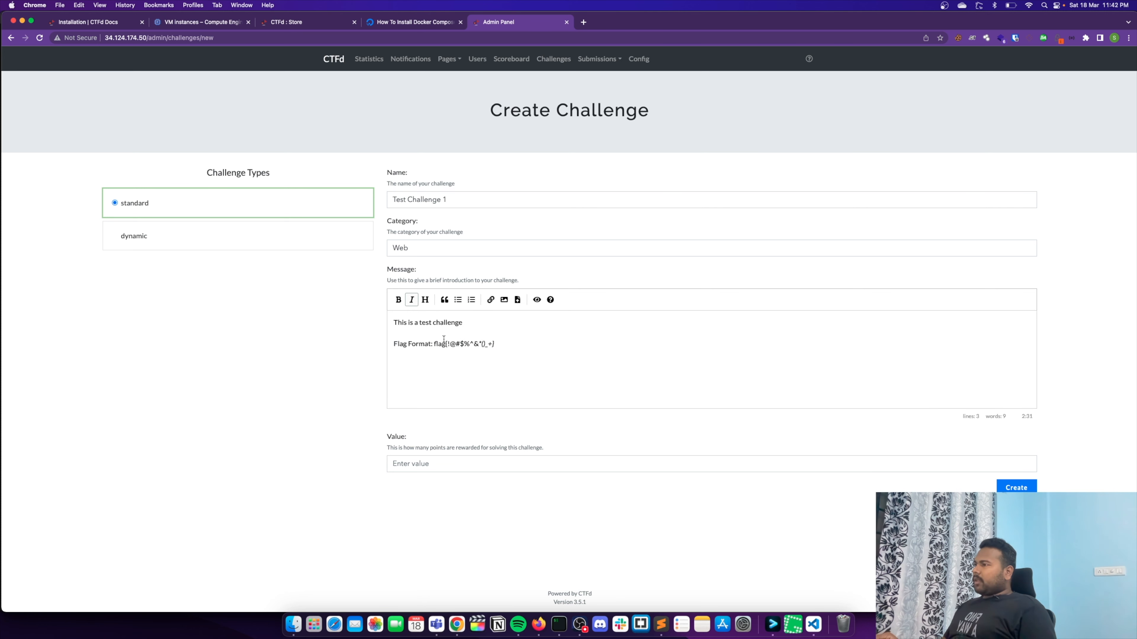
- Wrap flag{!@#$%^&*()_+} in backticks as inline code, preview the message and return to editing
{"action": "left_click", "coordinate": [434, 343]}
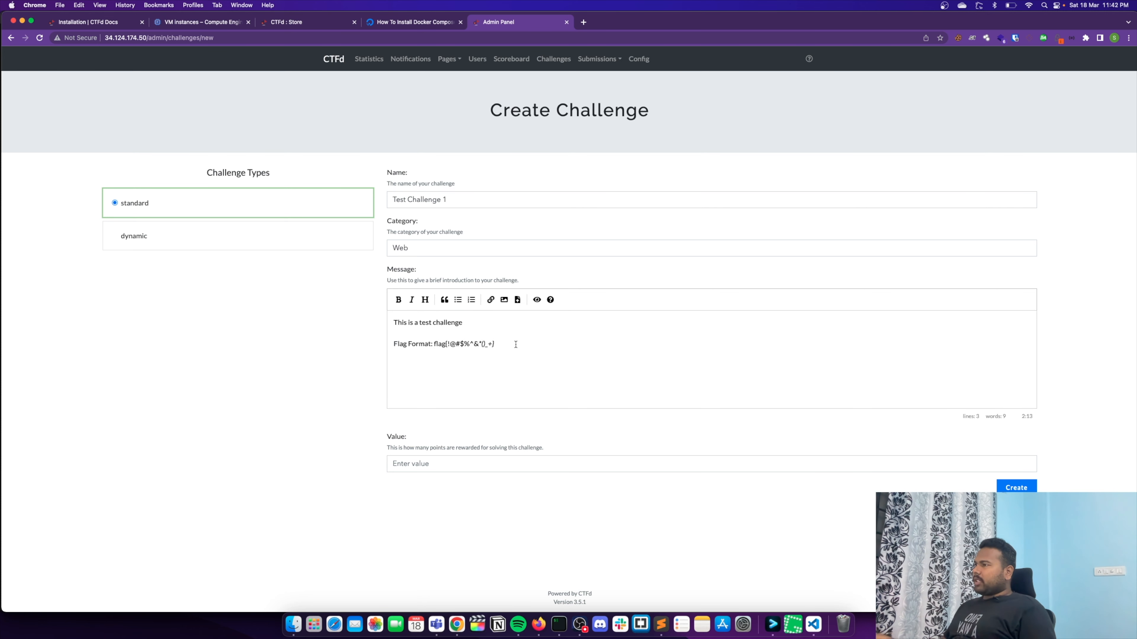
{"action": "type", "text": "`"}
{"action": "key", "text": "Right"}
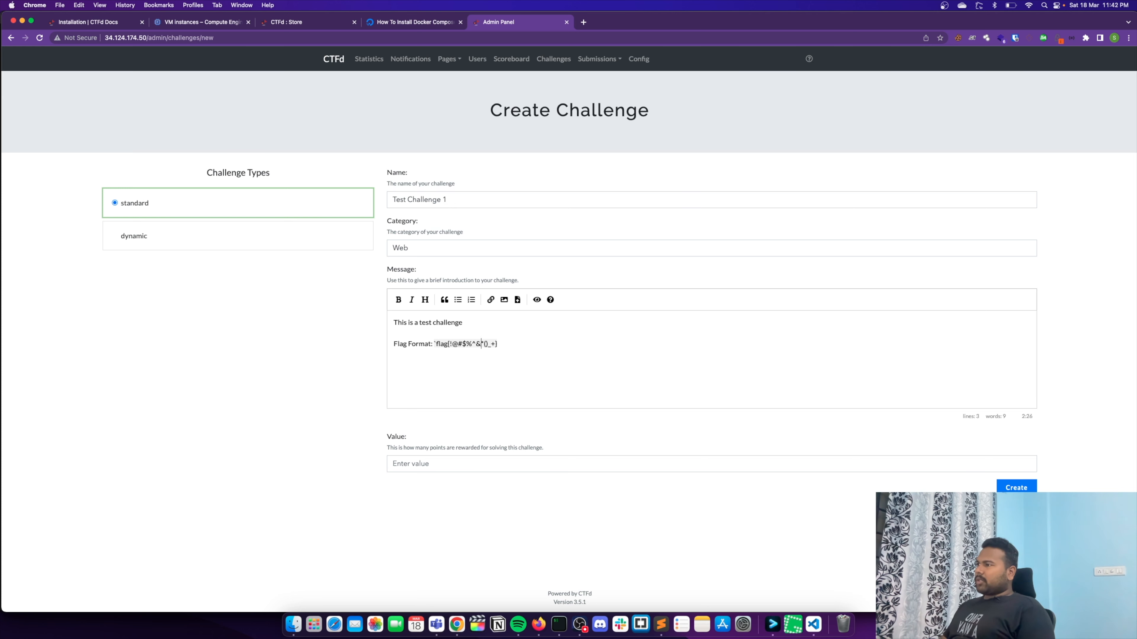
{"action": "left_click", "coordinate": [537, 299]}
{"action": "left_click_drag", "start_coordinate": [500, 338], "coordinate": [427, 339]}
{"action": "left_click", "coordinate": [159, 338]}
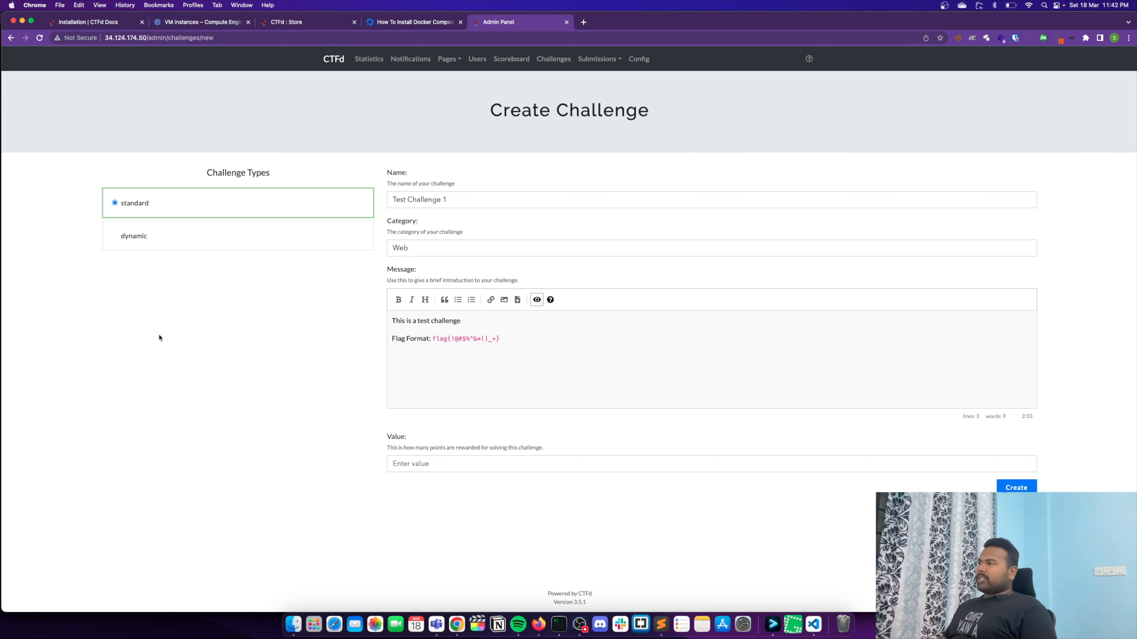
{"action": "left_click", "coordinate": [537, 299]}
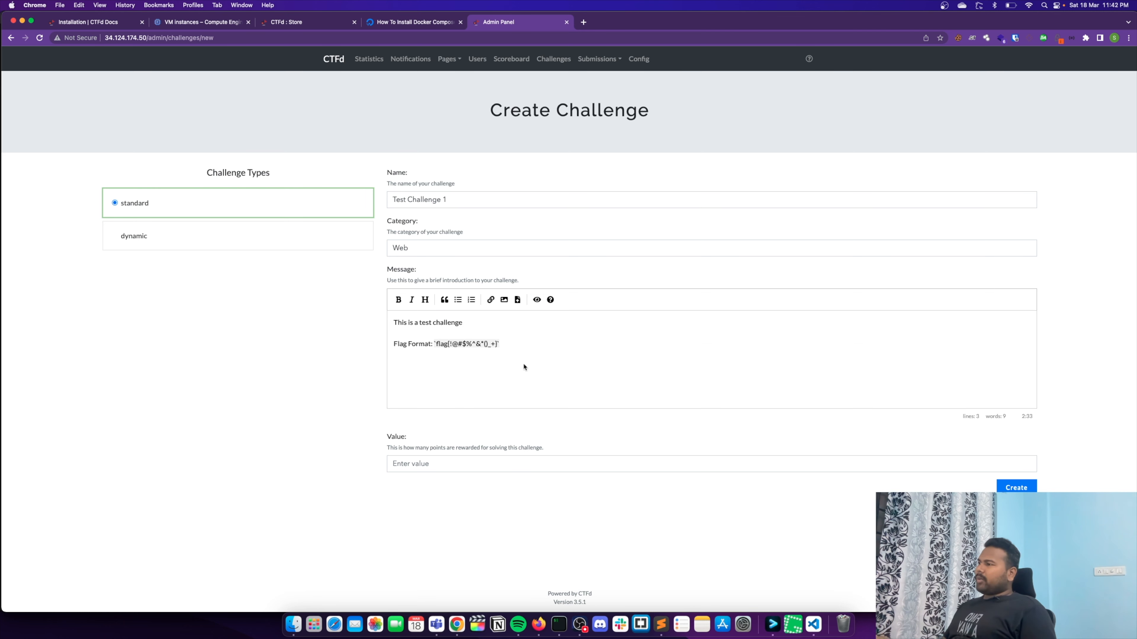
- Set the challenge's value to 100 points and create the challenge
{"action": "left_click", "coordinate": [482, 461]}
{"action": "type", "text": "100"}
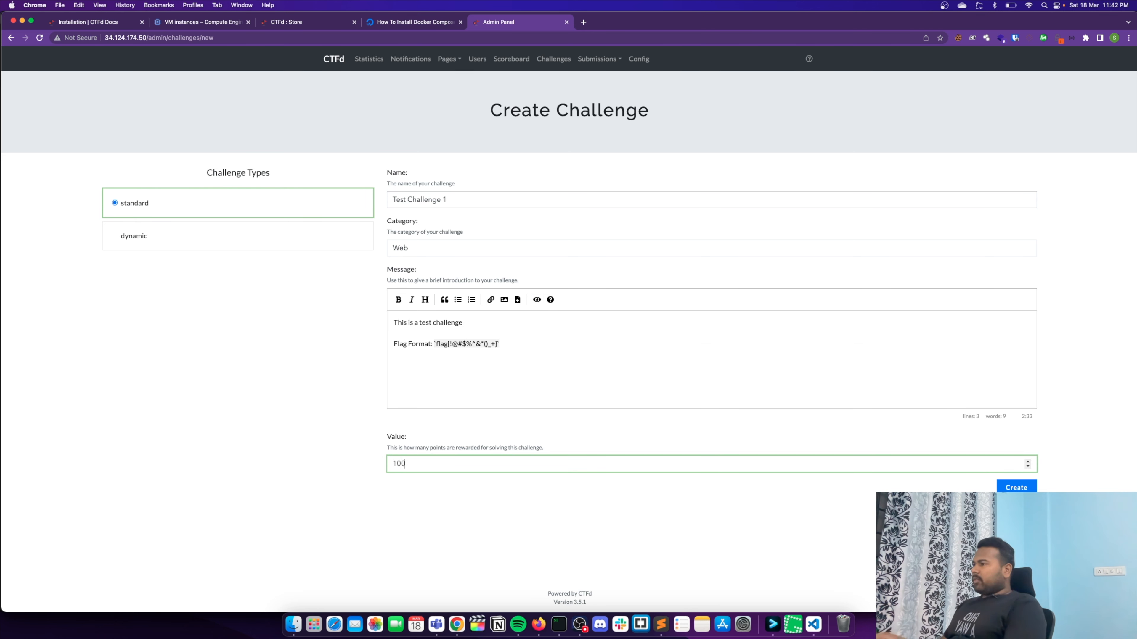
{"action": "left_click", "coordinate": [1016, 488]}
- Enter "flag{This_Is_AWESOME}" as the challenge's static flag
{"action": "left_click", "coordinate": [462, 130]}
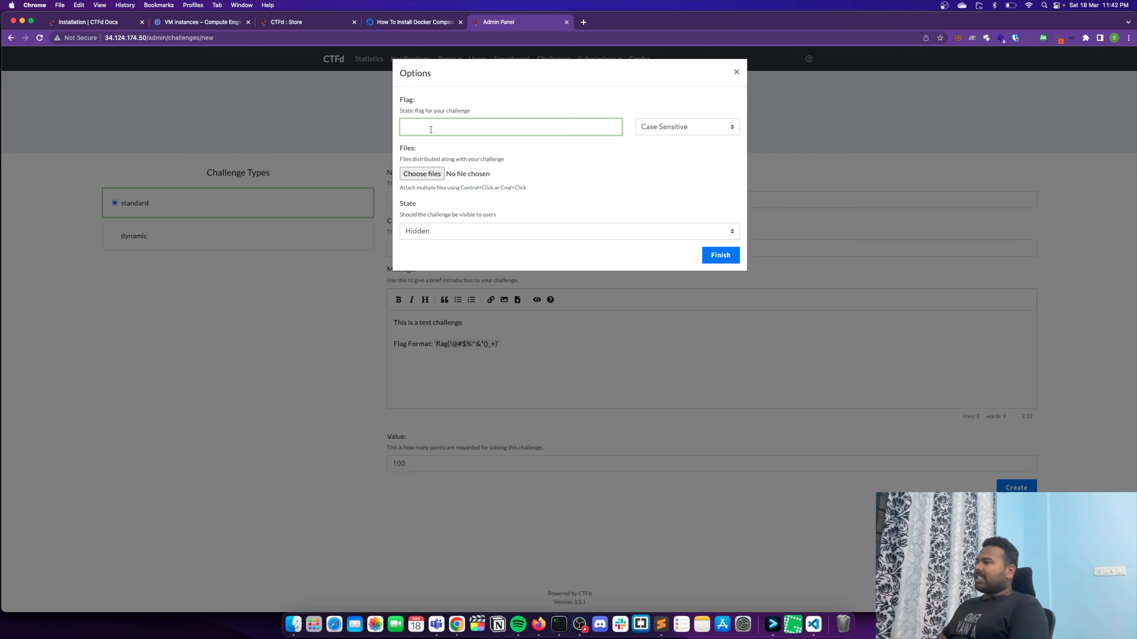
{"action": "type", "text": "agP"}
{"action": "type", "text": "34.124.174.50"}
{"action": "key", "text": "BackSpace"}
{"action": "key", "text": "BackSpace"}
{"action": "key", "text": "BackSpace"}
{"action": "key", "text": "BackSpace"}
{"action": "key", "text": "BackSpace"}
{"action": "key", "text": "BackSpace"}
{"action": "key", "text": "BackSpace"}
{"action": "key", "text": "BackSpace"}
{"action": "key", "text": "BackSpace"}
{"action": "key", "text": "BackSpace"}
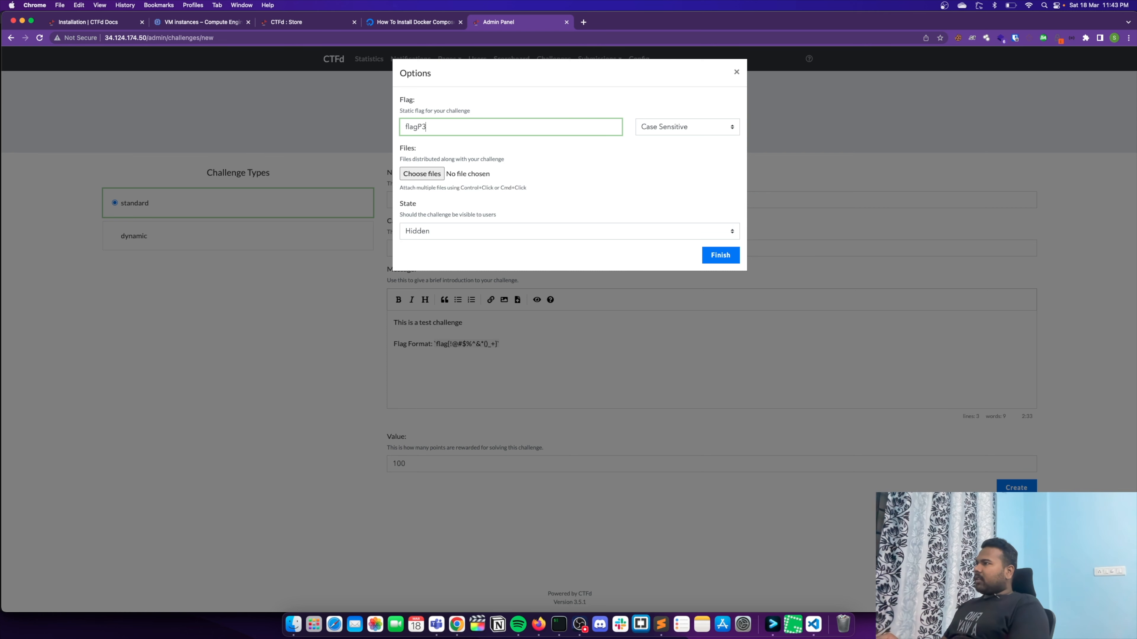
{"action": "type", "text": "{Thiu"}
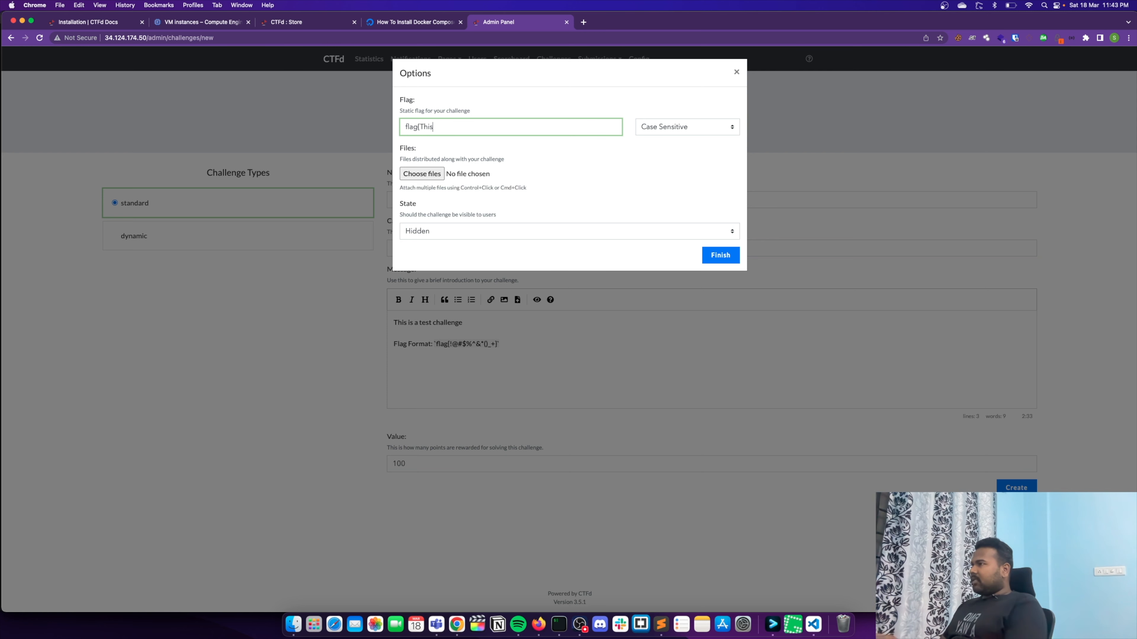
{"action": "type", "text": "_Is_AWESOME"}
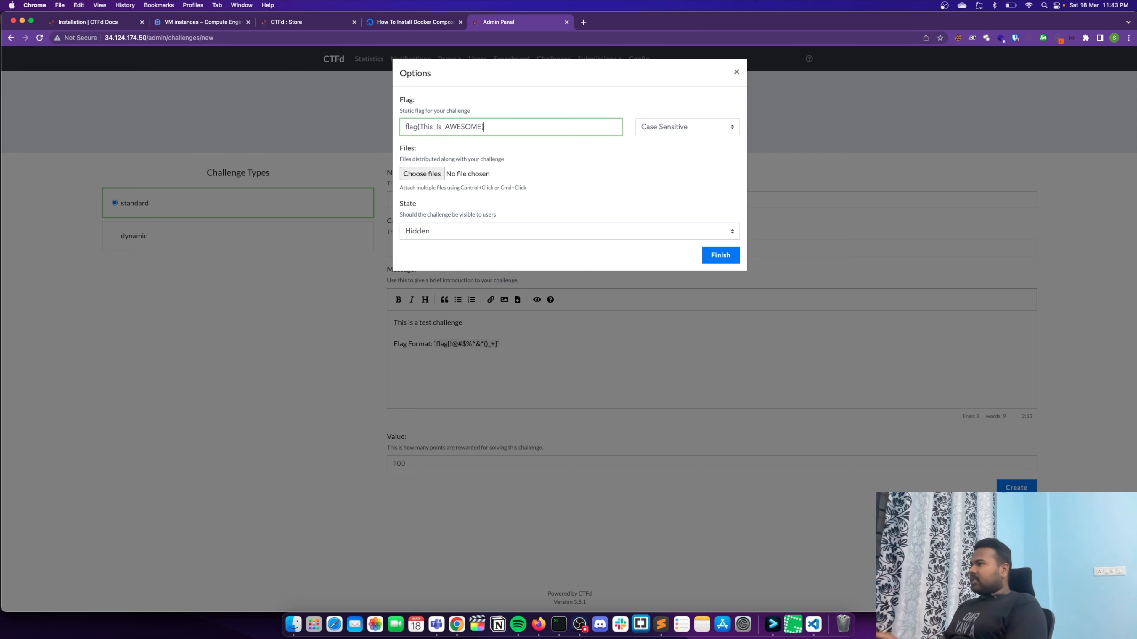
{"action": "double_click", "coordinate": [472, 127]}
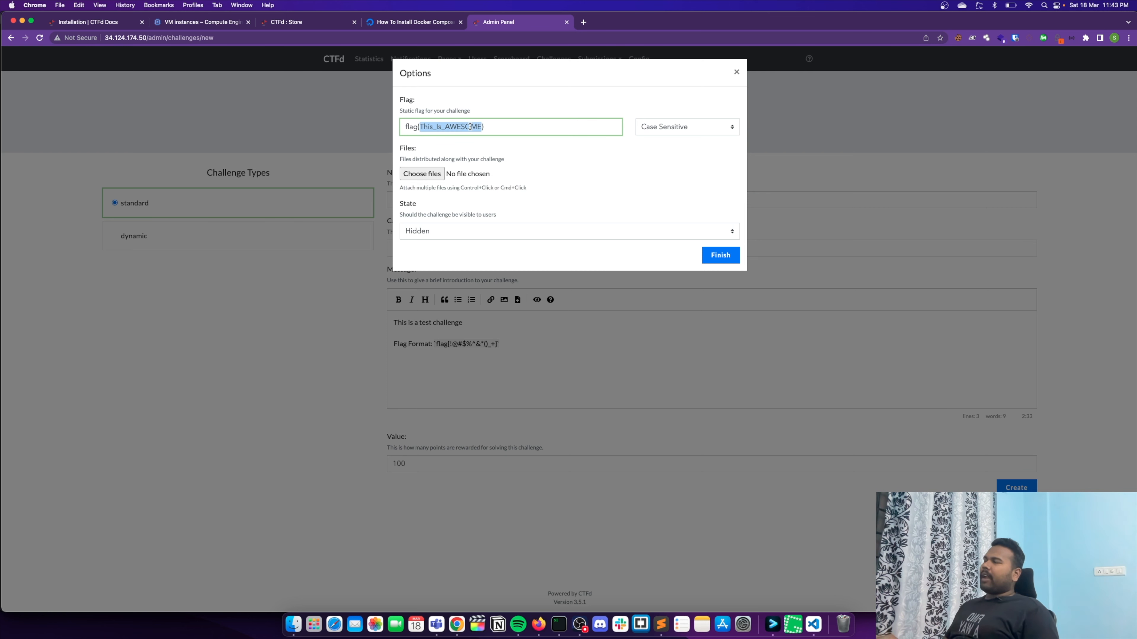
{"action": "left_click", "coordinate": [433, 128]}
{"action": "double_click", "coordinate": [433, 129]}
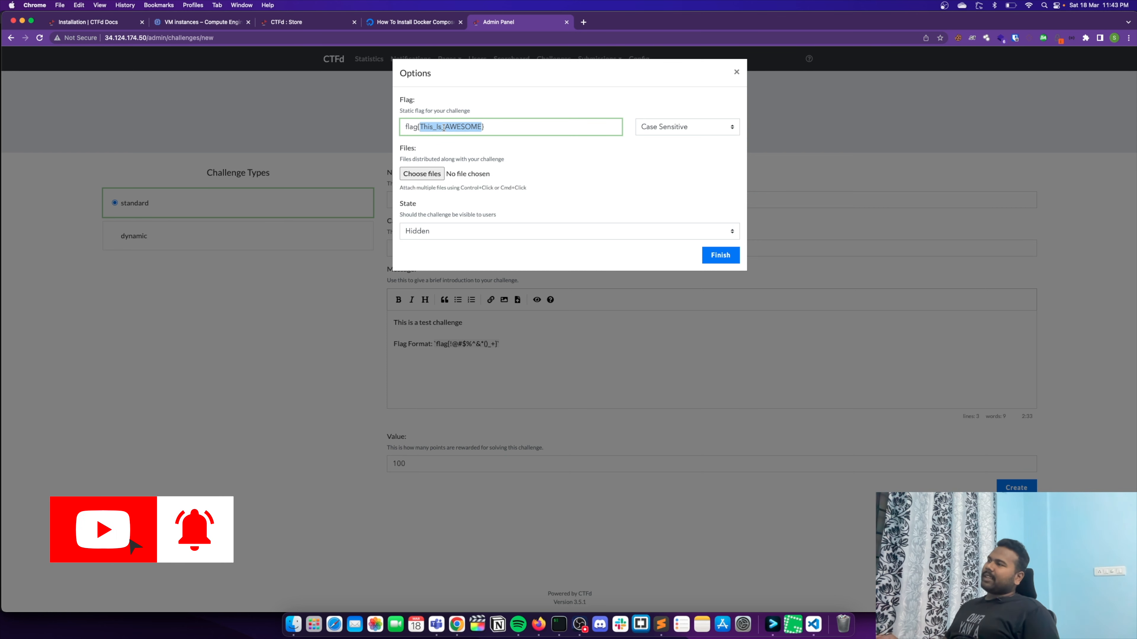
{"action": "left_click", "coordinate": [452, 128]}
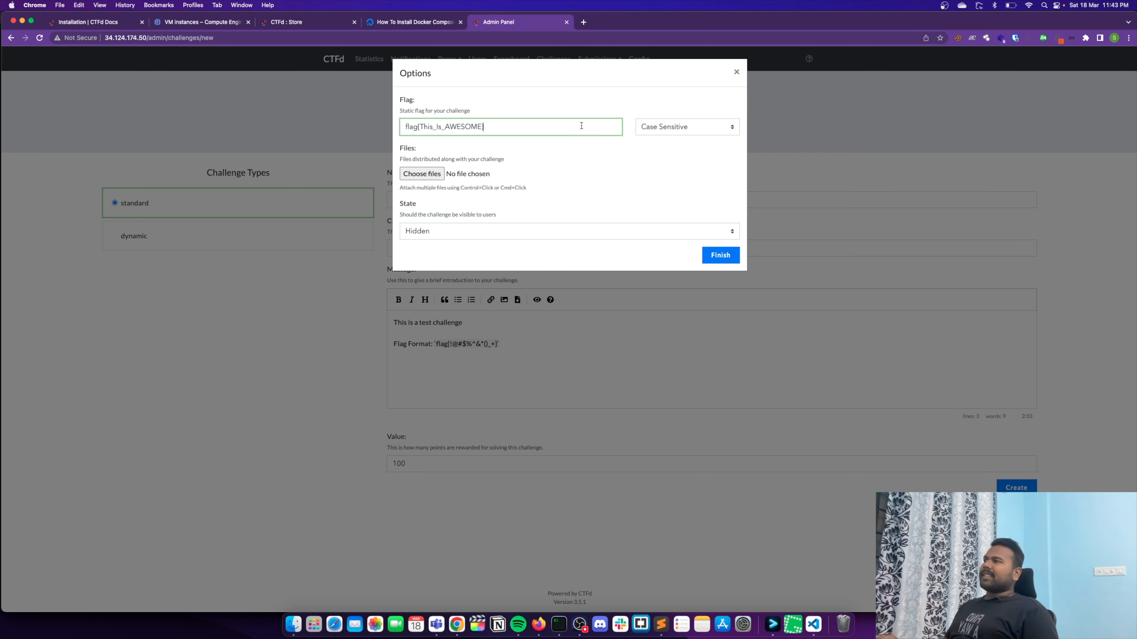
{"action": "left_click_drag", "start_coordinate": [581, 124], "coordinate": [326, 117]}
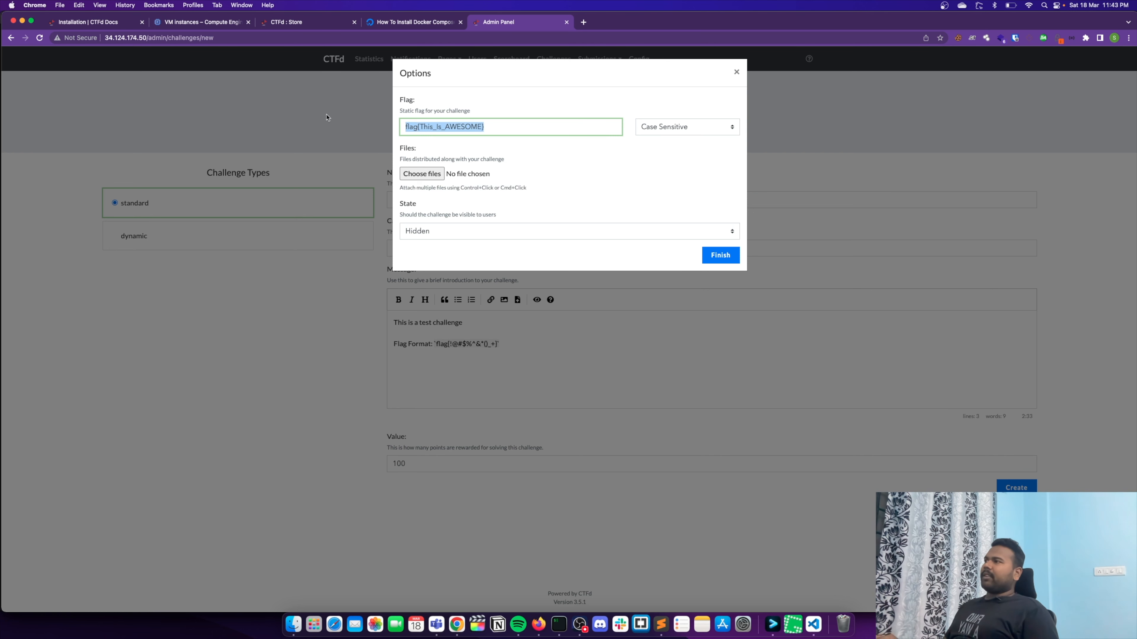
{"action": "left_click", "coordinate": [674, 130]}
{"action": "left_click", "coordinate": [614, 92]}
{"action": "left_click", "coordinate": [477, 126]}
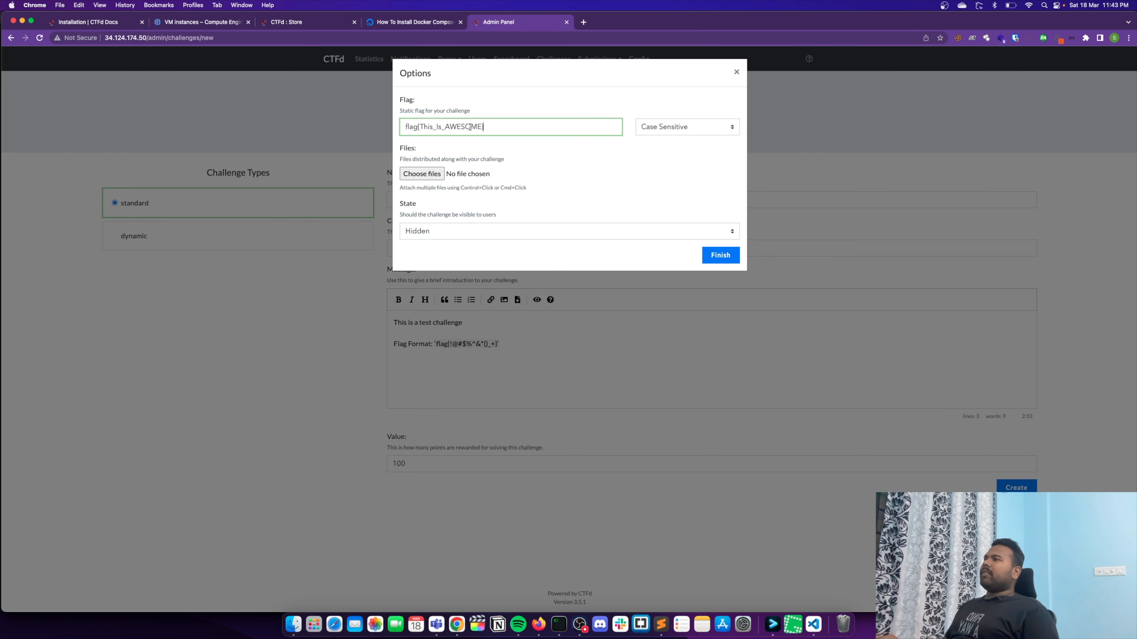
{"action": "left_click_drag", "start_coordinate": [446, 126], "coordinate": [475, 126]}
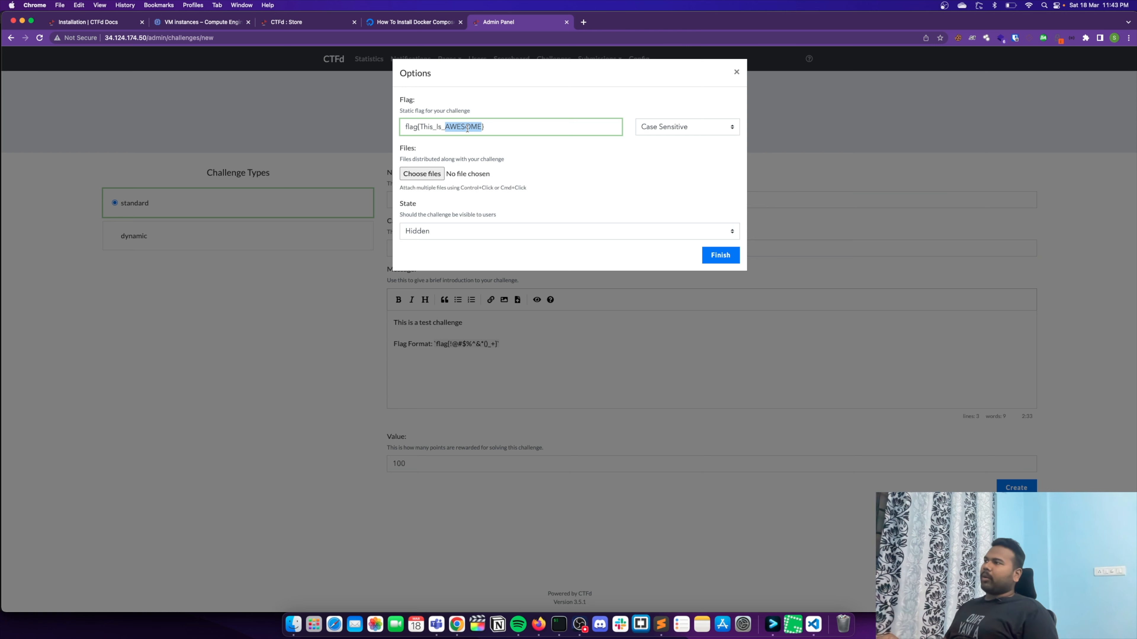
- Set the flag's matching to Case Insensitive
{"action": "left_click", "coordinate": [678, 134]}
{"action": "left_click", "coordinate": [657, 139]}
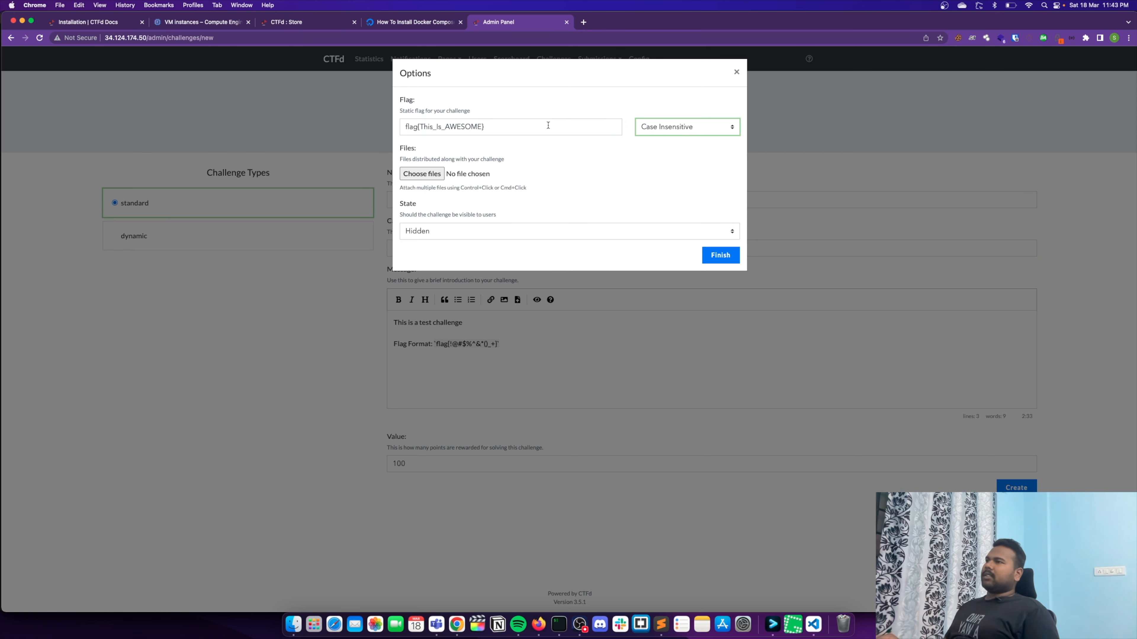
{"action": "left_click_drag", "start_coordinate": [548, 125], "coordinate": [291, 126]}
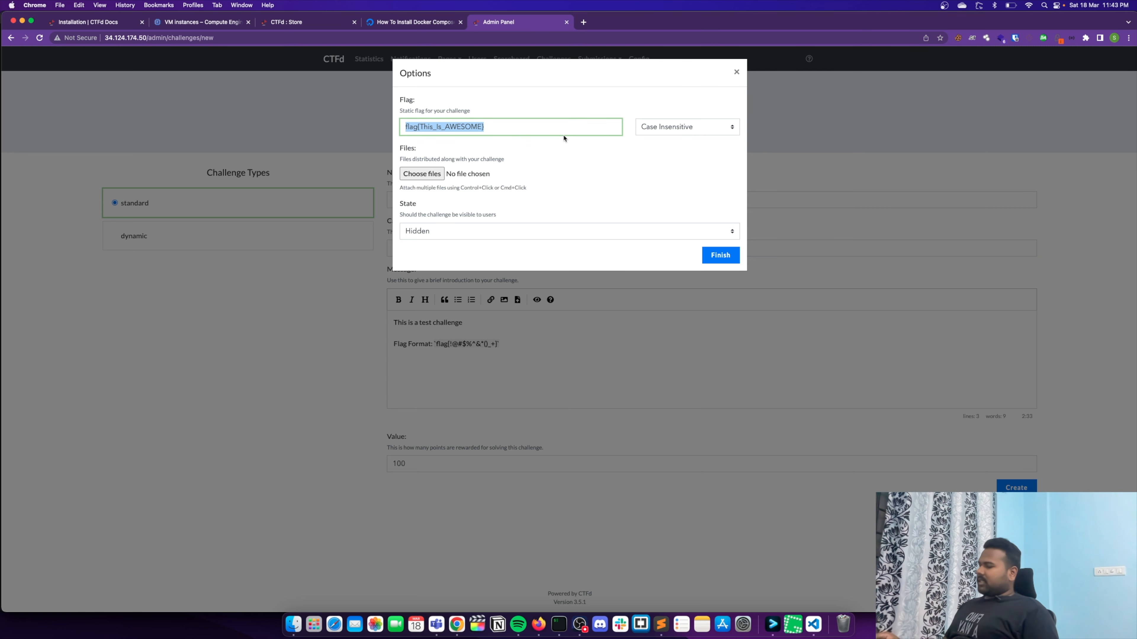
{"action": "left_click", "coordinate": [607, 154]}
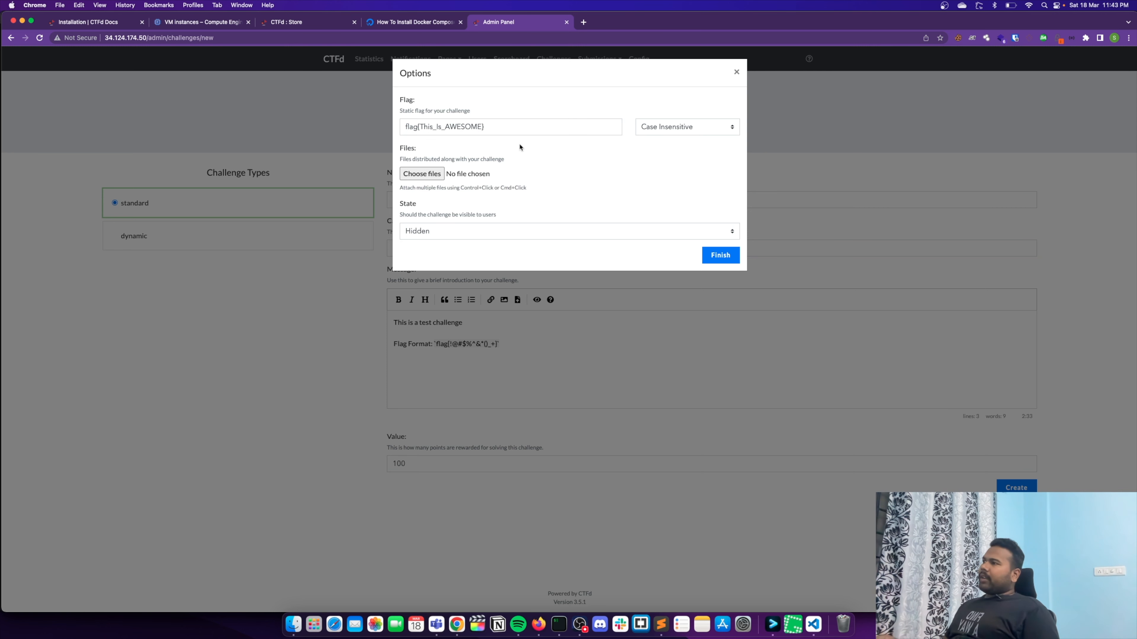
- Set the challenge's state to Visible and finish the creation options
{"action": "left_click", "coordinate": [445, 232]}
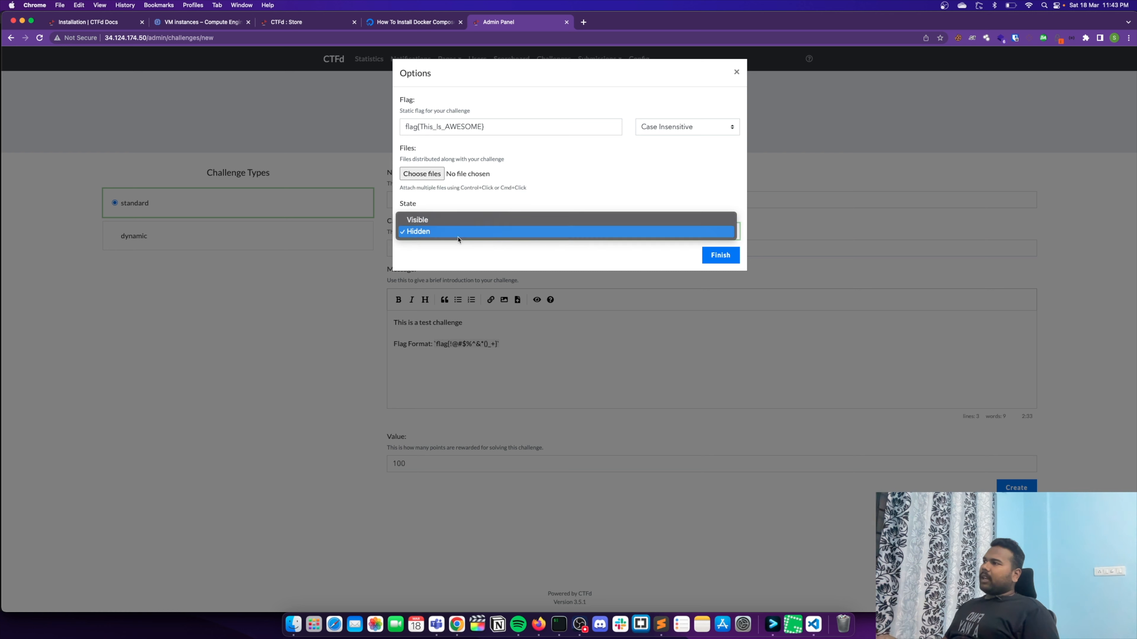
{"action": "left_click", "coordinate": [459, 230]}
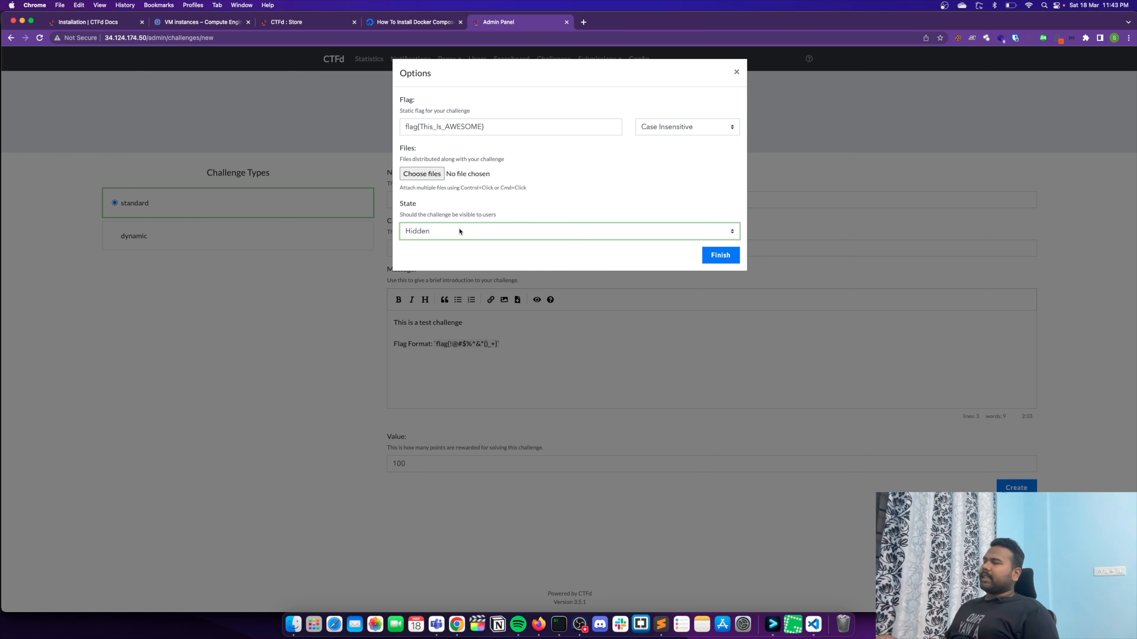
{"action": "left_click", "coordinate": [473, 233]}
{"action": "left_click", "coordinate": [465, 219]}
{"action": "left_click", "coordinate": [734, 254]}
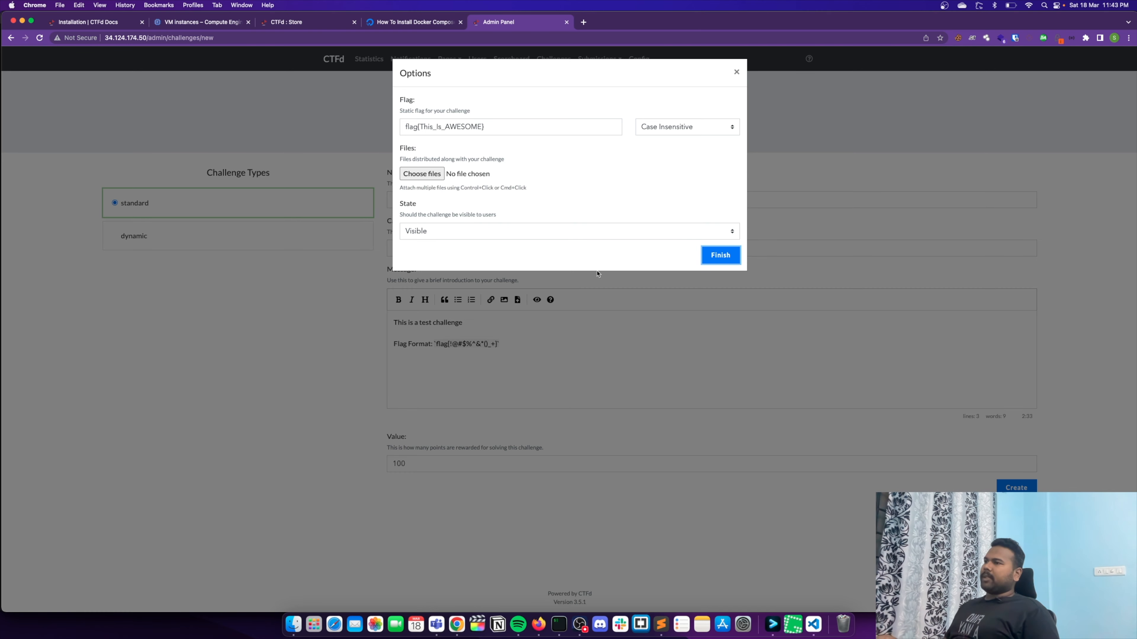
- Add the tags "web" and "Easy" to Test Challenge 1
{"action": "scroll", "coordinate": [526, 353], "scroll_direction": "down", "scroll_amount": 4}
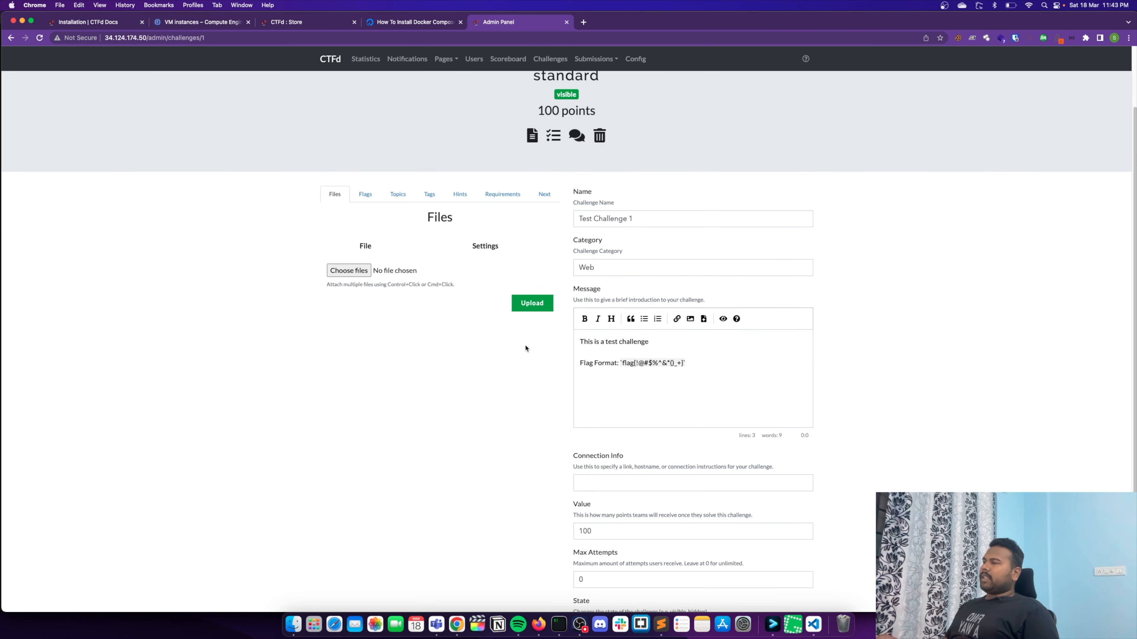
{"action": "scroll", "coordinate": [512, 393], "scroll_direction": "up", "scroll_amount": 4}
{"action": "left_click", "coordinate": [366, 266]}
{"action": "left_click", "coordinate": [401, 270]}
{"action": "left_click", "coordinate": [432, 270]}
{"action": "left_click", "coordinate": [387, 342]}
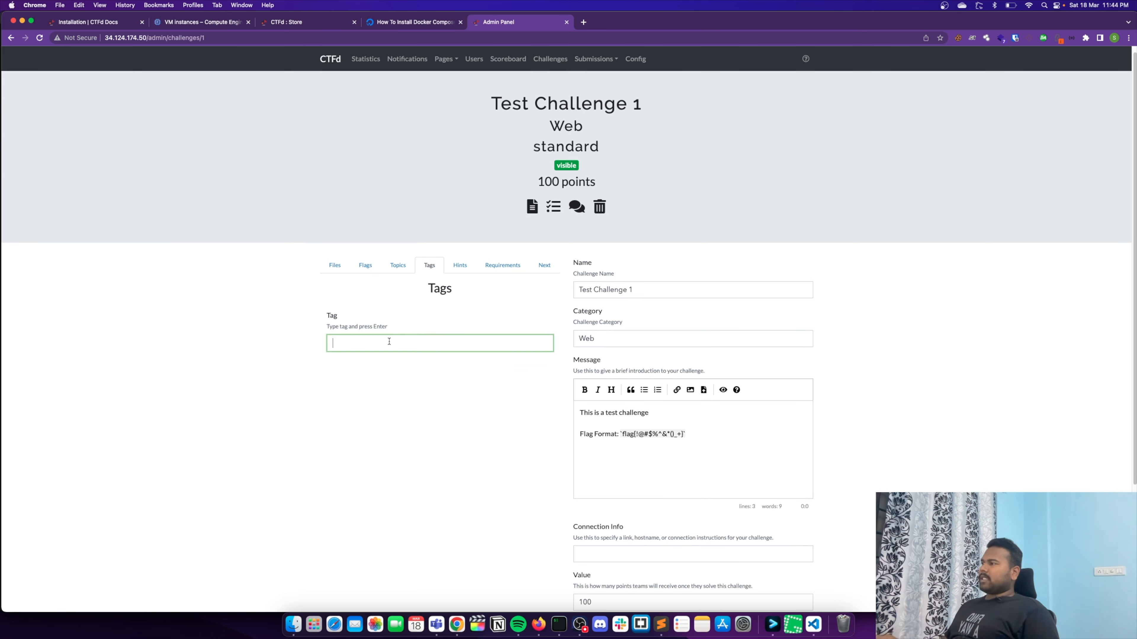
{"action": "type", "text": "web"}
{"action": "key", "text": "Return"}
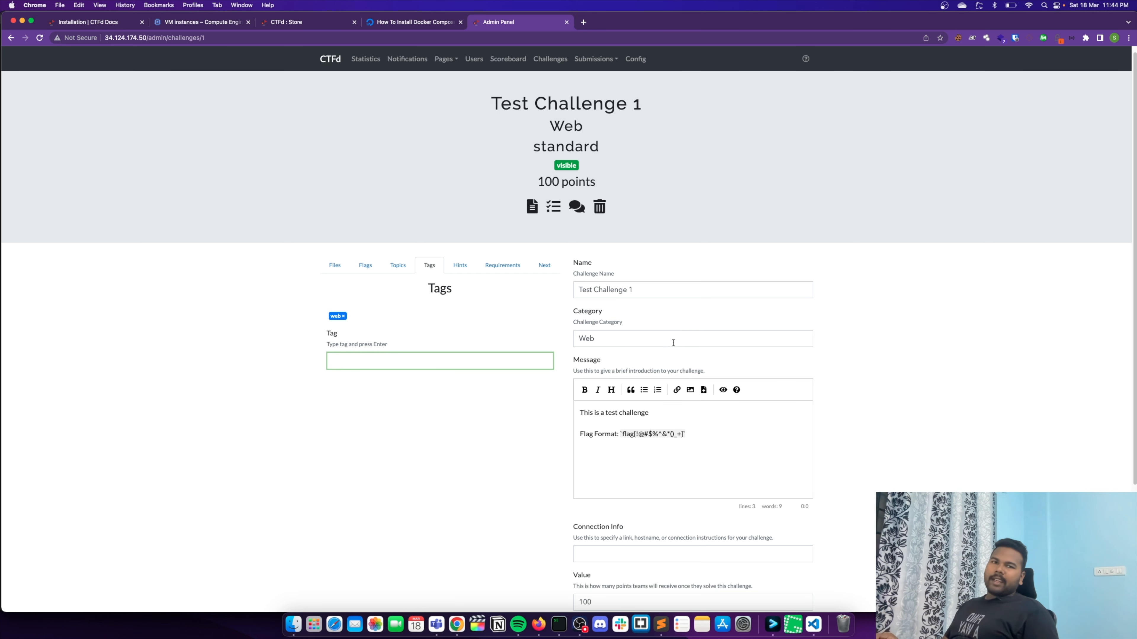
{"action": "type", "text": "Easy"}
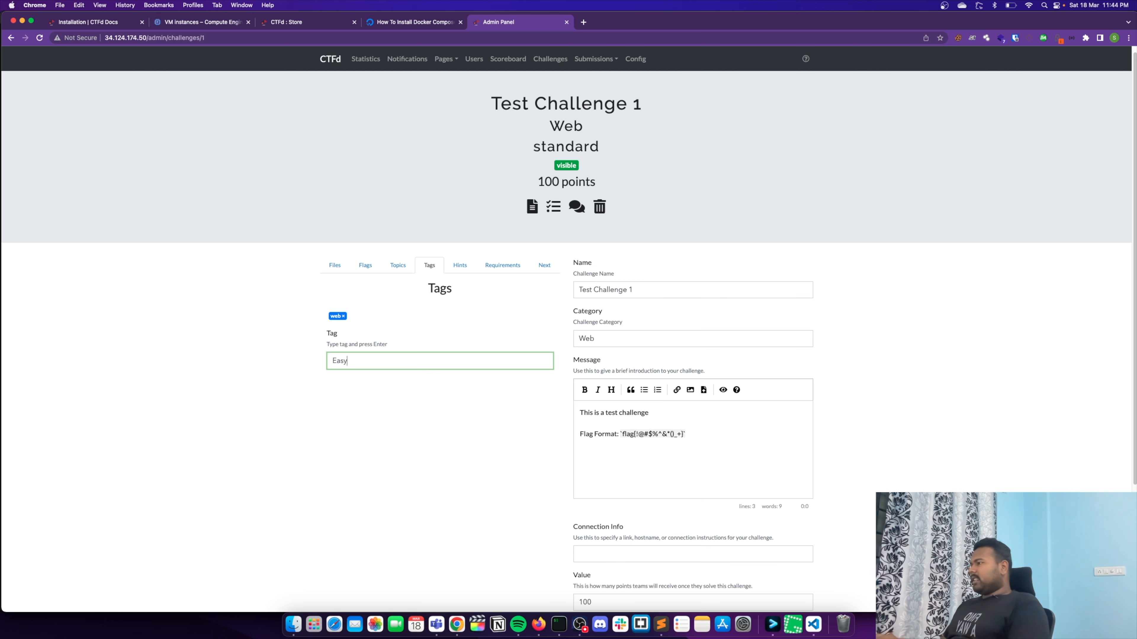
{"action": "key", "text": "Return"}
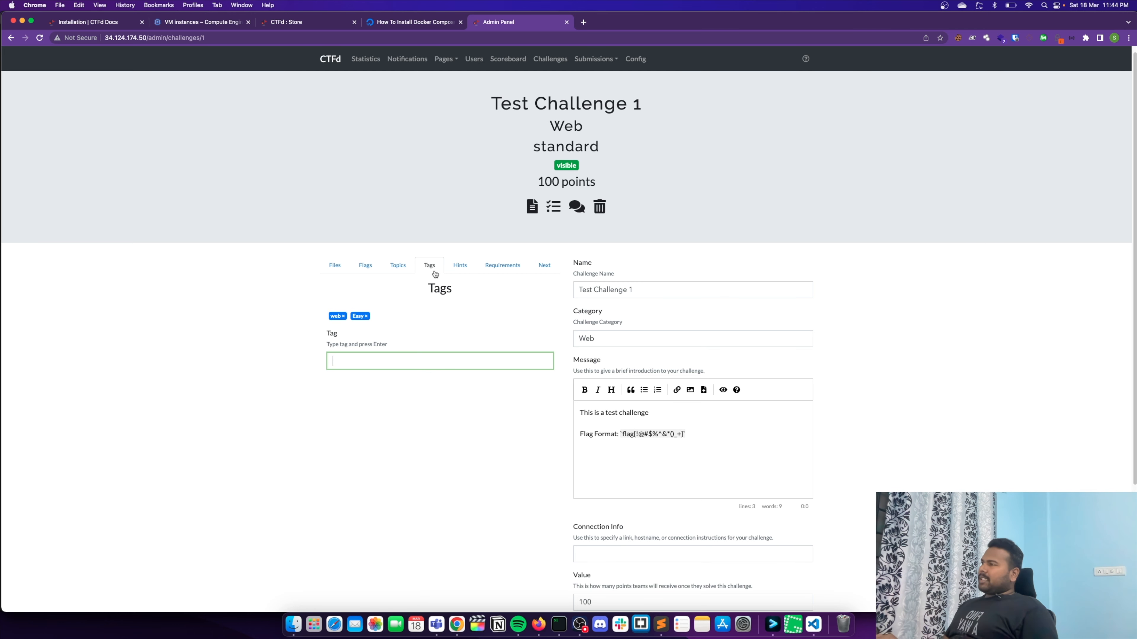
- Start a new hint for Test Challenge 1 with the text "This is a sample Hint!"
{"action": "left_click", "coordinate": [460, 266]}
{"action": "left_click", "coordinate": [521, 345]}
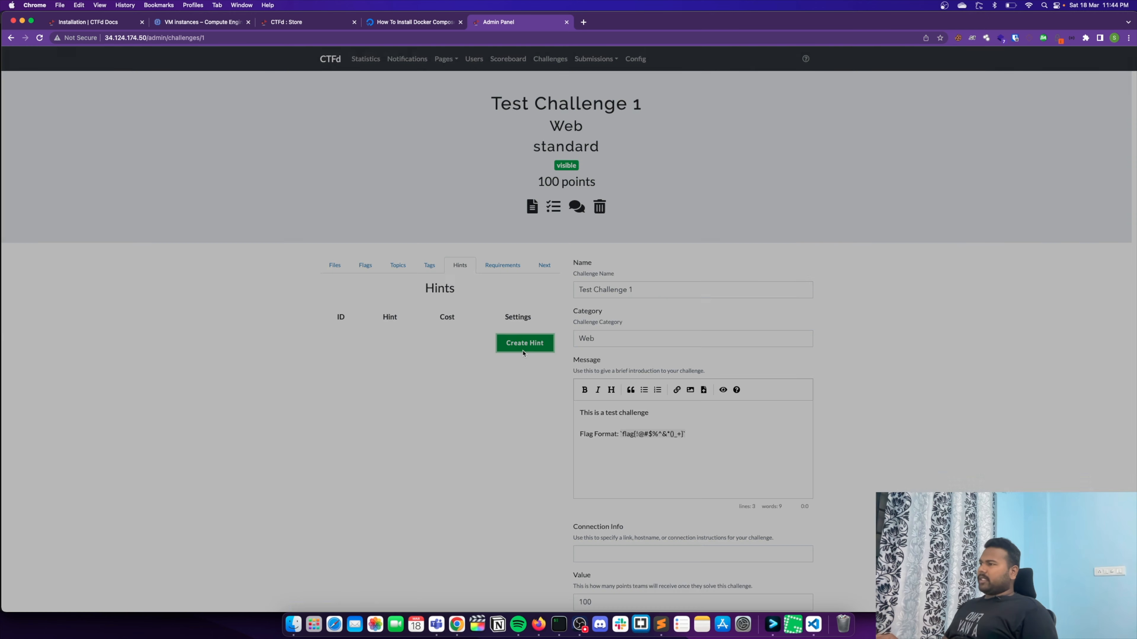
{"action": "type", "text": "This "}
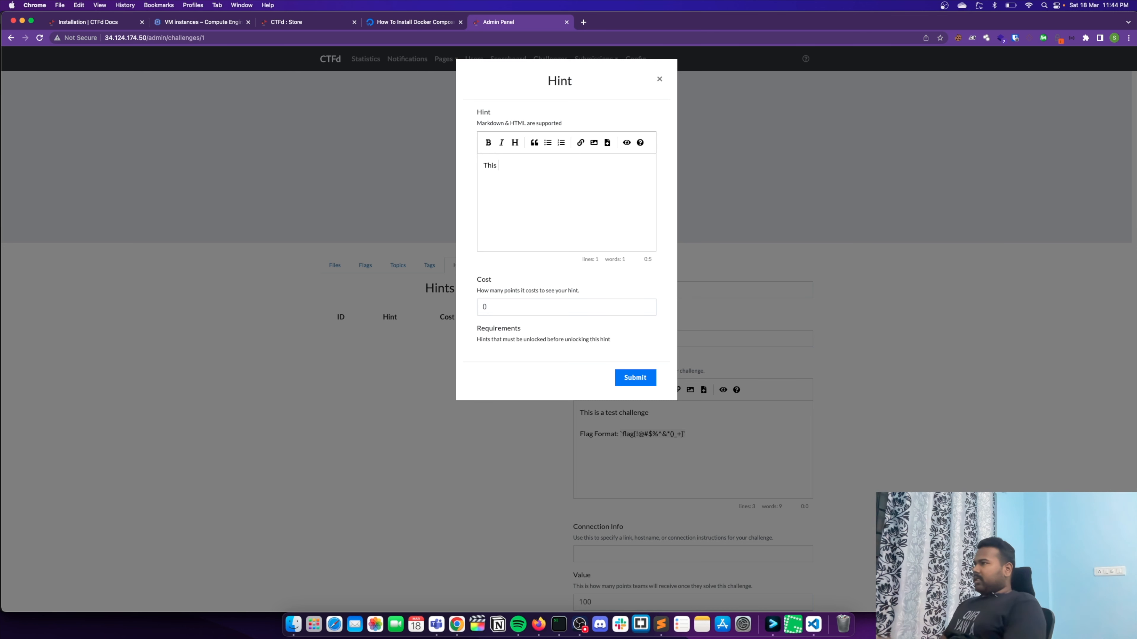
{"action": "type", "text": "is a sample Hint"}
{"action": "double_click", "coordinate": [496, 304]}
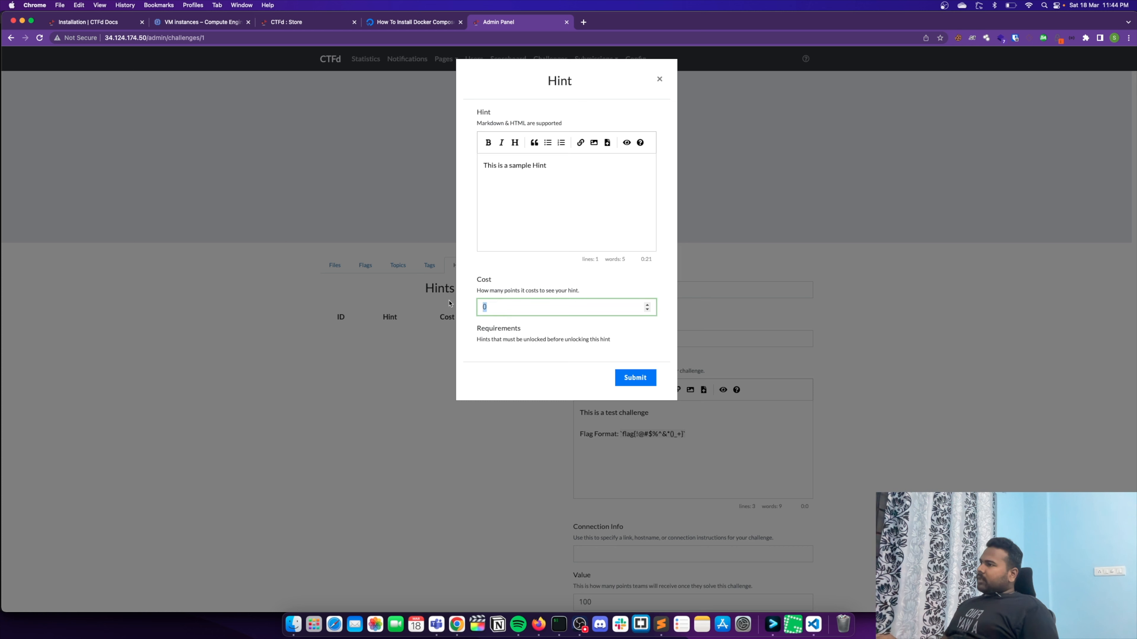
{"action": "left_click", "coordinate": [564, 167]}
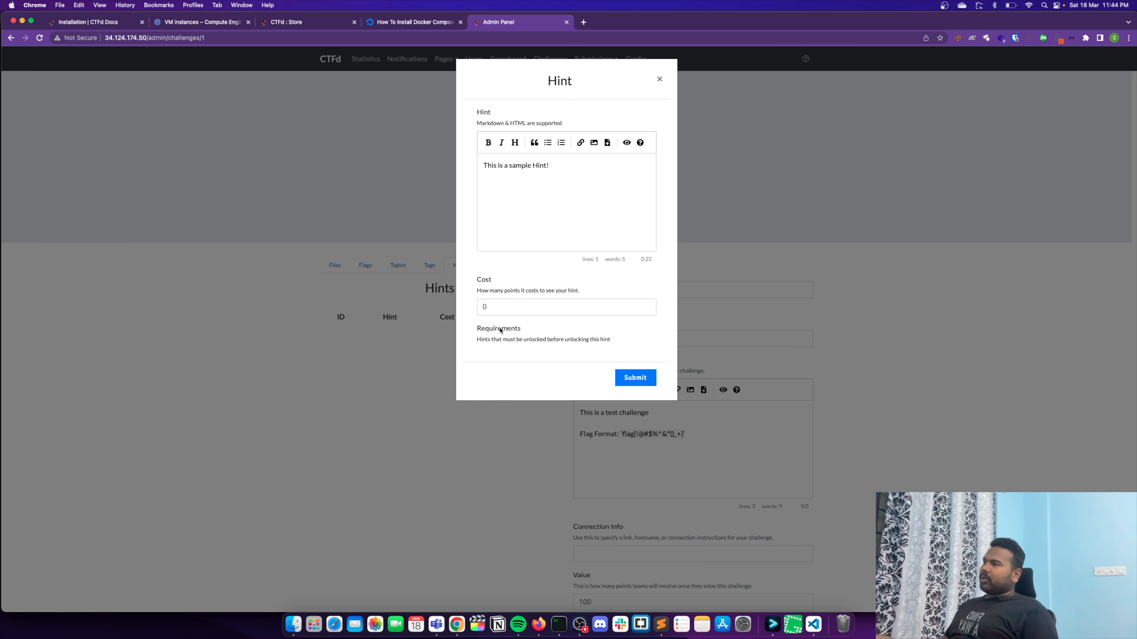
- Keep the hint's cost at 0 points and submit the hint
{"action": "double_click", "coordinate": [488, 307]}
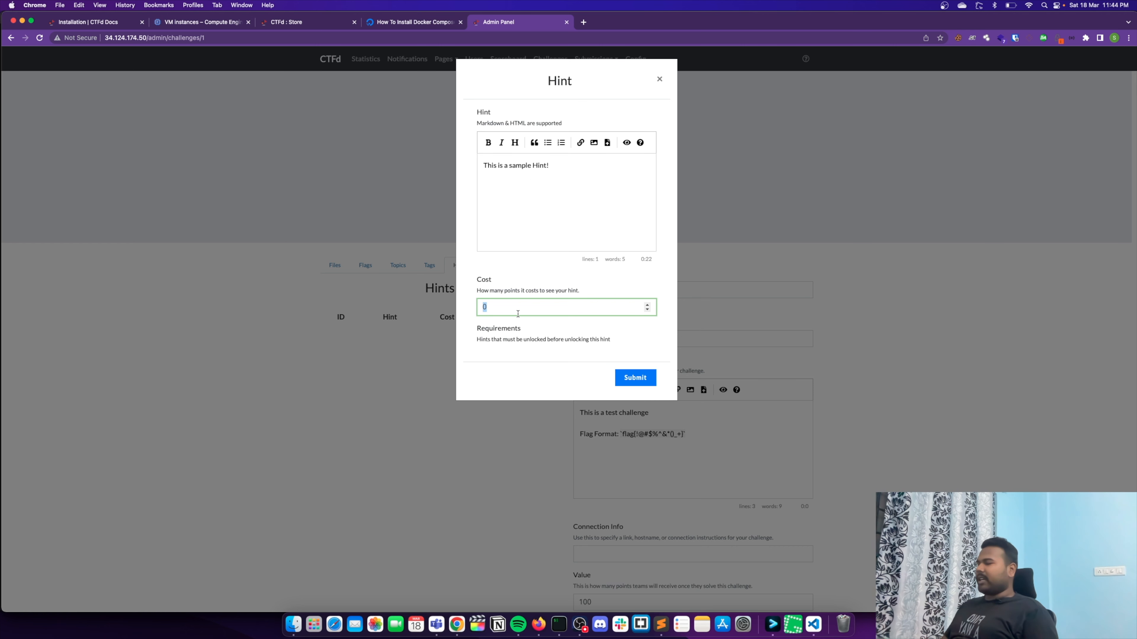
{"action": "type", "text": "10"}
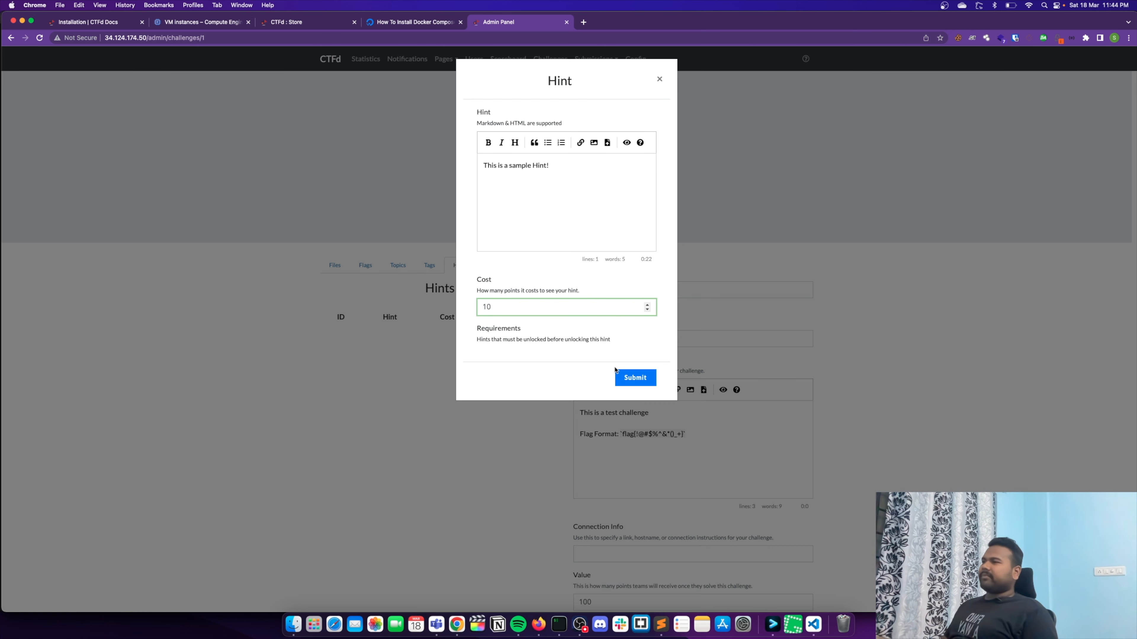
{"action": "key", "text": "BackSpace"}
{"action": "key", "text": "BackSpace"}
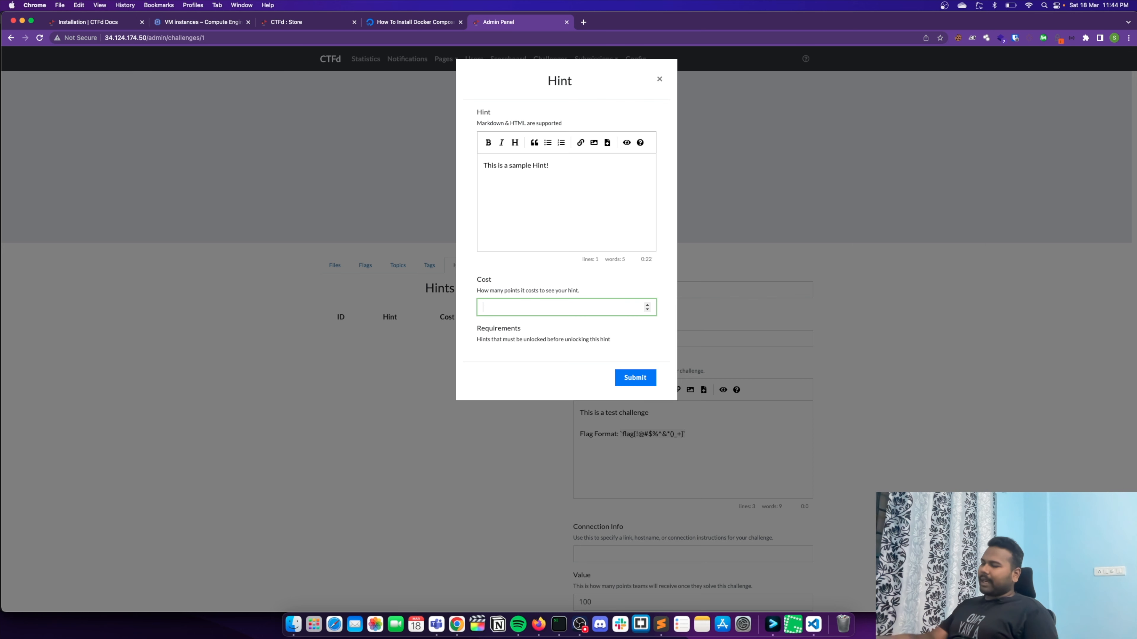
{"action": "left_click", "coordinate": [636, 378]}
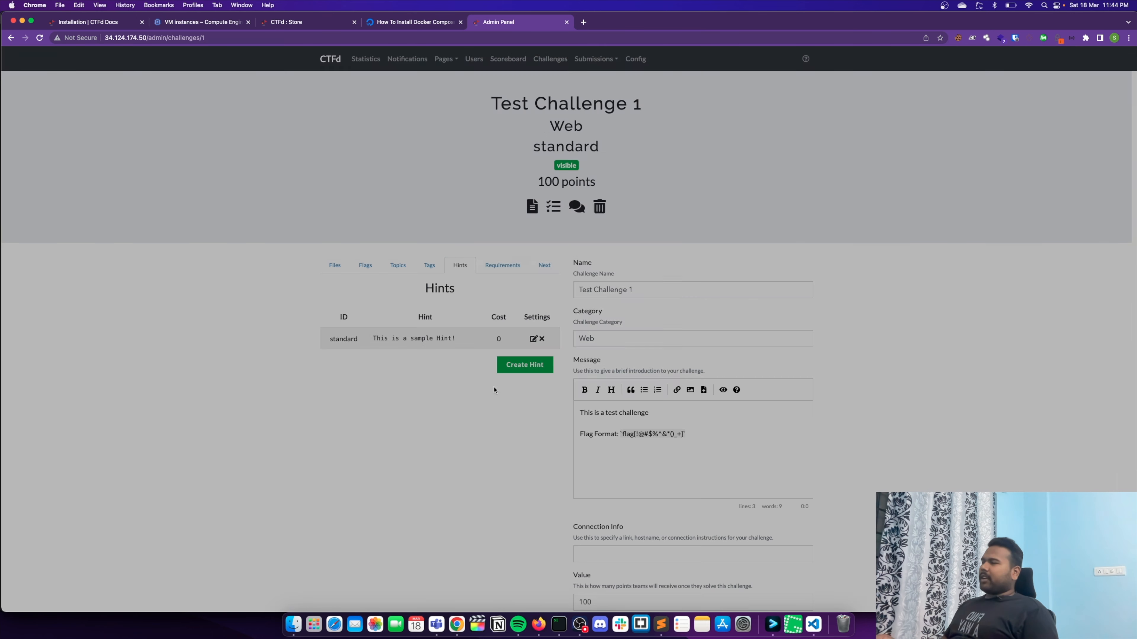
- Examine the choices for Test Challenge 1's behavior if not unlocked and for its recommended next challenge
{"action": "left_click", "coordinate": [515, 265]}
{"action": "left_click", "coordinate": [405, 334]}
{"action": "left_click", "coordinate": [269, 332]}
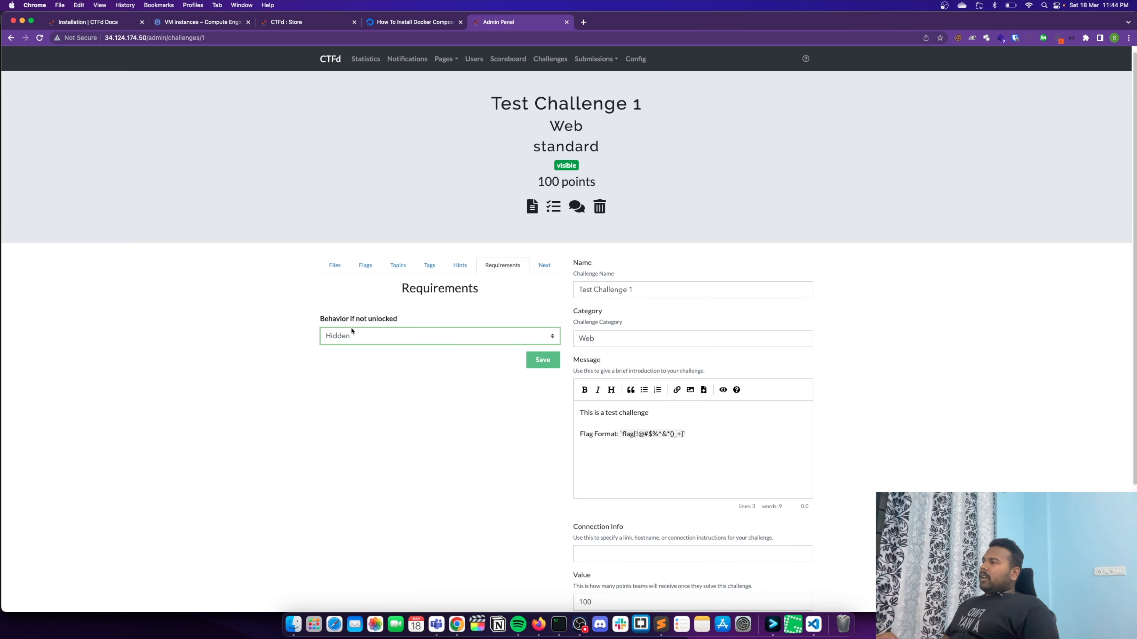
{"action": "left_click", "coordinate": [540, 268]}
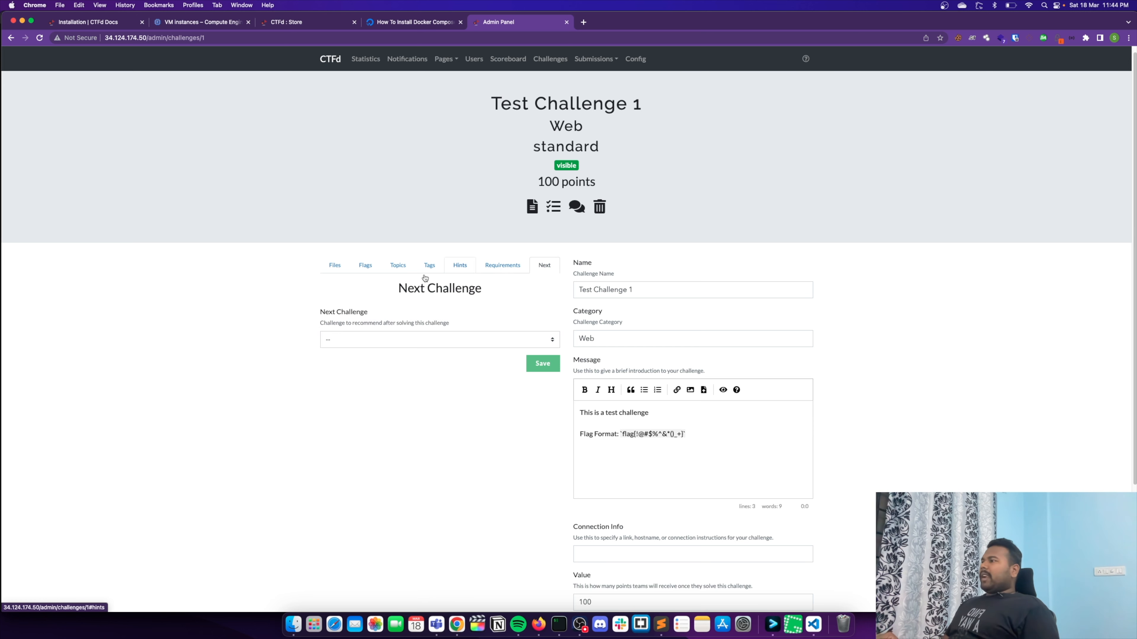
{"action": "left_click", "coordinate": [499, 342]}
{"action": "left_click", "coordinate": [371, 314]}
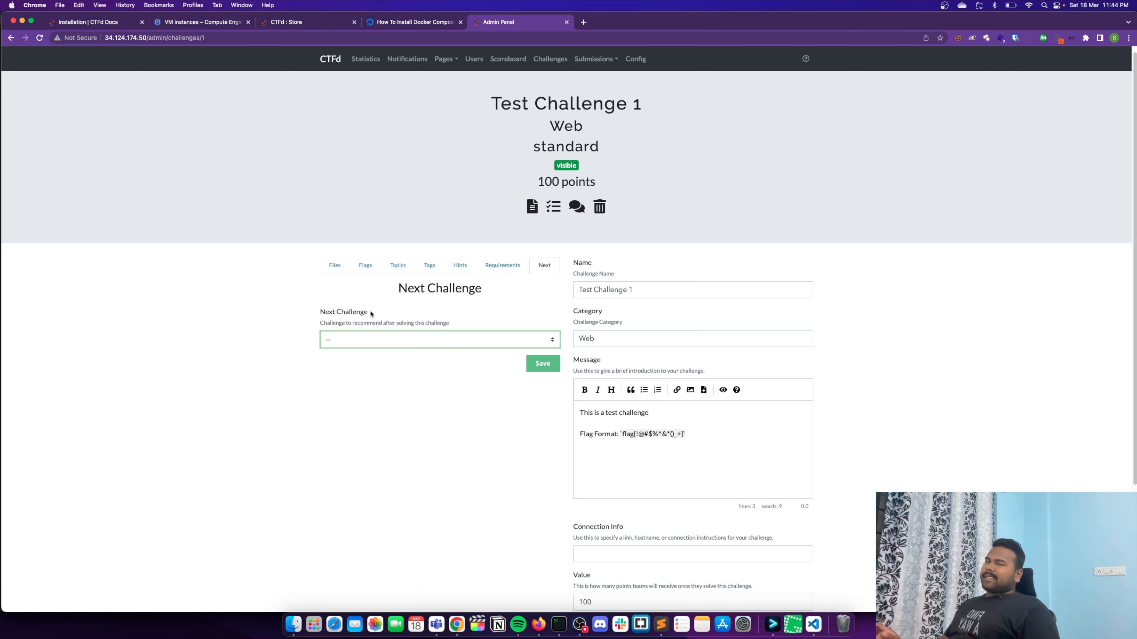
{"action": "left_click", "coordinate": [415, 334]}
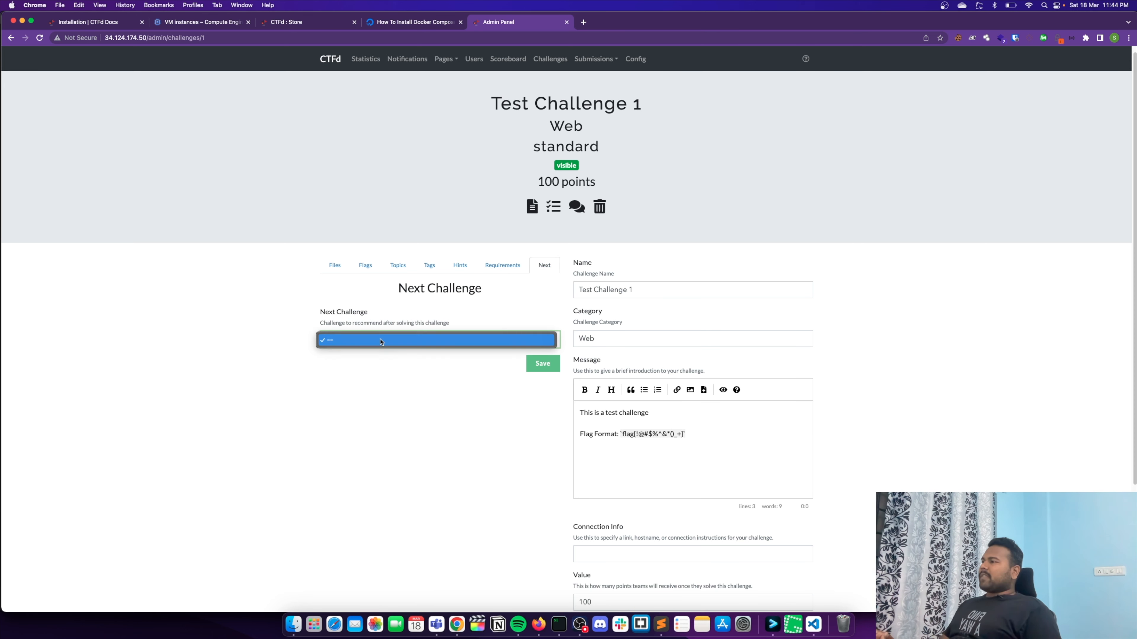
{"action": "left_click", "coordinate": [238, 362]}
{"action": "left_click", "coordinate": [638, 295]}
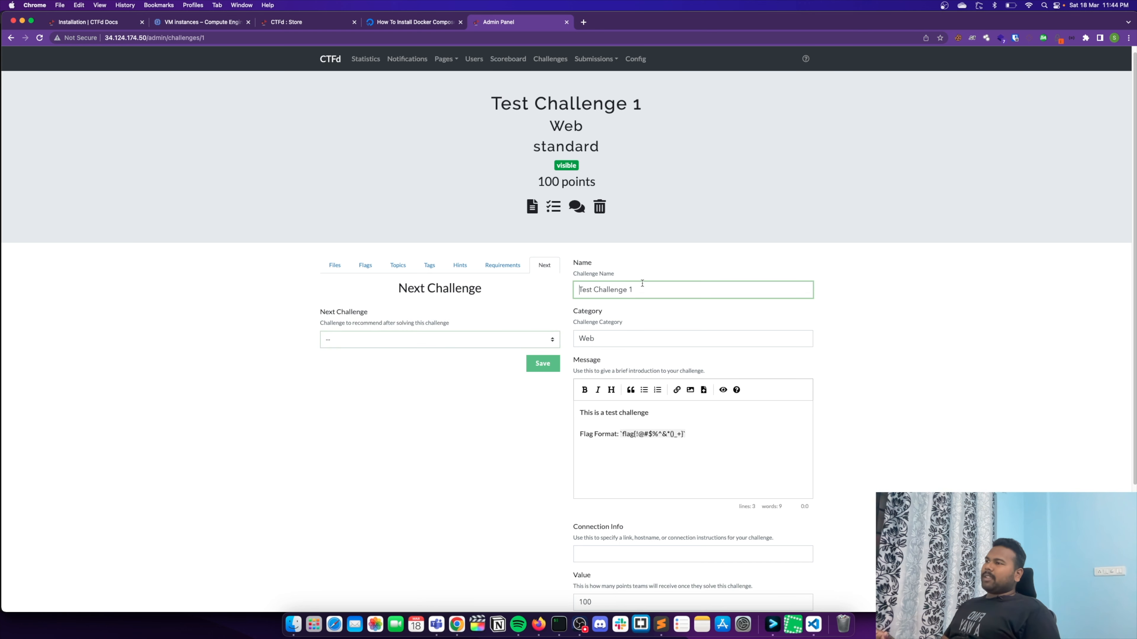
{"action": "left_click_drag", "start_coordinate": [668, 296], "coordinate": [524, 294]}
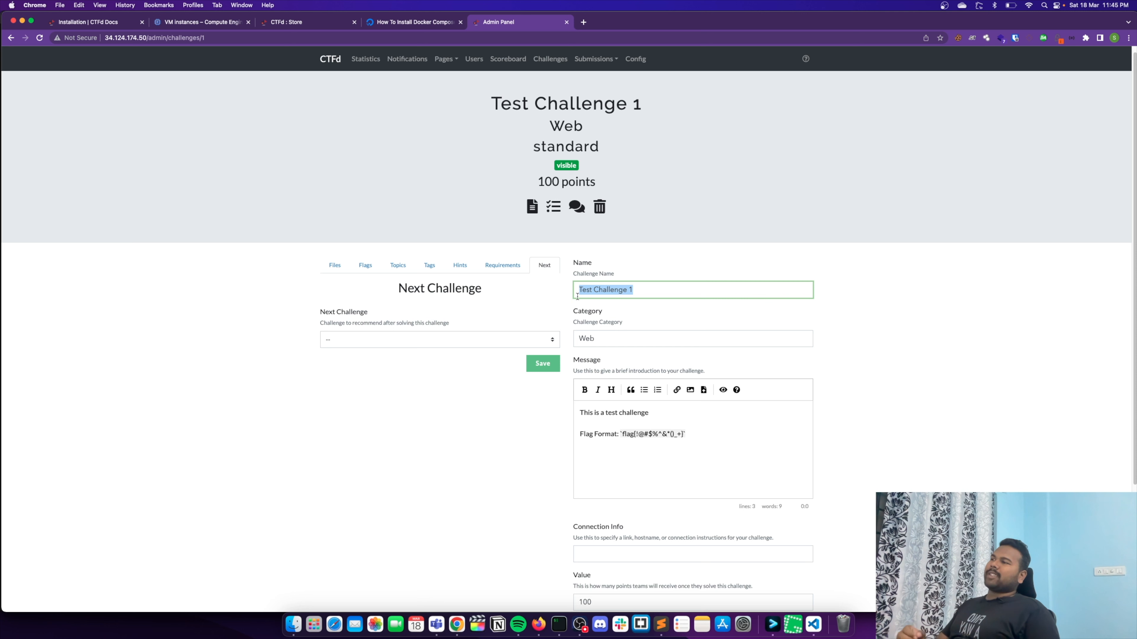
{"action": "left_click", "coordinate": [463, 339]}
{"action": "left_click", "coordinate": [629, 291]}
{"action": "left_click", "coordinate": [577, 293]}
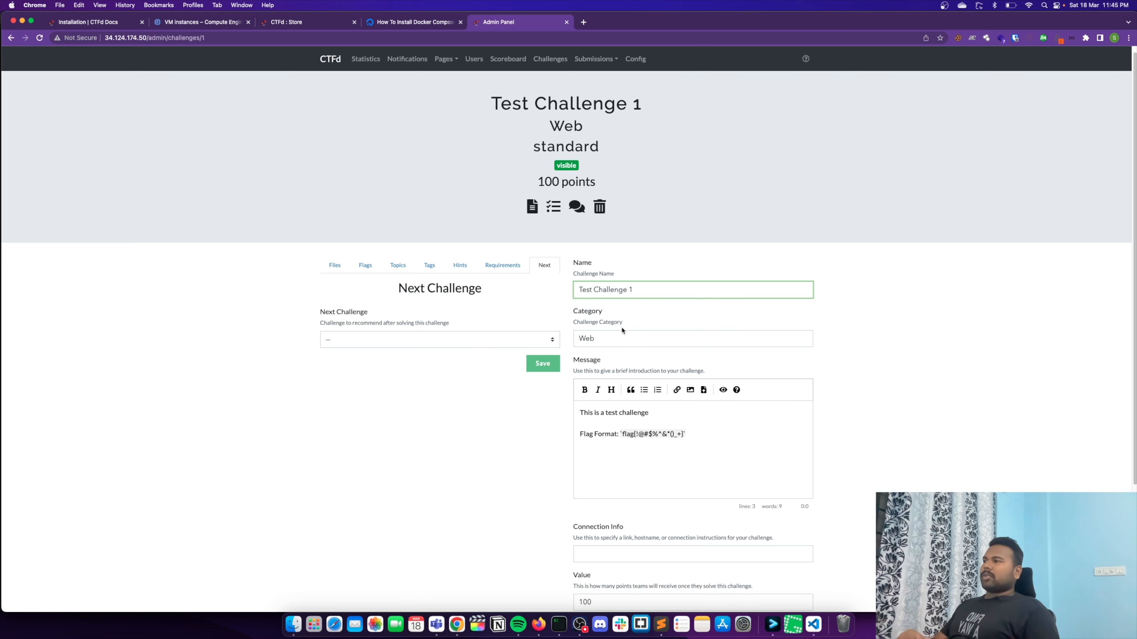
{"action": "left_click", "coordinate": [335, 265]}
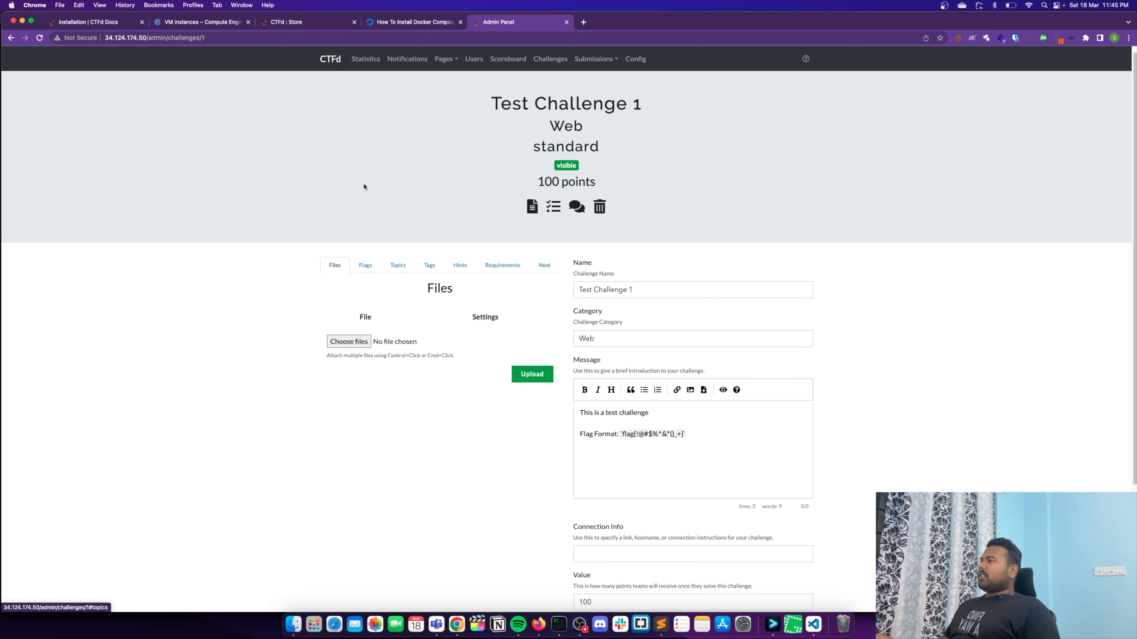
- Open Test Challenge 1 on the public challenges page and view its hint
{"action": "left_click", "coordinate": [330, 58]}
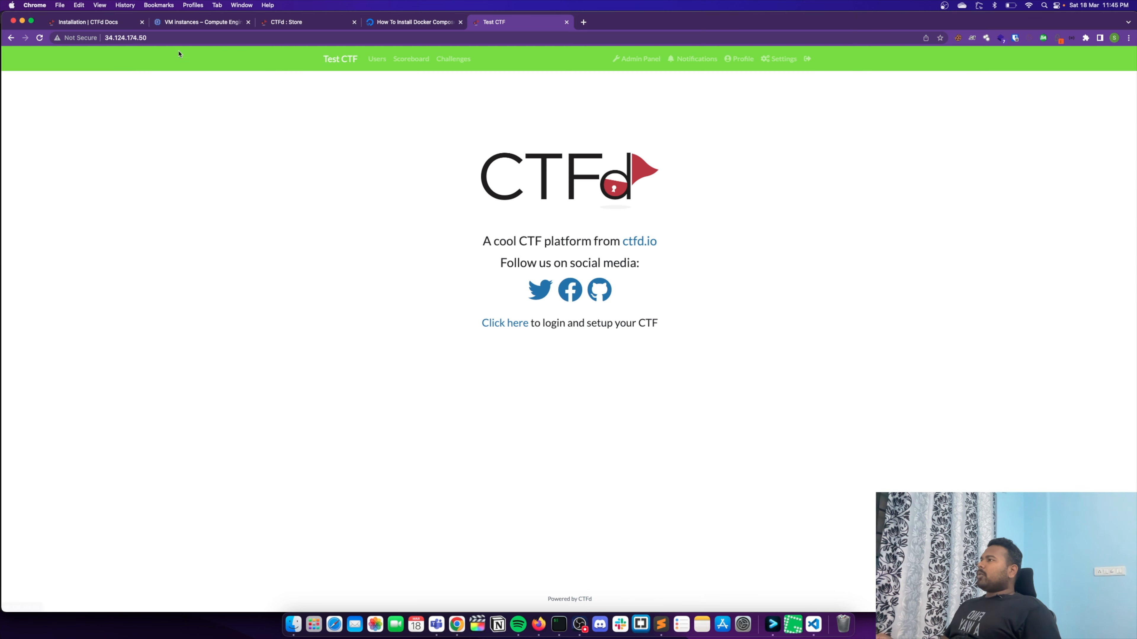
{"action": "left_click", "coordinate": [467, 62]}
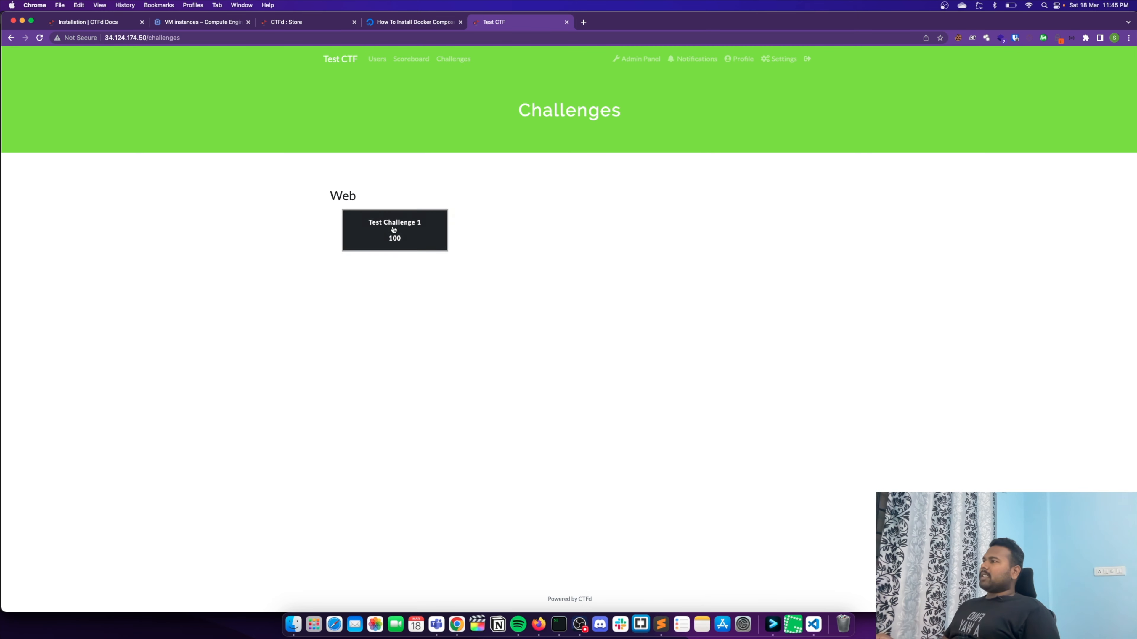
{"action": "left_click", "coordinate": [389, 228]}
{"action": "left_click", "coordinate": [571, 196]}
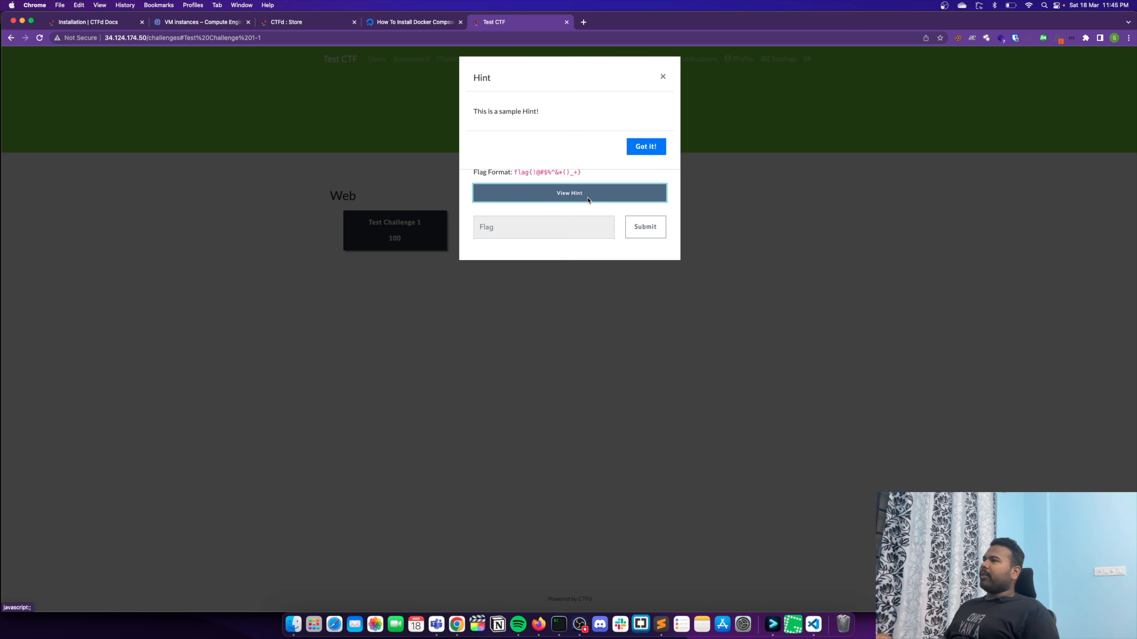
{"action": "left_click_drag", "start_coordinate": [552, 116], "coordinate": [469, 115]}
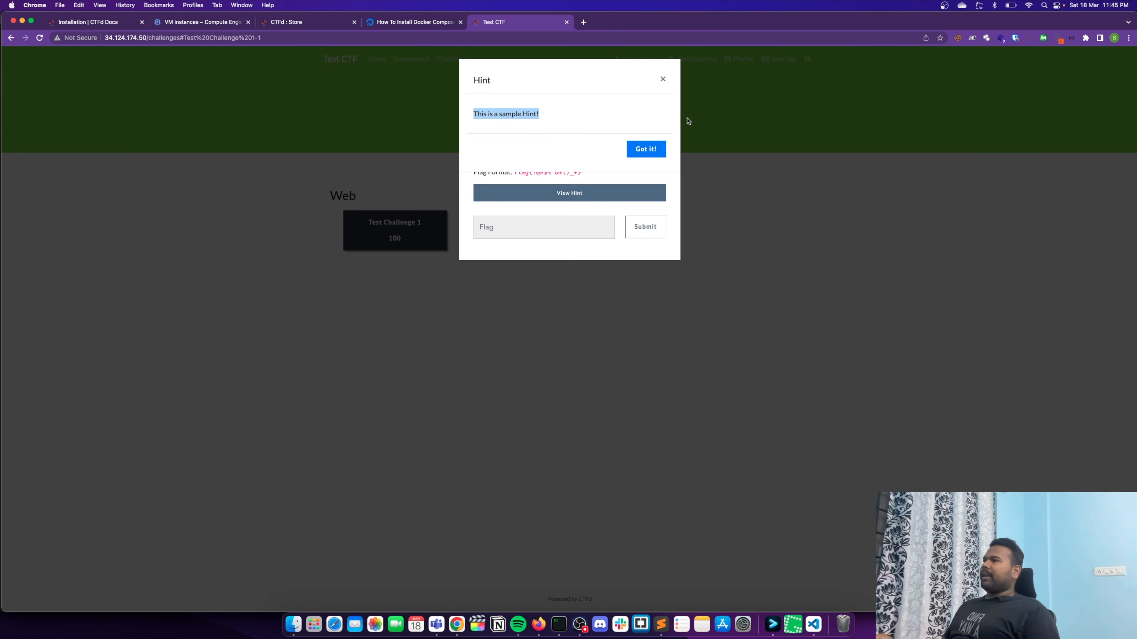
{"action": "left_click", "coordinate": [662, 80]}
- Submit "flag{This_Is_AWESOME}" as the answer to Test Challenge 1
{"action": "left_click", "coordinate": [516, 226]}
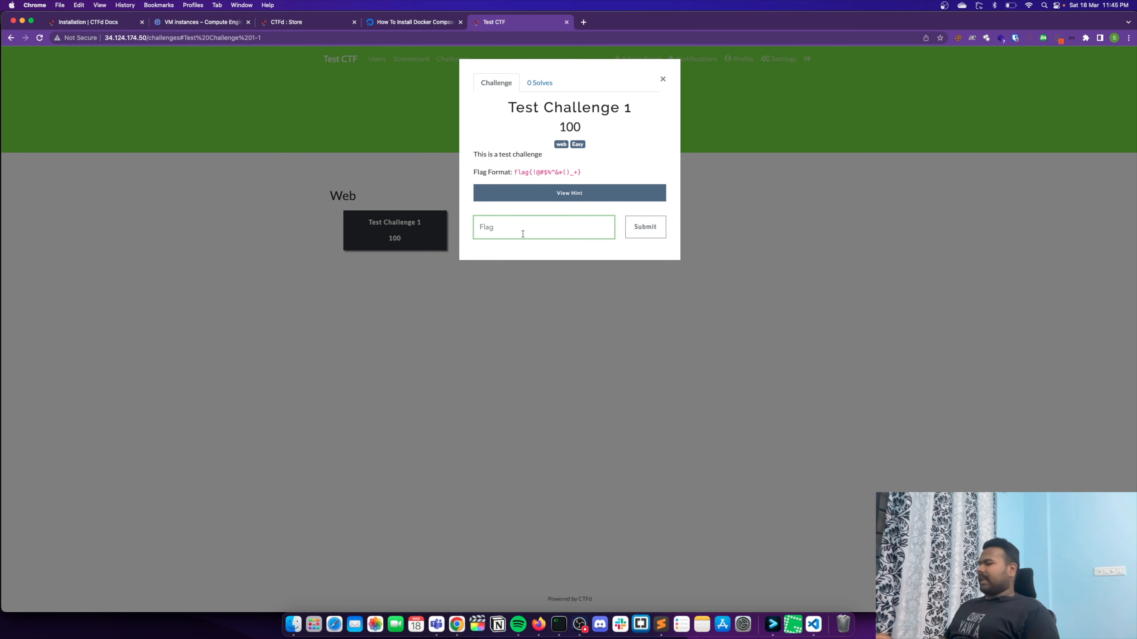
{"action": "type", "text": "flag{This_Is_AWESOME}"}
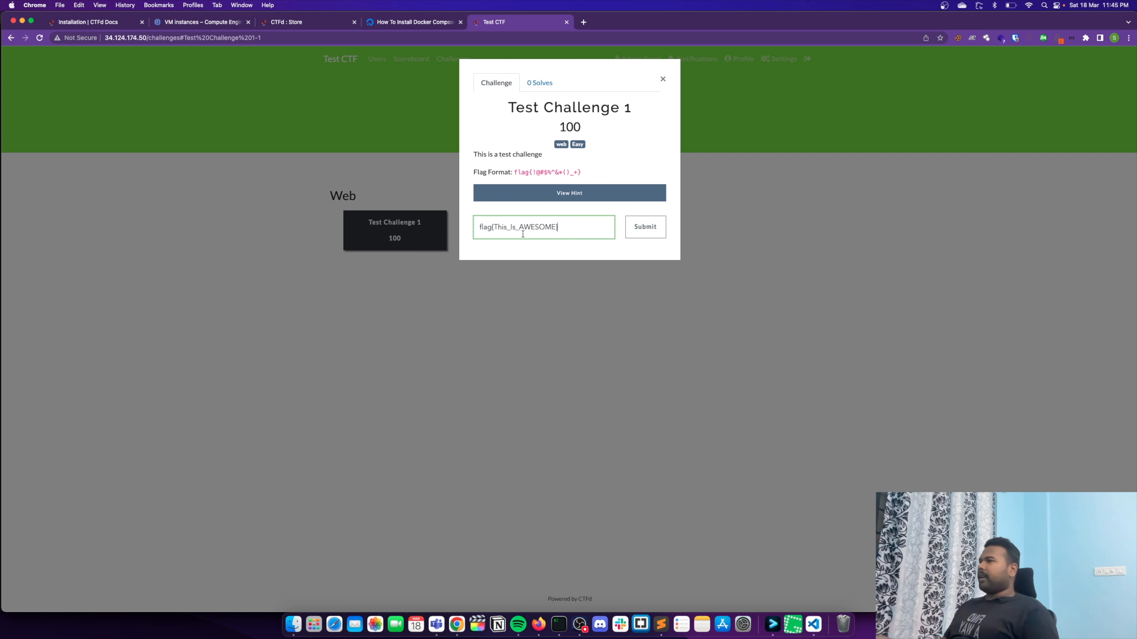
{"action": "left_click", "coordinate": [643, 227]}
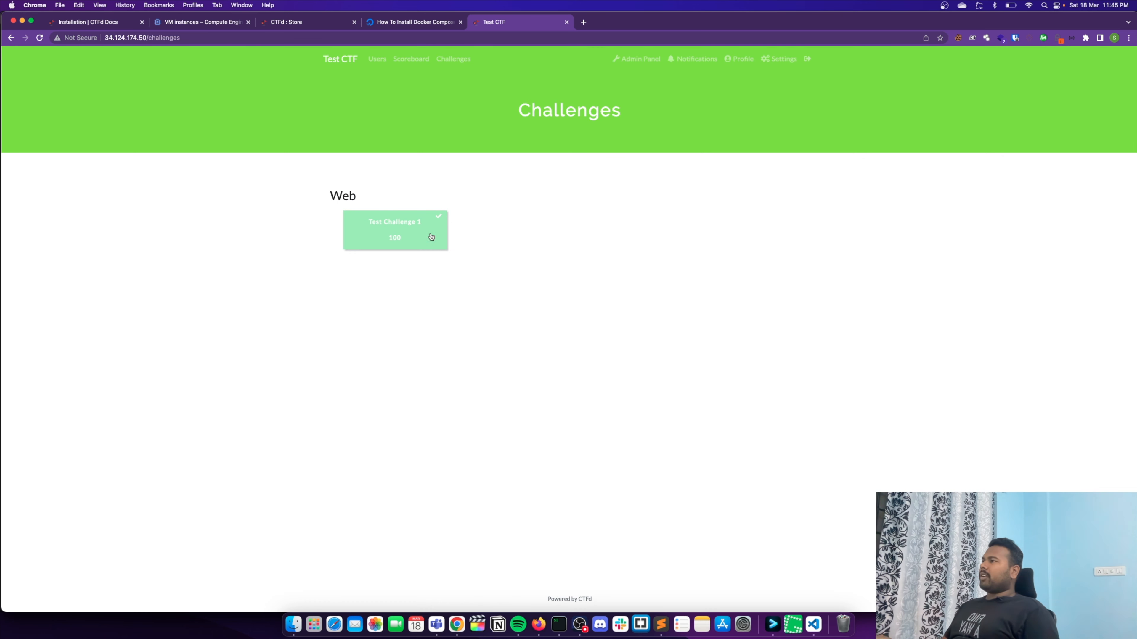
- Check the public scoreboard and the admin account's solves in the admin panel
{"action": "left_click", "coordinate": [411, 59]}
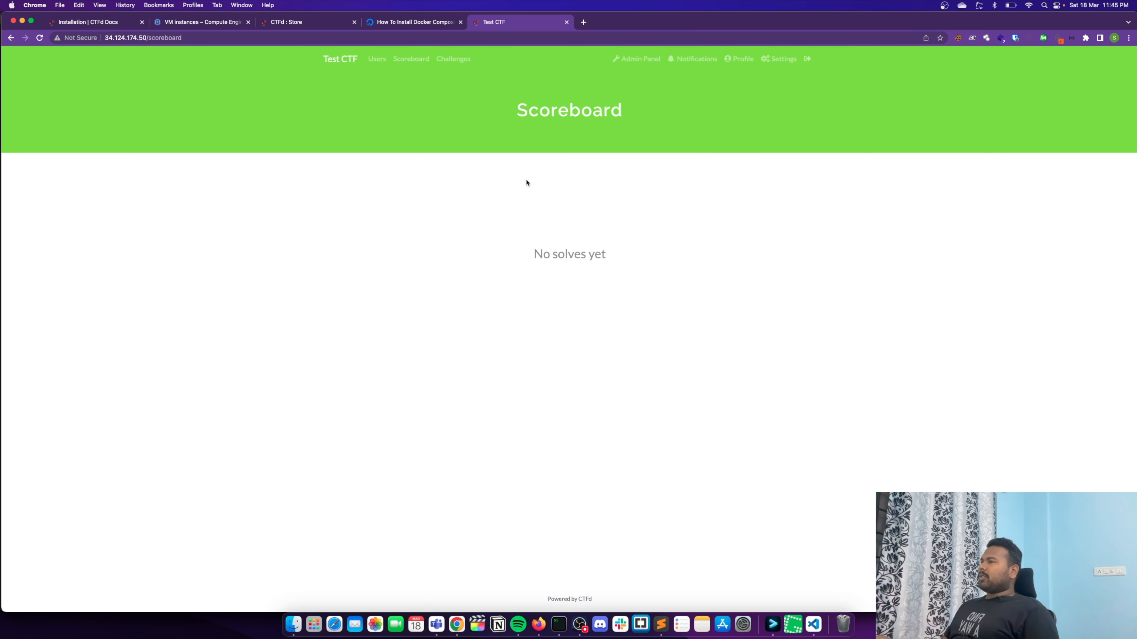
{"action": "left_click_drag", "start_coordinate": [475, 250], "coordinate": [707, 275]}
{"action": "left_click", "coordinate": [635, 61]}
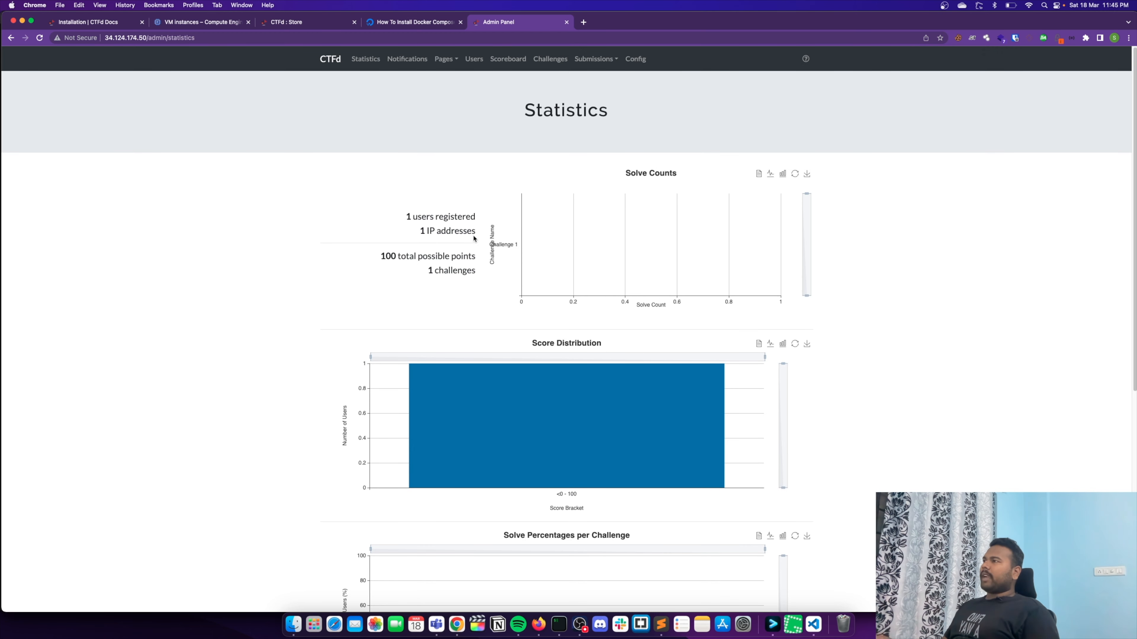
{"action": "left_click", "coordinate": [474, 59]}
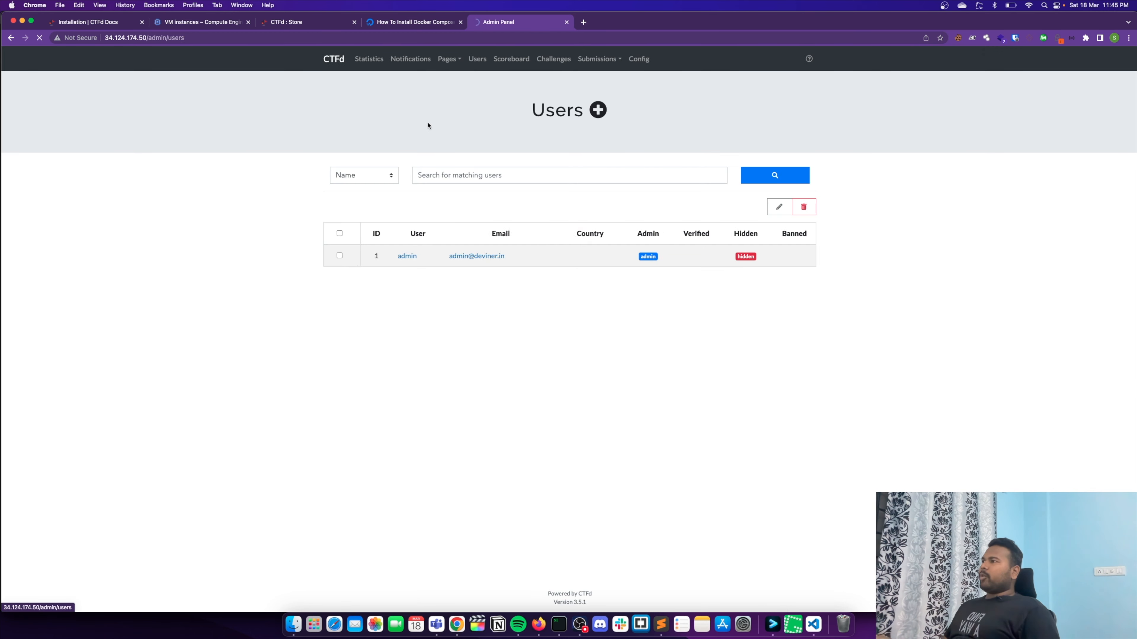
{"action": "left_click", "coordinate": [734, 257]}
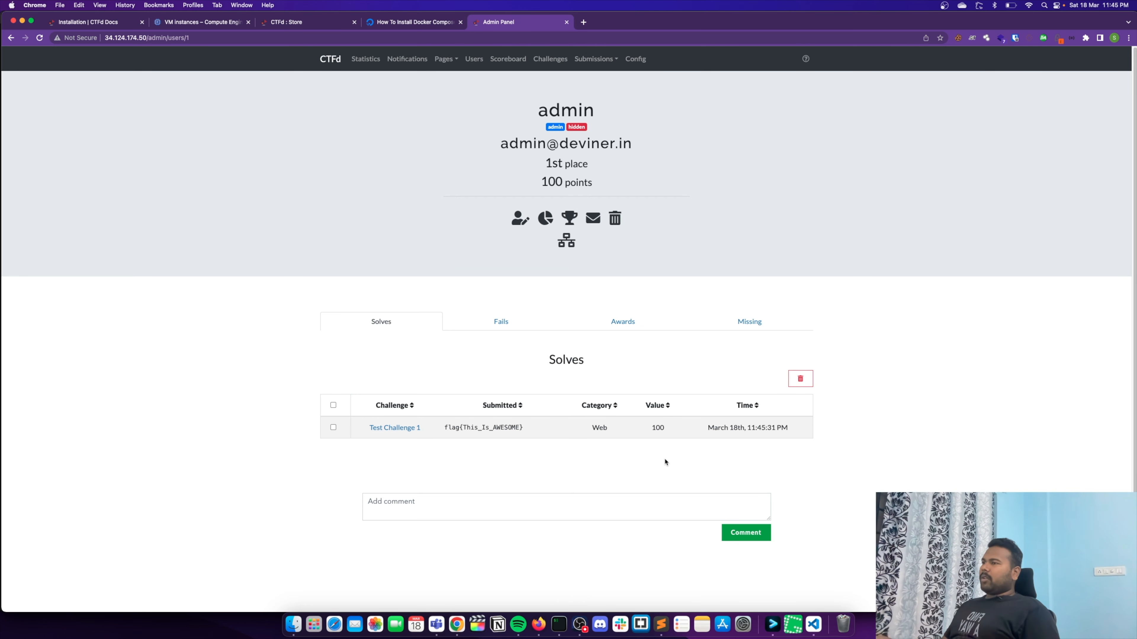
{"action": "left_click", "coordinate": [333, 427]}
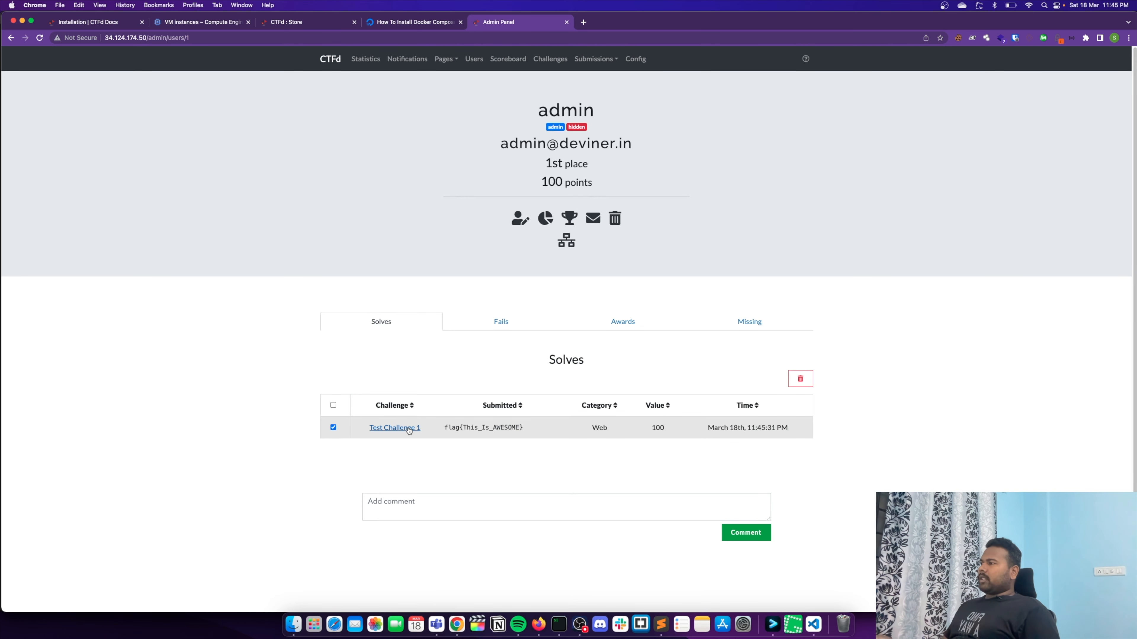
{"action": "left_click", "coordinate": [333, 427]}
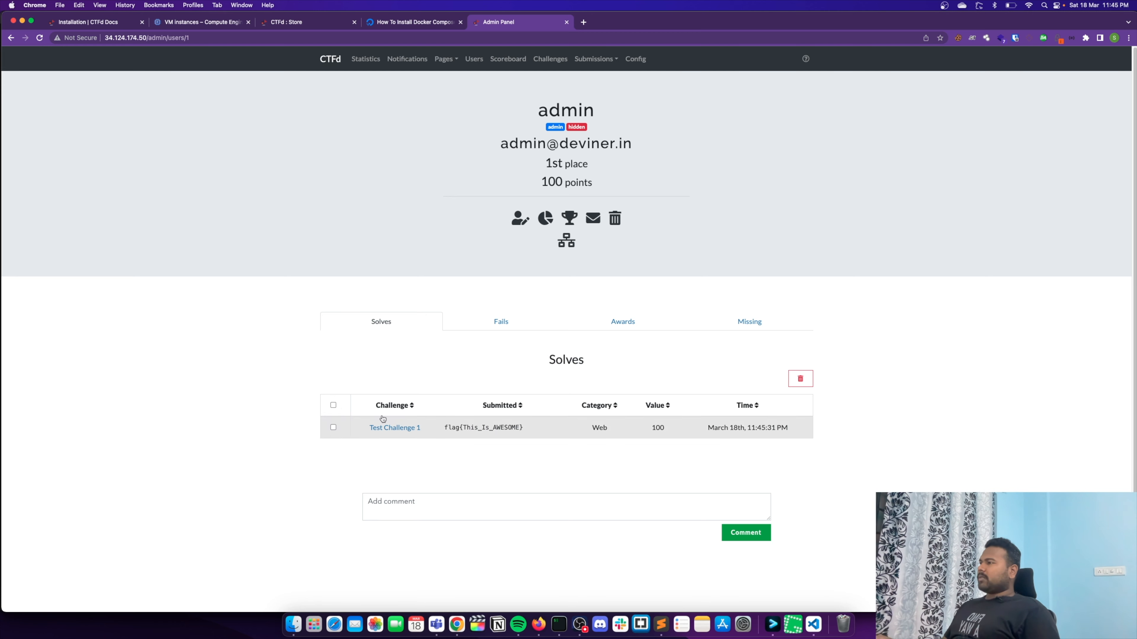
- Turn off the Hidden setting for the admin account, keep its Admin role, and submit the edit
{"action": "left_click", "coordinate": [521, 221]}
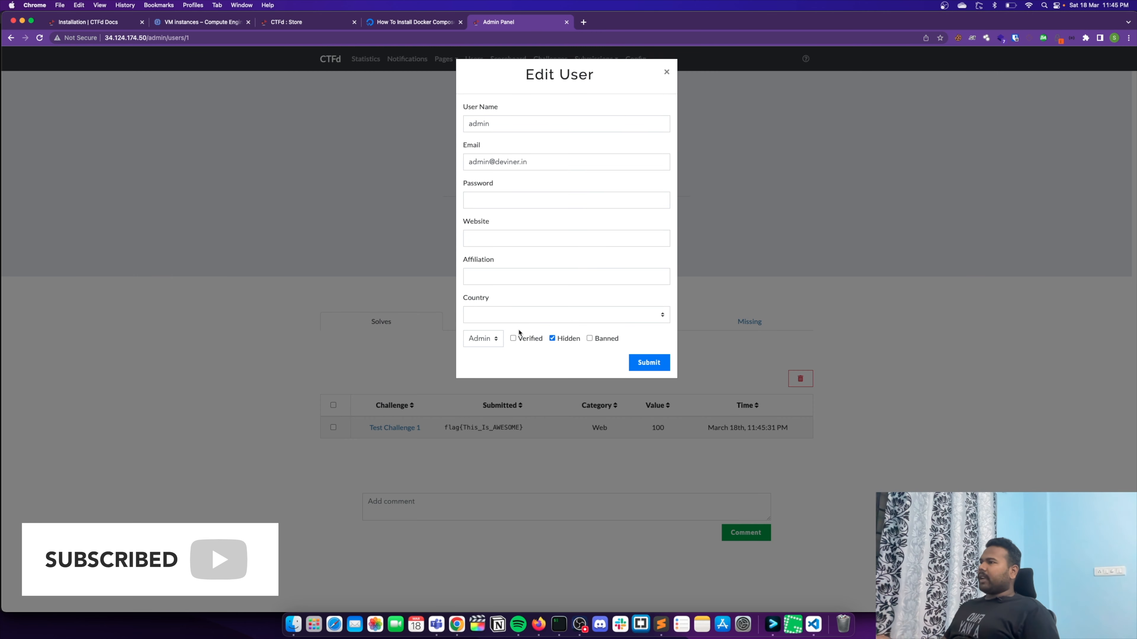
{"action": "left_click", "coordinate": [553, 338]}
{"action": "left_click", "coordinate": [484, 339]}
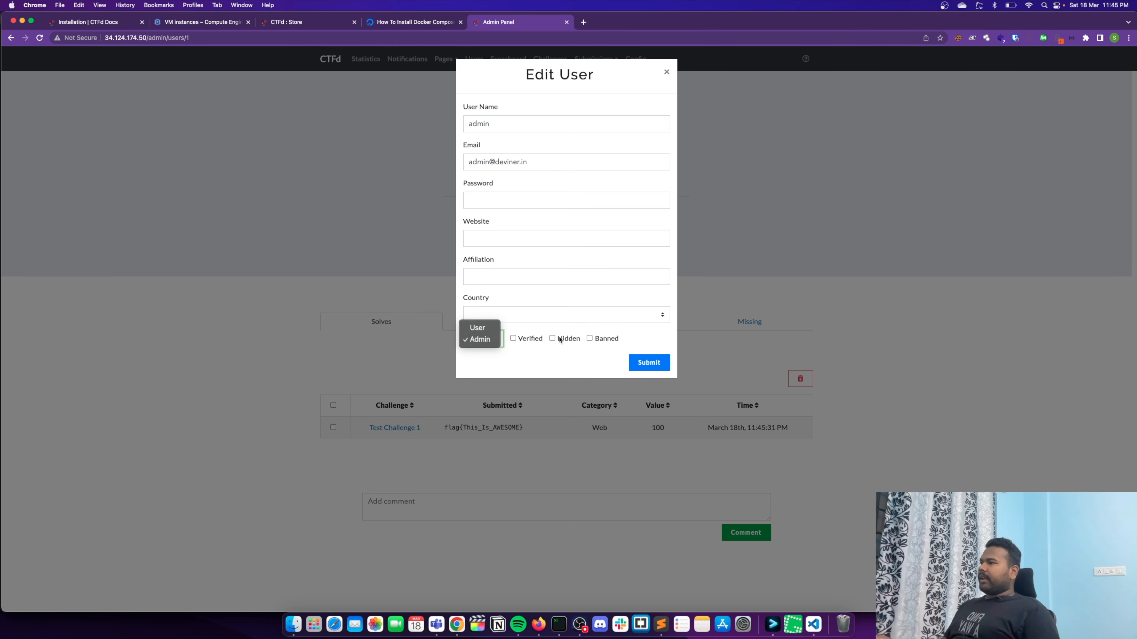
{"action": "left_click", "coordinate": [541, 337]}
{"action": "left_click", "coordinate": [661, 358]}
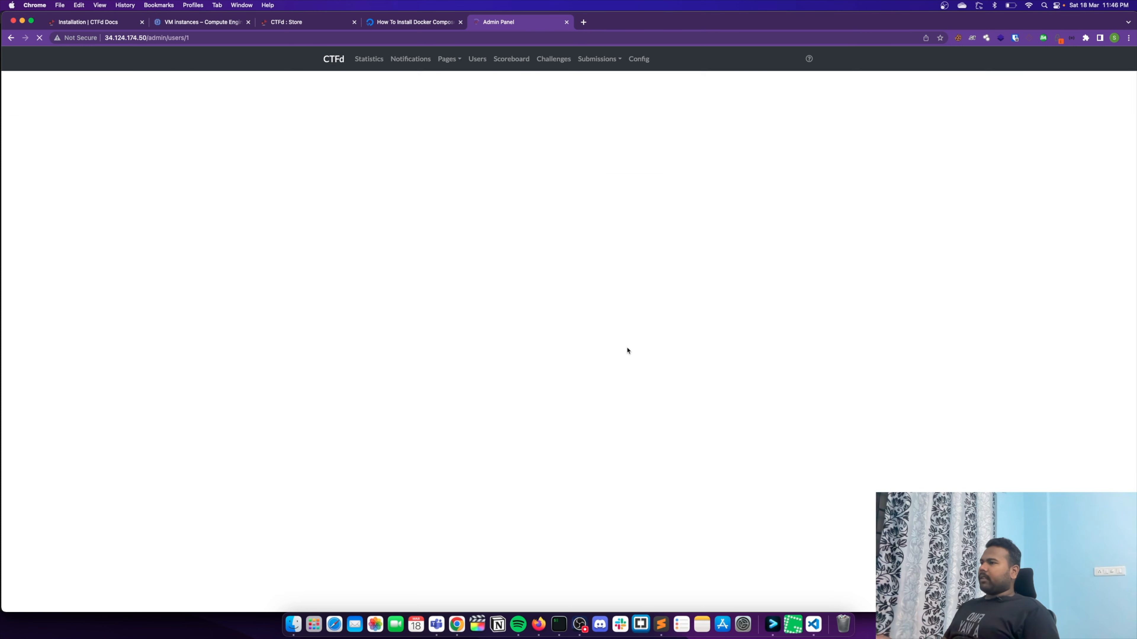
- Check the admin panel's scoreboard and the admin account's profile, and return to the public CTF home page
{"action": "left_click", "coordinate": [508, 59]}
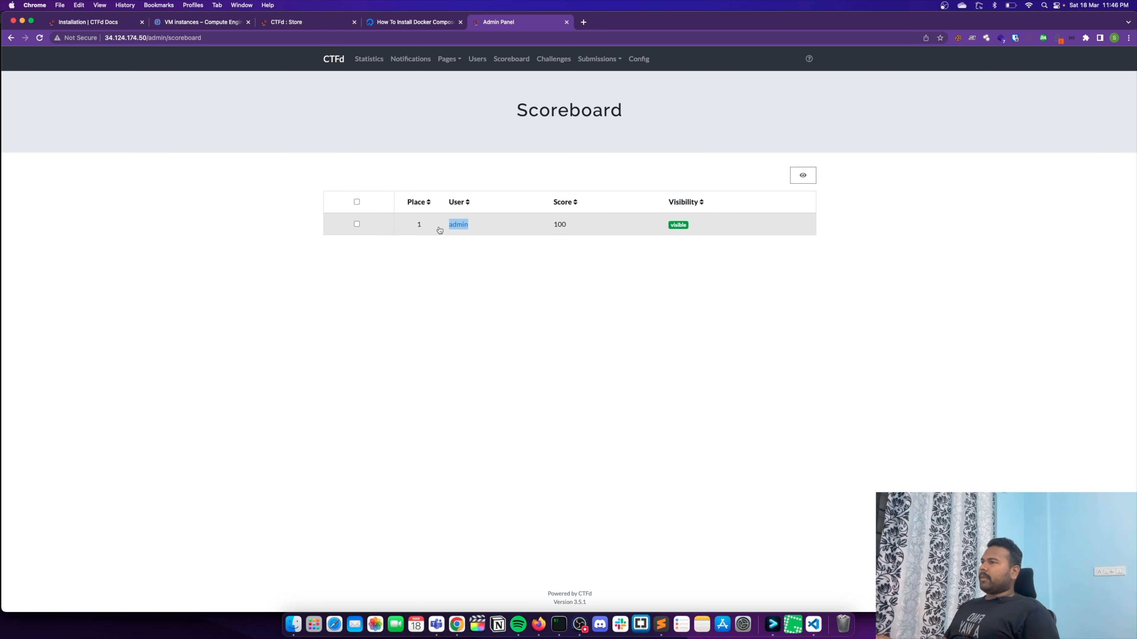
{"action": "left_click", "coordinate": [458, 224]}
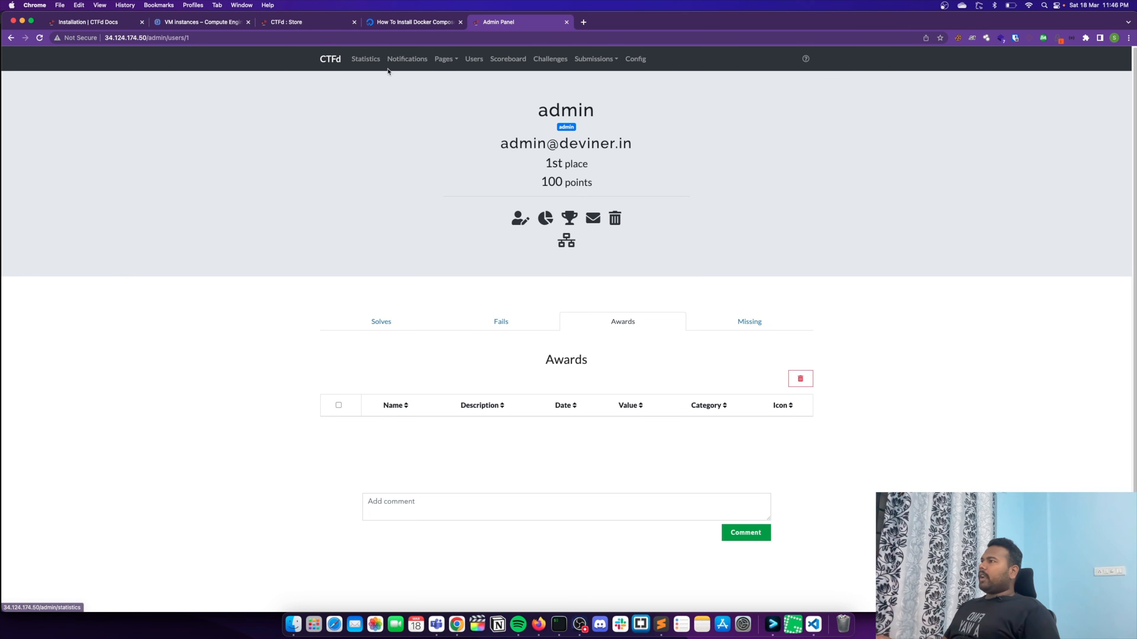
{"action": "left_click", "coordinate": [335, 62]}
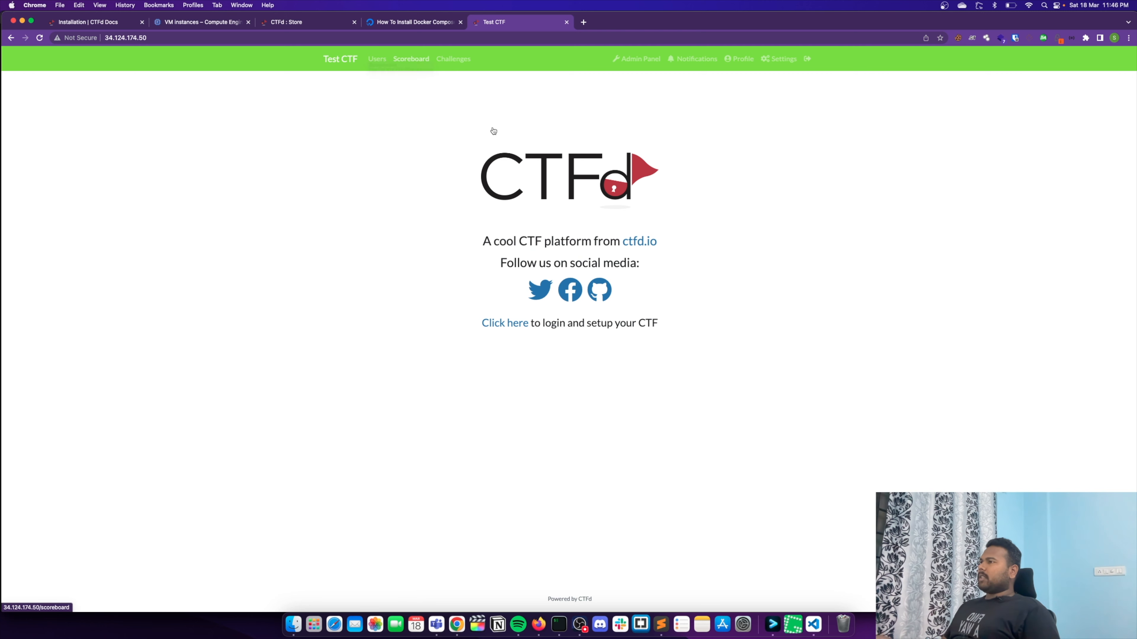
- Check the admin account's place and score on the public scoreboard
{"action": "left_click", "coordinate": [413, 60]}
{"action": "left_click_drag", "start_coordinate": [354, 377], "coordinate": [388, 380]}
{"action": "left_click_drag", "start_coordinate": [611, 381], "coordinate": [579, 380]}
{"action": "left_click", "coordinate": [636, 388]}
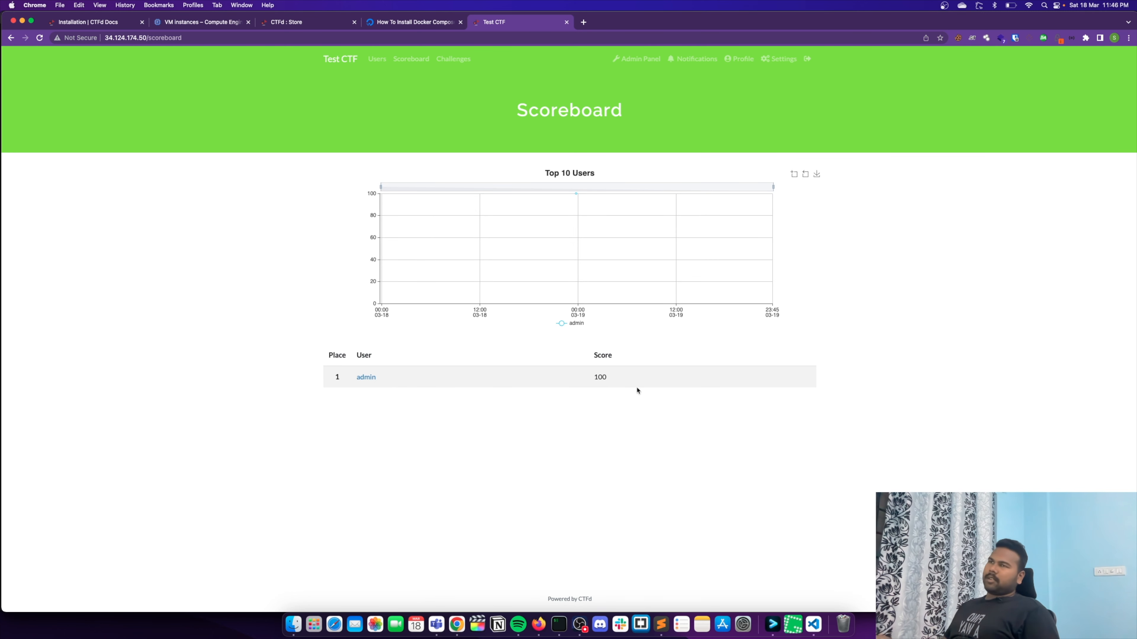
{"action": "double_click", "coordinate": [602, 375]}
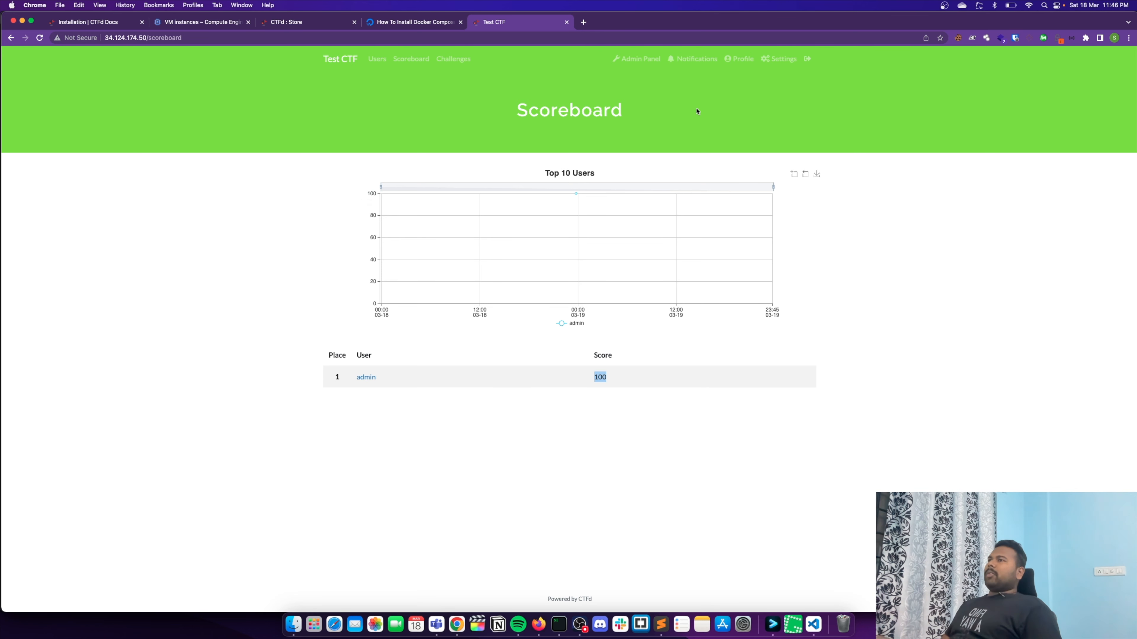
- View the account's profile settings and log out of the admin account on the CTF site
{"action": "left_click", "coordinate": [767, 59]}
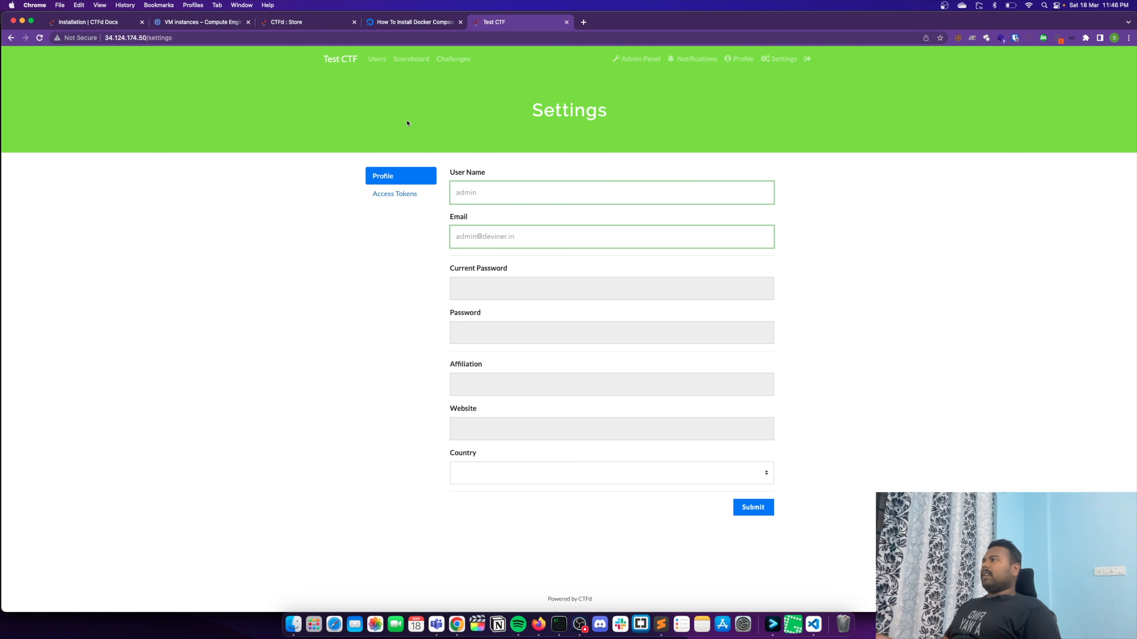
{"action": "left_click", "coordinate": [806, 61]}
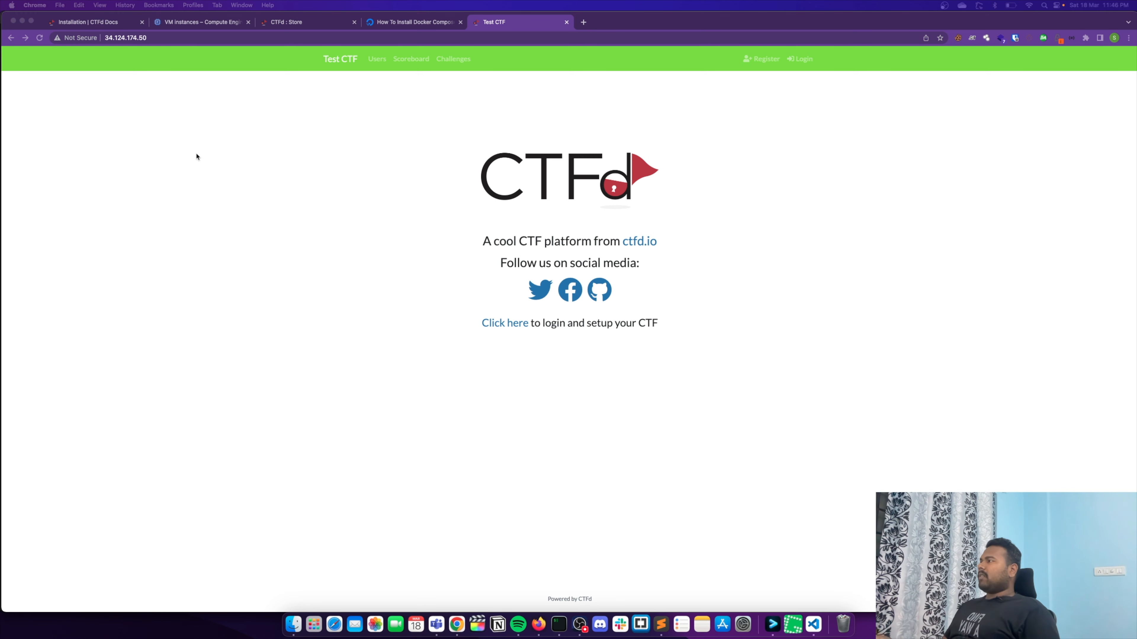
{"action": "left_click", "coordinate": [171, 37]}
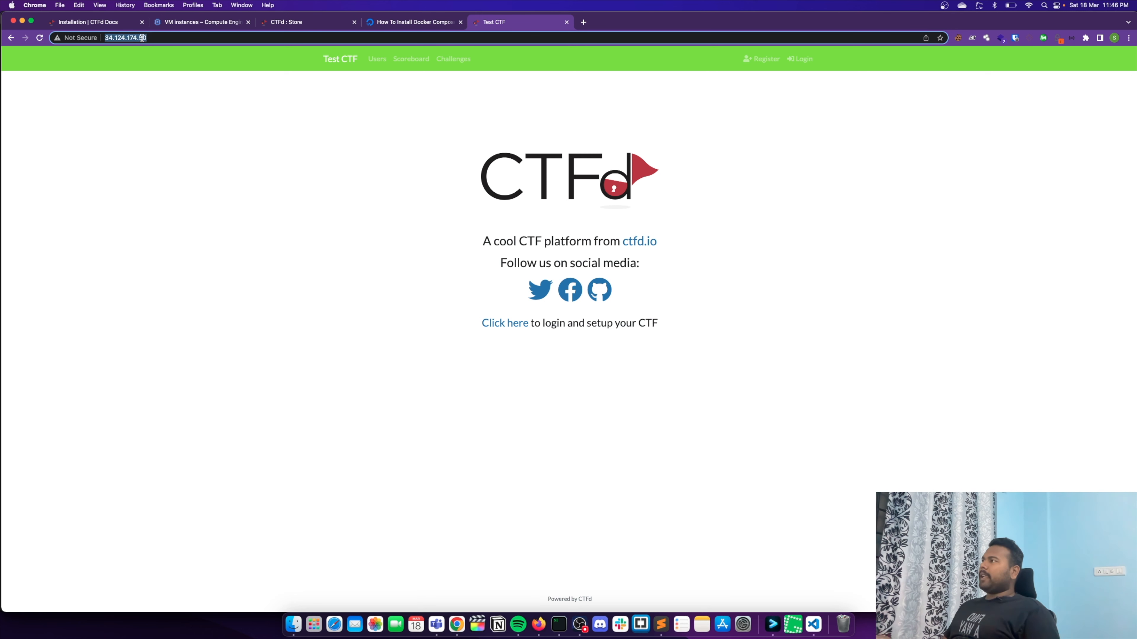
{"action": "left_click", "coordinate": [181, 39]}
{"action": "left_click", "coordinate": [238, 102]}
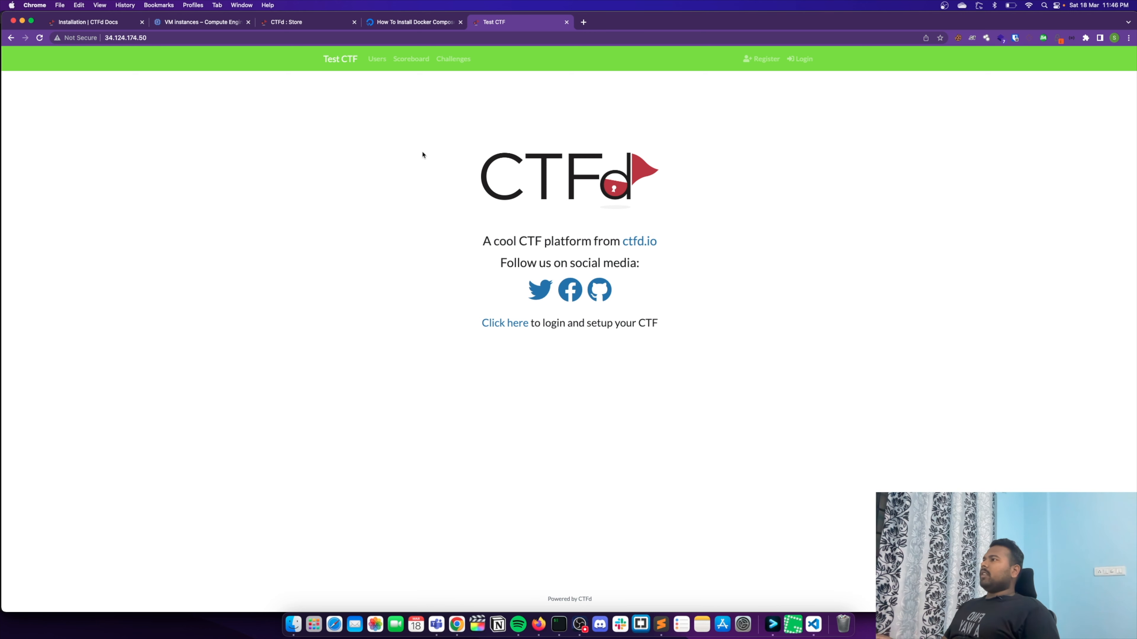
- Log back in to the CTF as admin with the account password, and dismiss the browser's password prompts
{"action": "left_click", "coordinate": [800, 59]}
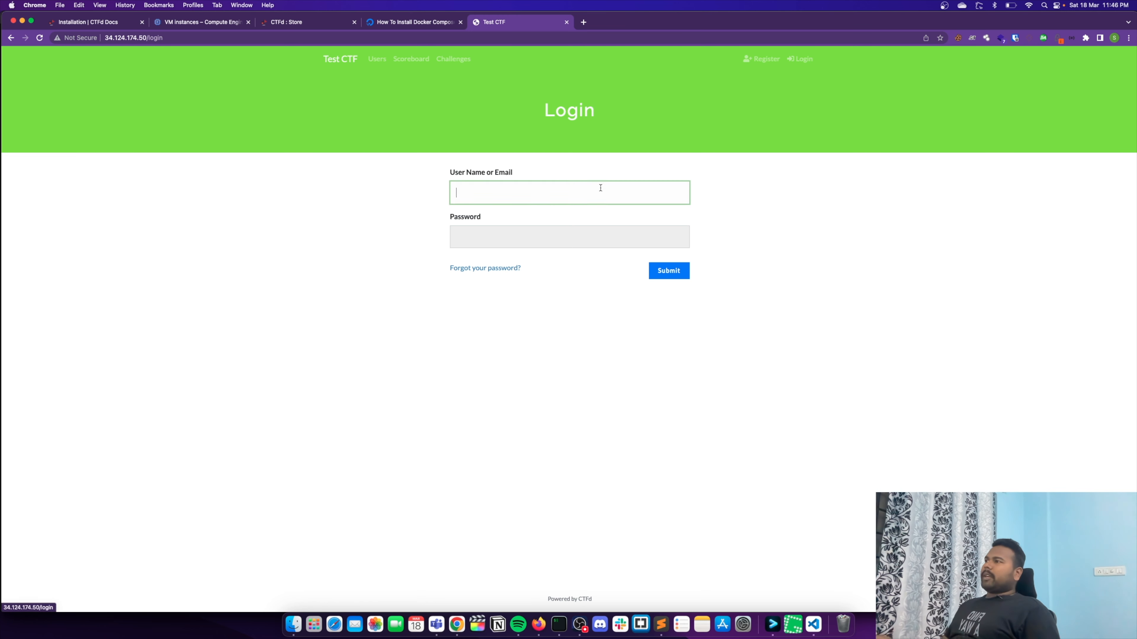
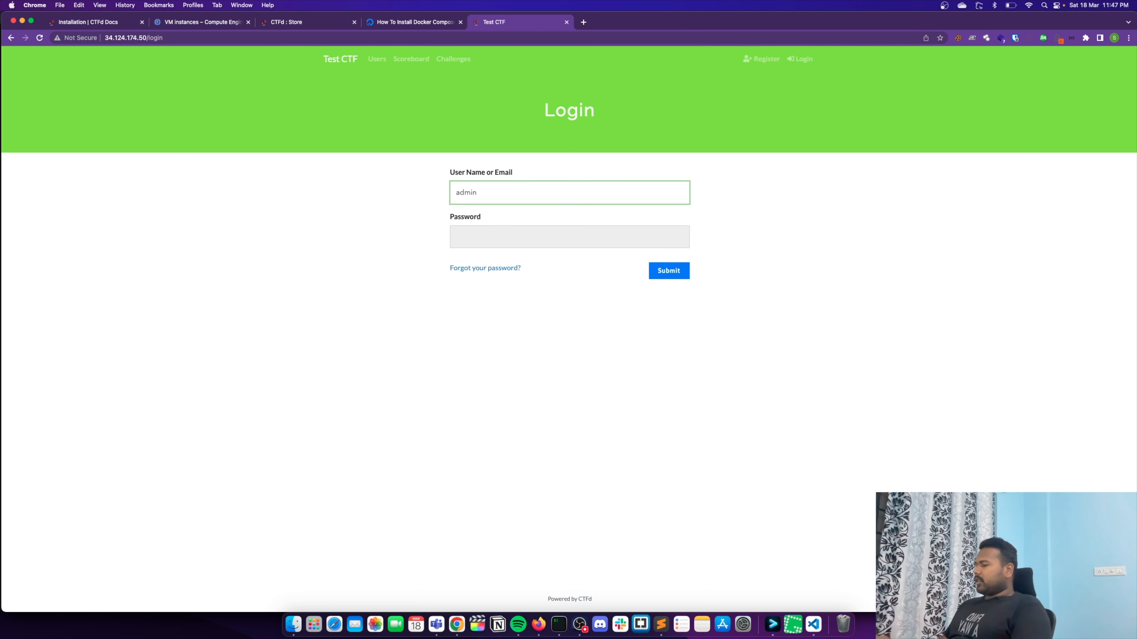
{"action": "key", "text": "Tab"}
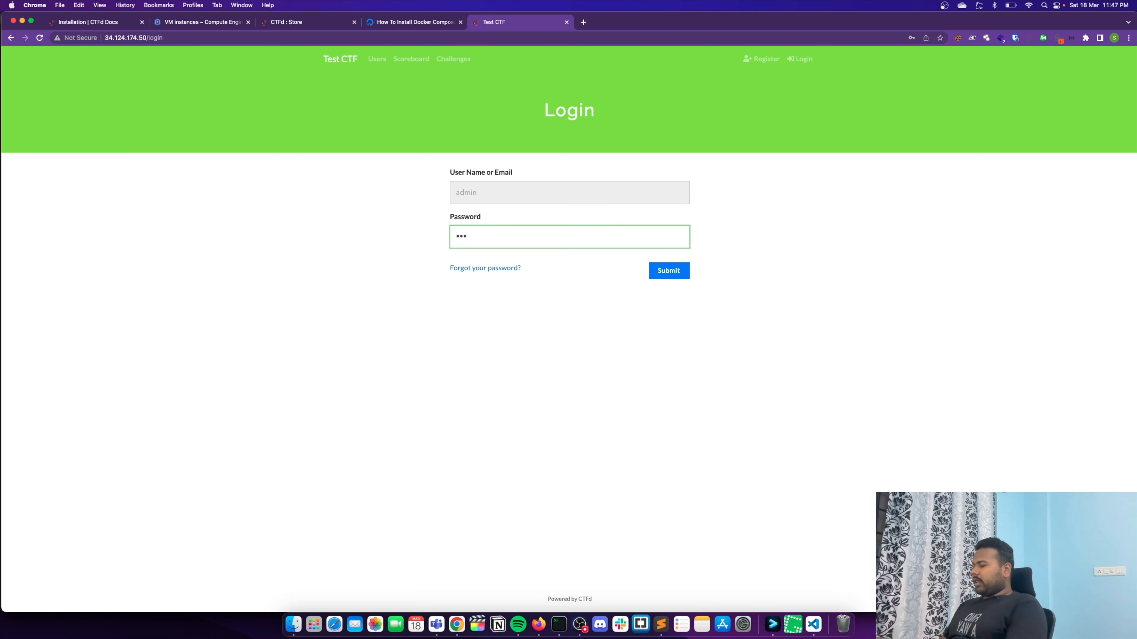
{"action": "key", "text": "Return"}
{"action": "key", "text": "Tab"}
{"action": "key", "text": "Return"}
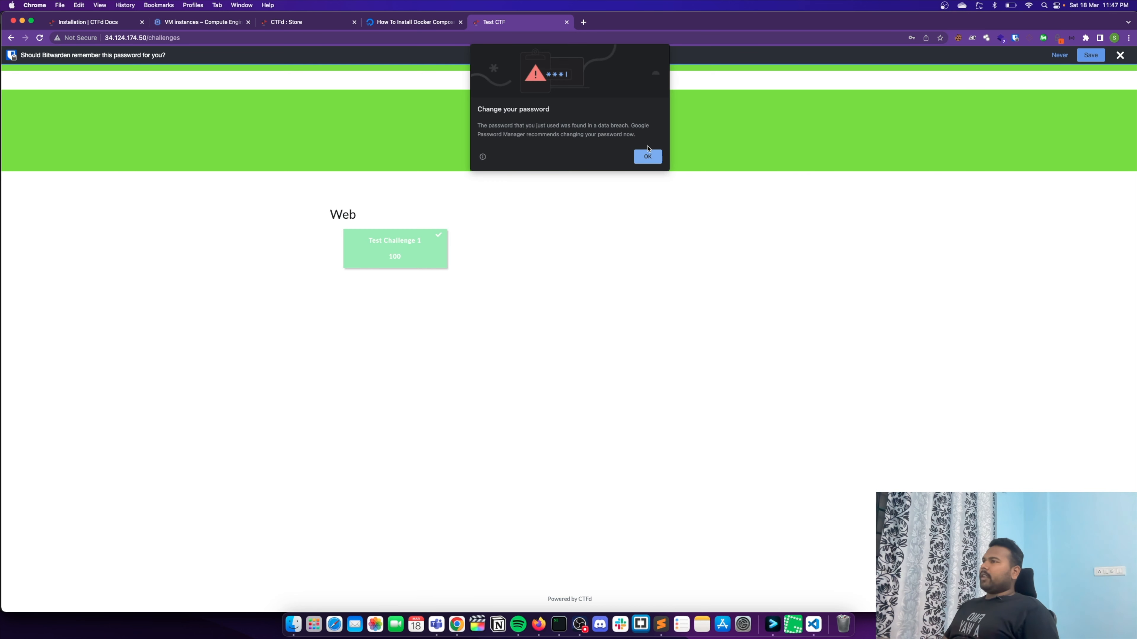
{"action": "left_click", "coordinate": [648, 155]}
{"action": "left_click", "coordinate": [782, 170]}
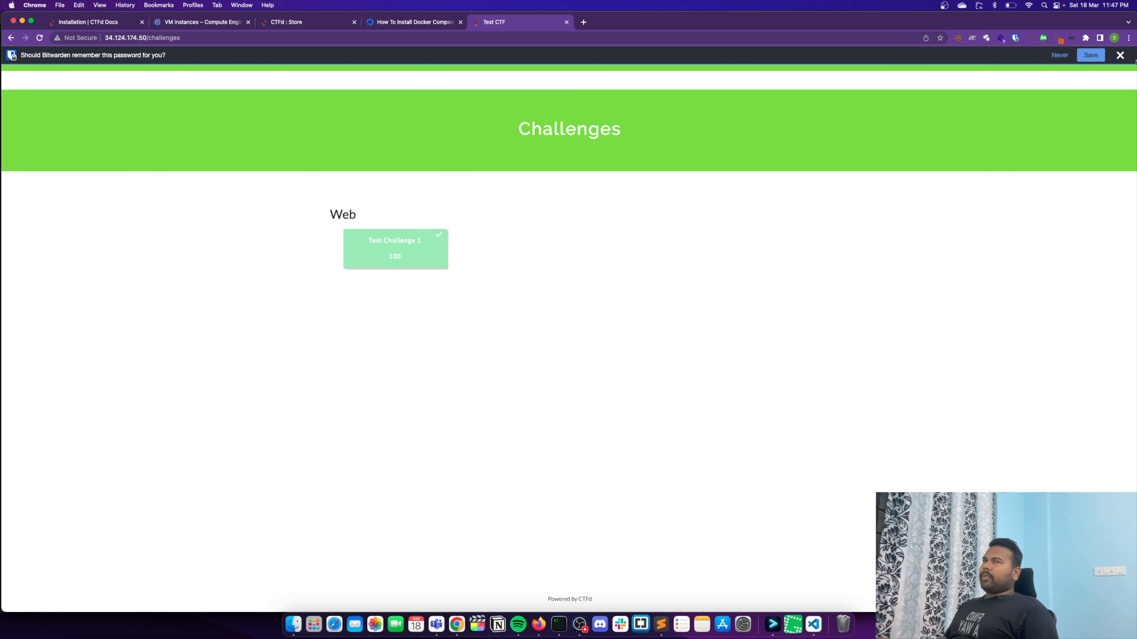
{"action": "left_click", "coordinate": [1120, 55]}
- Try to change the CTF's theme color to near-black #0d0d0d by updating the theme CSS, and check the public site
{"action": "left_click", "coordinate": [659, 67]}
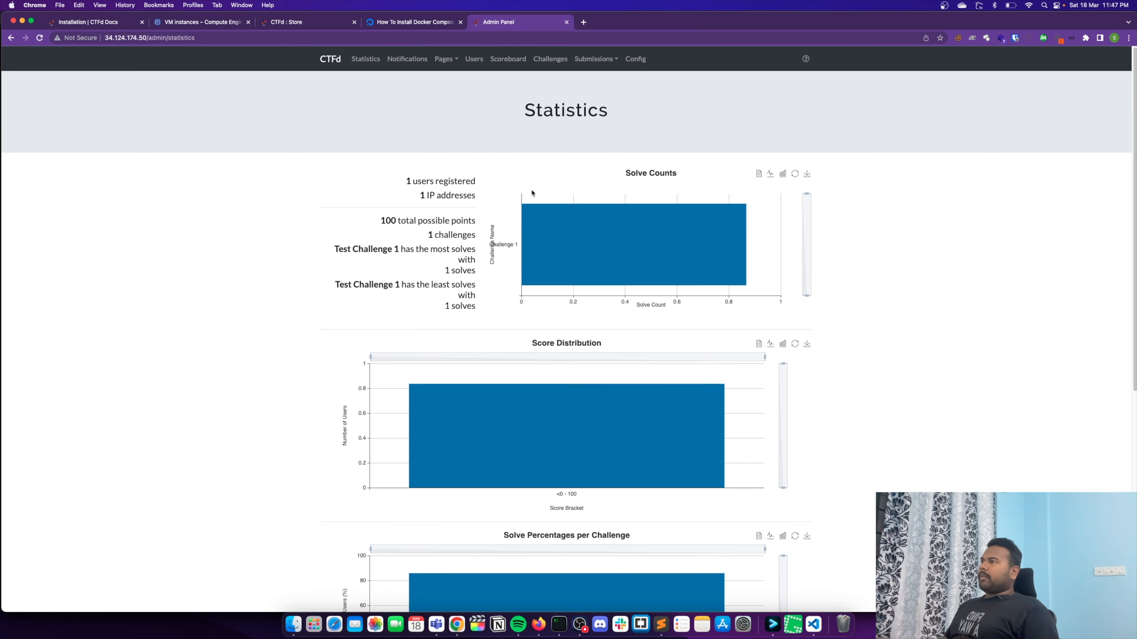
{"action": "left_click", "coordinate": [634, 59]}
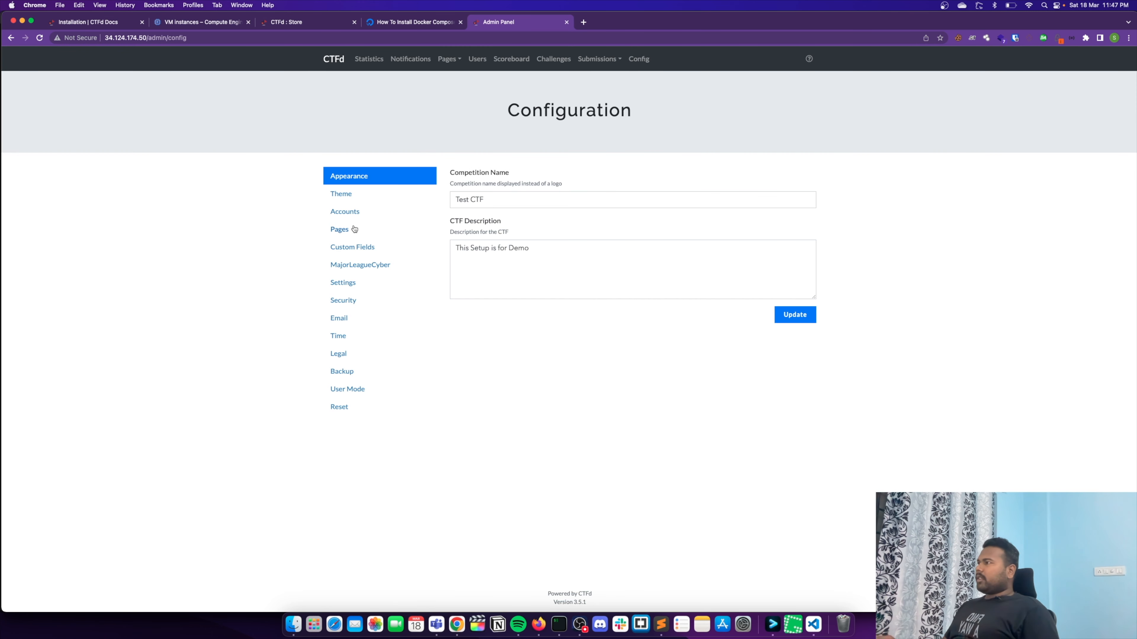
{"action": "left_click", "coordinate": [349, 212]}
{"action": "left_click", "coordinate": [344, 193]}
{"action": "left_click", "coordinate": [625, 332]}
{"action": "left_click_drag", "start_coordinate": [690, 356], "coordinate": [649, 409]}
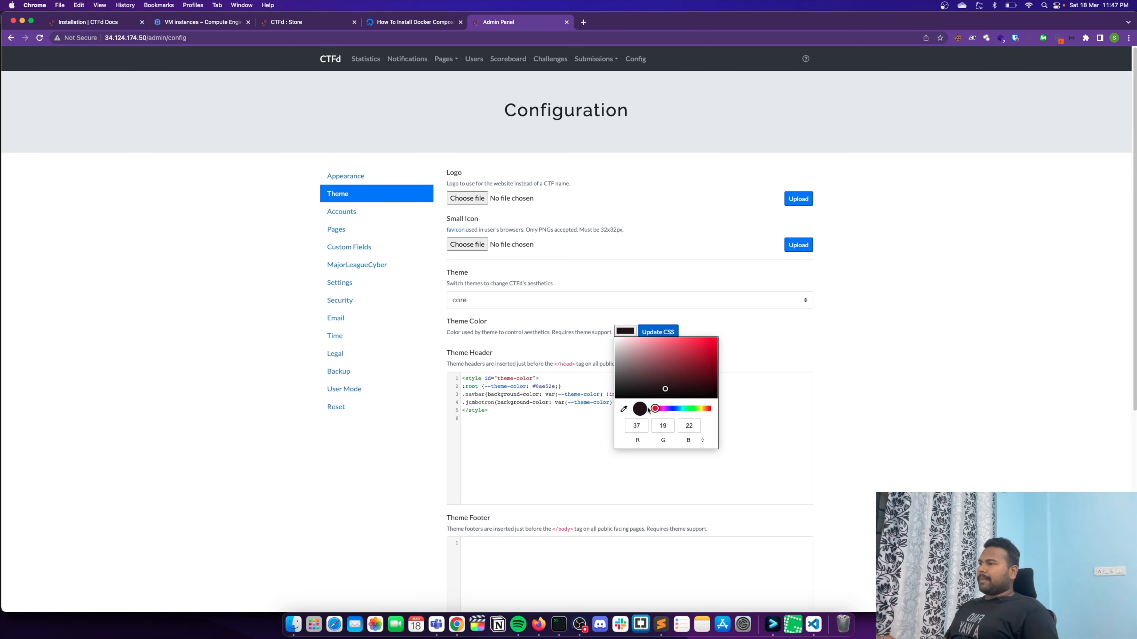
{"action": "left_click", "coordinate": [617, 395]}
{"action": "left_click", "coordinate": [660, 332]}
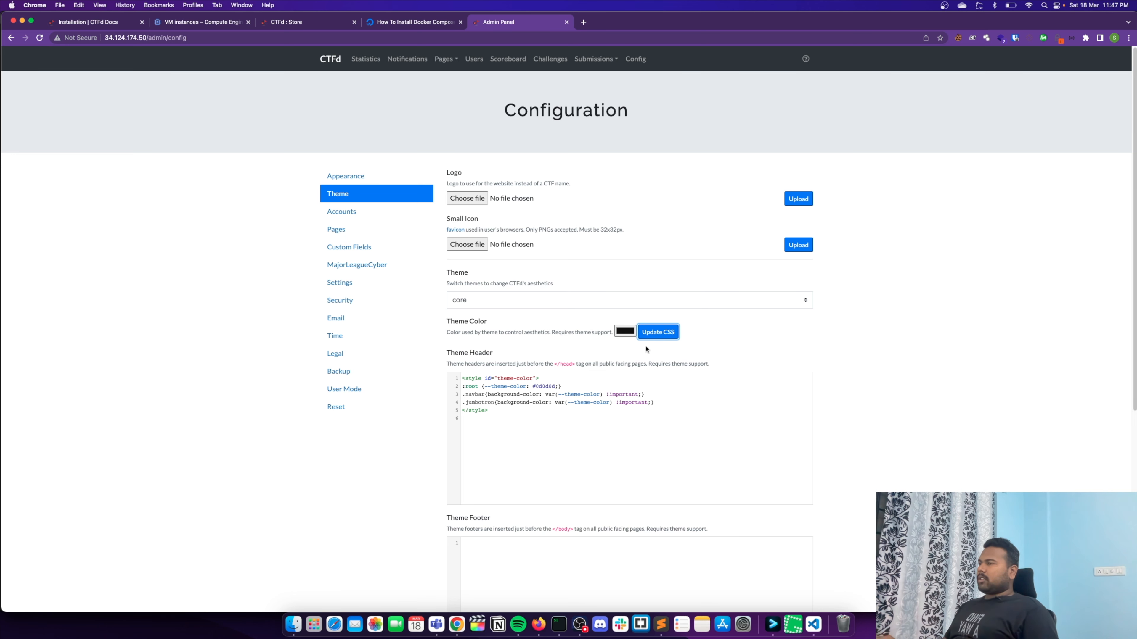
{"action": "left_click", "coordinate": [323, 60]}
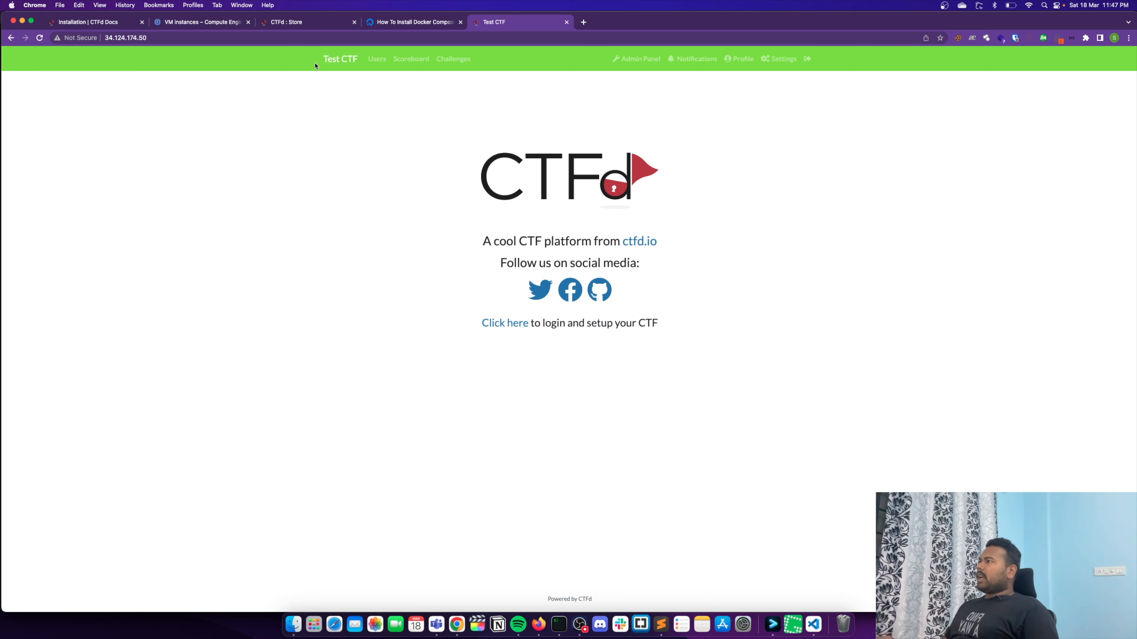
{"action": "left_click", "coordinate": [799, 62]}
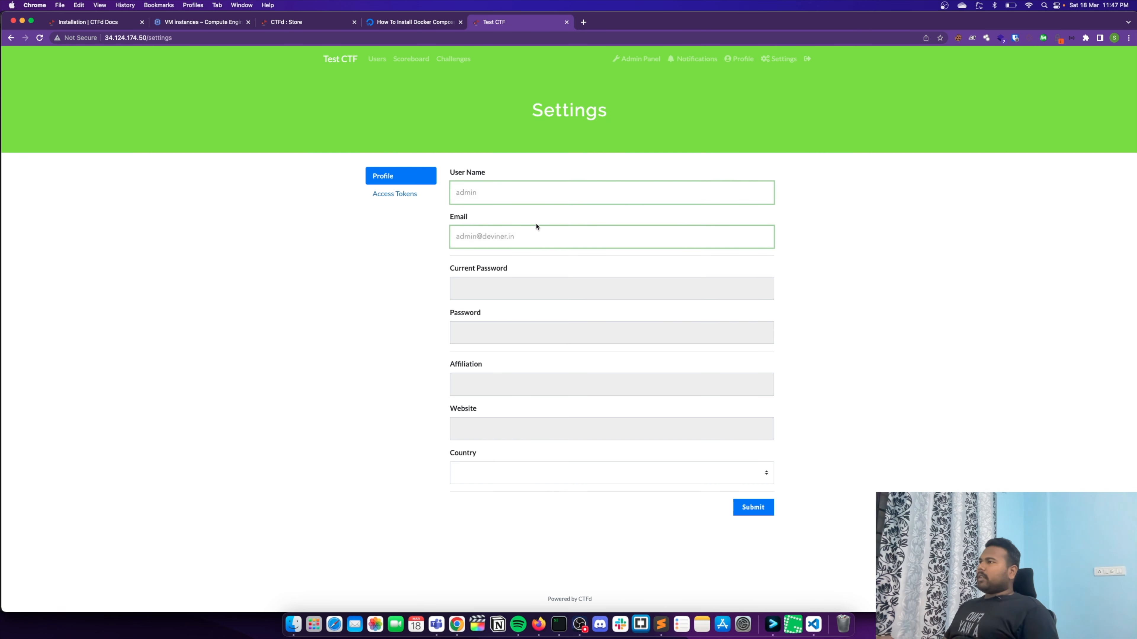
- Set the theme color to near-black #0a0a0a in the CTF's theme configuration and update the theme header CSS
{"action": "left_click", "coordinate": [631, 60]}
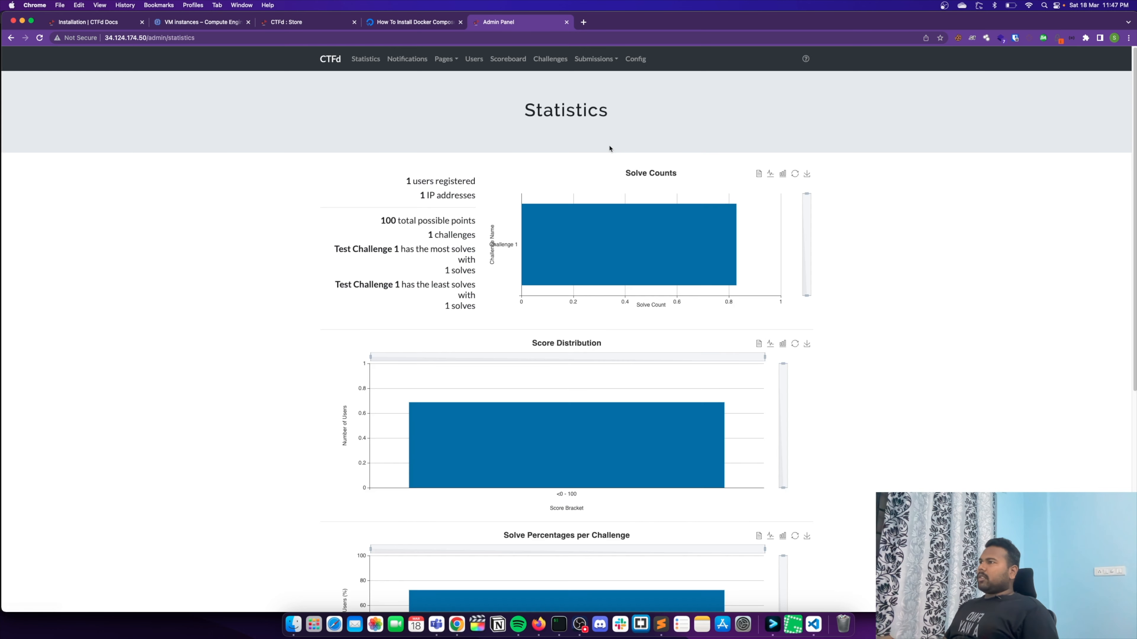
{"action": "left_click", "coordinate": [637, 58]}
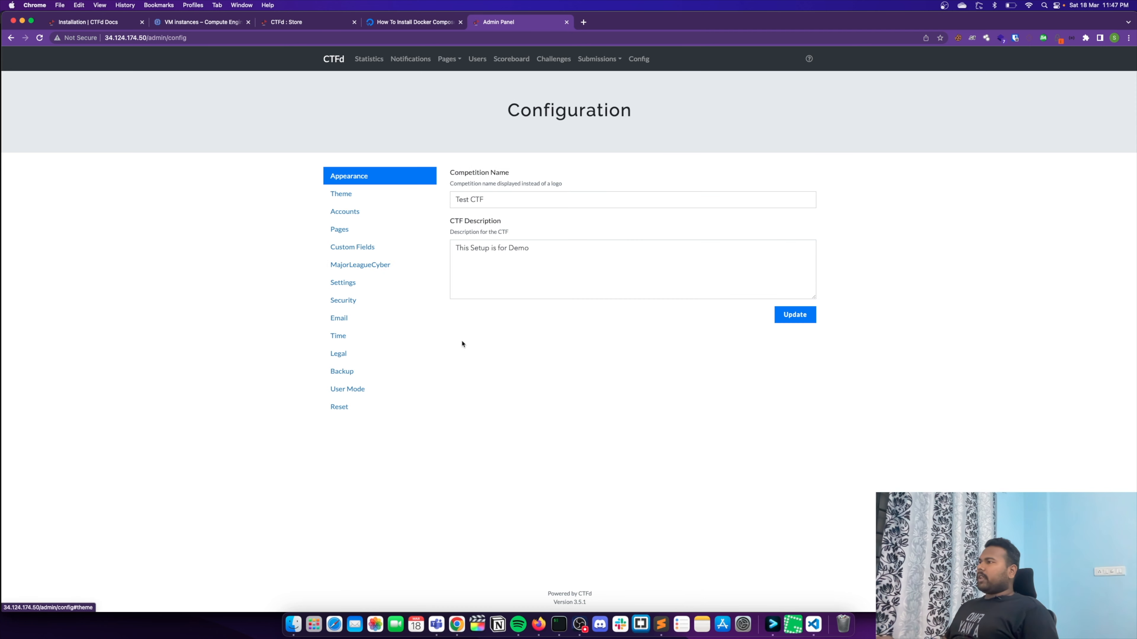
{"action": "left_click", "coordinate": [356, 196]}
{"action": "left_click", "coordinate": [624, 331]}
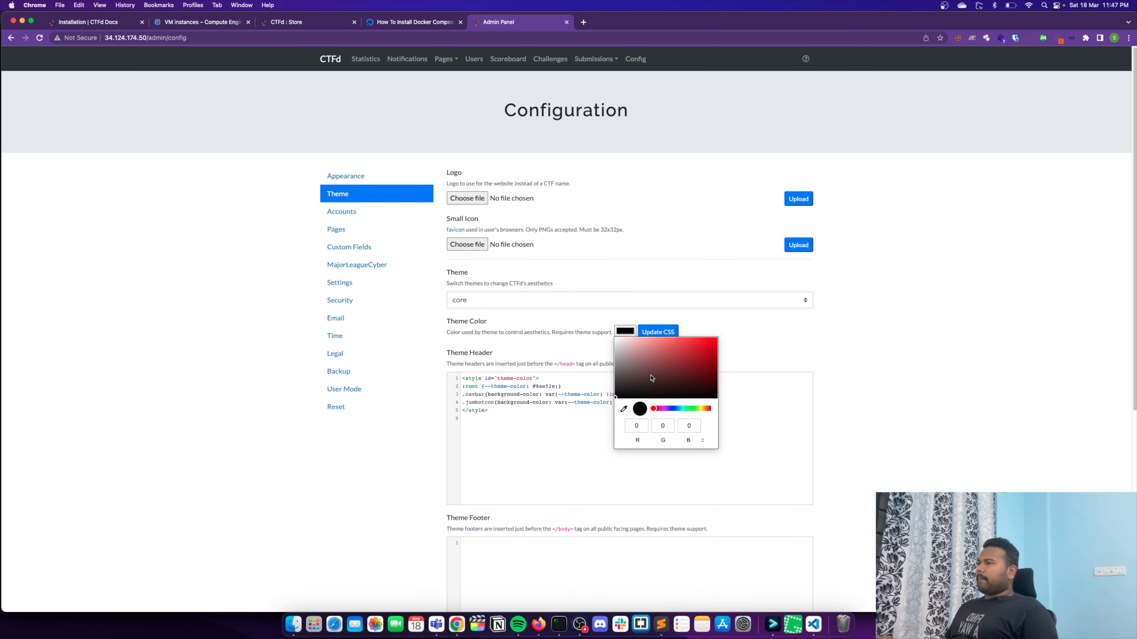
{"action": "left_click", "coordinate": [564, 433]}
{"action": "left_click", "coordinate": [656, 333]}
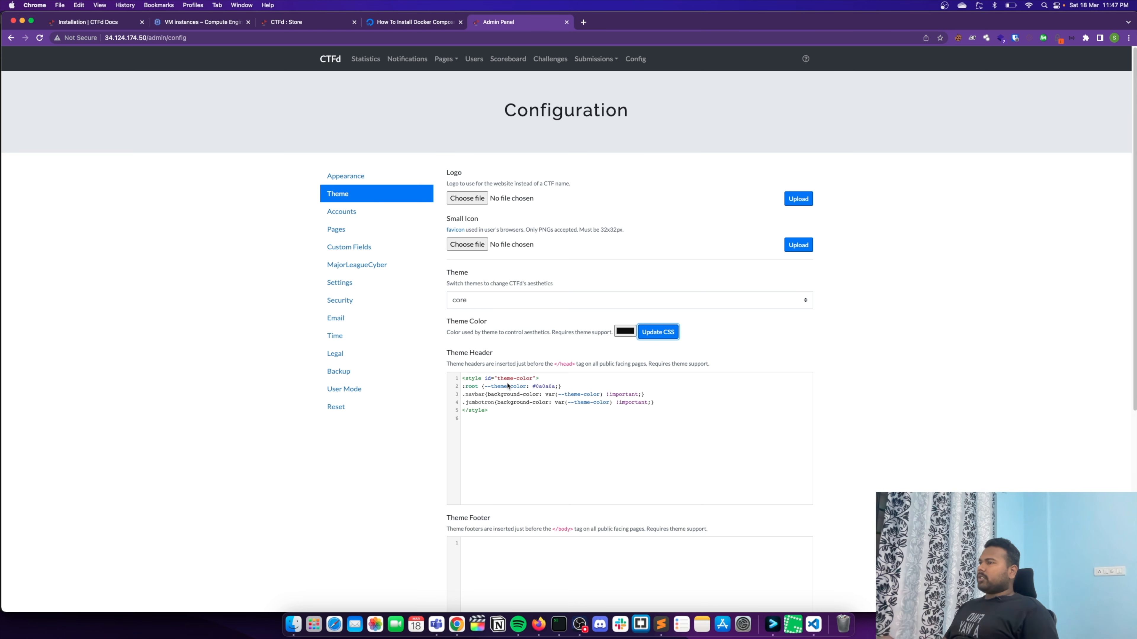
- Save the theme configuration and view the public CTF home page
{"action": "scroll", "coordinate": [870, 460], "scroll_direction": "down", "scroll_amount": 7}
{"action": "left_click", "coordinate": [791, 562]}
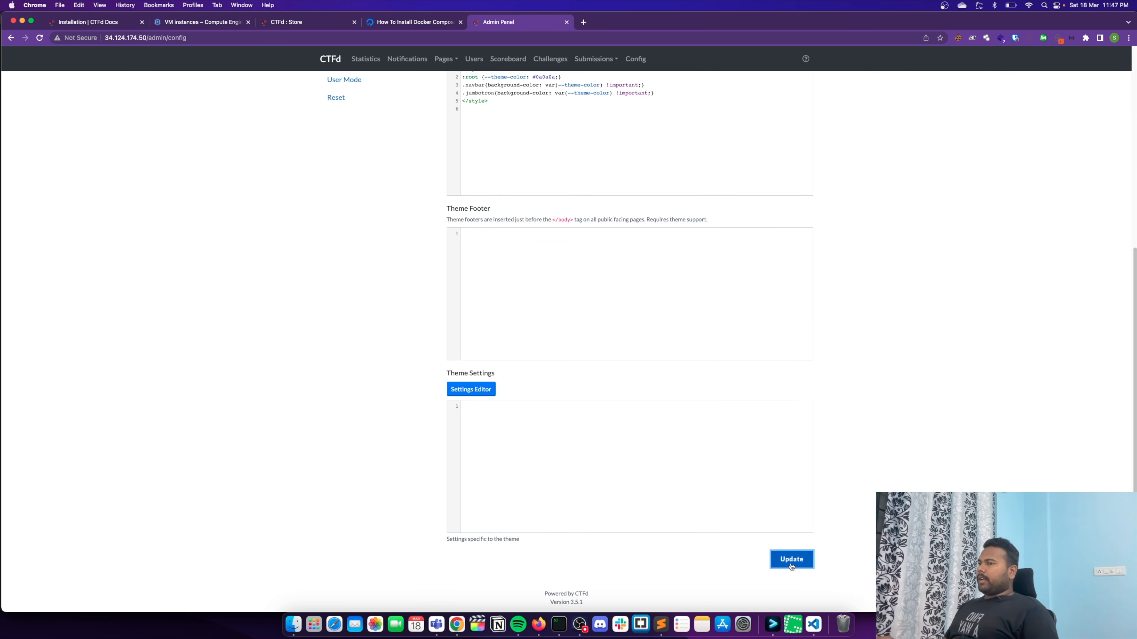
{"action": "scroll", "coordinate": [440, 260], "scroll_direction": "up", "scroll_amount": 10}
{"action": "left_click", "coordinate": [334, 65]}
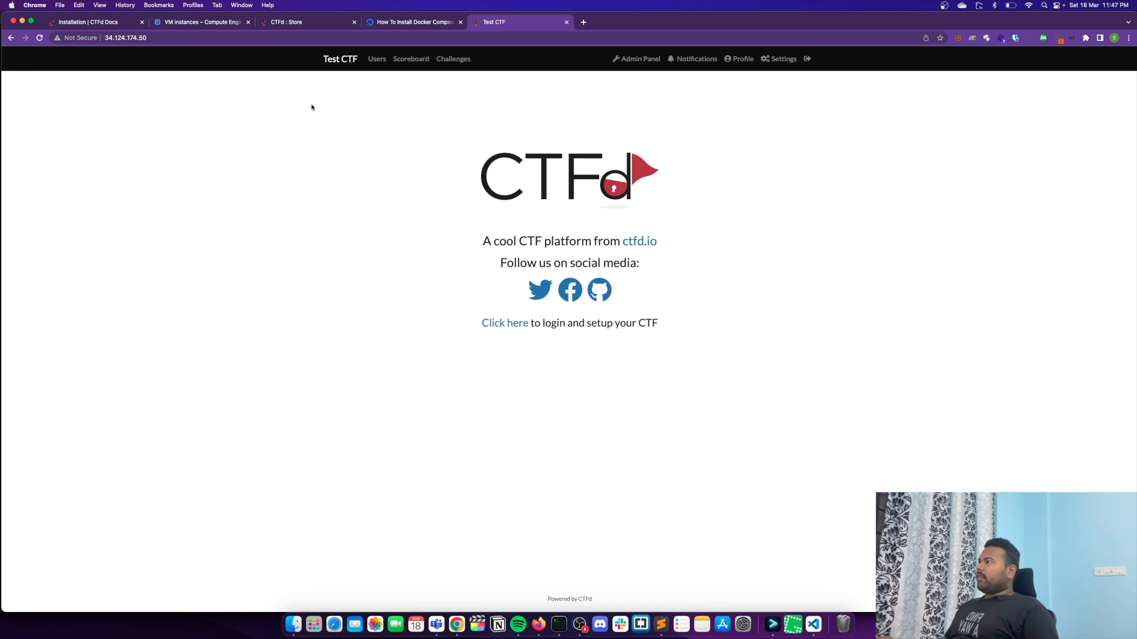